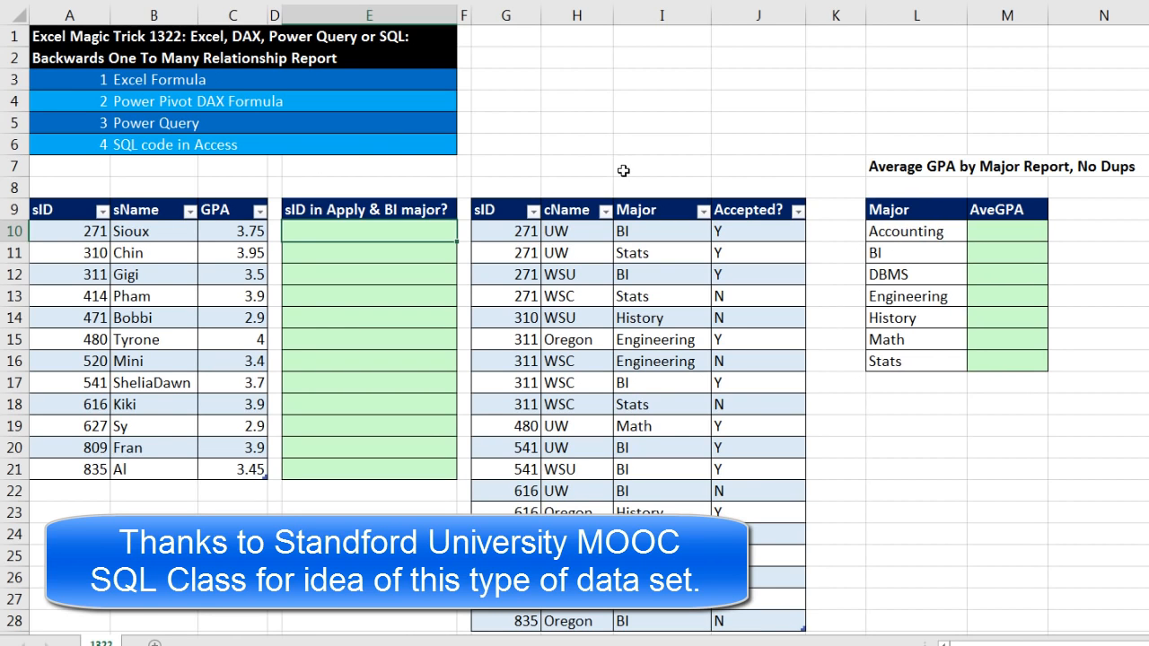
Examine the application rows for sID 271, comparing its two BI applications with the BI row of the average GPA report
drag(499, 232, 764, 300)
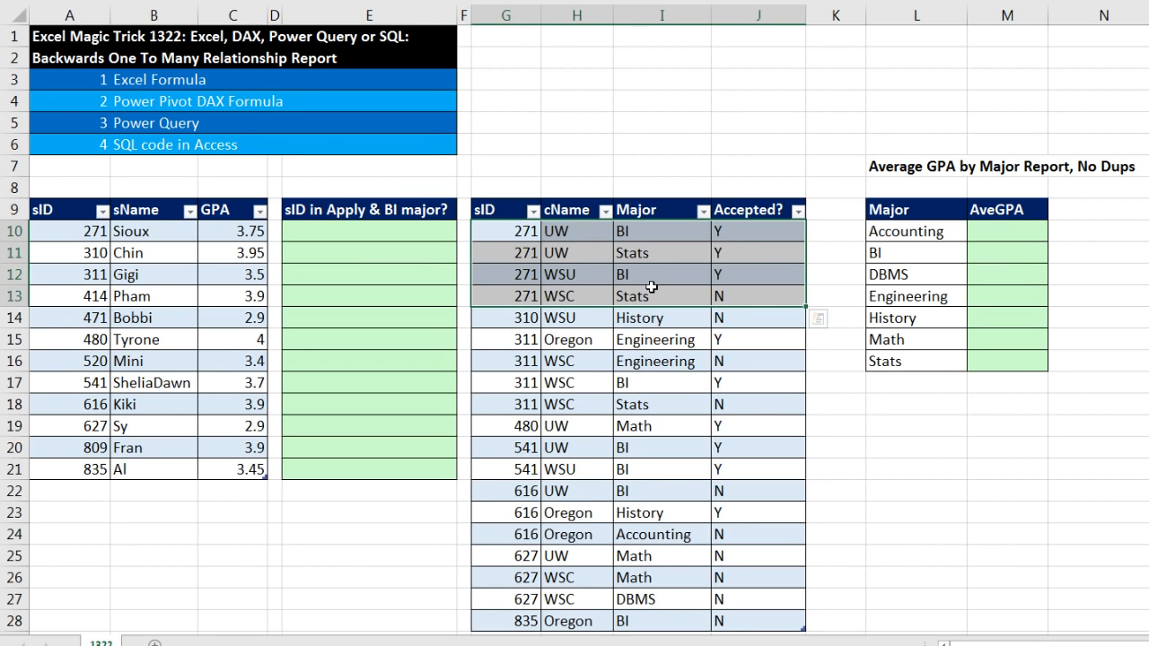
click(994, 257)
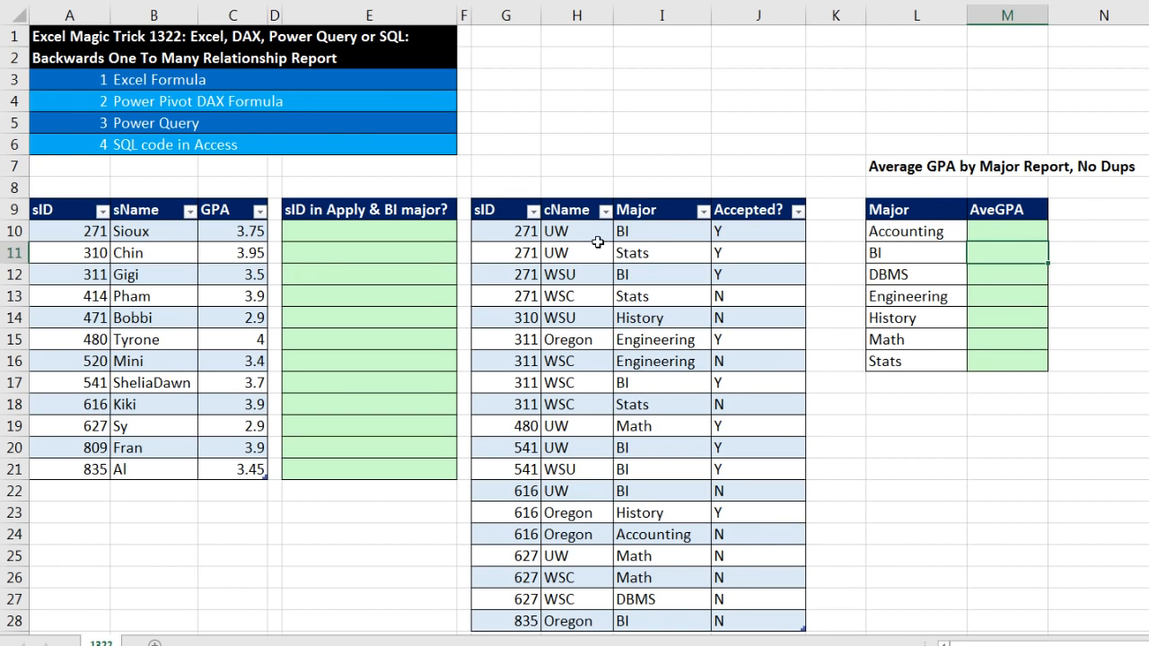
click(520, 231)
drag(520, 231, 747, 230)
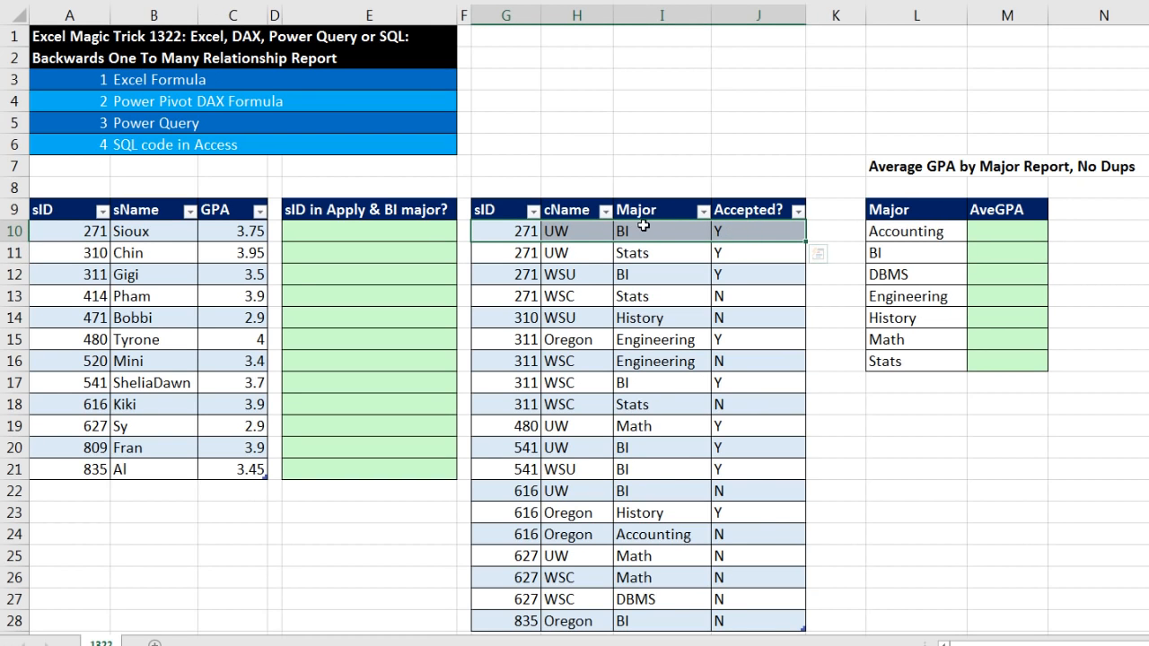
ctrl+drag(493, 279, 758, 273)
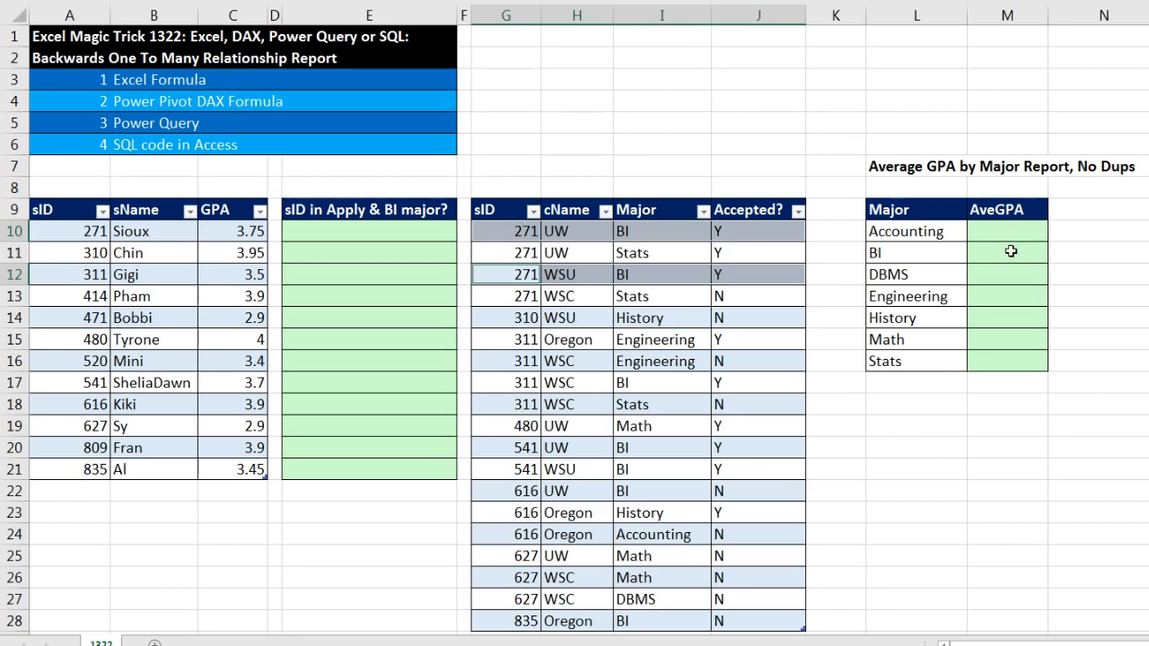
Calculate the BI applicants' average GPA without duplicates in O11 with =AVERAGE(C10,C12,C17:C18,C21)
click(1095, 278)
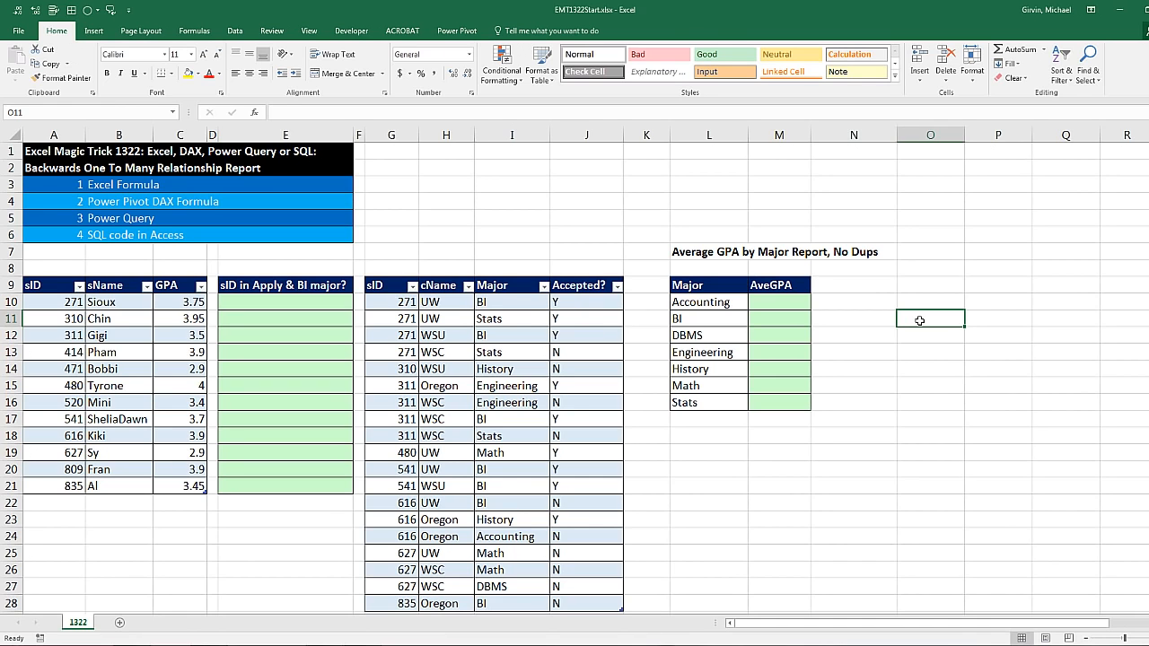
text(=AVEDEV()
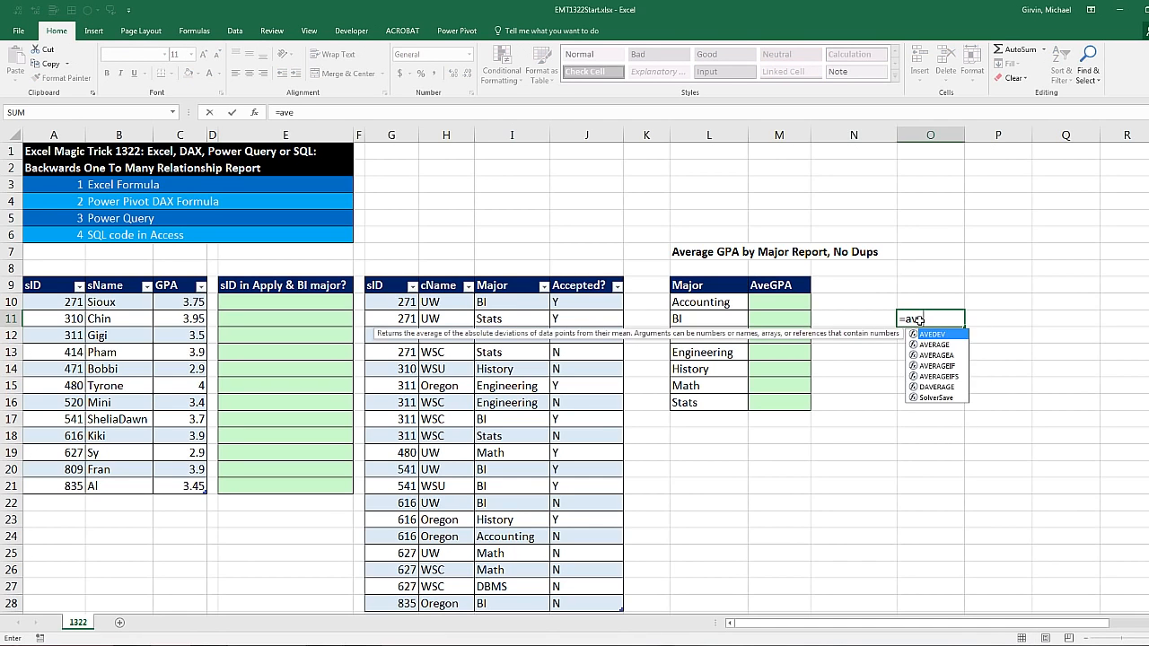
key(BackSpace)
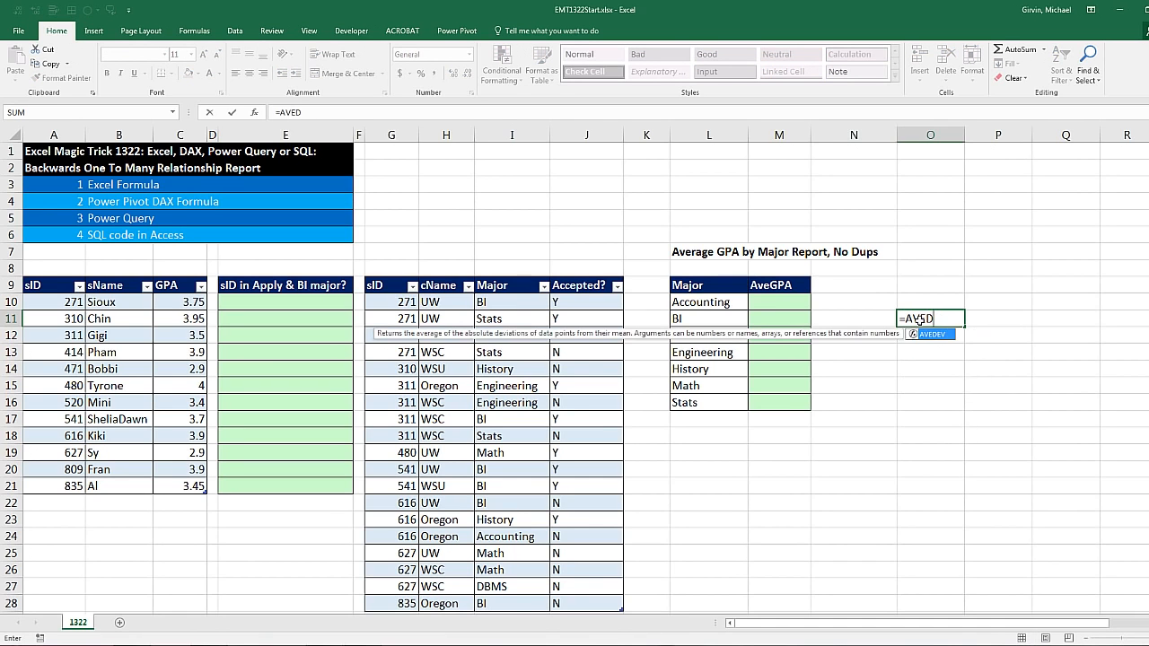
key(BackSpace)
text(RAGE()
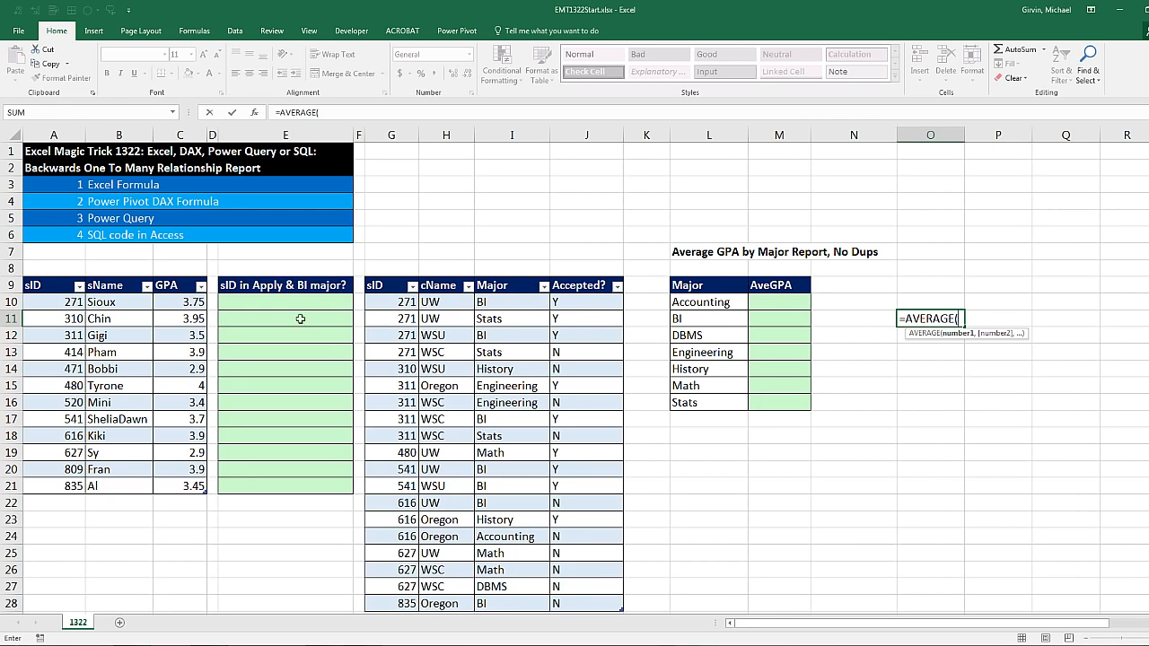
click(170, 307)
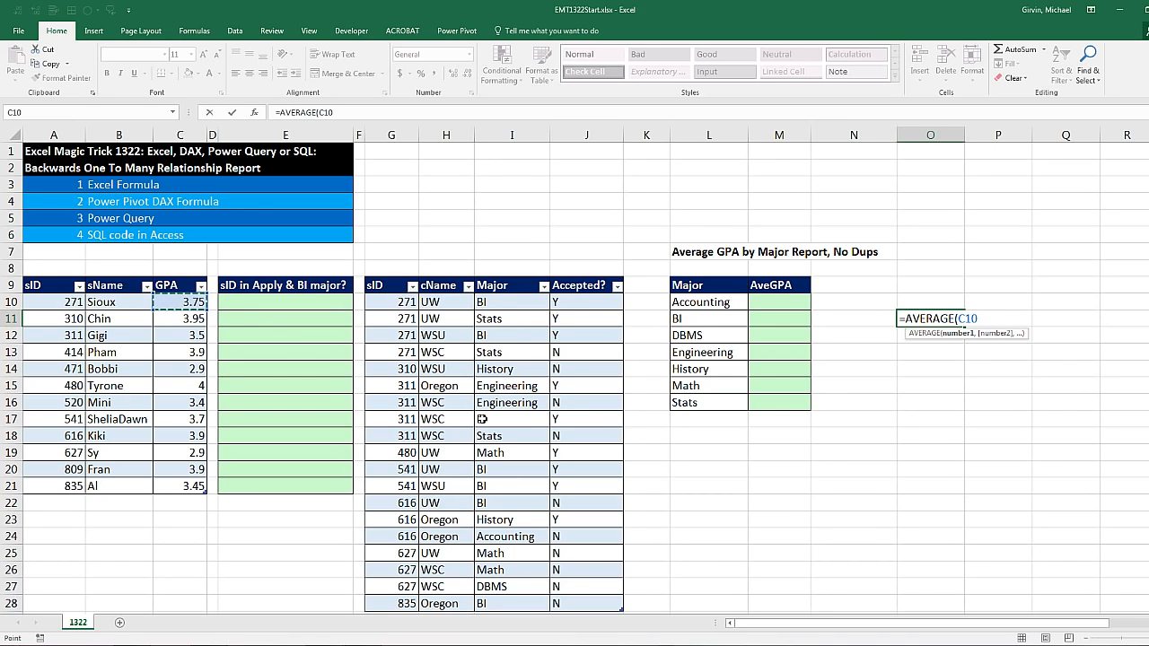
key(ctrl)
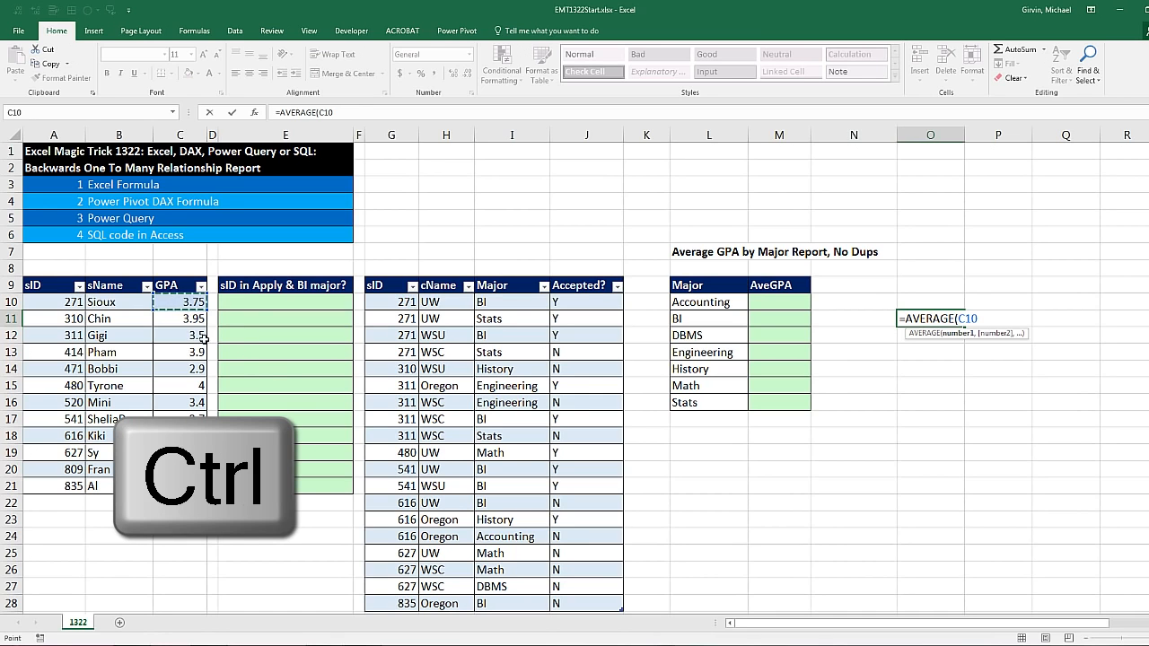
ctrl+click(186, 336)
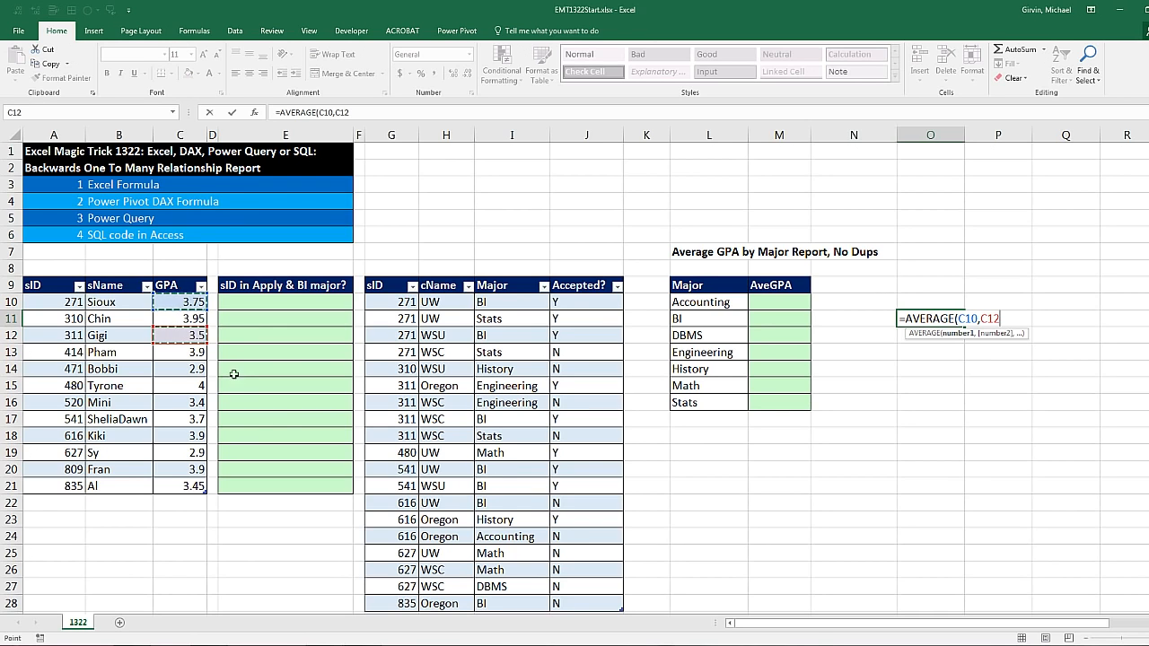
ctrl+click(182, 419)
drag(182, 419, 180, 434)
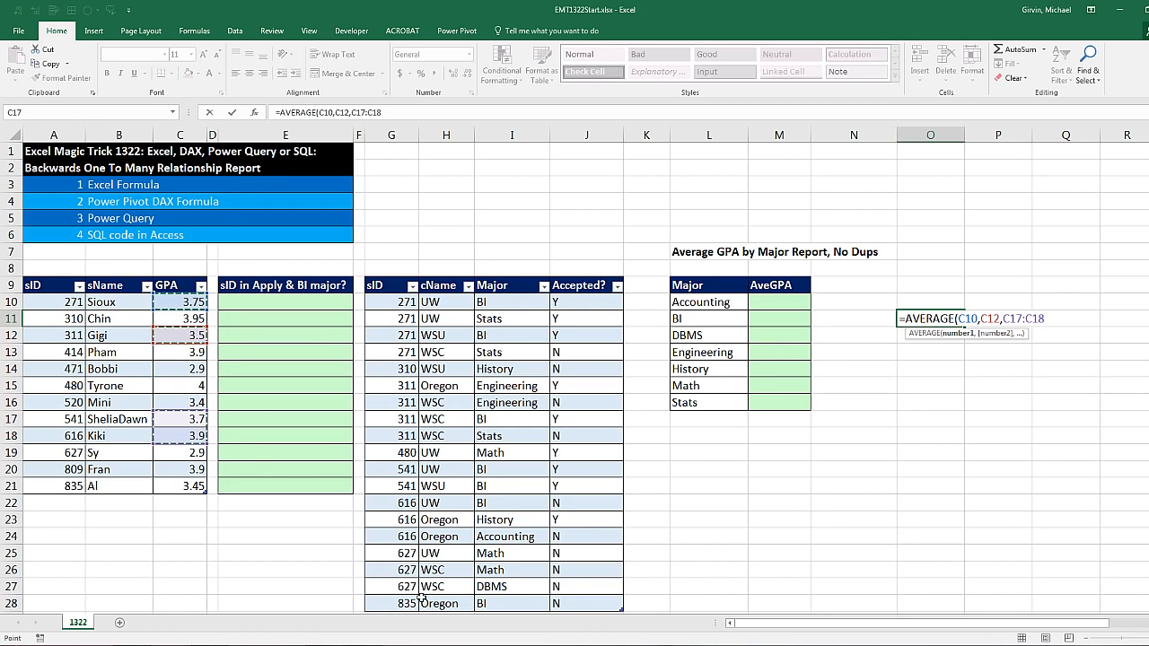
ctrl+click(187, 484)
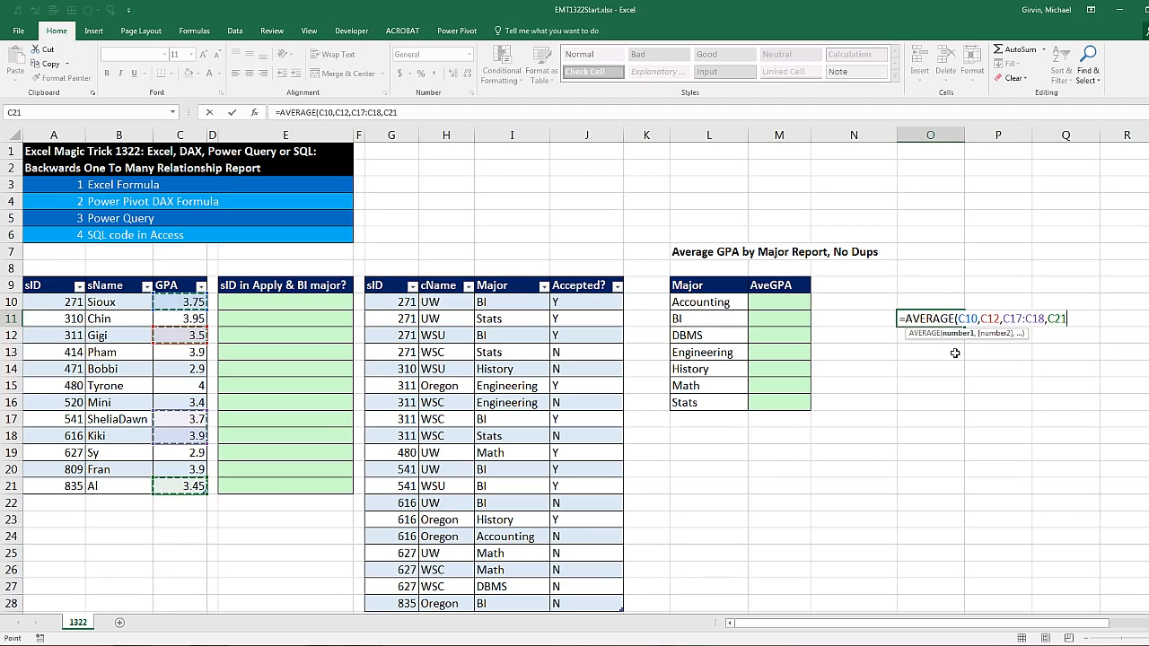
key(Return)
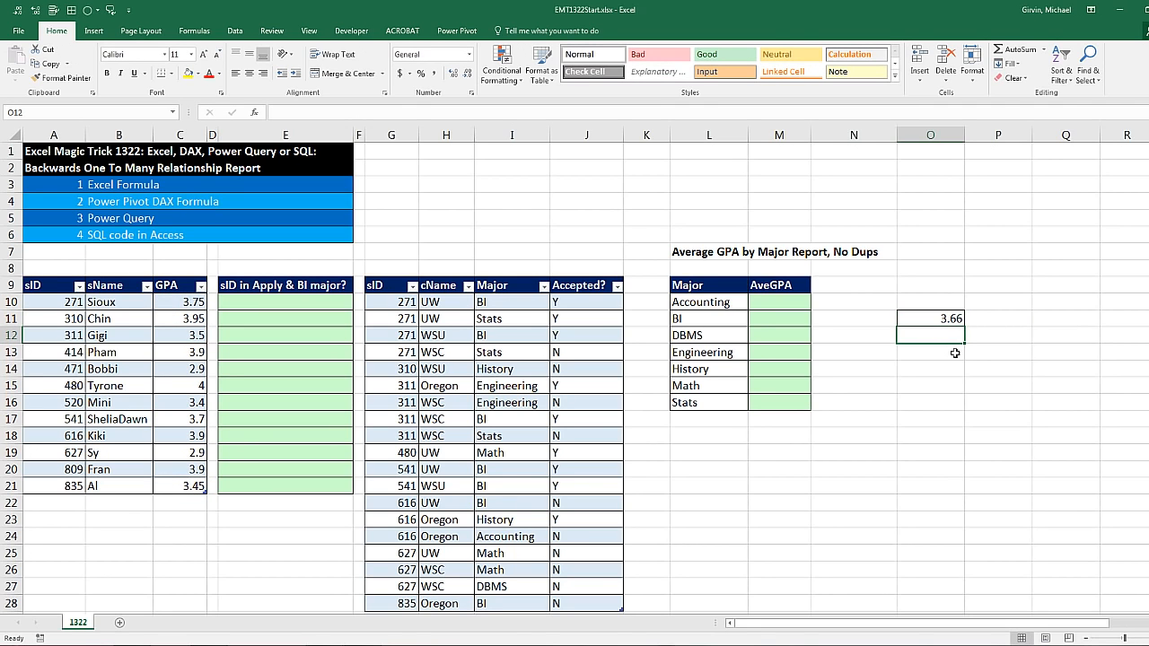
Try an AVERAGEIFS formula in M11 that averages Students[GPA] where Applications[Major] matches L11
click(762, 315)
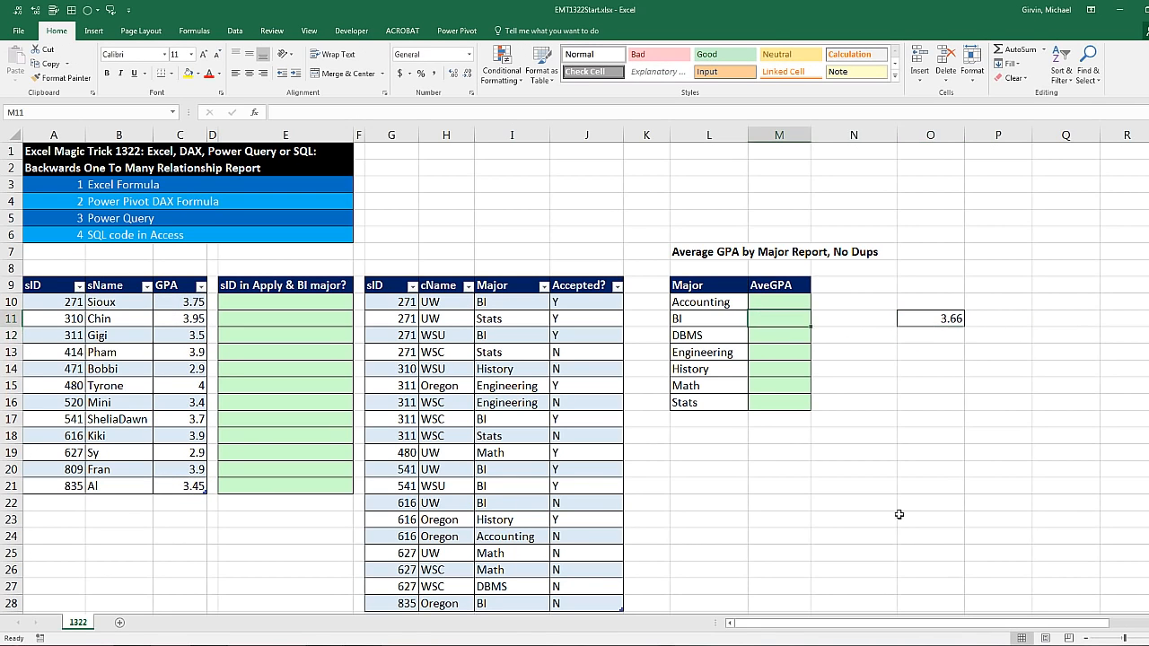
key(shift+Down)
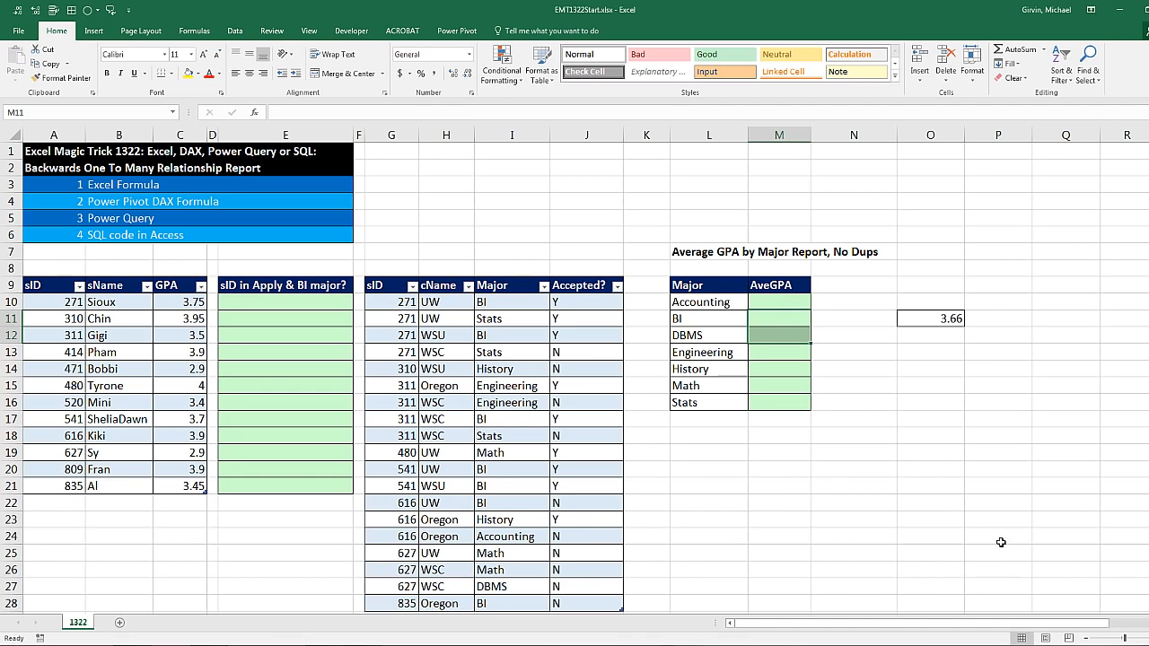
click(772, 315)
text(=aver)
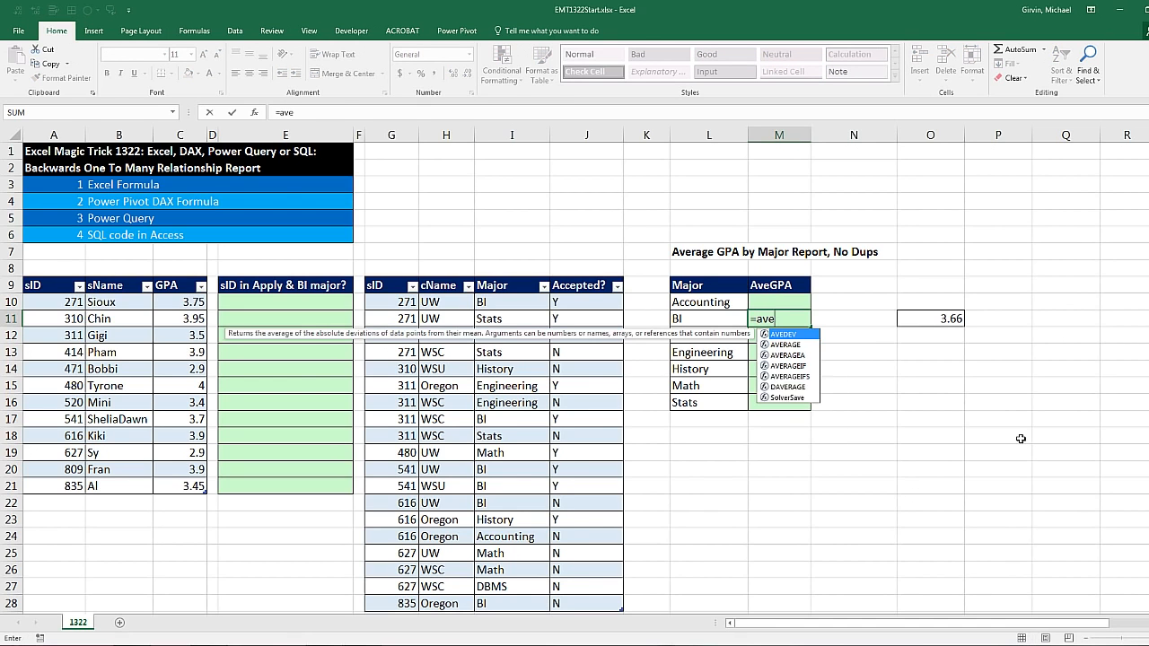
key(Down)
key(Down)
key(Down)
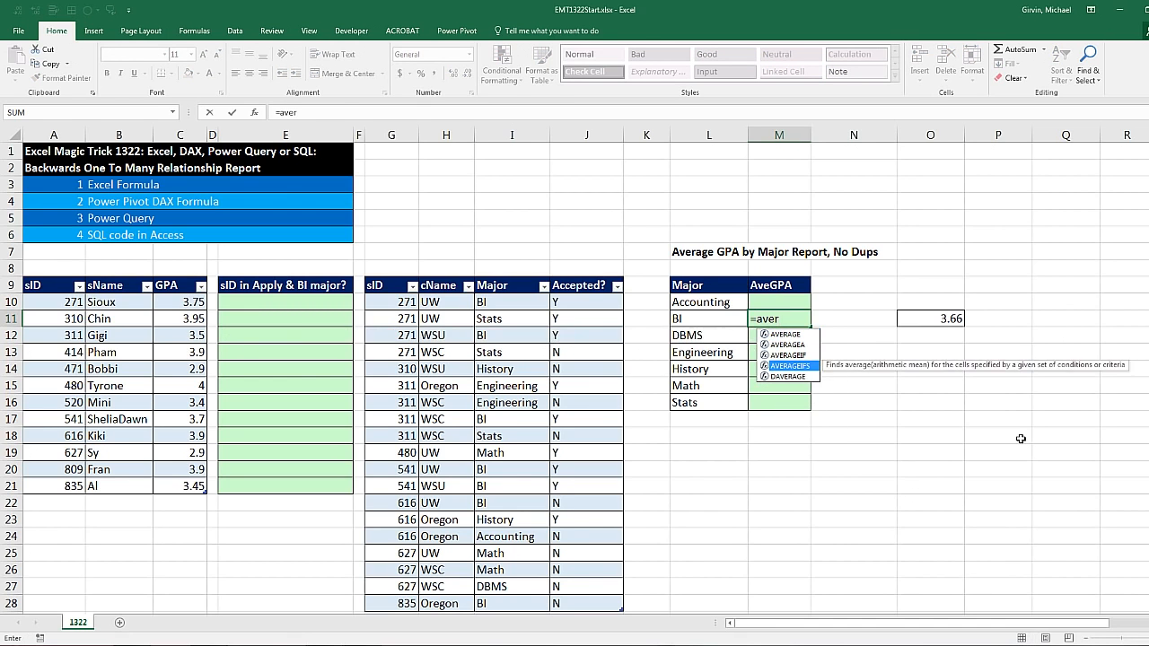
key(Tab)
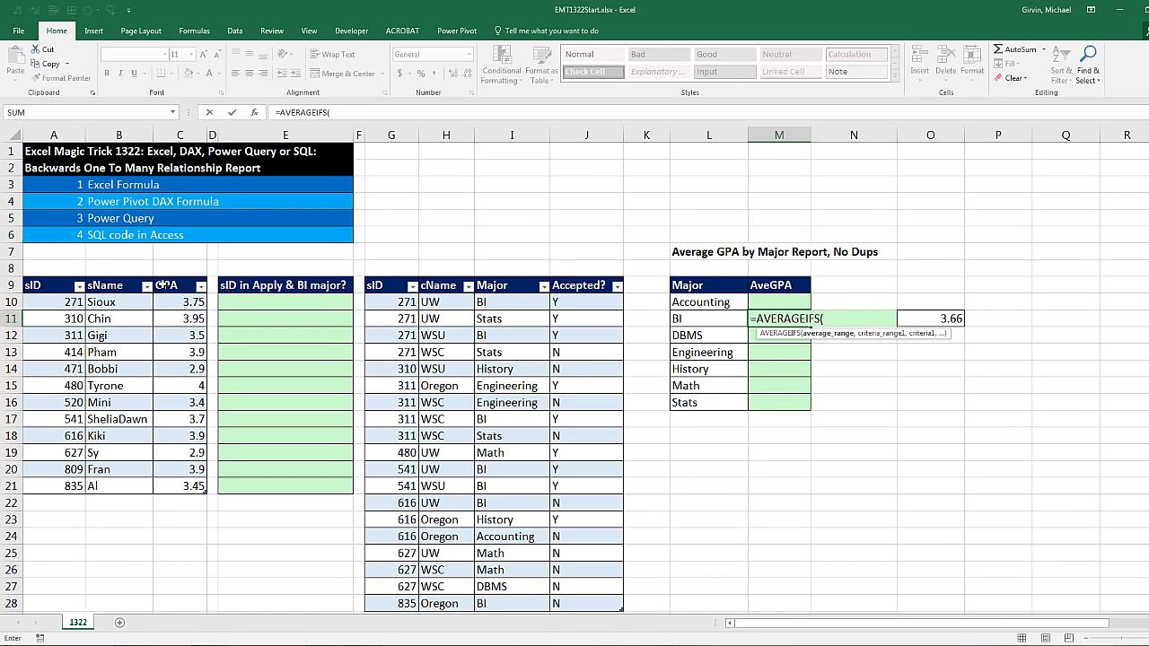
drag(167, 301, 182, 486)
text(,)
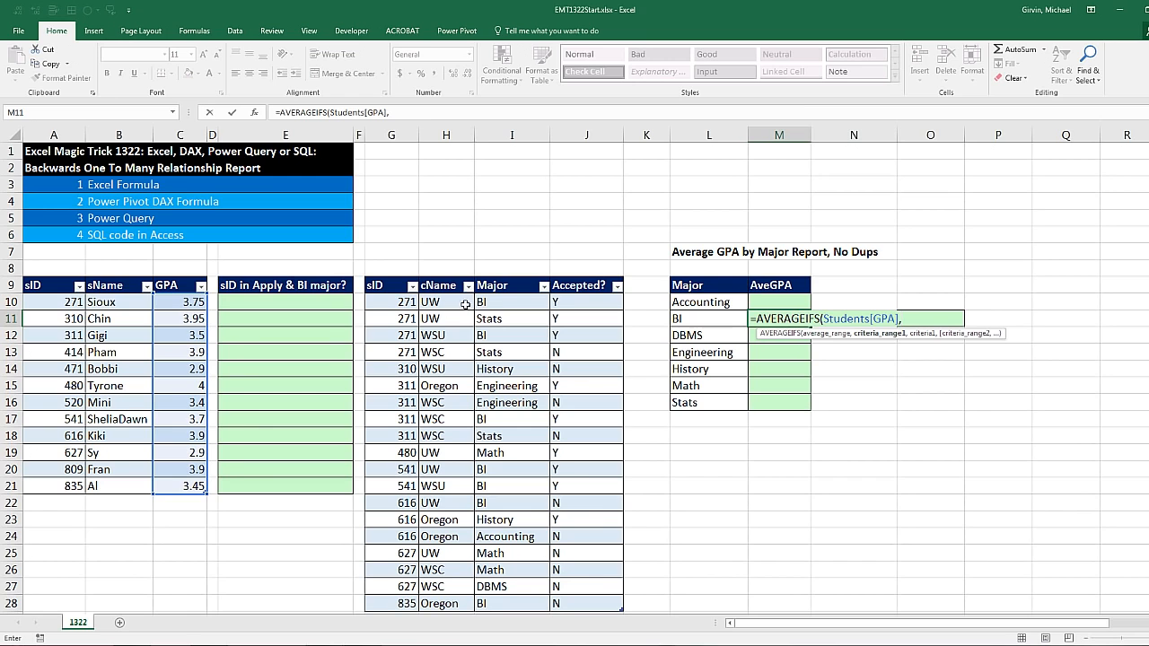
drag(492, 303, 513, 609)
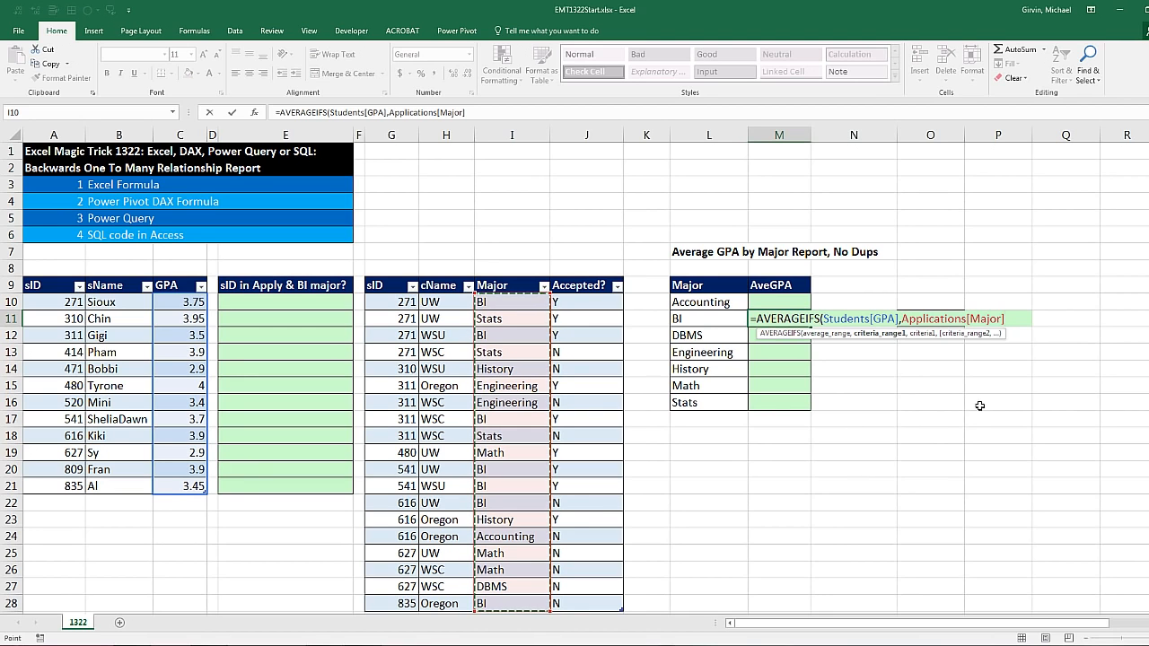
text(,)
click(741, 318)
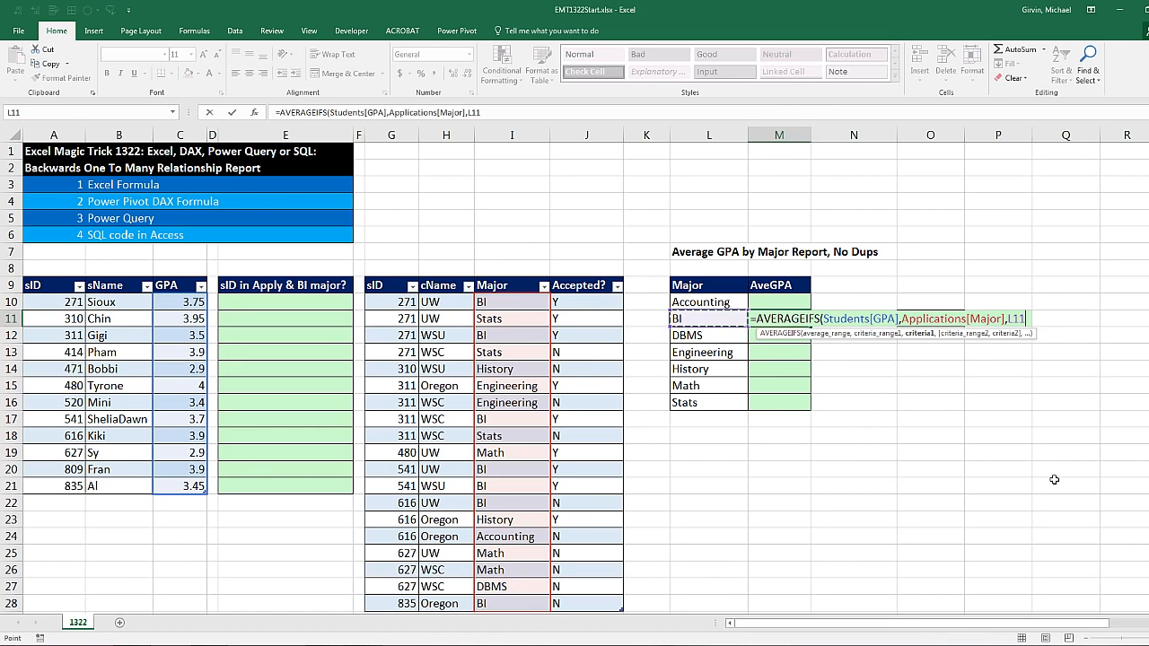
key(ctrl+Return)
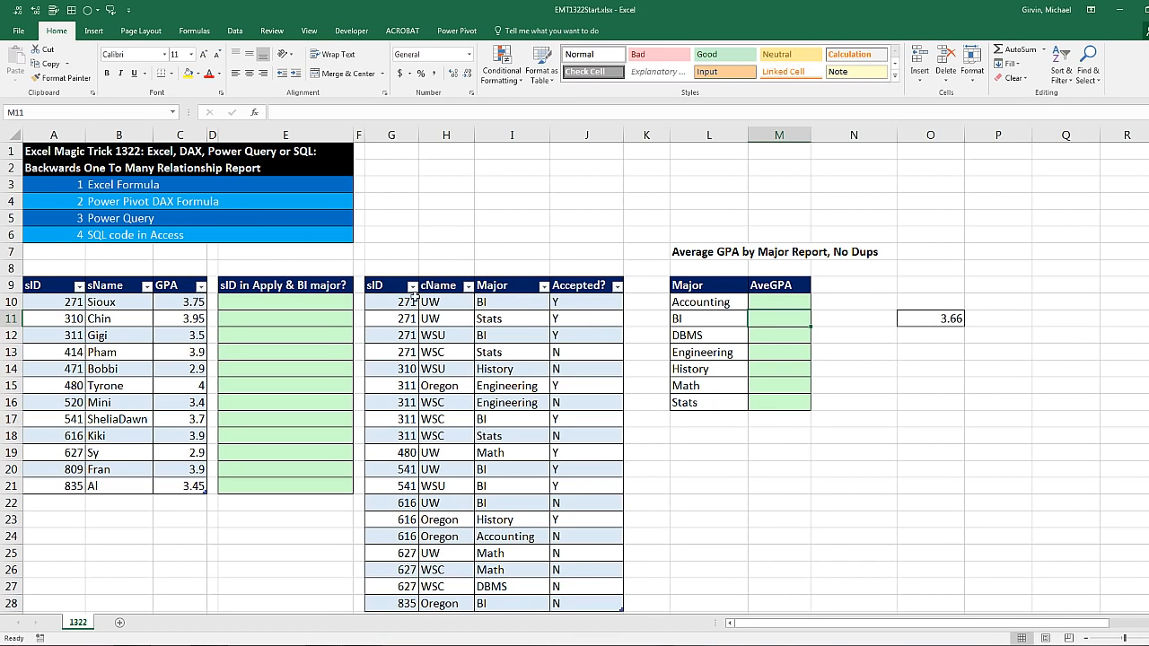
Review the helper column cells E10 to E16 against the student IDs, including the ID in A16
click(284, 303)
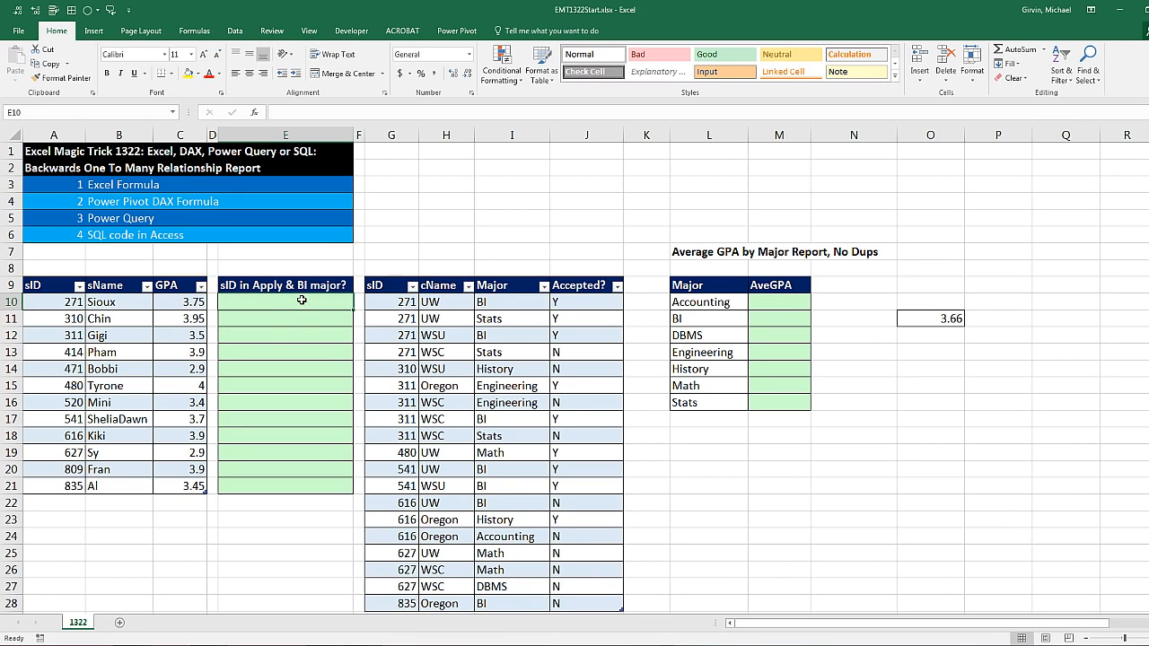
click(262, 318)
click(256, 337)
click(255, 353)
click(255, 374)
click(257, 400)
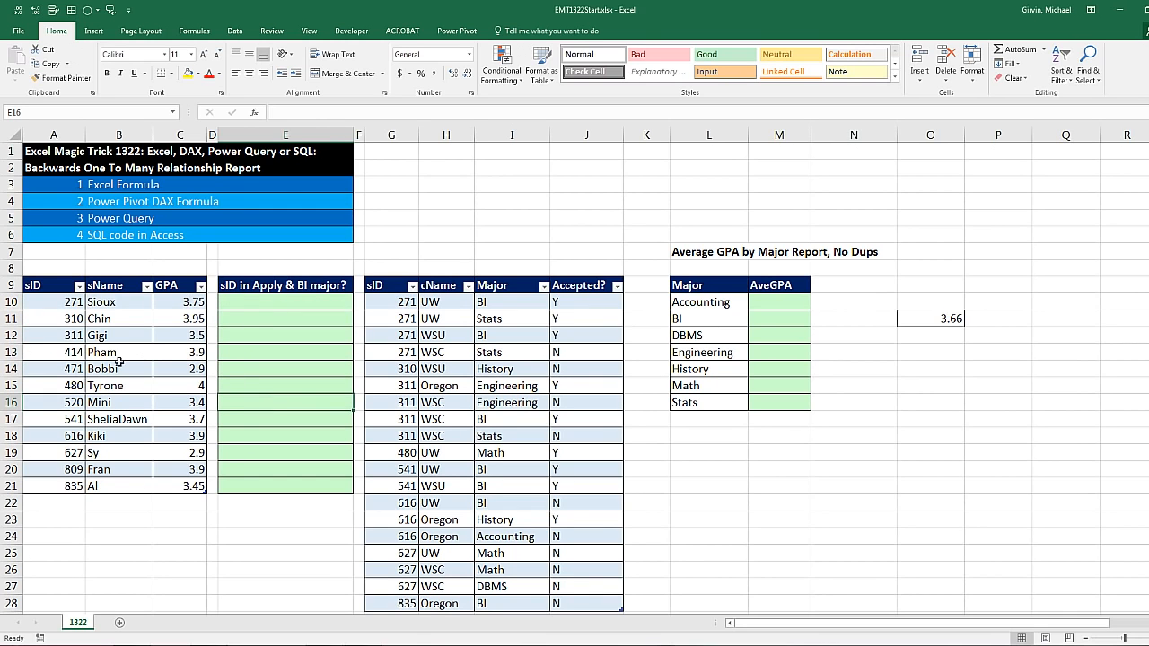
click(68, 402)
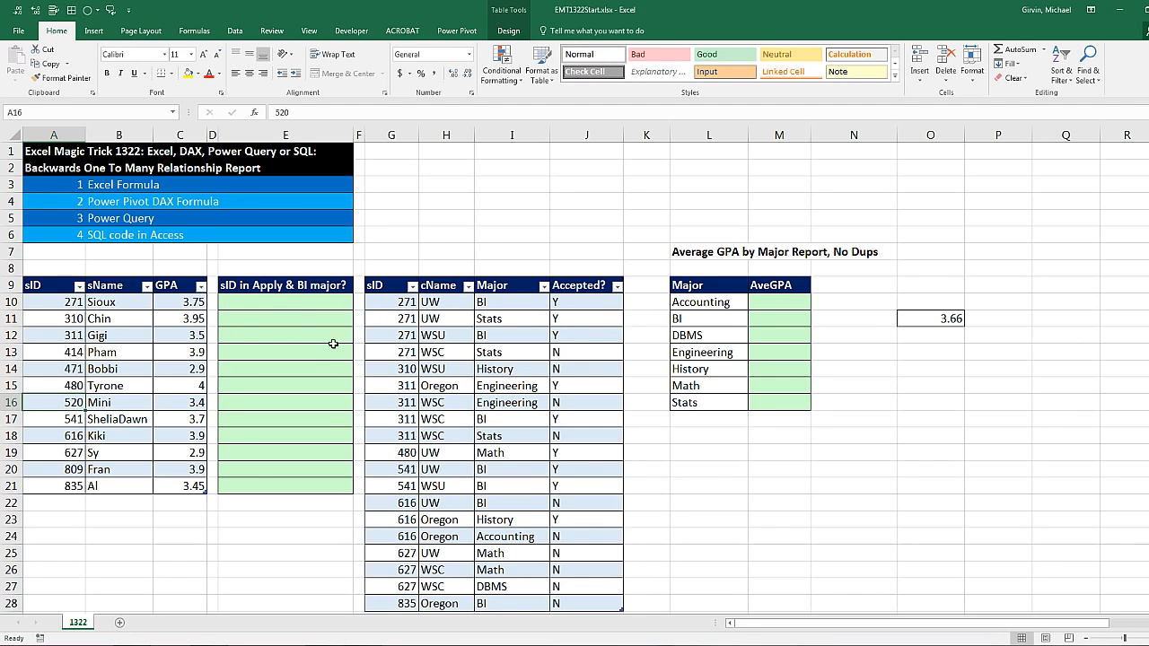
click(268, 308)
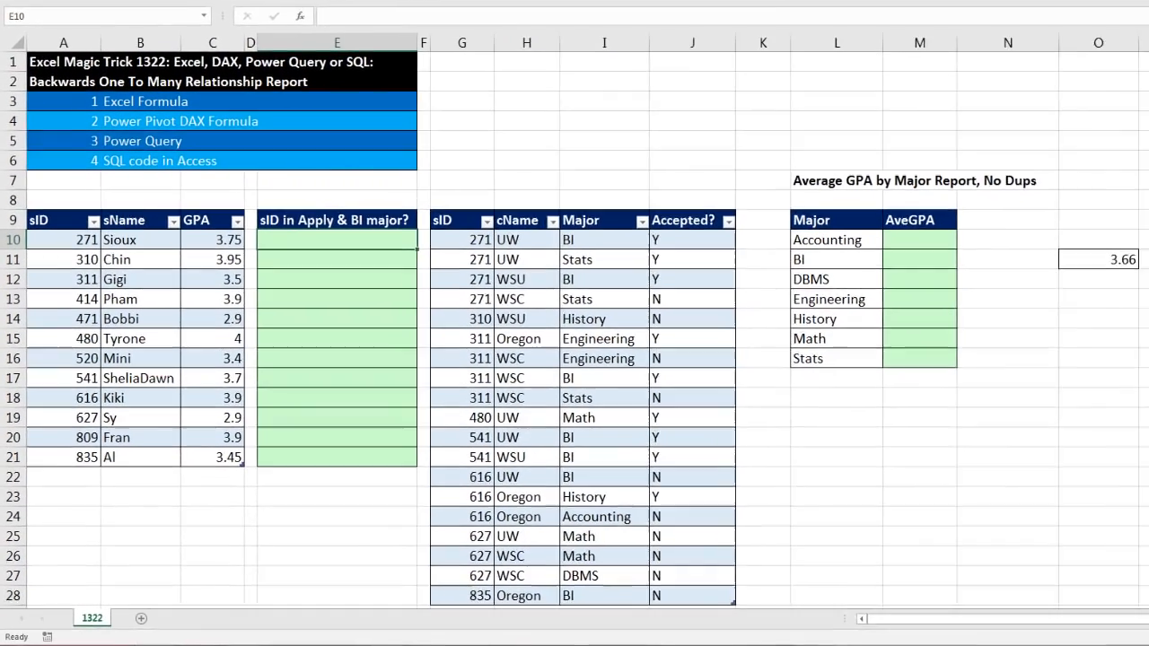
text(=)
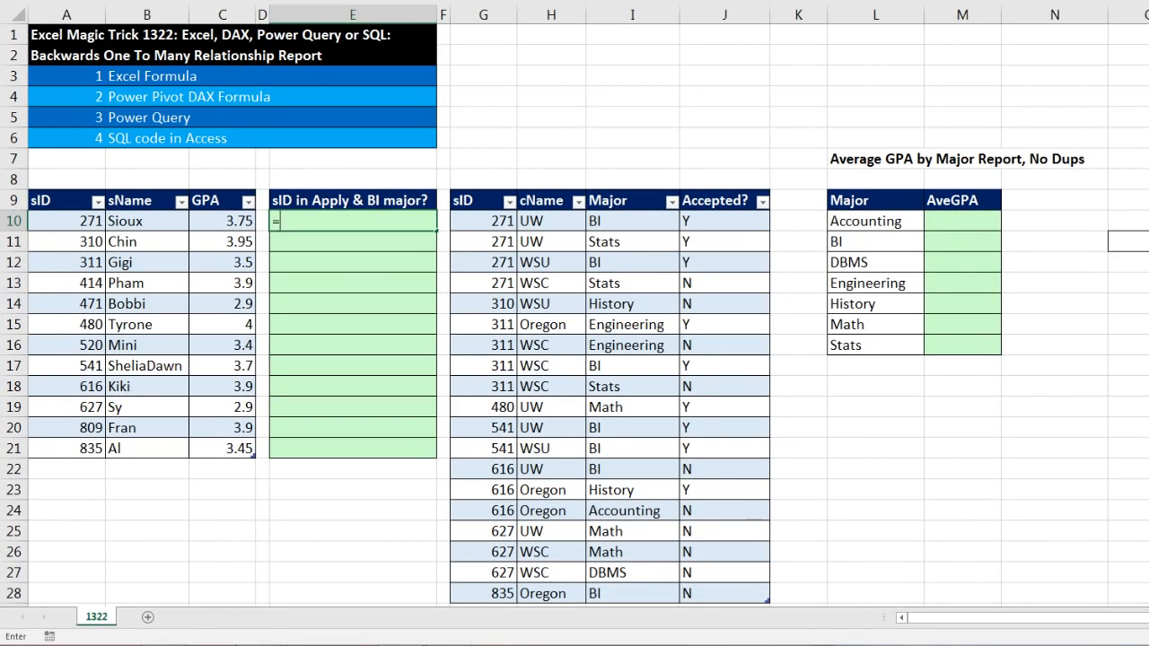
text(countifs)
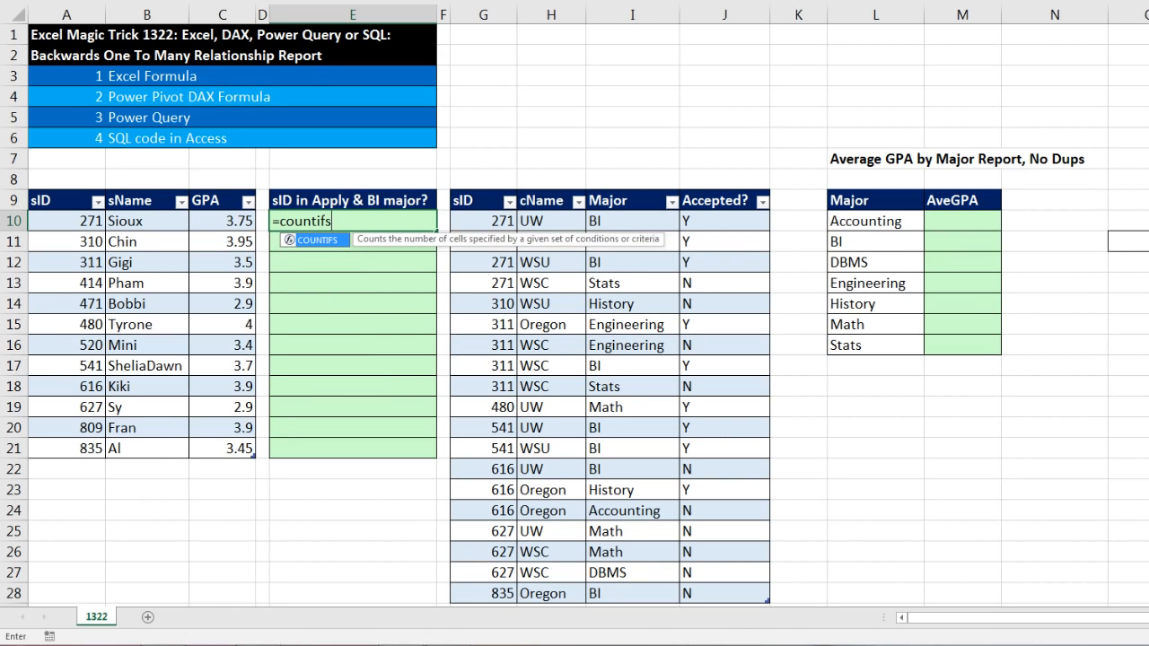
key(Tab)
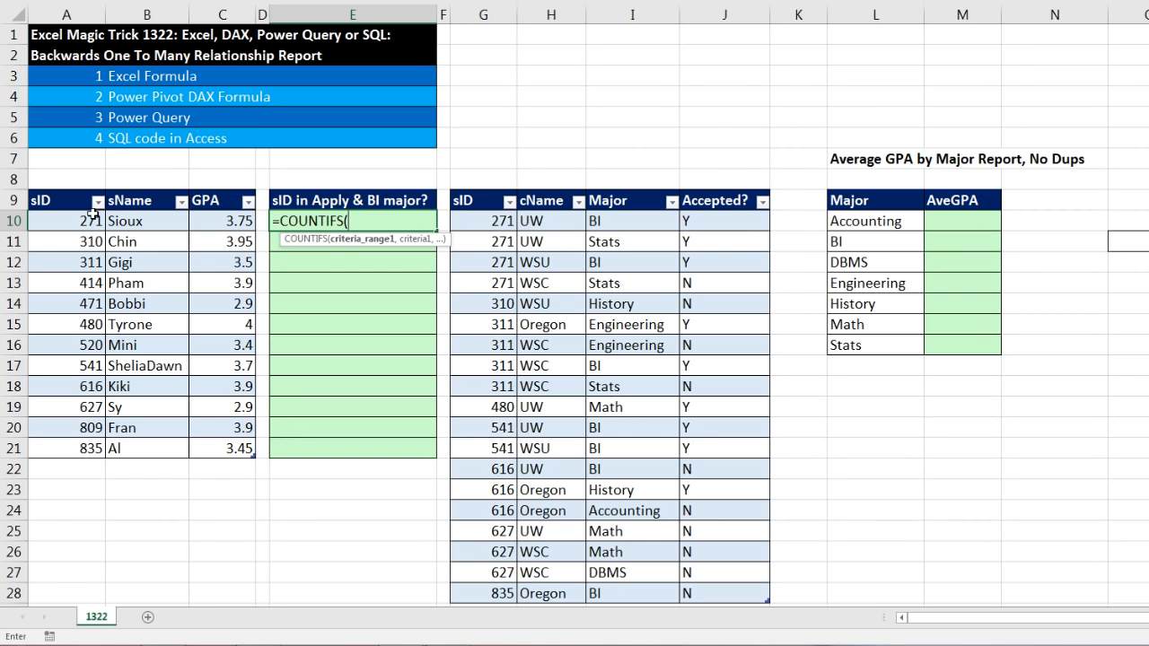
drag(492, 220, 484, 511)
scroll(485, 510, up, 2)
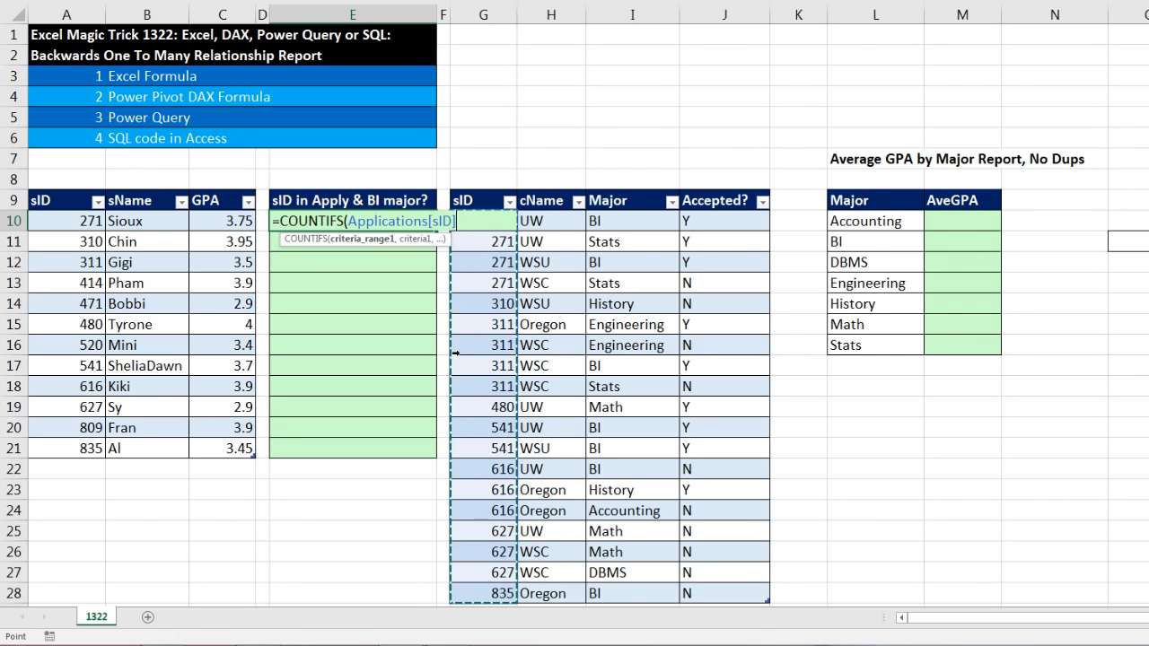
text(,)
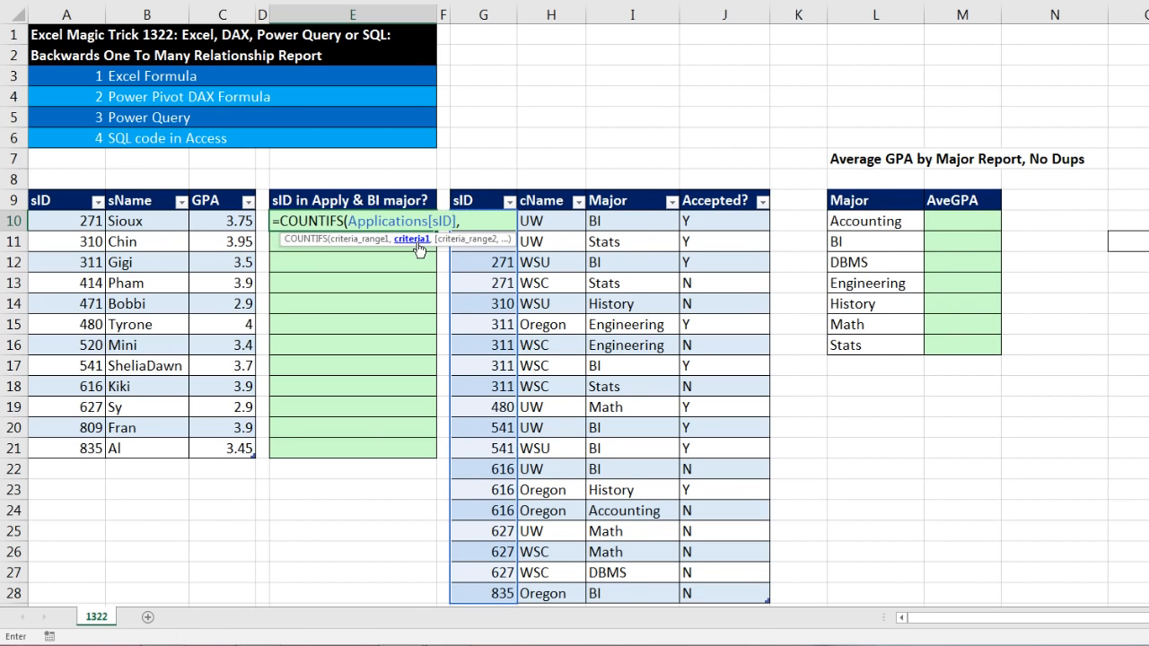
click(88, 225)
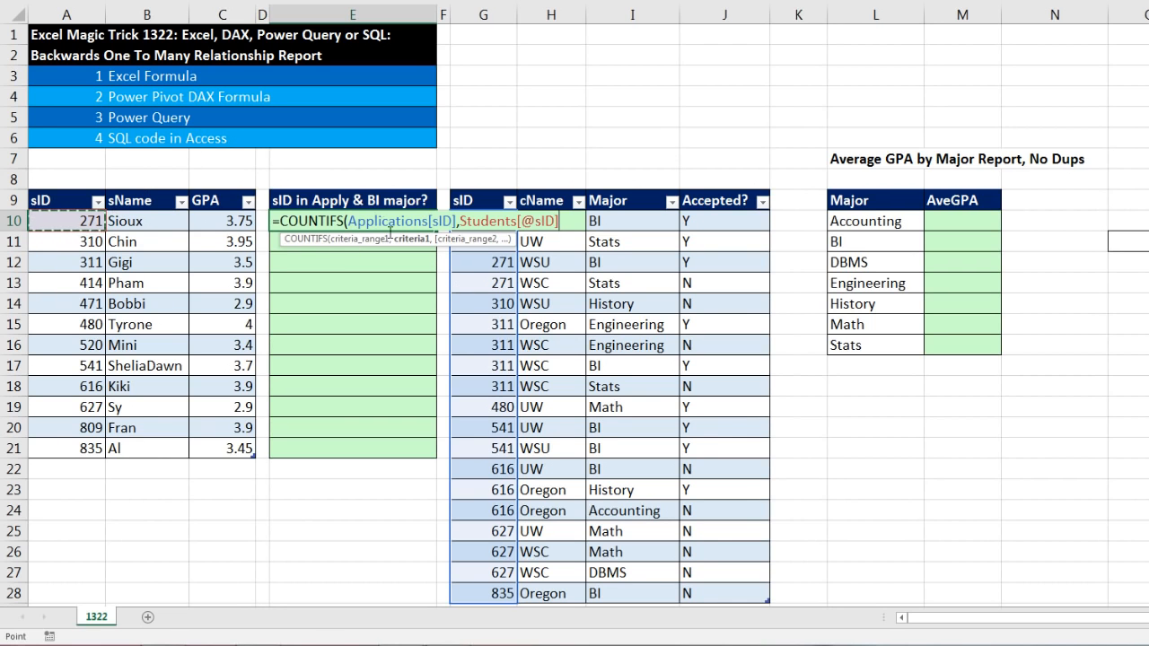
Add Applications[Major] with the criterion "BI" to the E10 formula, enter it, and fill it down through E21
text(,)
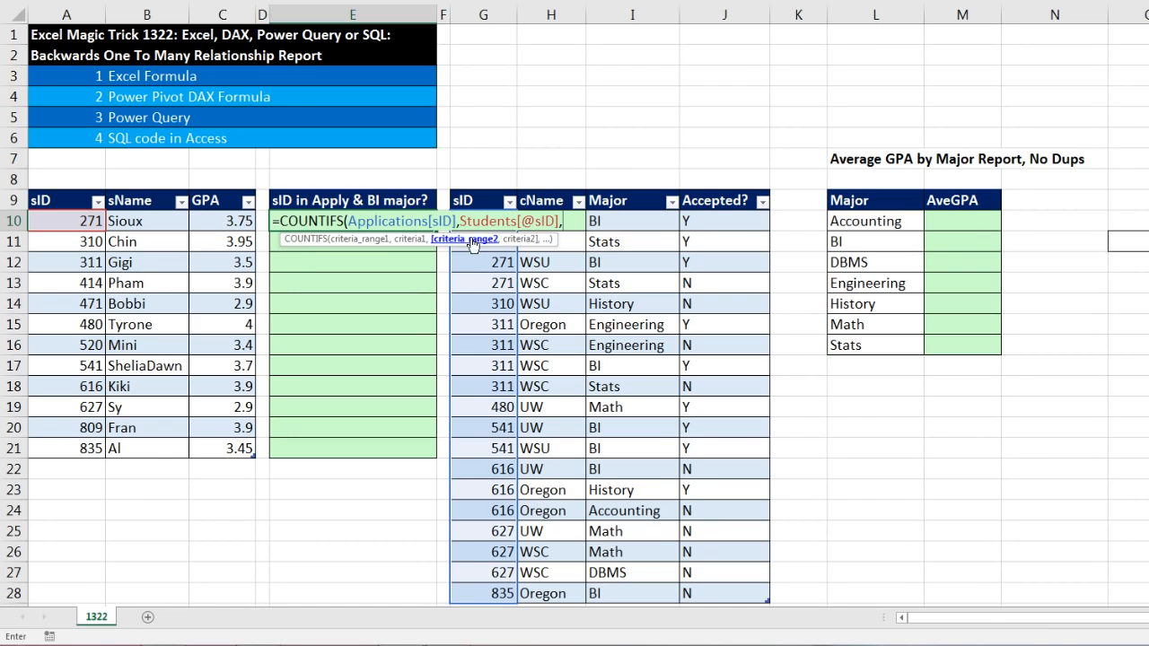
drag(610, 218, 603, 594)
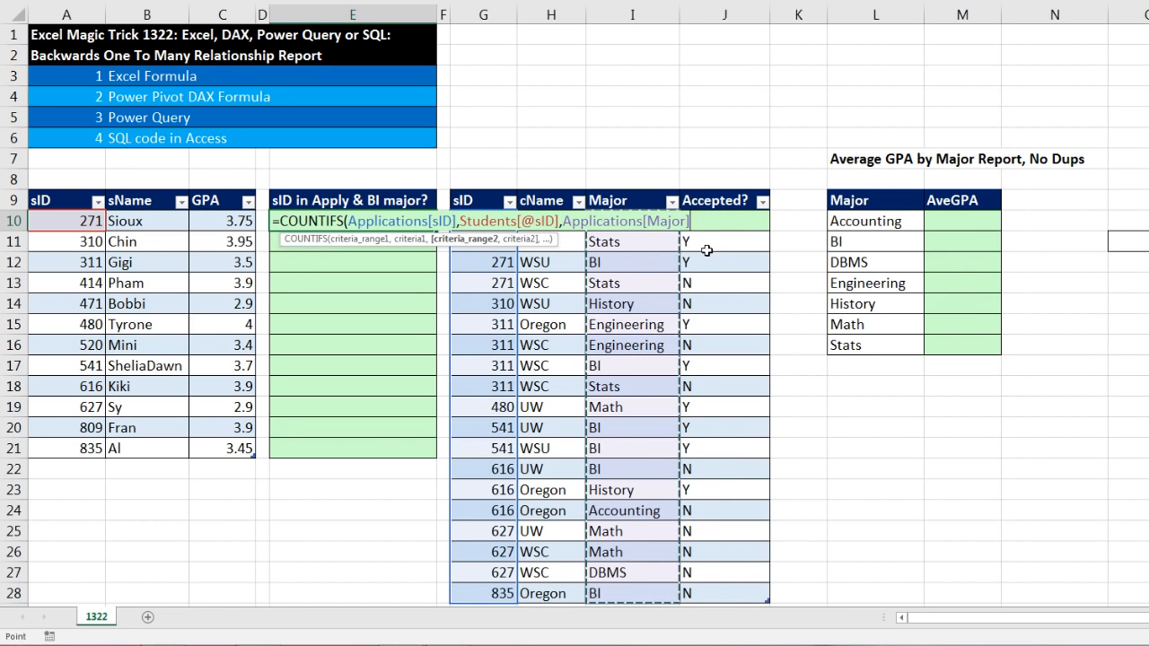
text(,"BI)
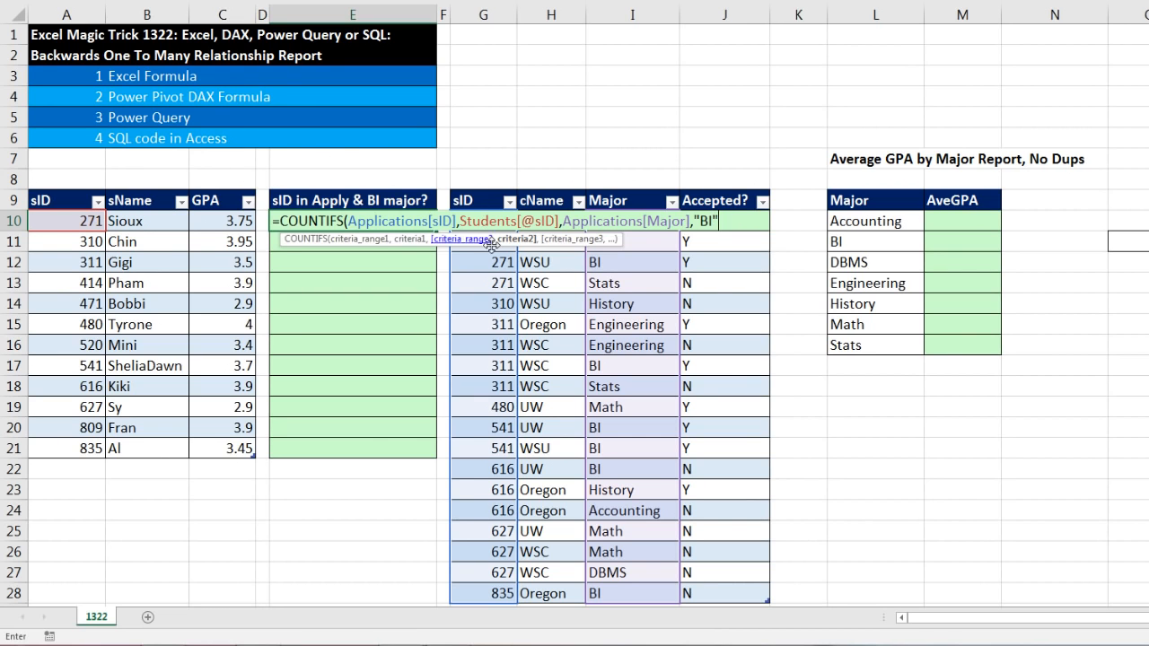
text())
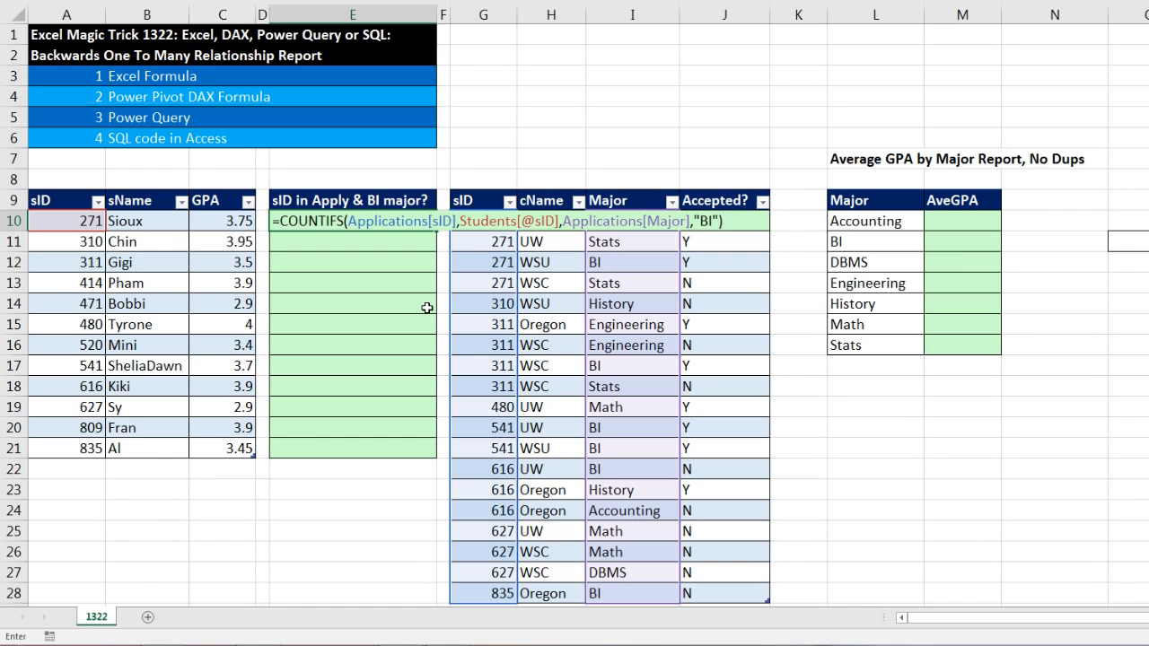
key(ctrl+Return)
drag(436, 230, 447, 457)
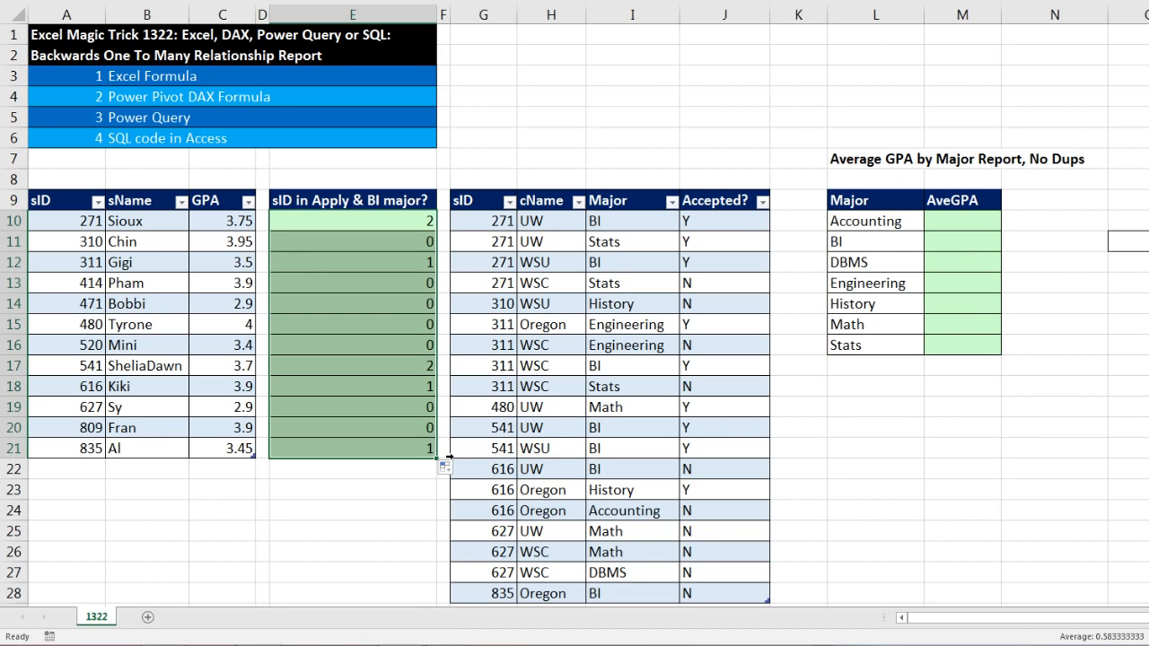
Examine the helper counts in E10:E21 alongside the AveGPA cells M10 to M14 of the report
click(417, 218)
click(417, 260)
ctrl+drag(417, 365, 418, 382)
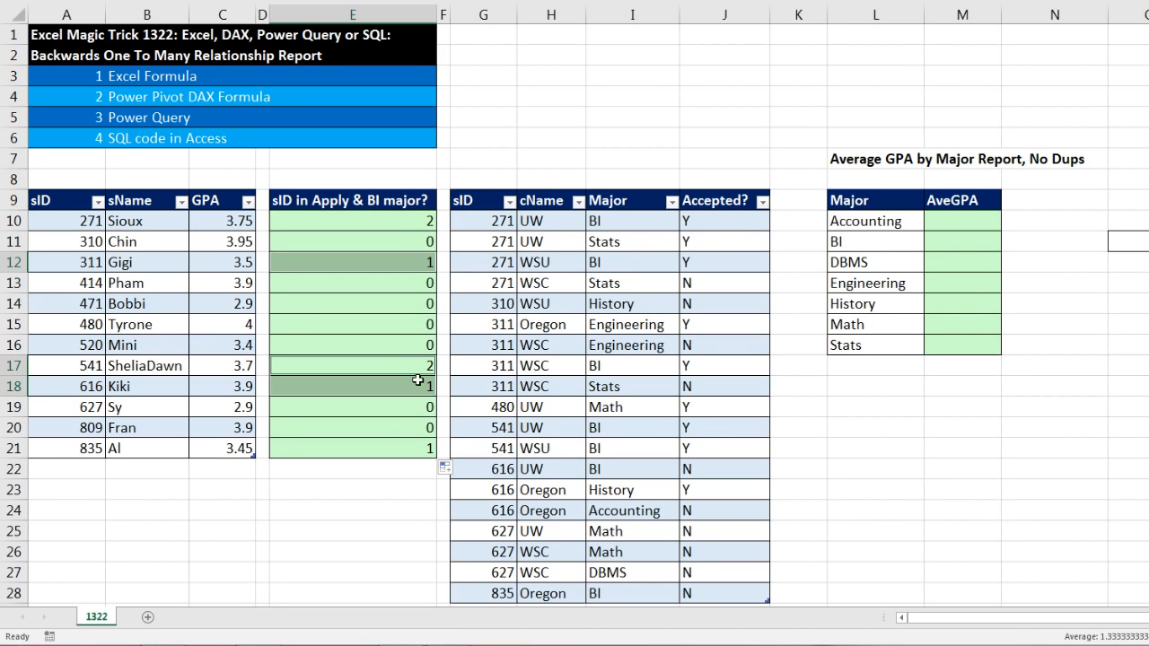
ctrl+click(416, 448)
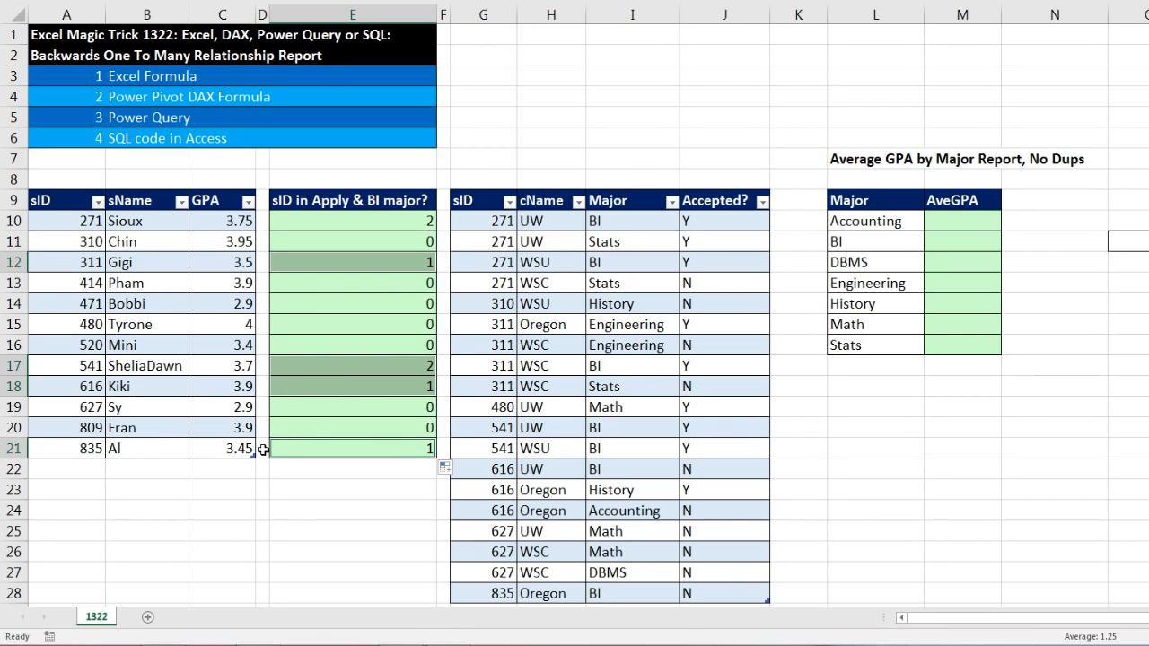
click(936, 220)
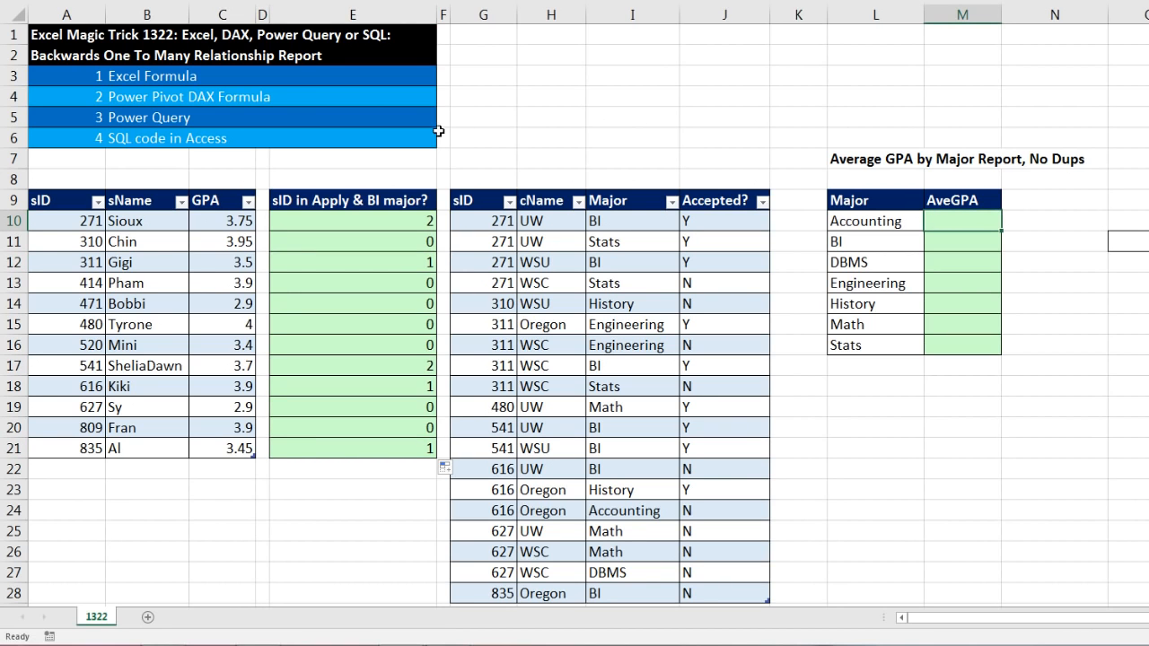
drag(427, 221, 407, 452)
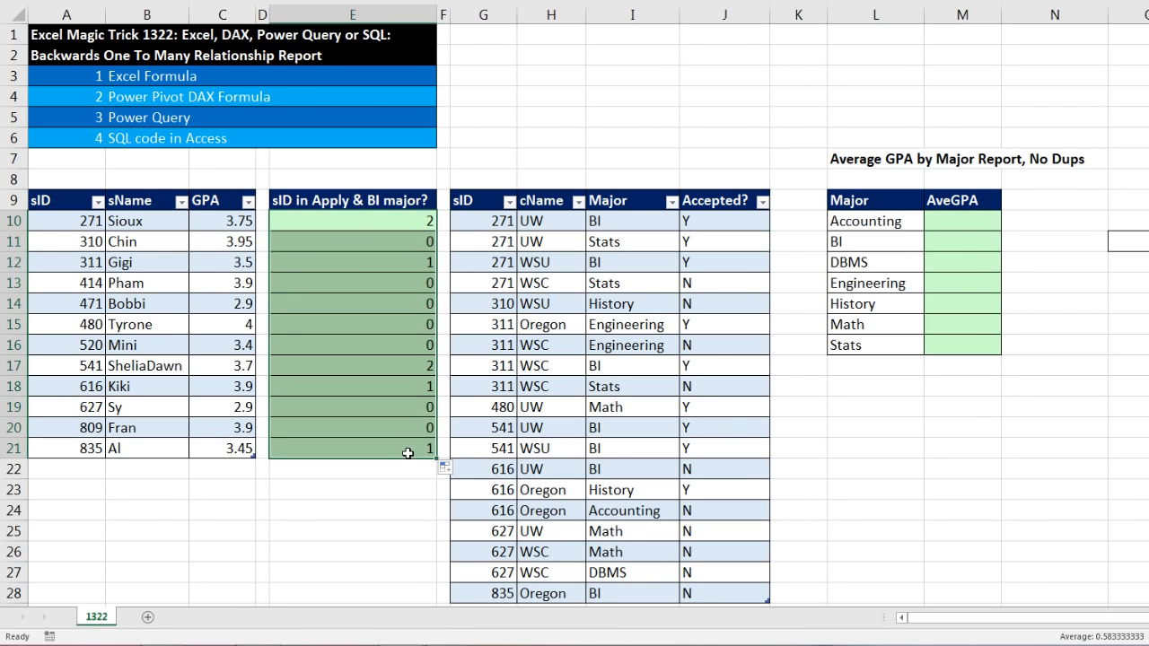
click(962, 243)
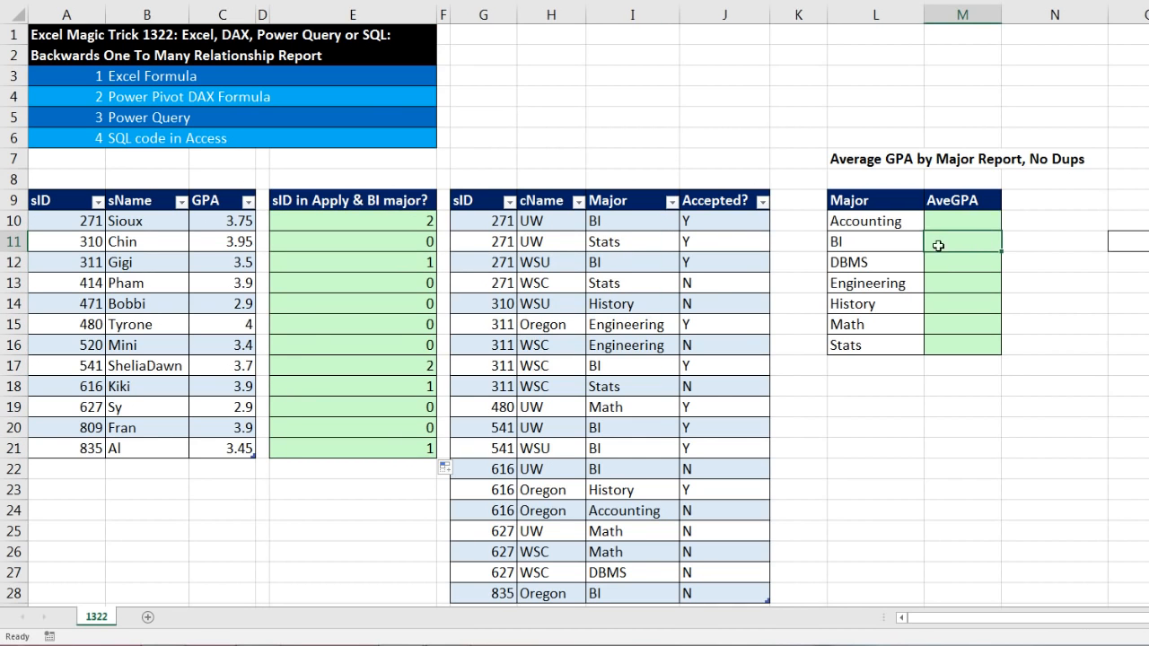
click(942, 263)
click(948, 281)
click(947, 302)
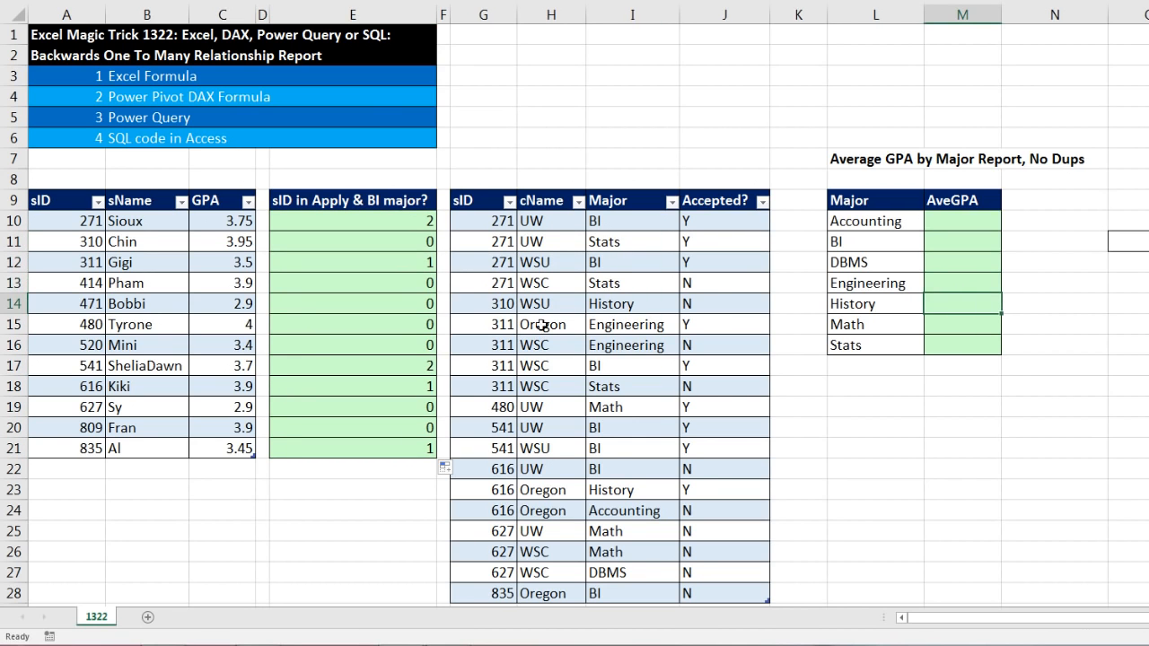
Start a COUNTIFS formula in M11 with the Applications[sID] column as the first criteria range
click(951, 244)
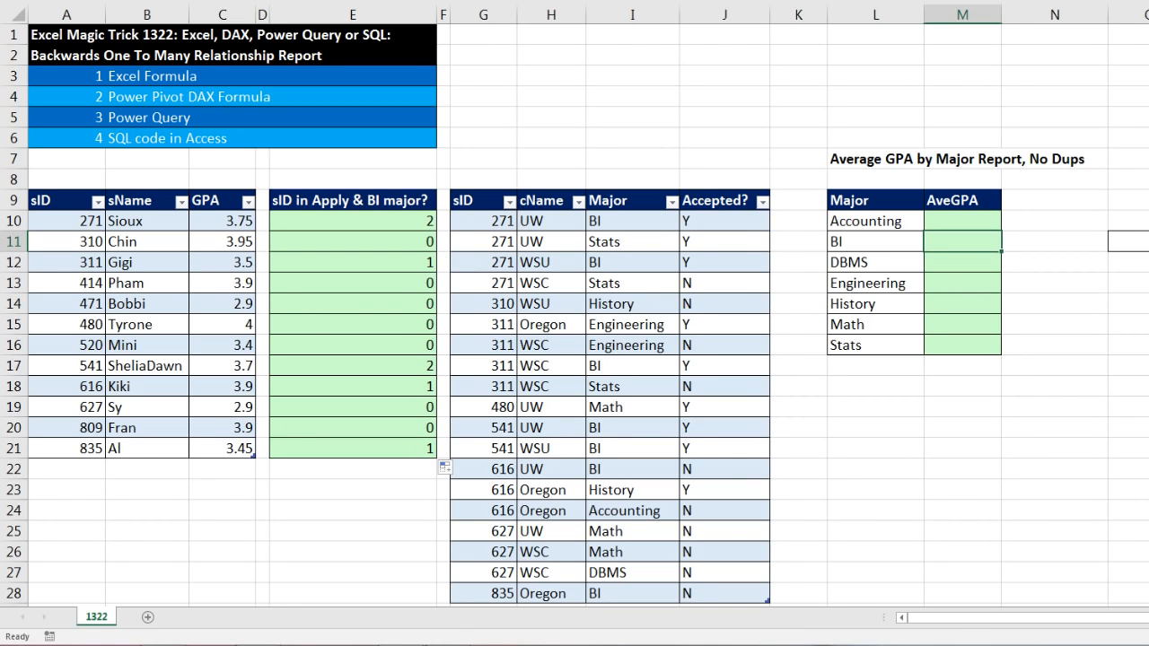
text(=count)
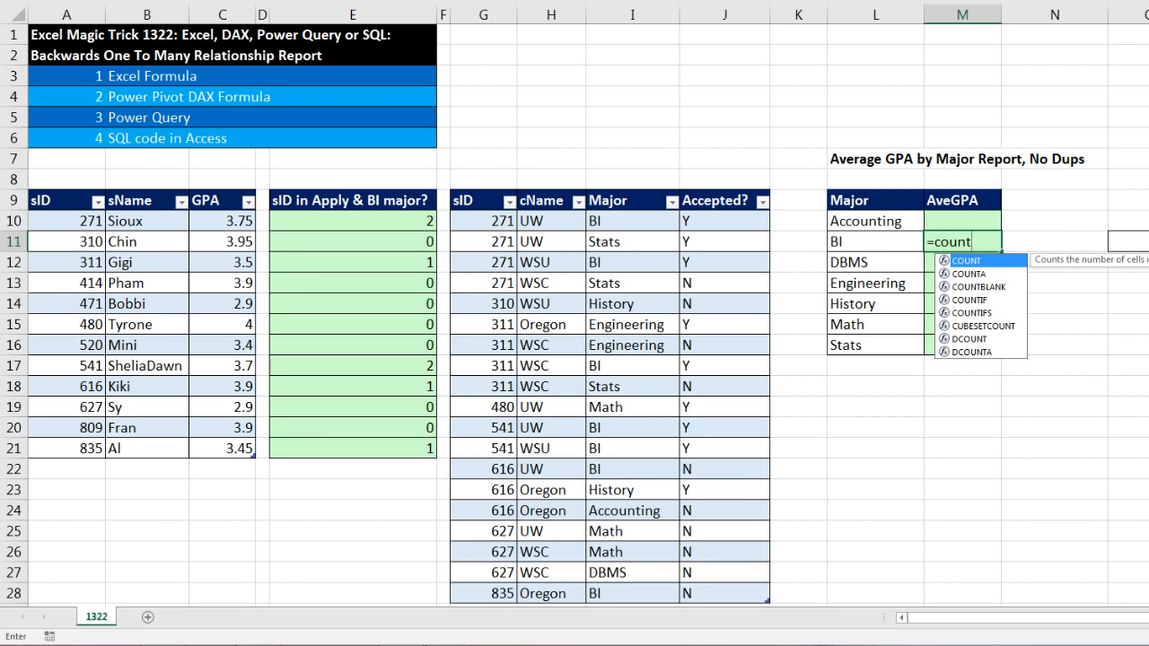
text(ifs)
key(Tab)
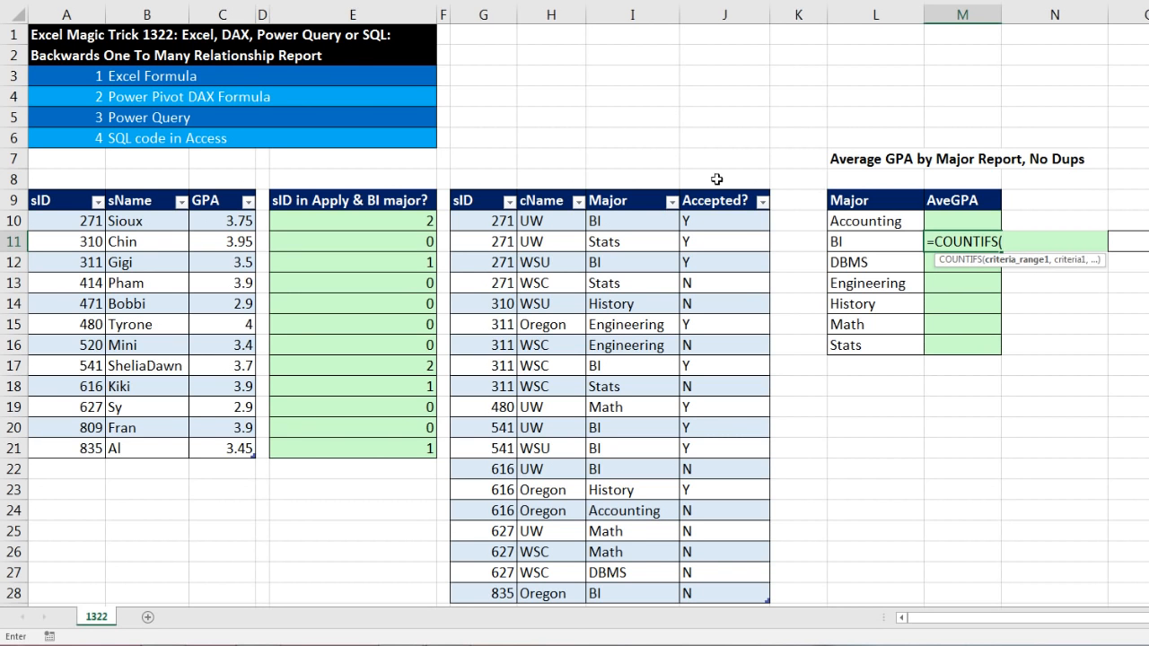
drag(488, 221, 502, 594)
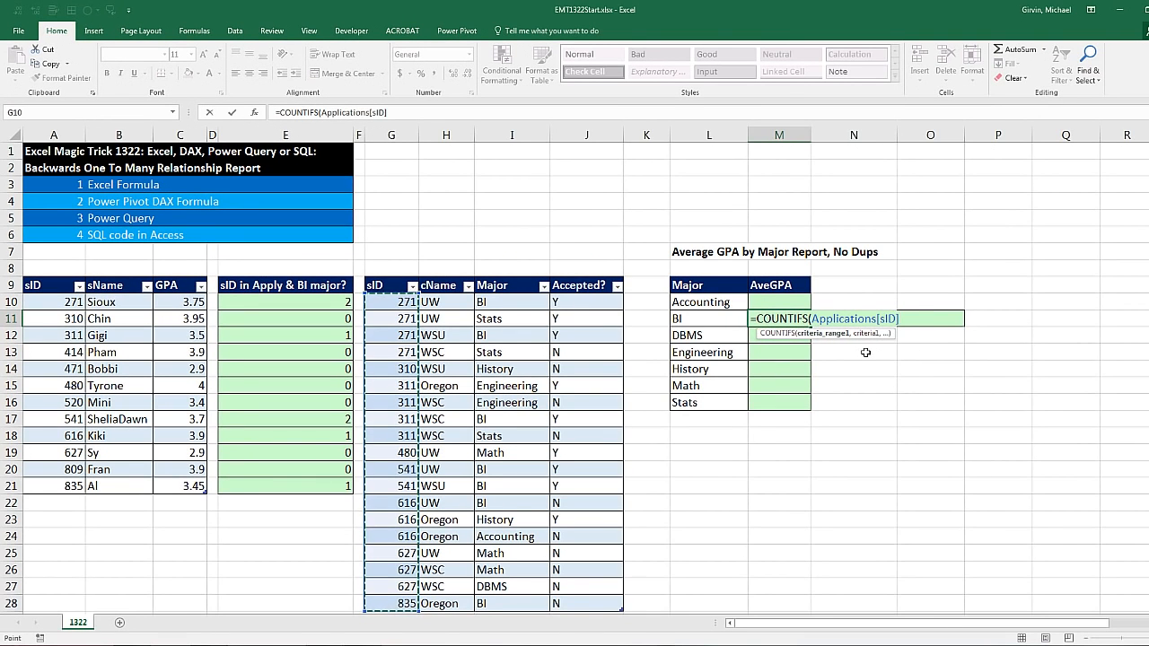
text(,)
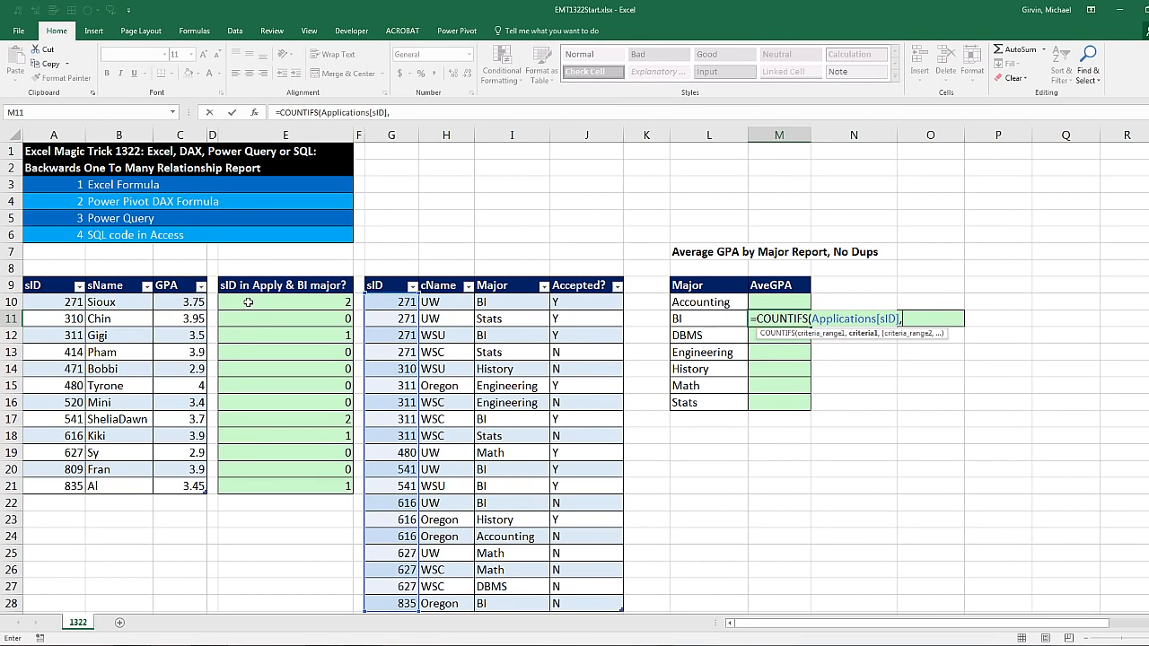
Supply the whole Students[sID] column as the first criteria argument in M11 and check that argument
click(53, 305)
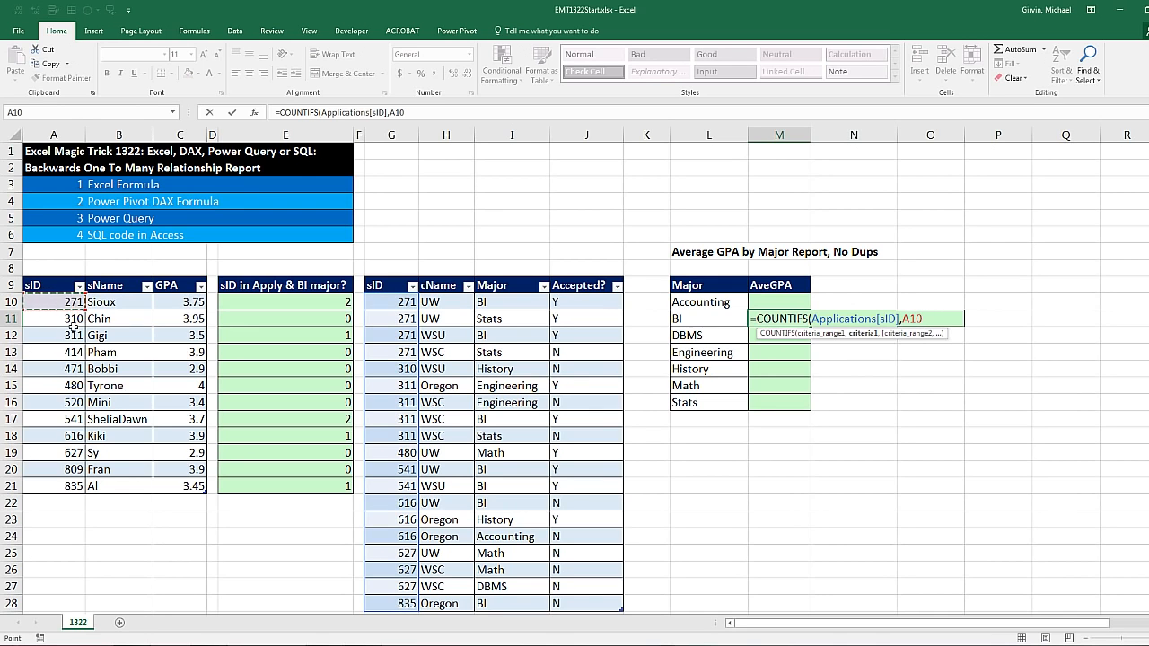
drag(59, 302, 67, 371)
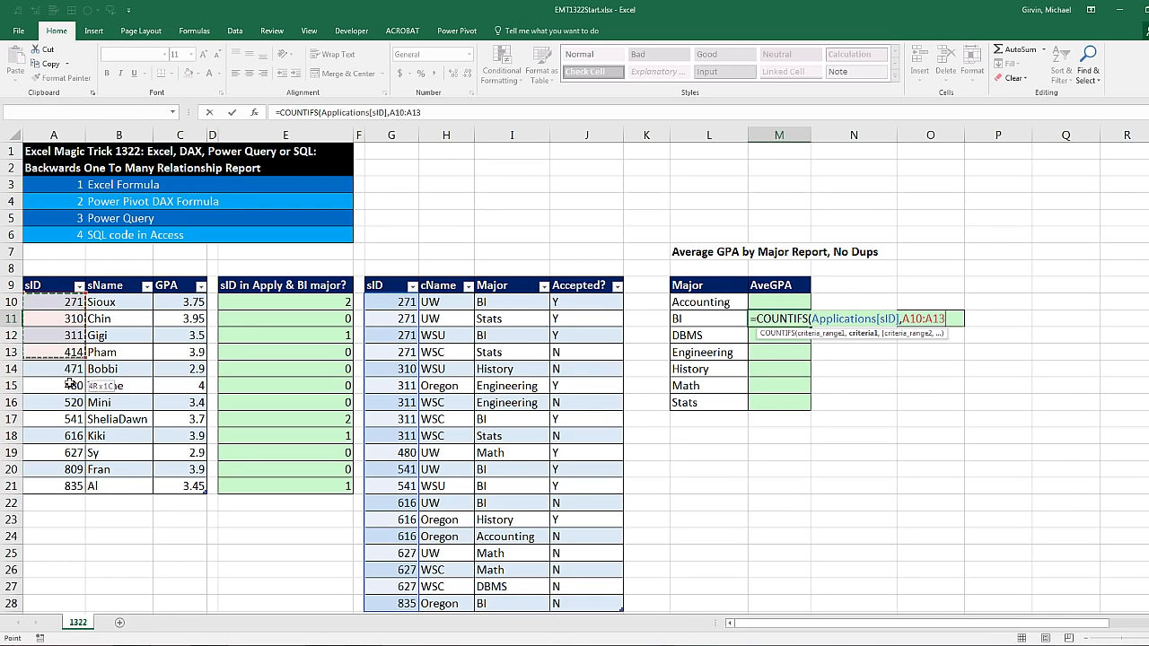
drag(74, 453, 72, 485)
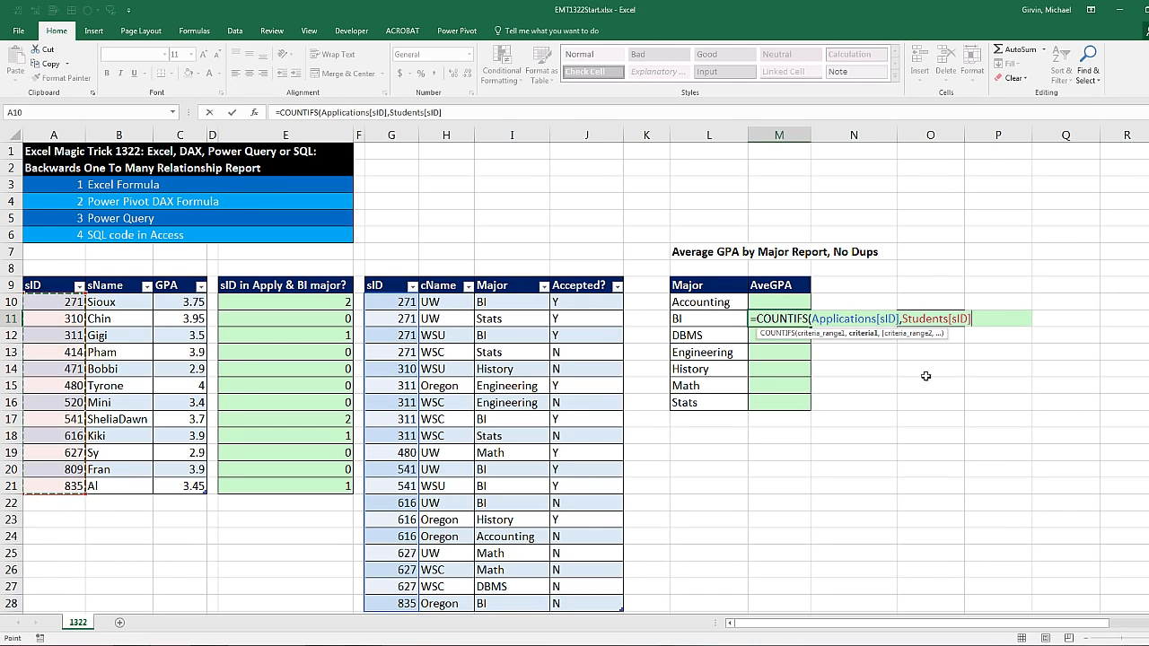
click(865, 333)
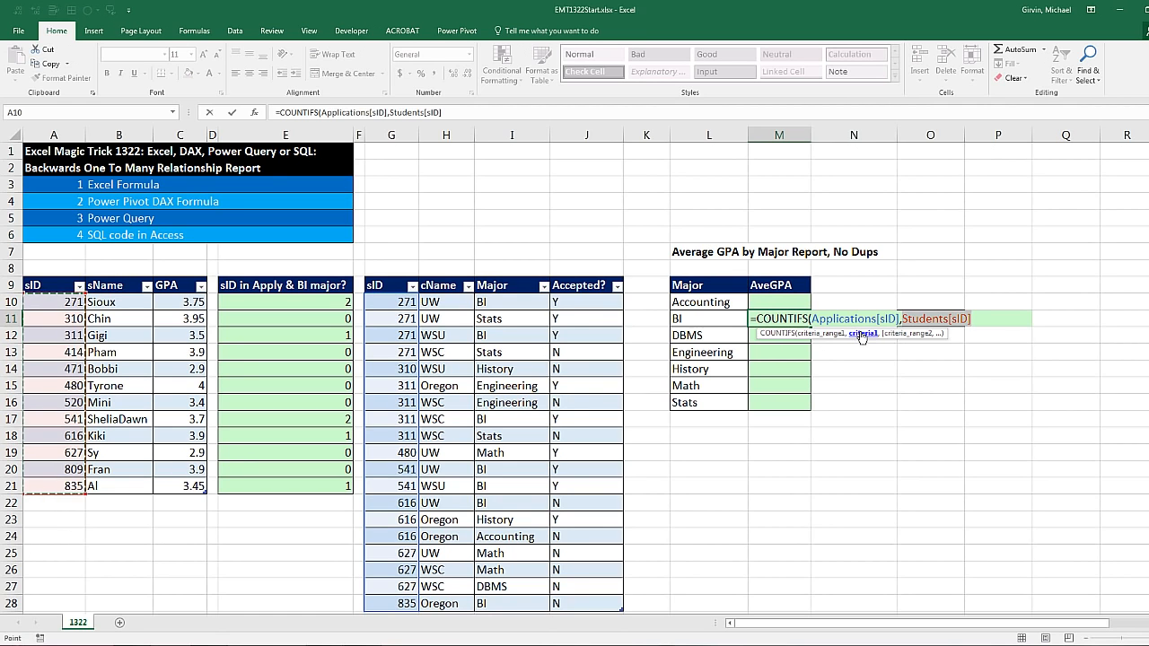
click(975, 319)
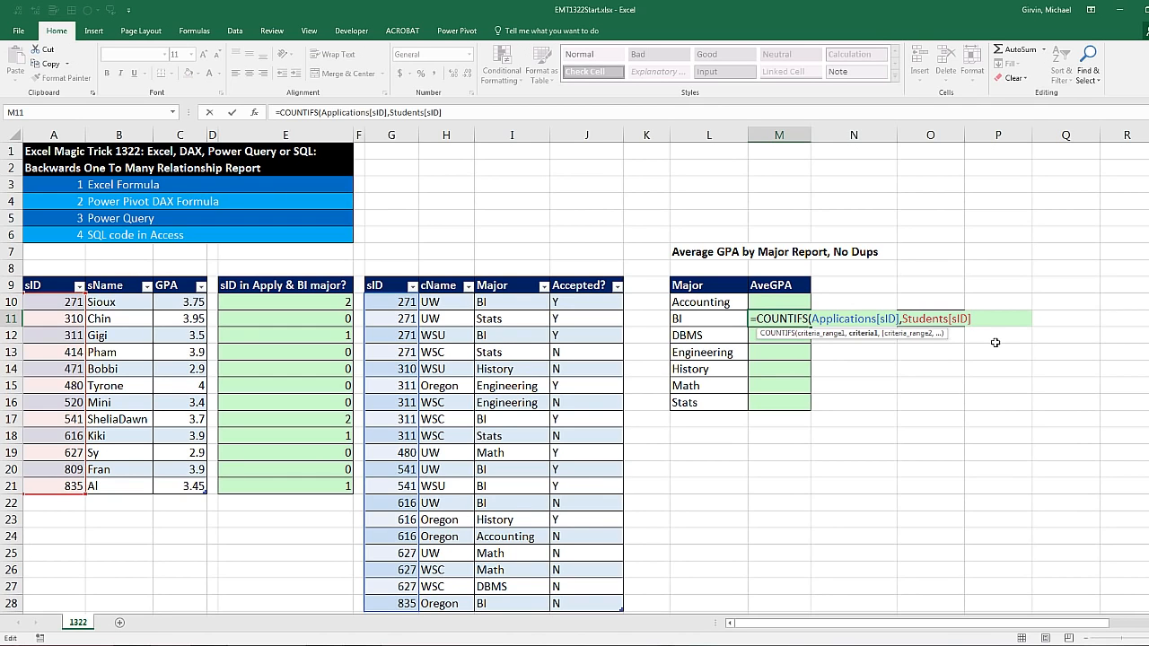
Complete the M11 COUNTIFS with Applications[Major] matched to L11, and evaluate the formula in place to inspect its array
text(,)
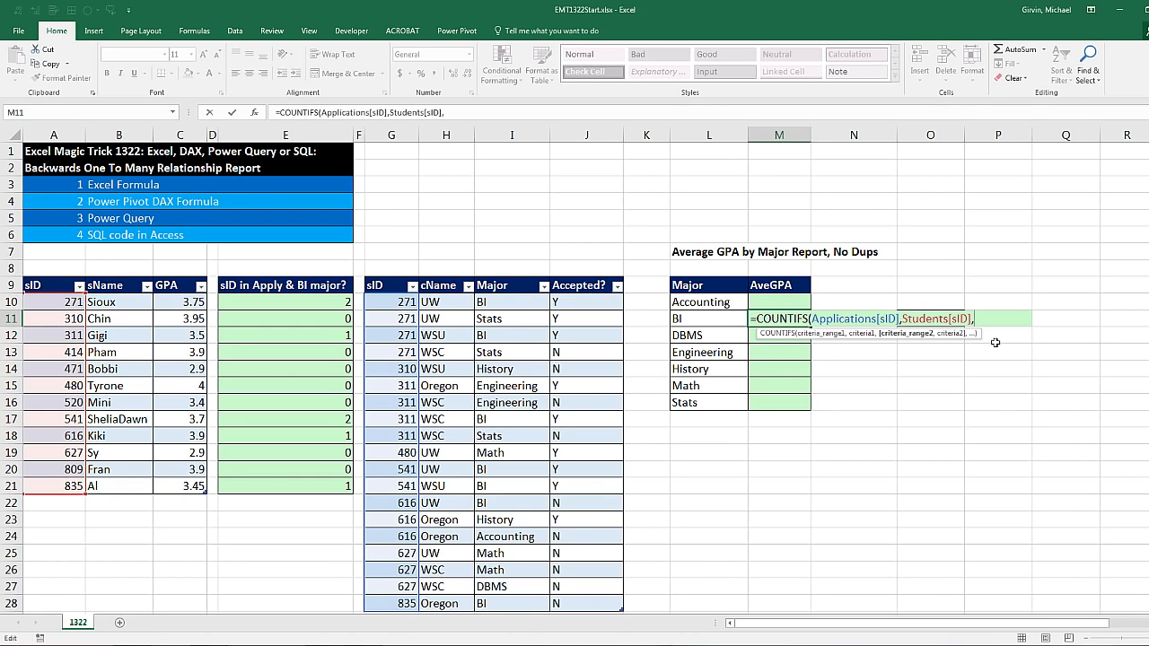
drag(507, 301, 511, 603)
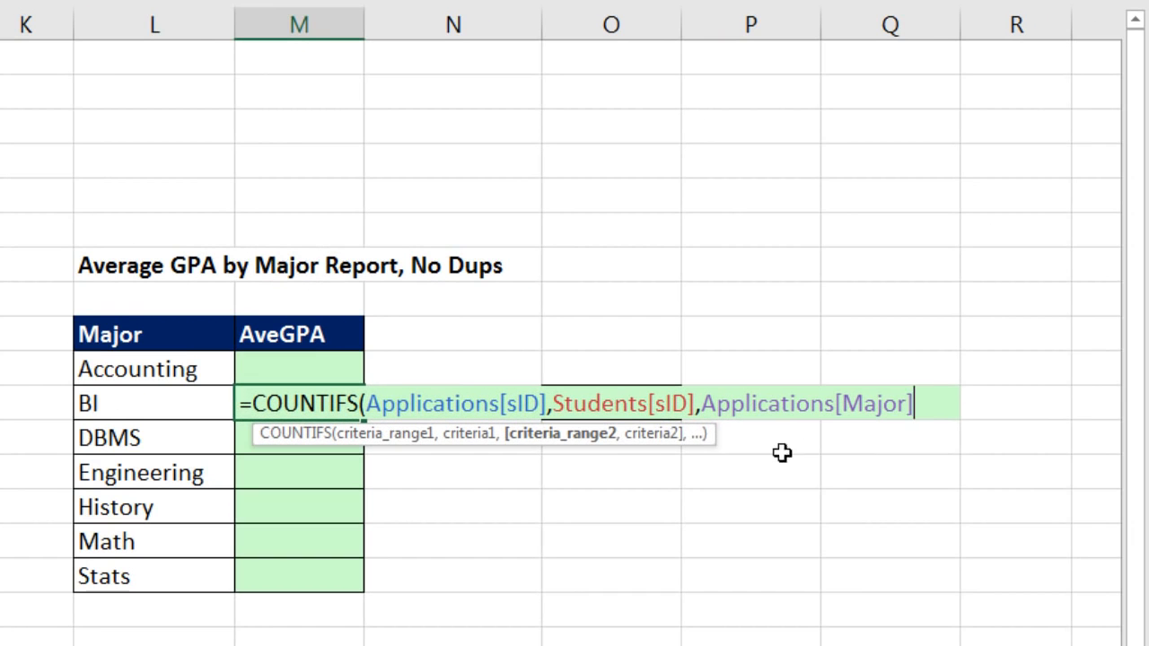
text(,)
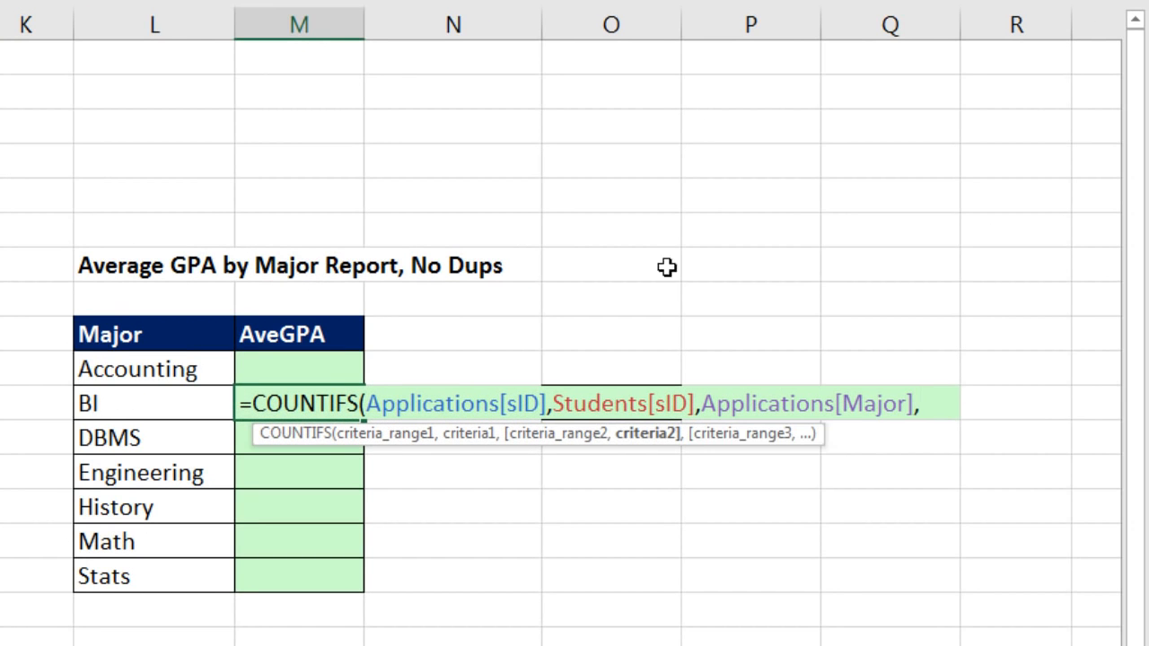
click(160, 405)
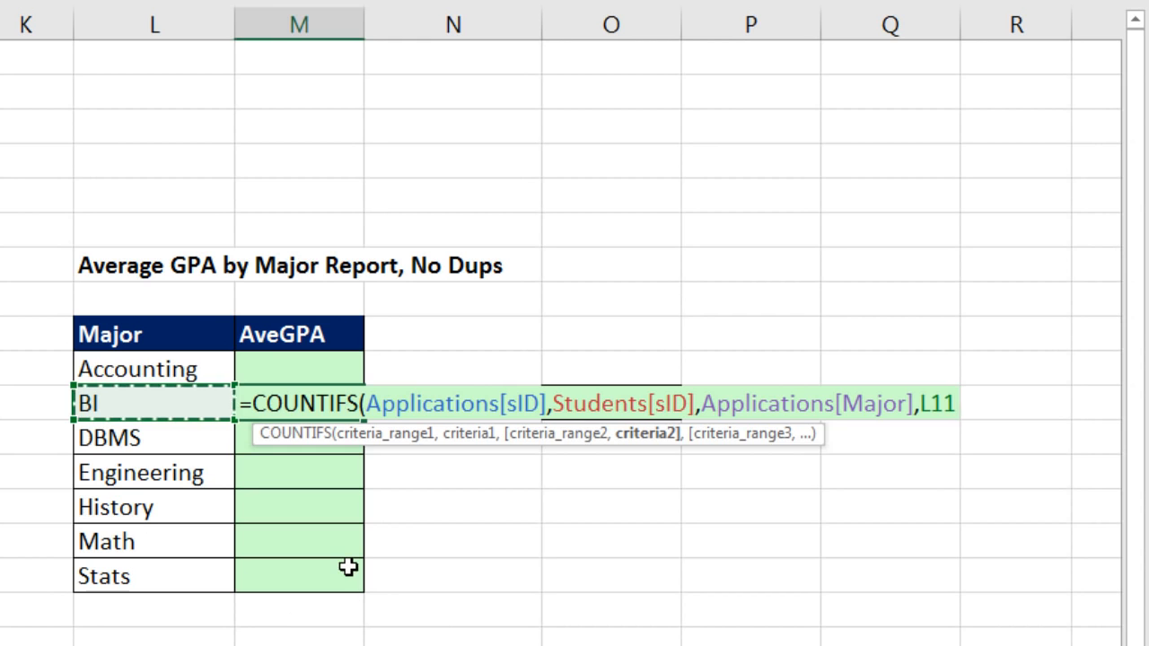
text())
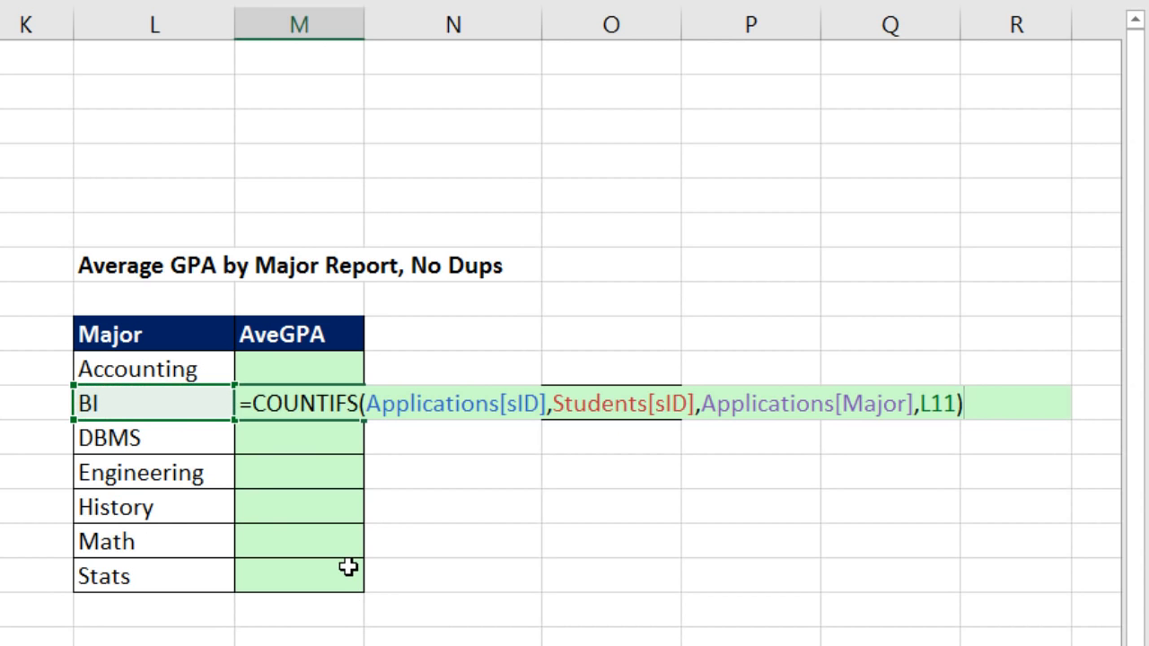
key(F9)
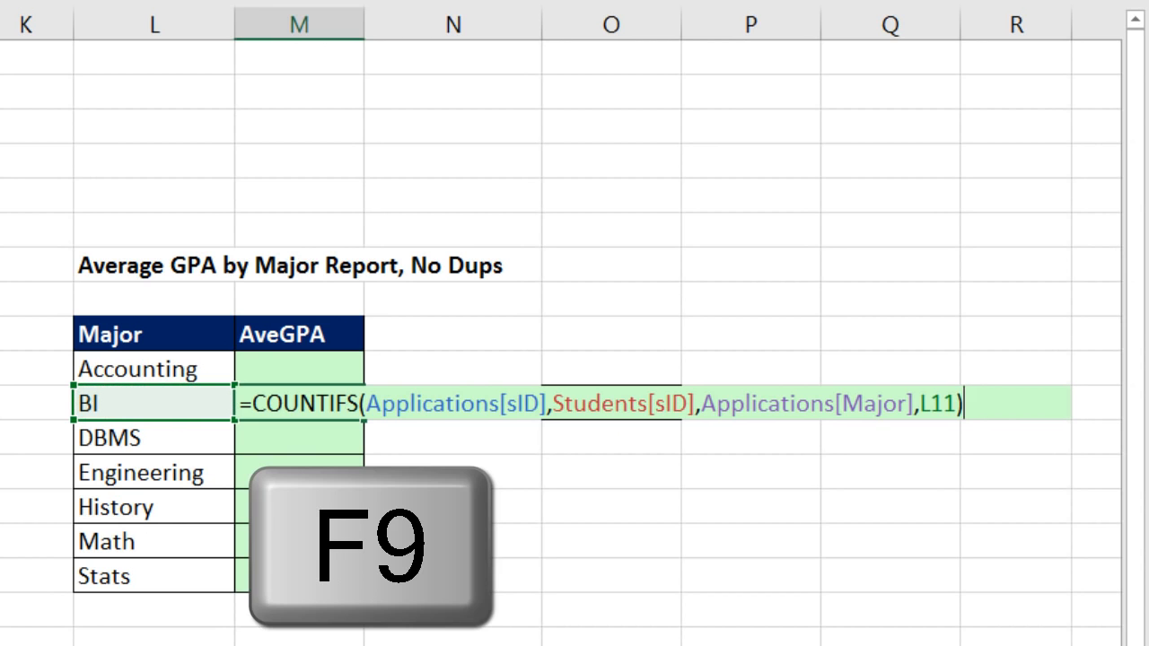
key(F9)
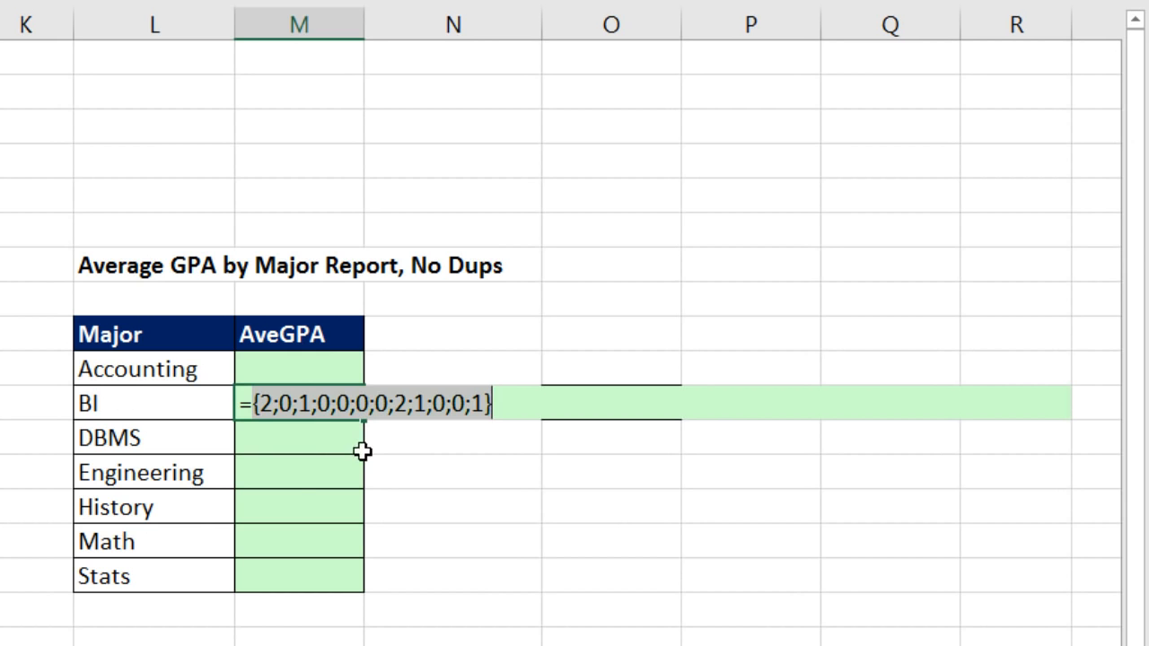
Restore the COUNTIFS formula in M11 and wrap it in an IF that returns Students[GPA] when true
key(ctrl+z)
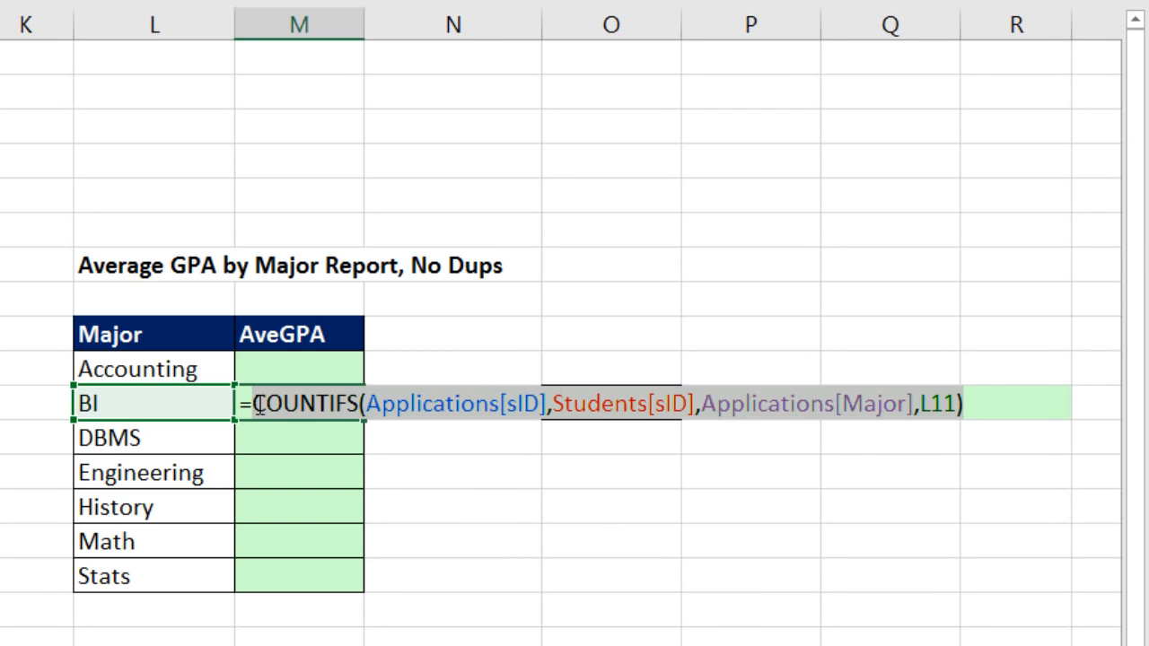
text(IF()
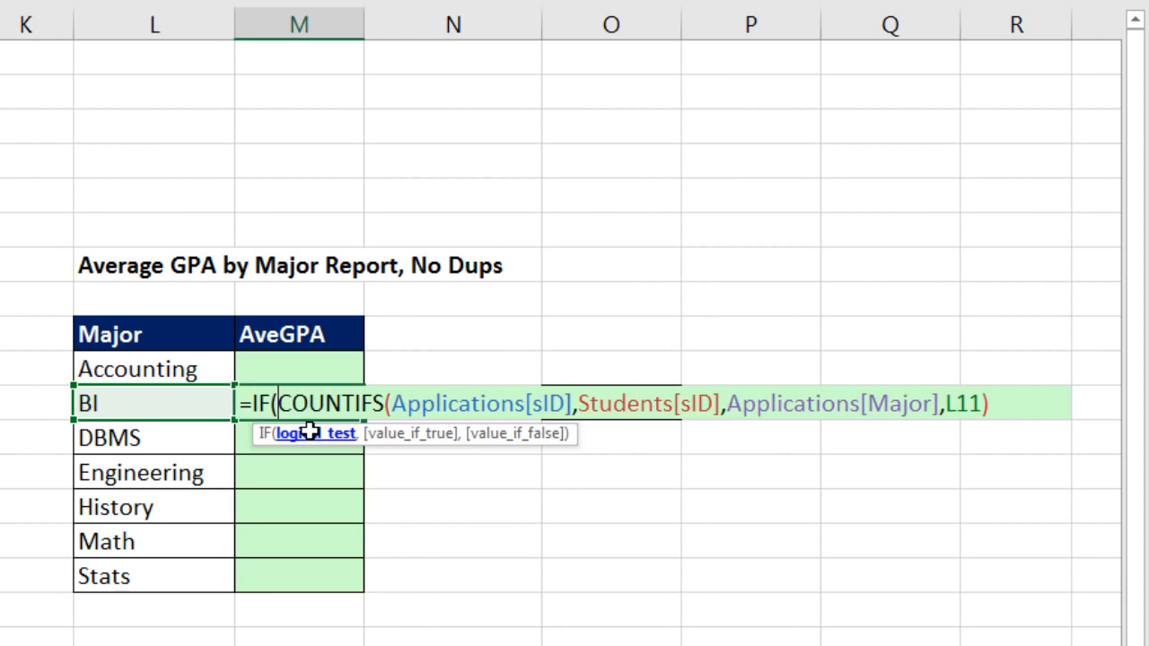
click(310, 435)
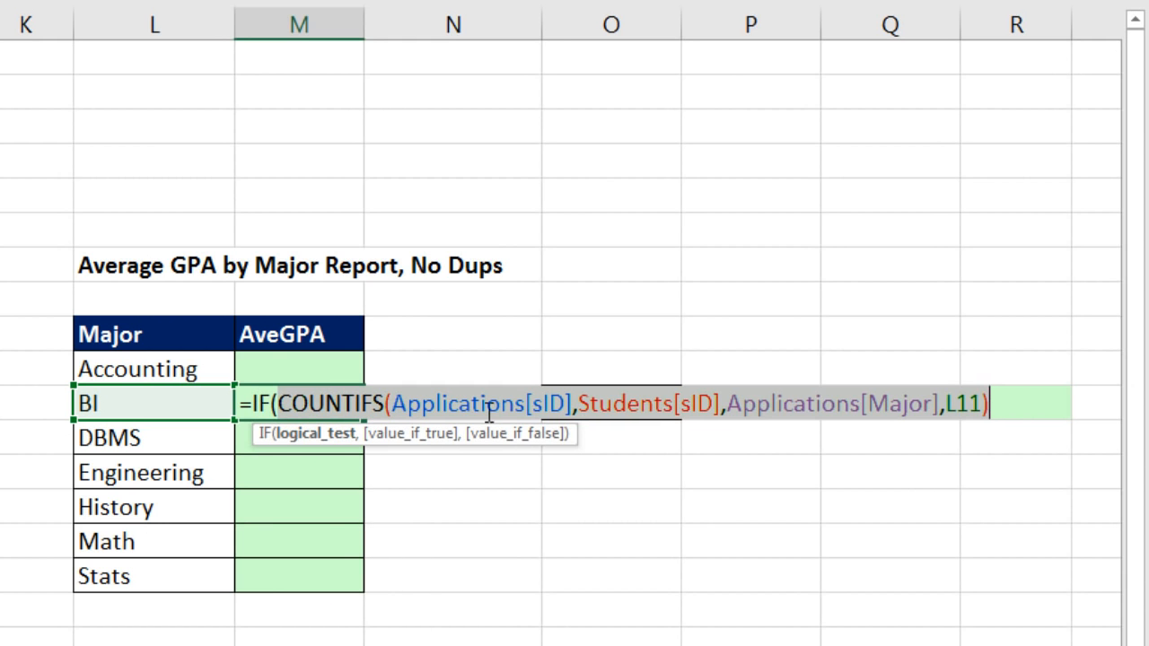
click(1014, 395)
text(,)
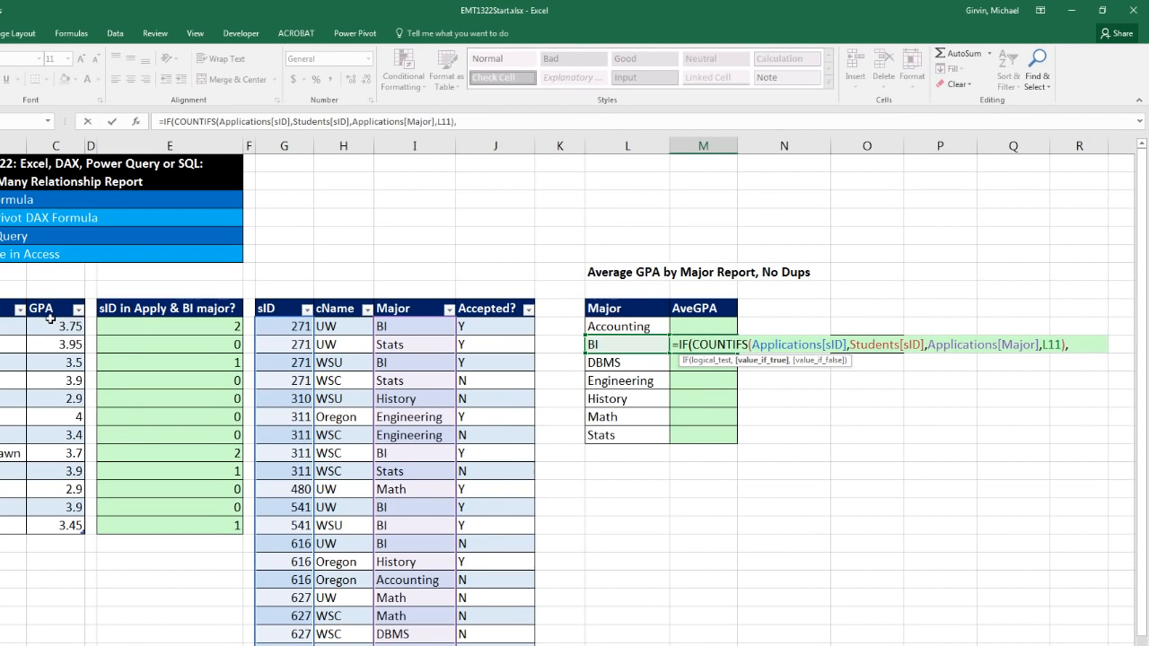
drag(49, 326, 59, 538)
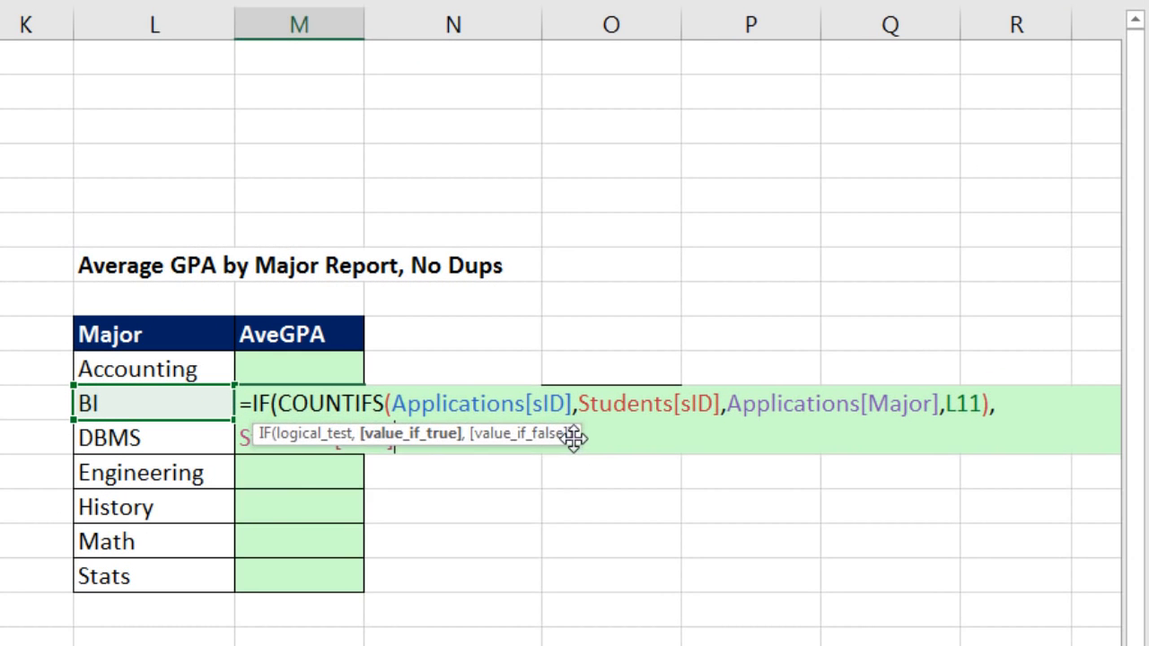
drag(776, 380, 709, 422)
drag(473, 498, 464, 493)
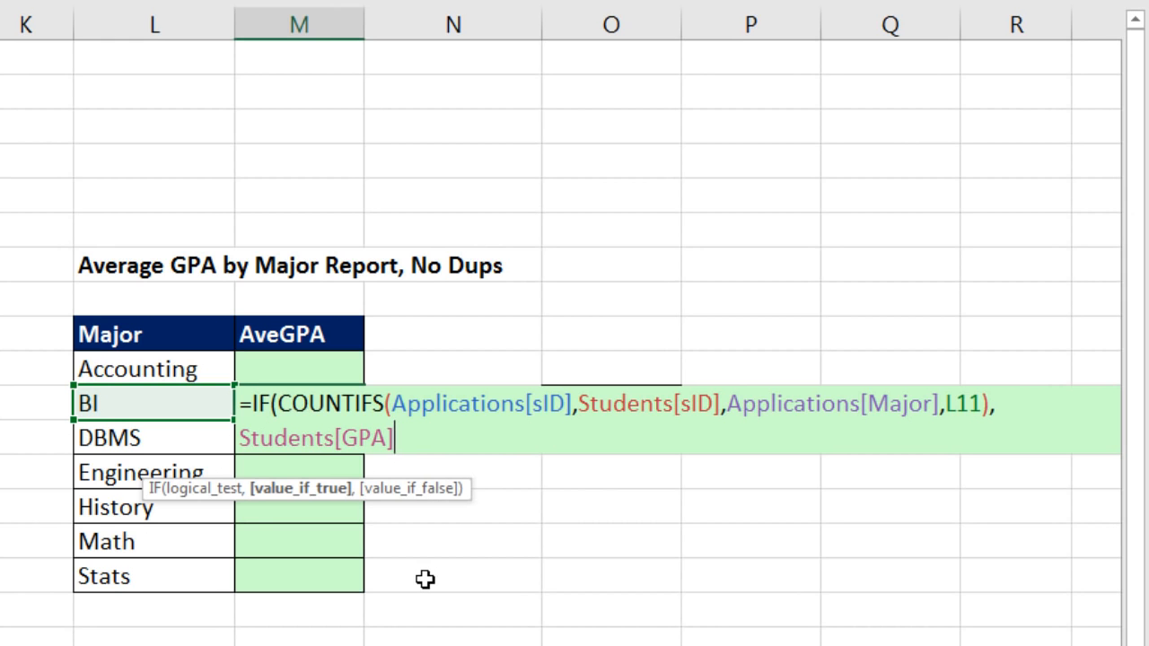
text())
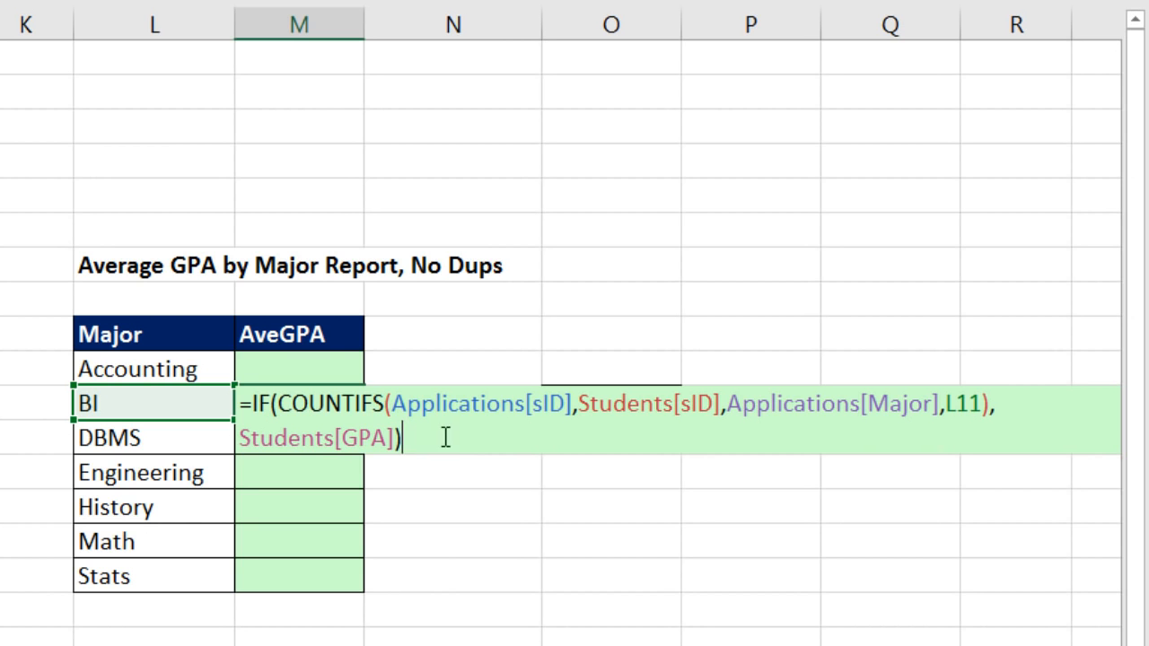
Evaluate the M11 IF formula in place to inspect its array, restore the formula and enter it
key(F9)
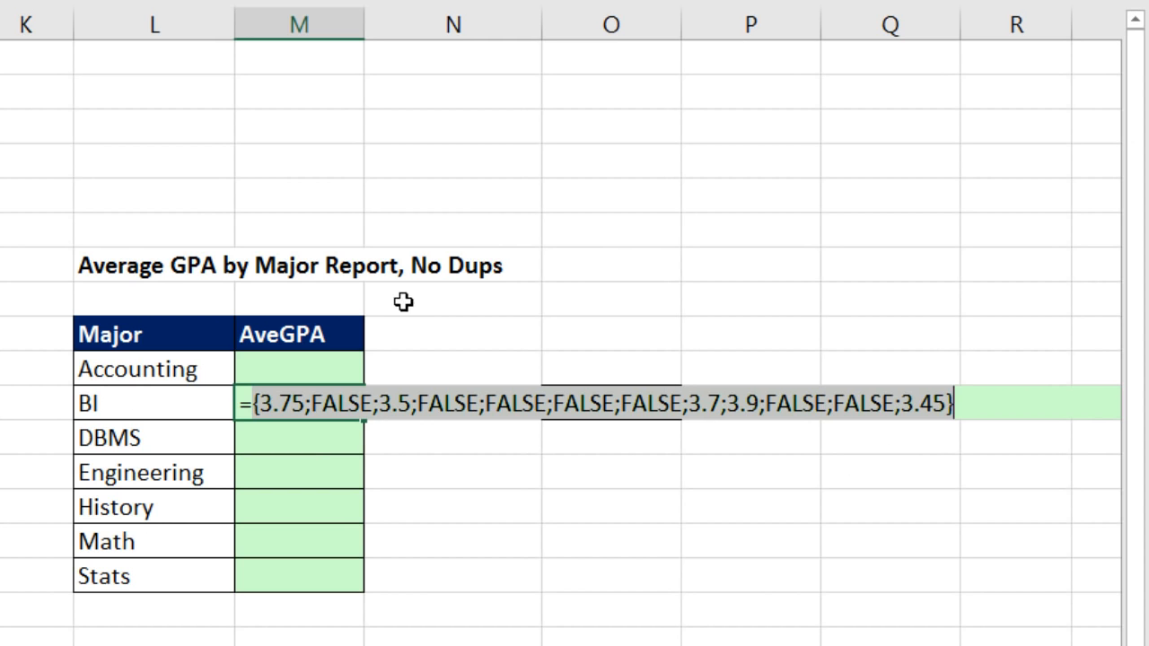
key(ctrl+z)
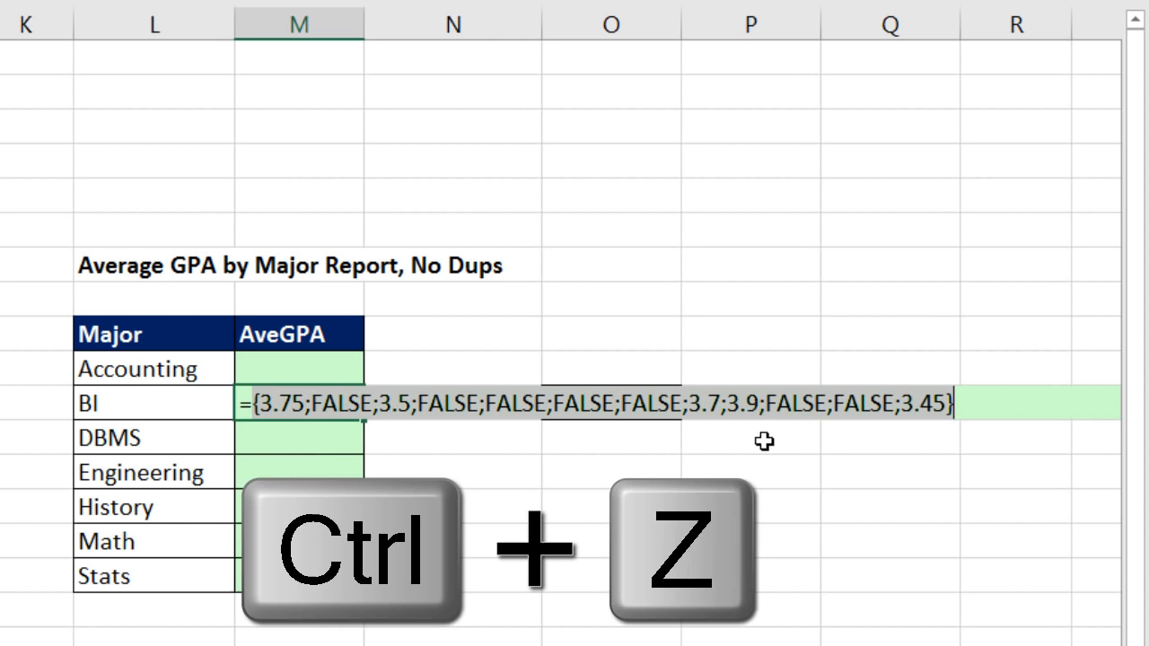
key(Return)
Copy the M11 formula to M12 and evaluate it in place to inspect the DBMS array
click(349, 410)
drag(365, 422, 366, 448)
double_click(346, 439)
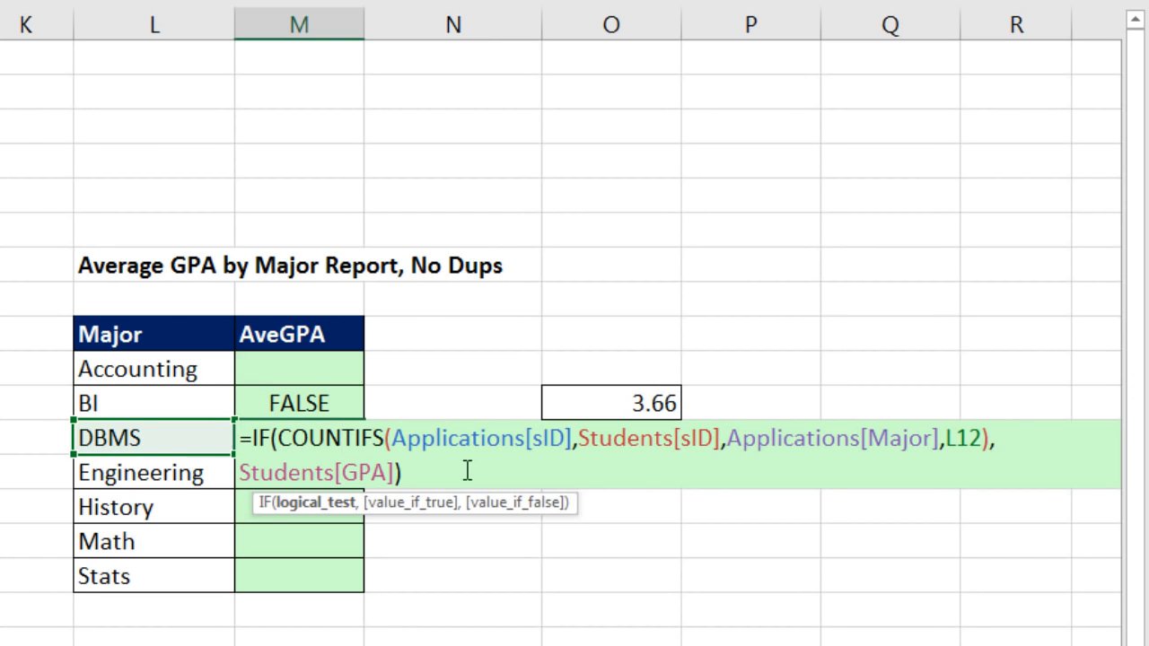
key(F9)
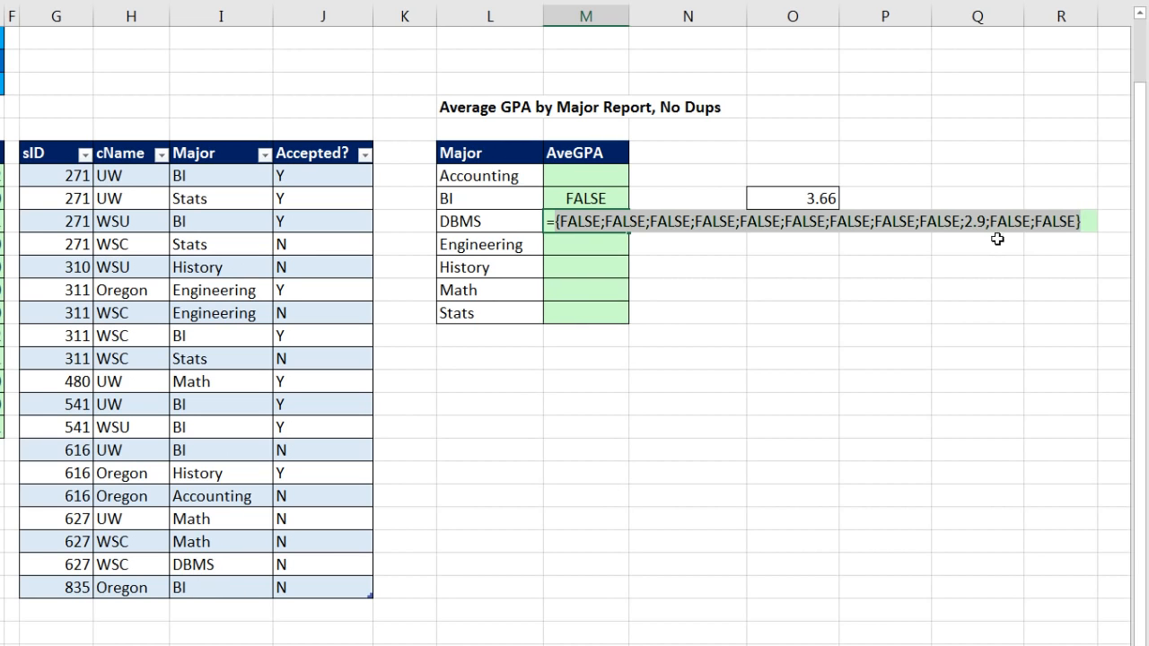
key(Escape)
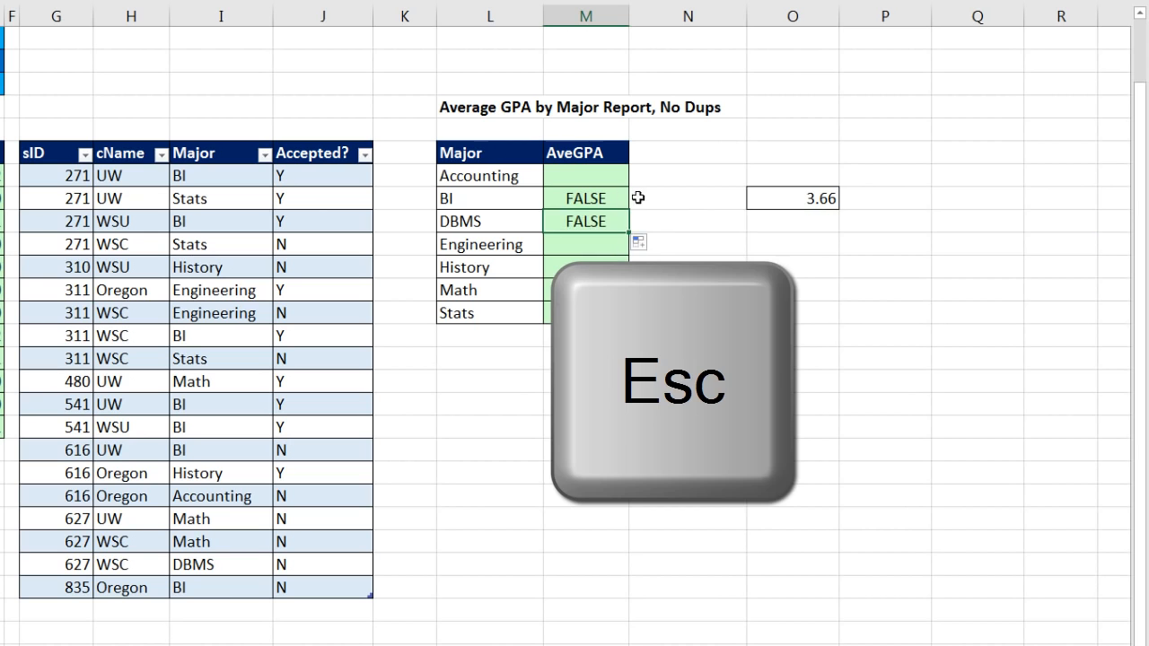
Wrap the IF formula in M11 in an AVERAGE function
double_click(618, 200)
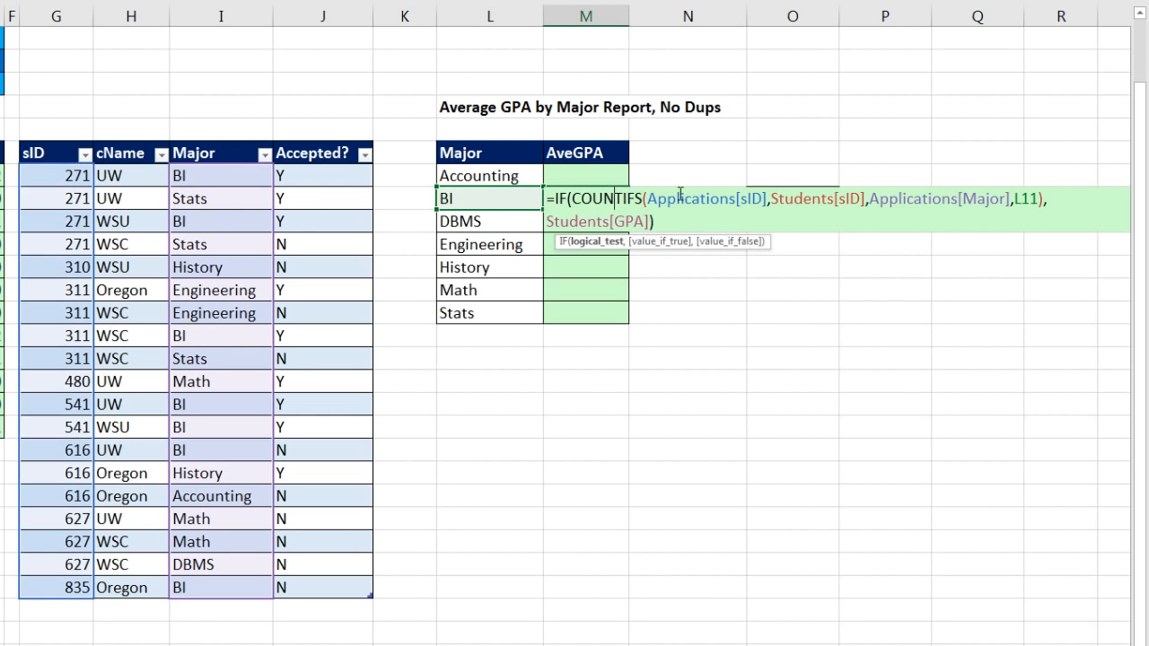
click(555, 201)
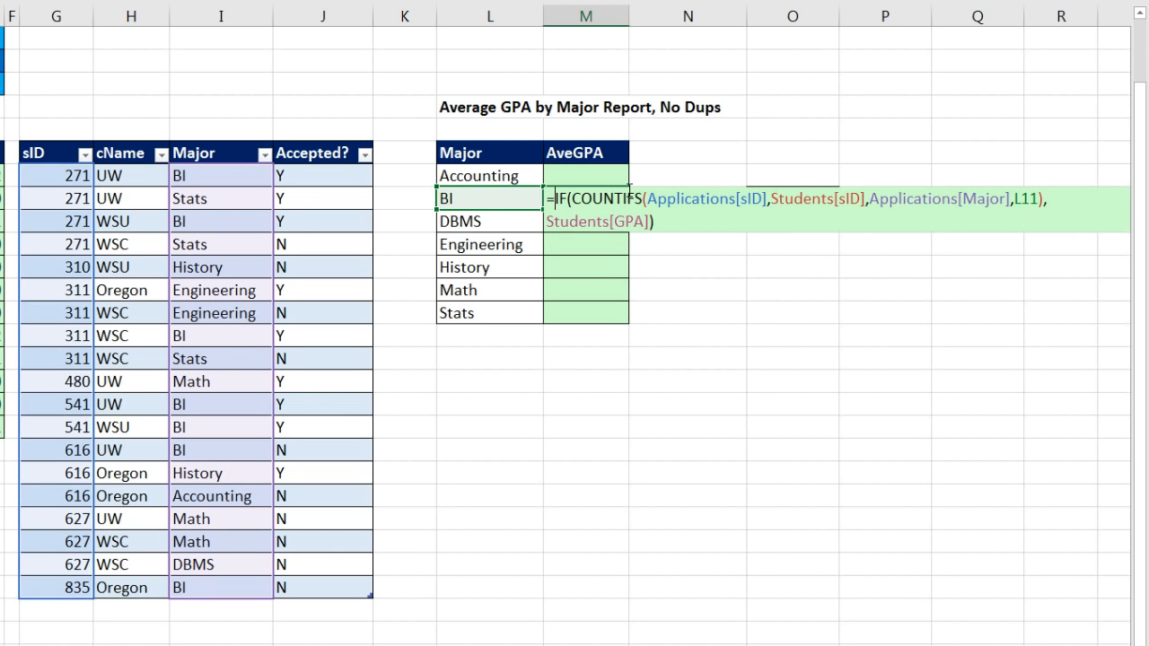
text(av)
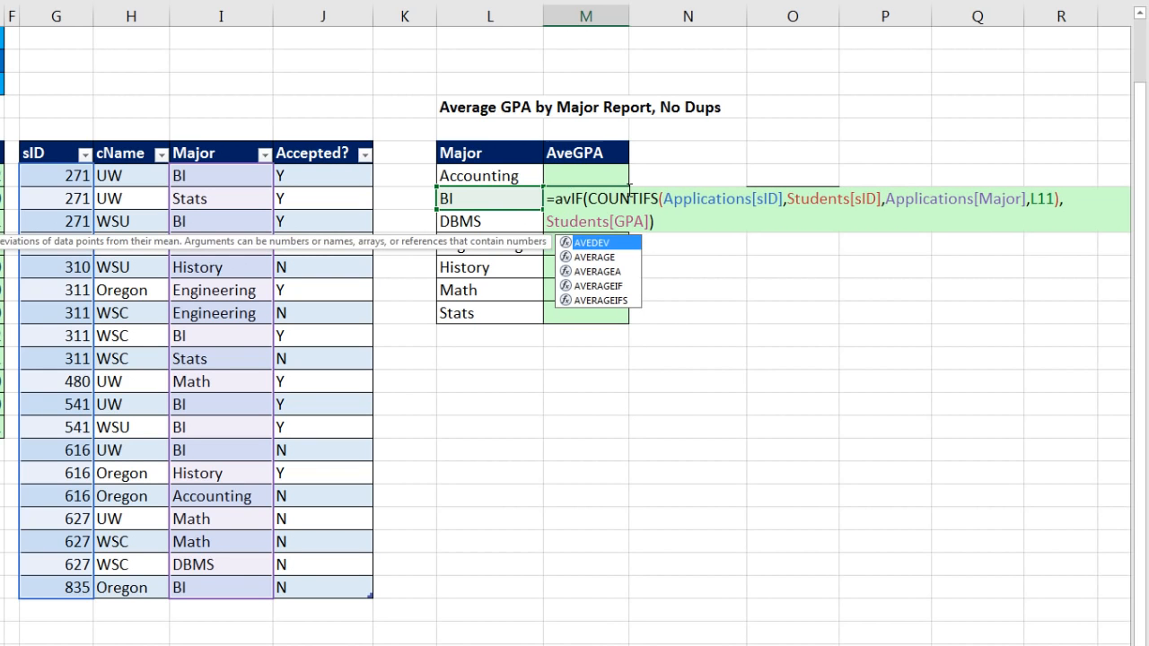
key(Down)
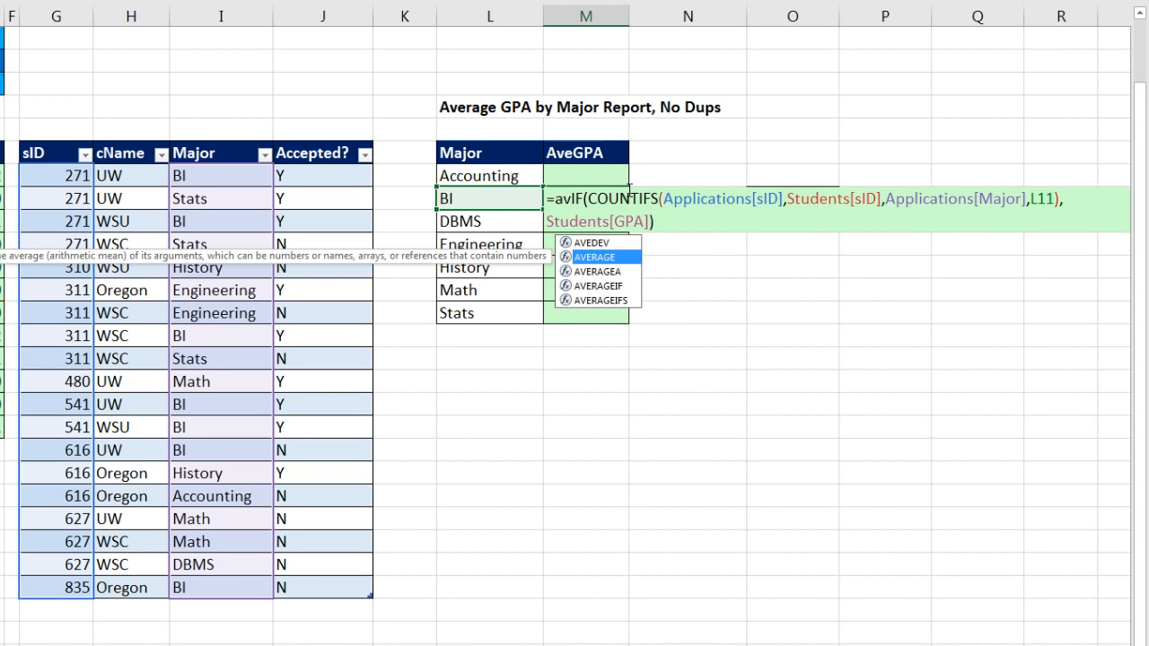
key(Tab)
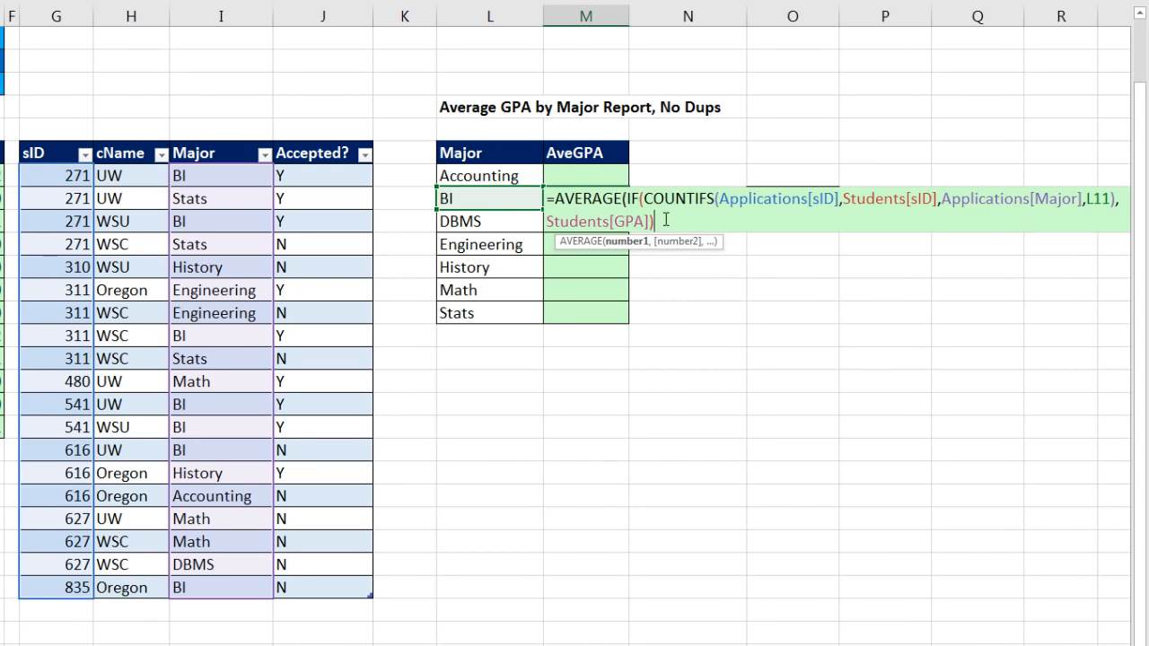
click(665, 215)
text())
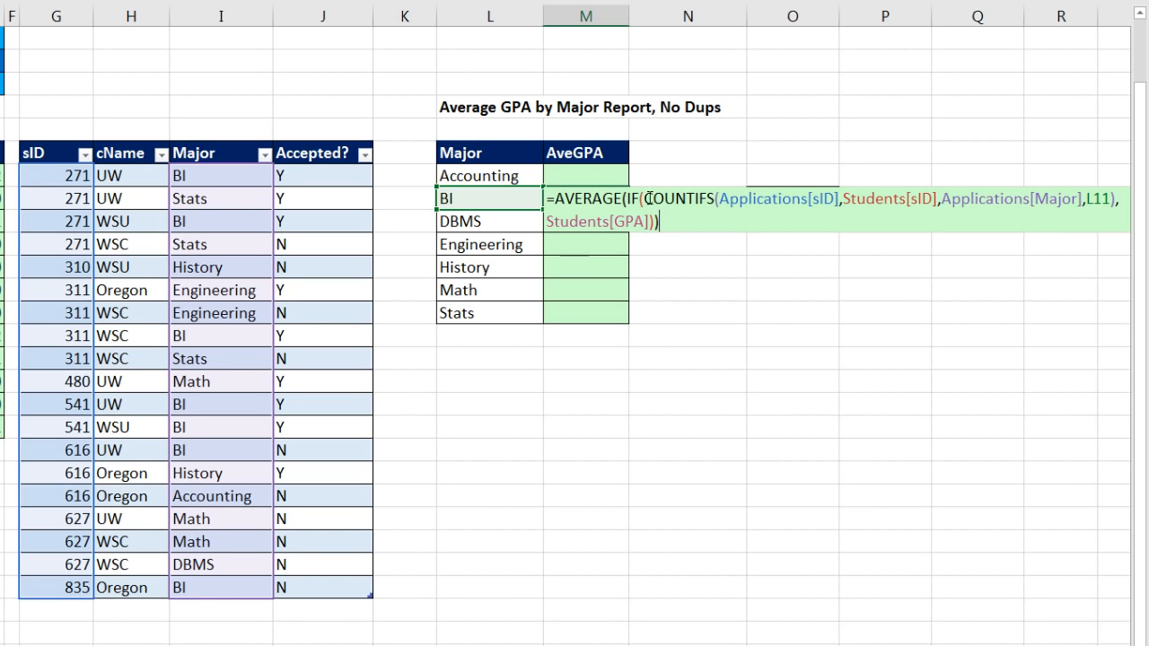
Check the COUNTIFS logical test in the M11 formula and enter the whole formula as an array formula
click(646, 198)
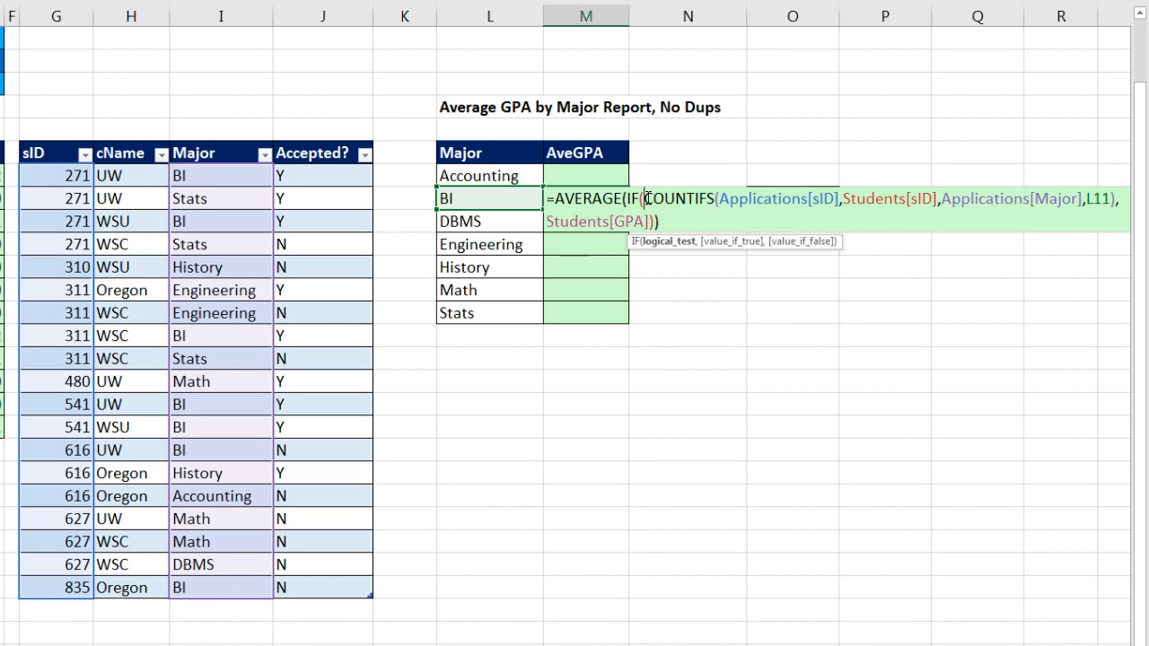
click(668, 244)
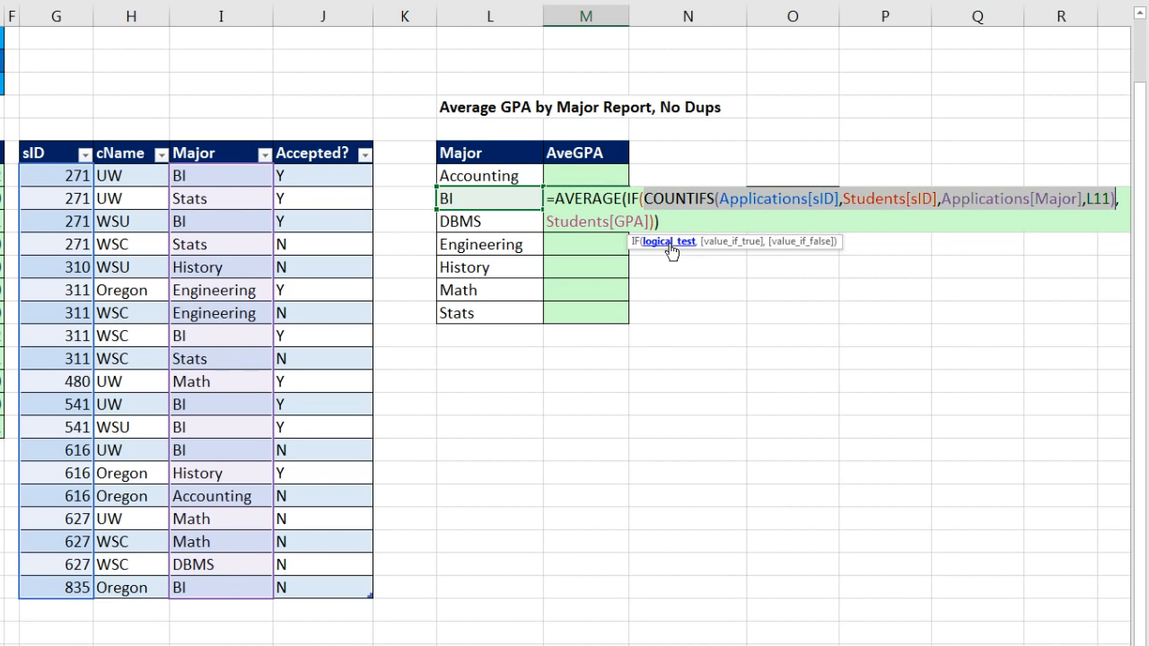
click(641, 199)
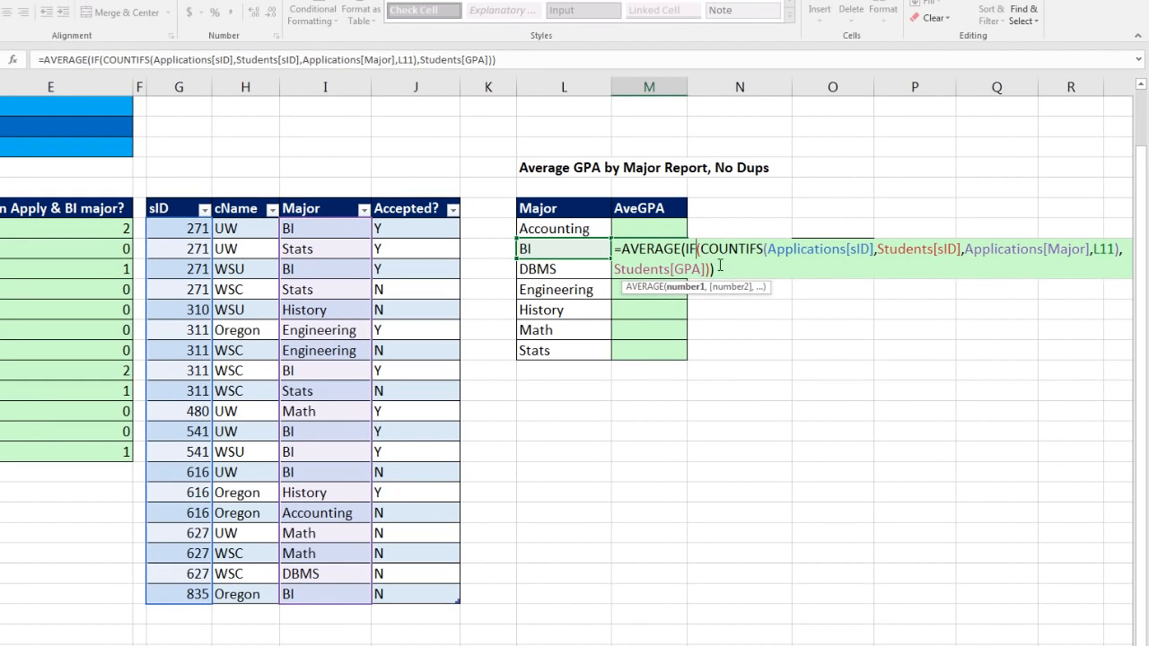
click(722, 266)
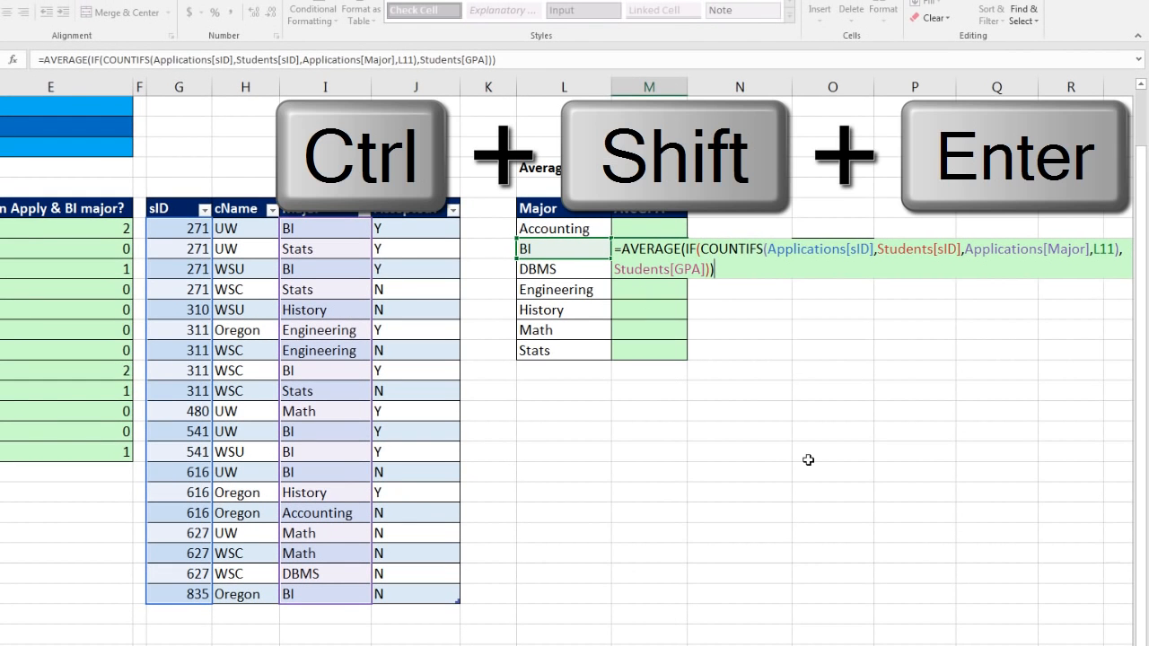
key(ctrl+shift+Return)
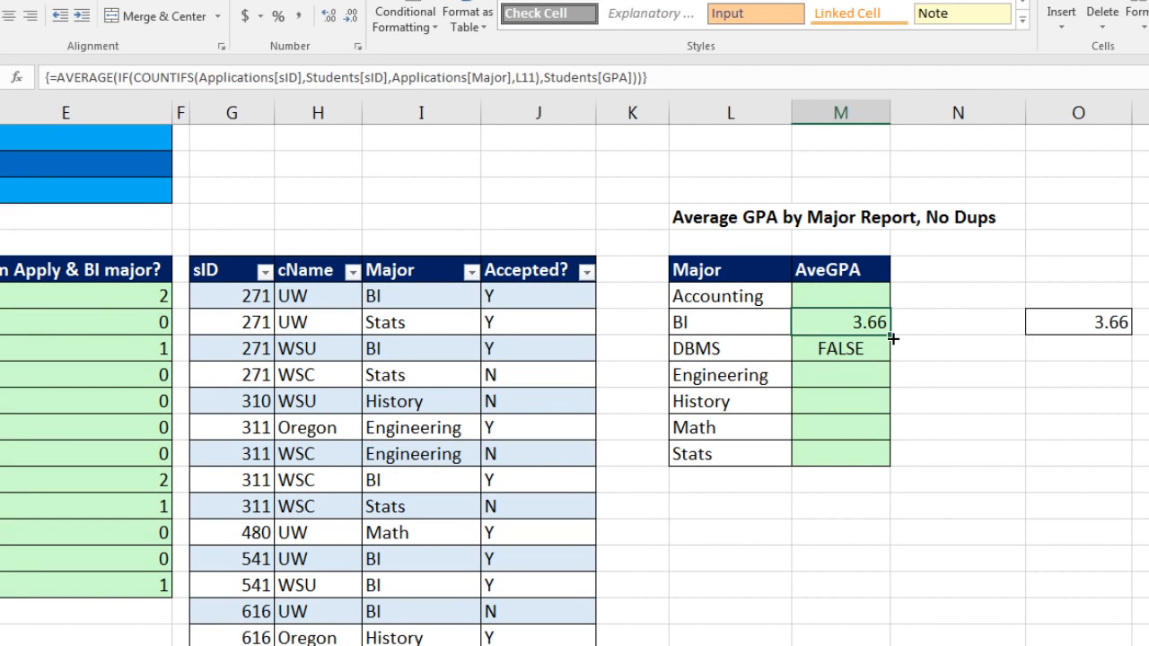
Fill the M11 array formula down to M16 and up to M10, and check the formula in M16
drag(893, 338, 892, 463)
click(875, 323)
drag(889, 335, 897, 297)
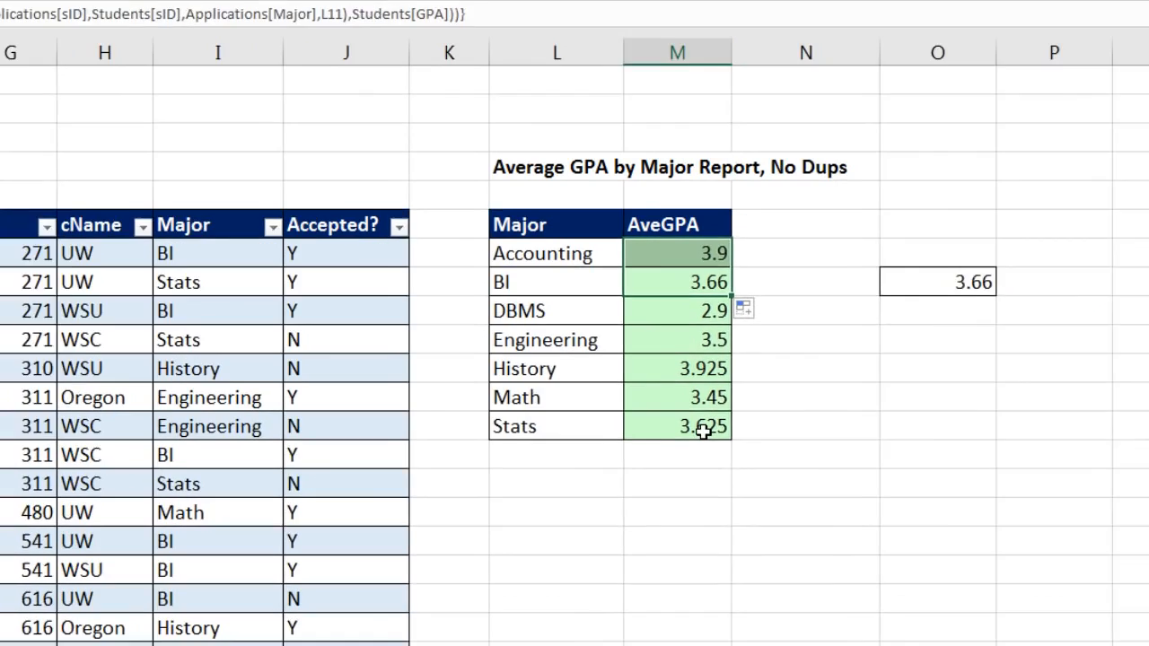
click(867, 454)
key(F2)
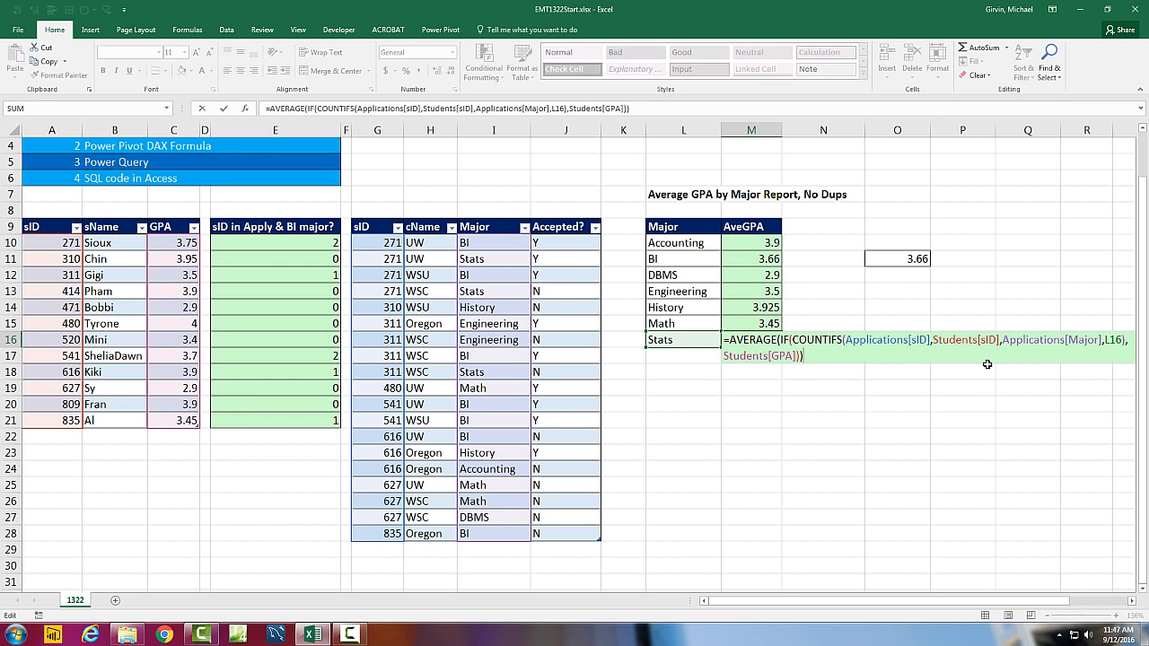
key(ctrl+shift+Return)
Examine the Helper column T and the AveGPA column V for comparison with the new report
scroll(884, 364, up, 1)
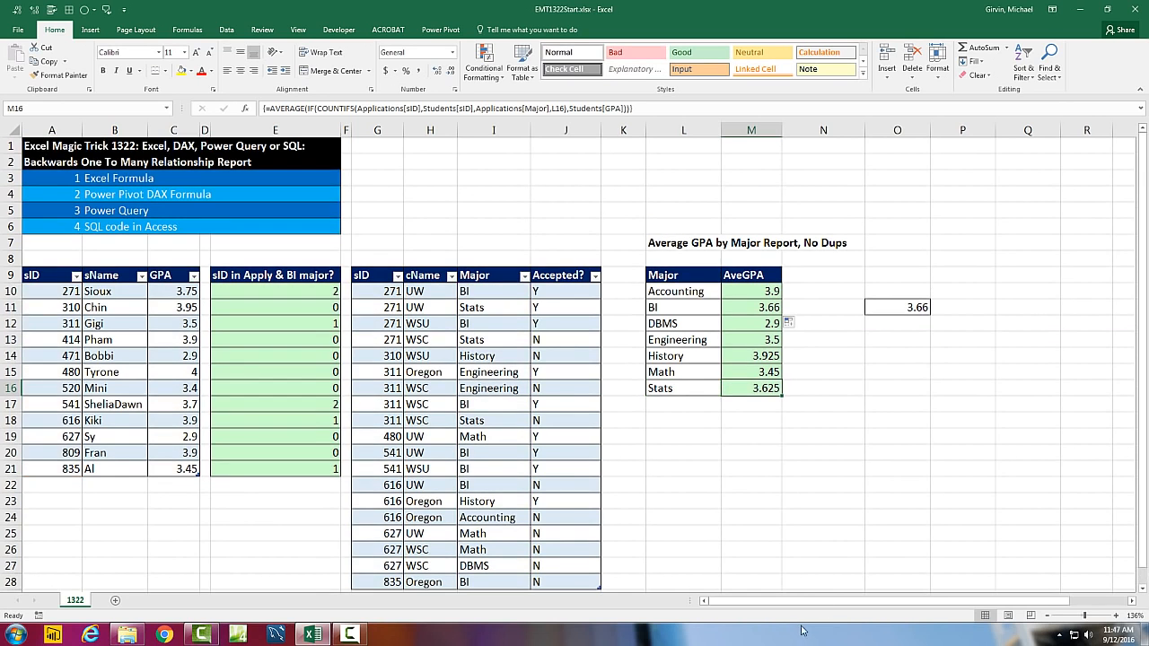
drag(781, 606, 838, 606)
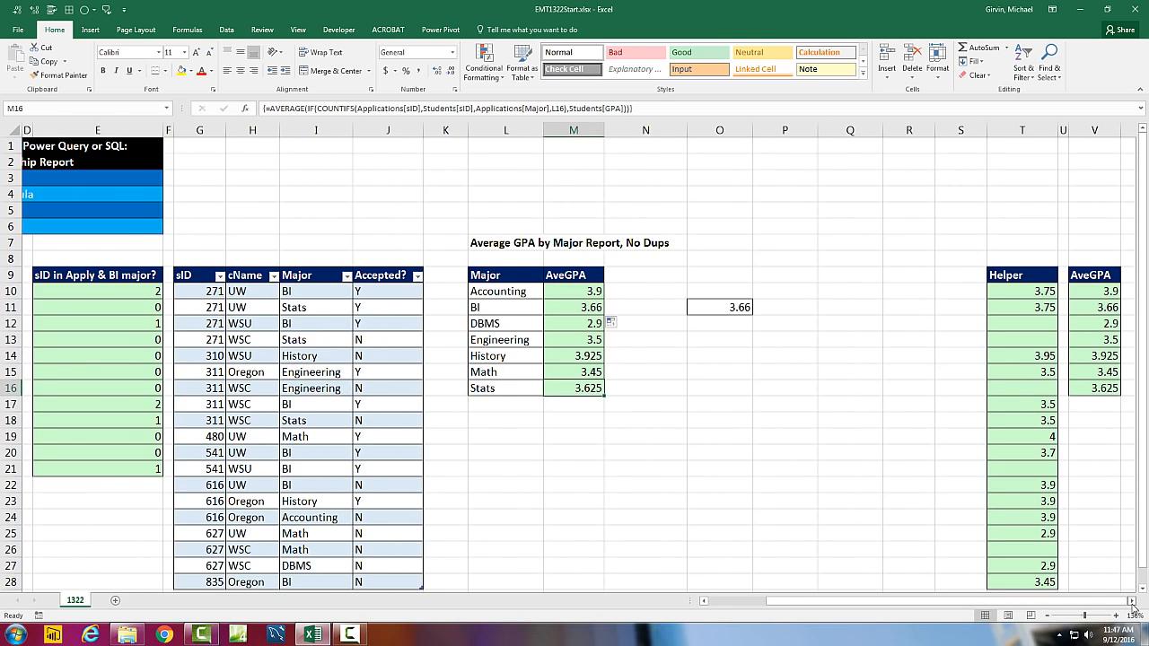
click(1131, 601)
click(1131, 601)
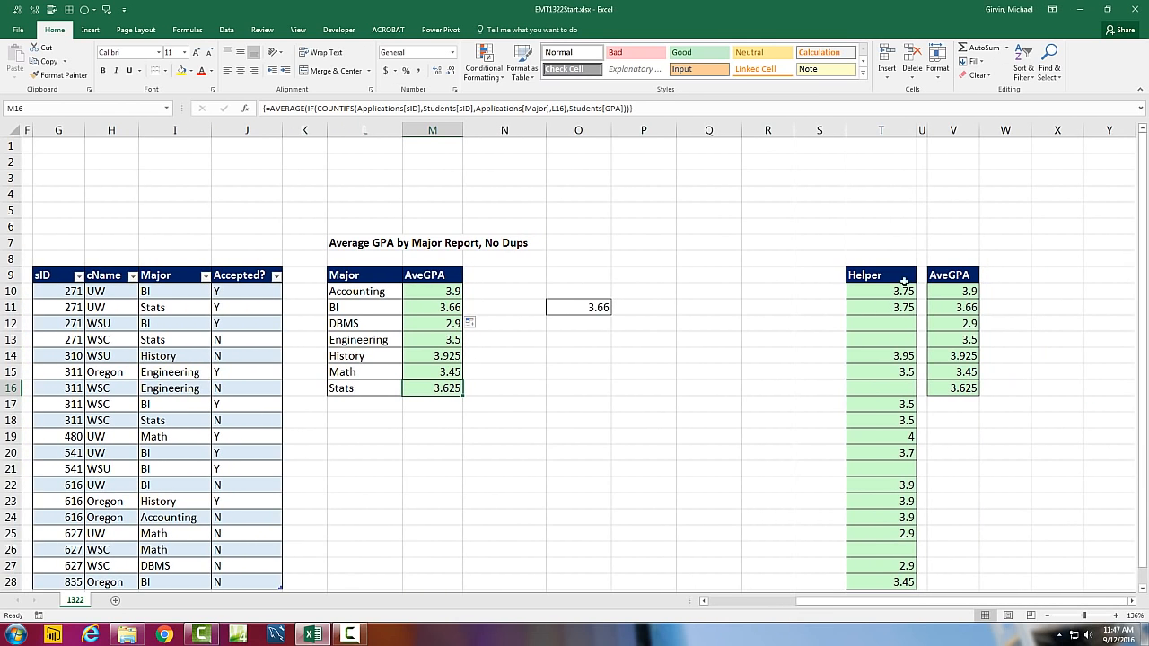
drag(901, 603, 716, 598)
Review the M10 formula and compare the sID columns of the Students and Applications tables
click(735, 292)
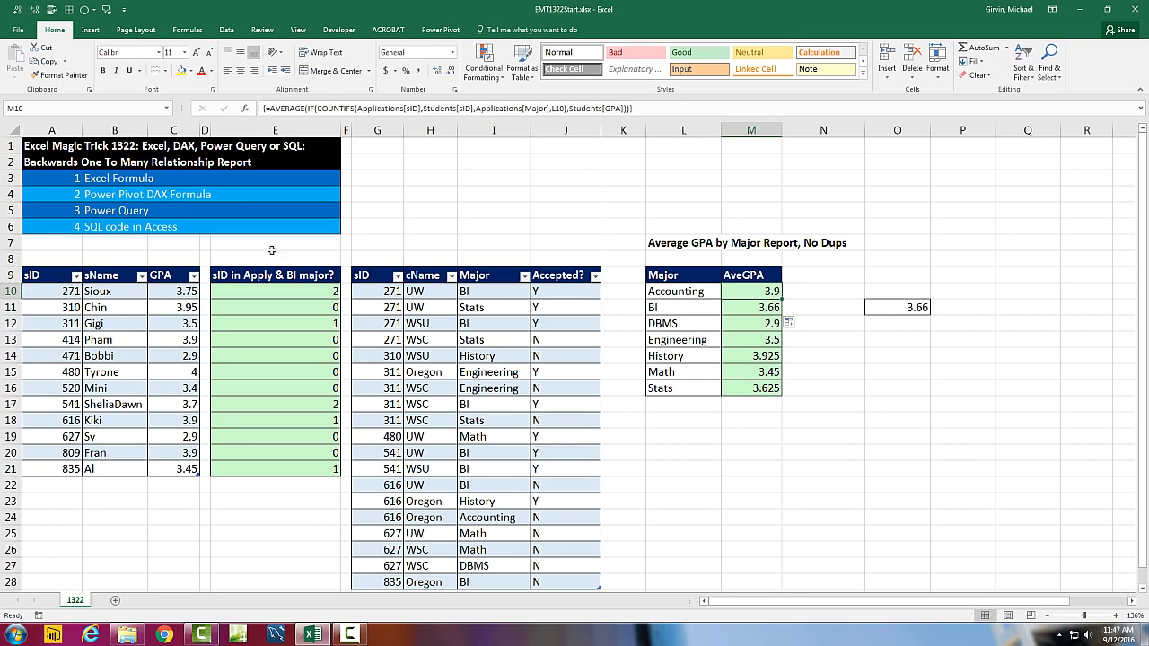
click(381, 312)
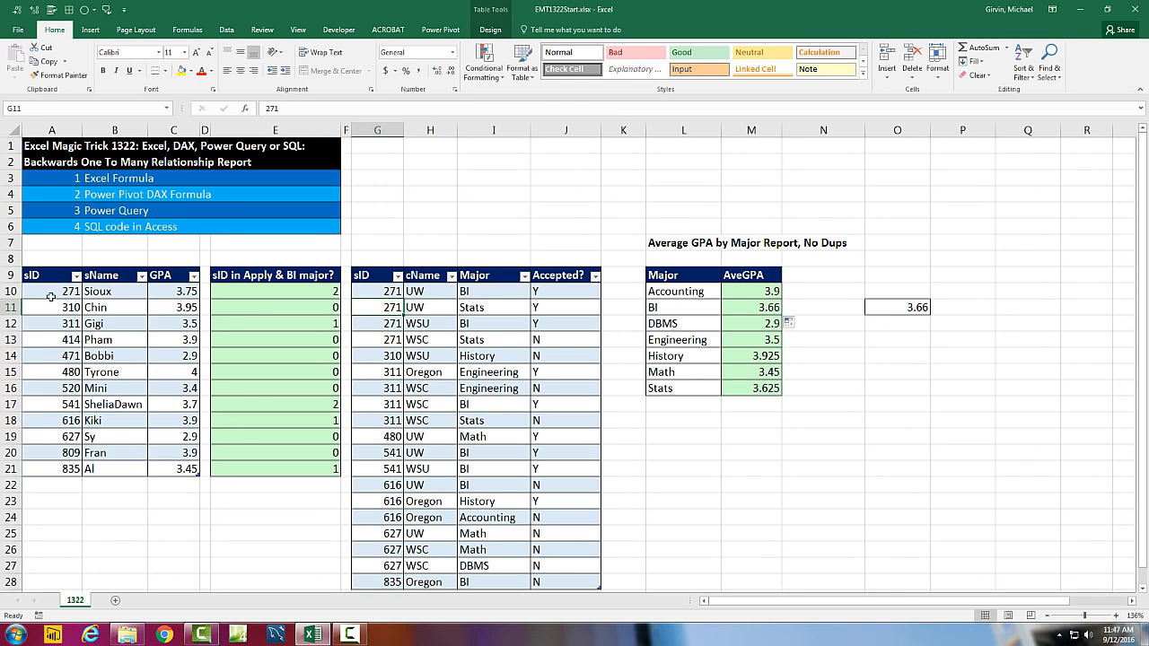
drag(43, 288, 59, 407)
drag(394, 293, 392, 436)
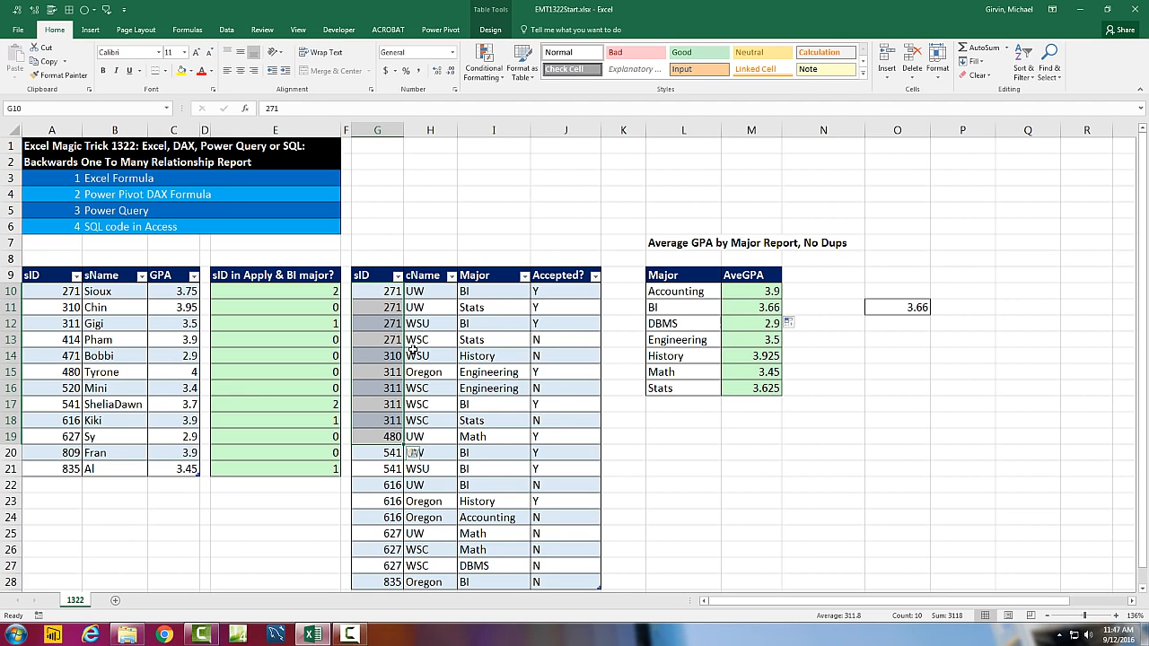
Start a new table relationship with Students as the related table and sID as its primary column
click(439, 30)
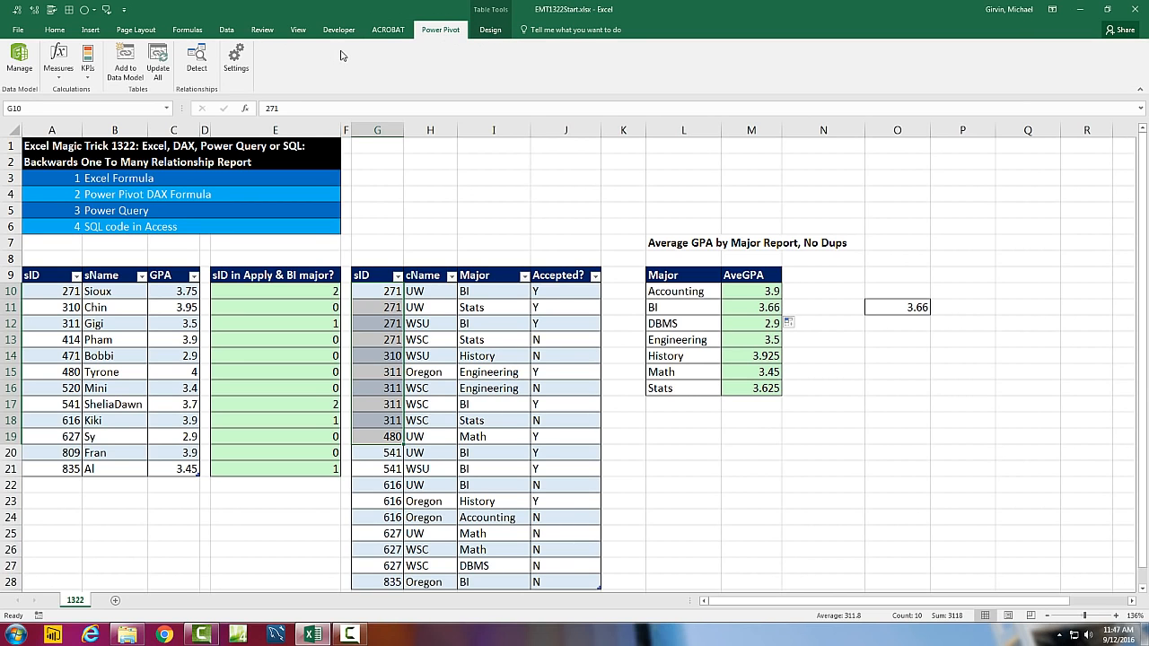
click(228, 31)
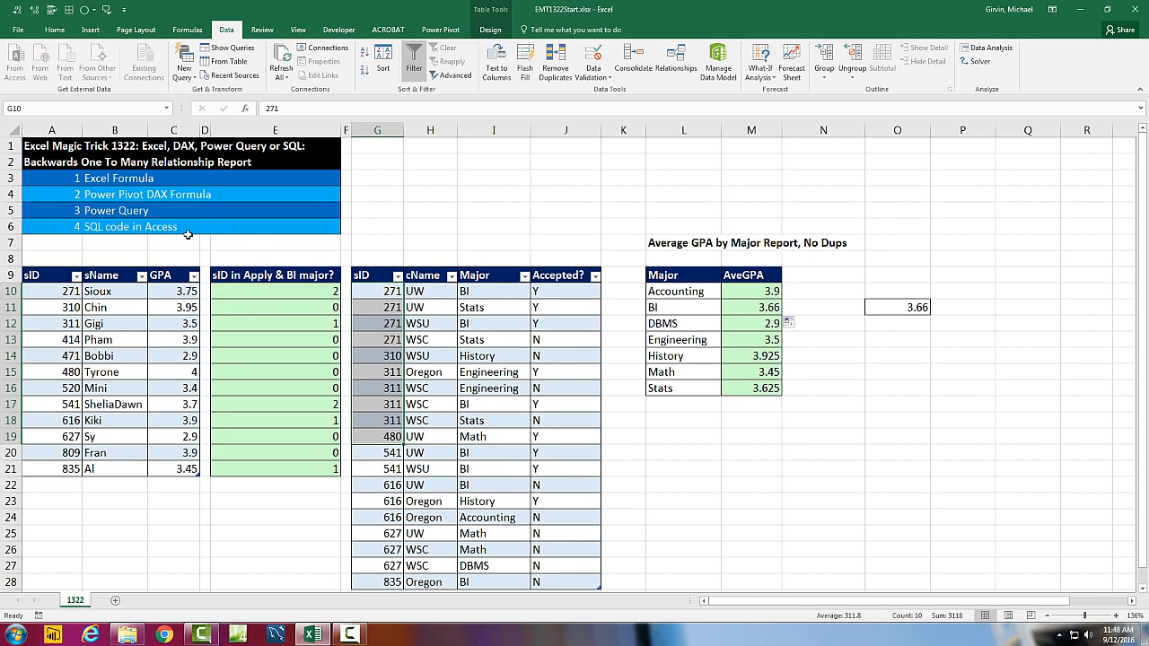
click(394, 292)
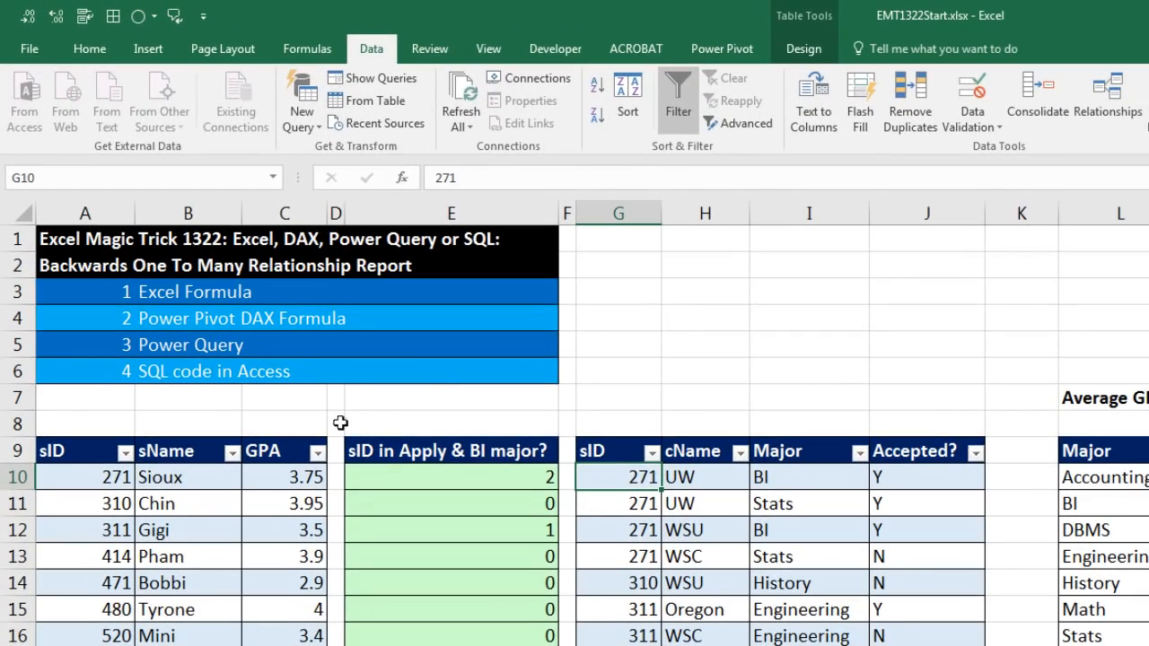
click(1105, 114)
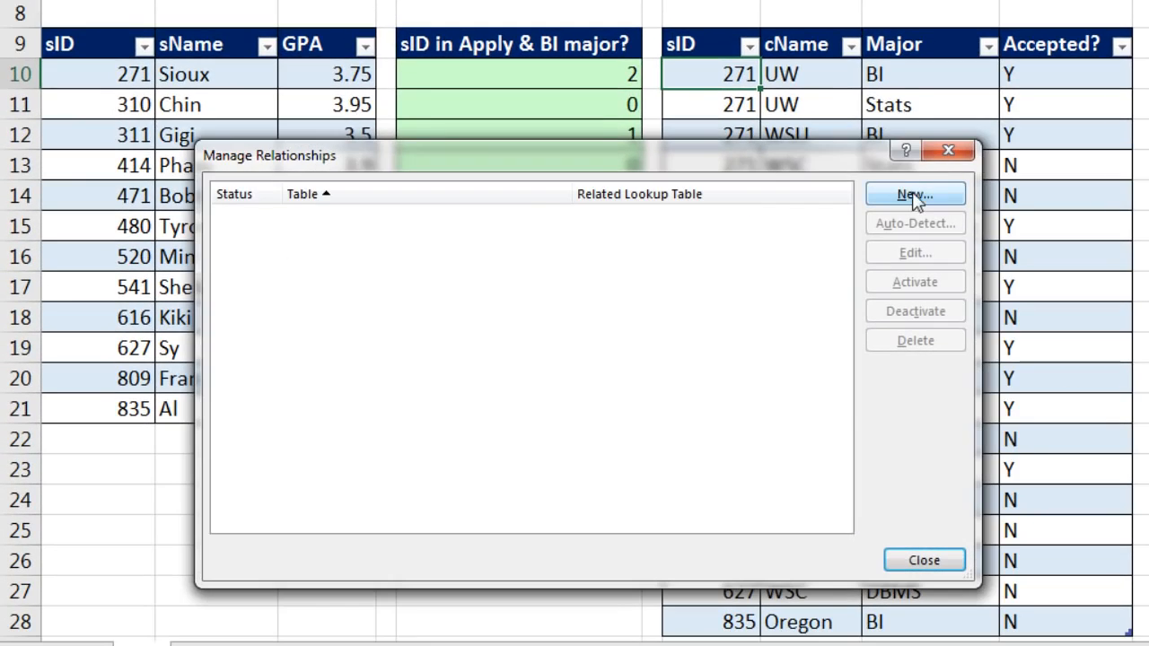
click(914, 195)
drag(587, 0, 658, 127)
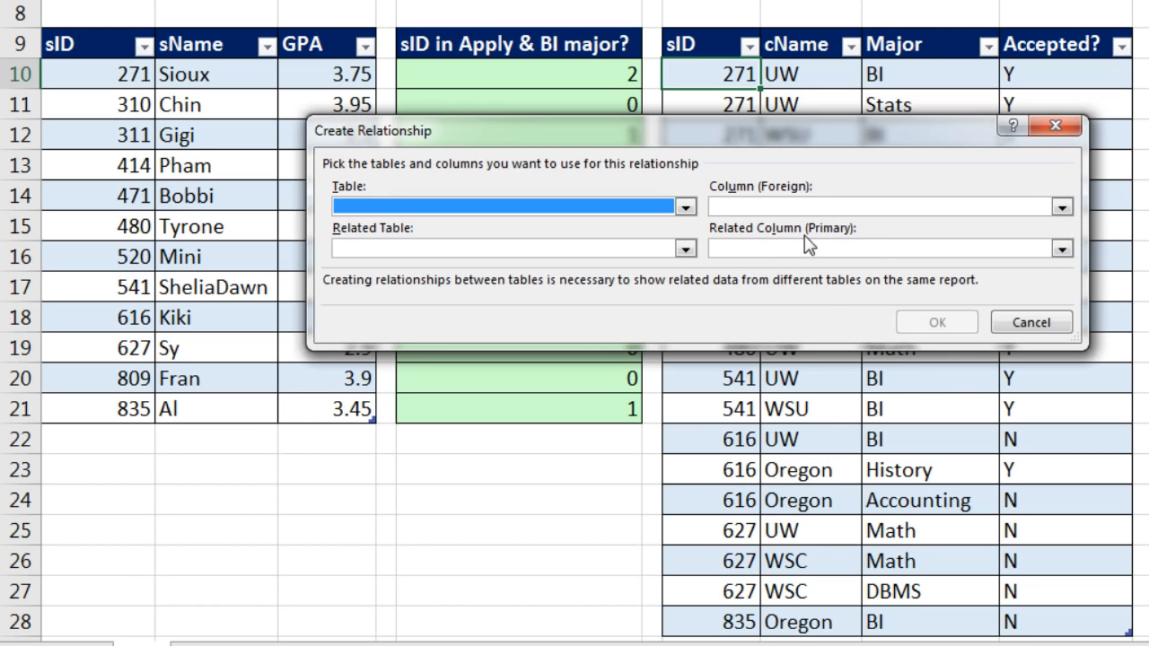
click(686, 248)
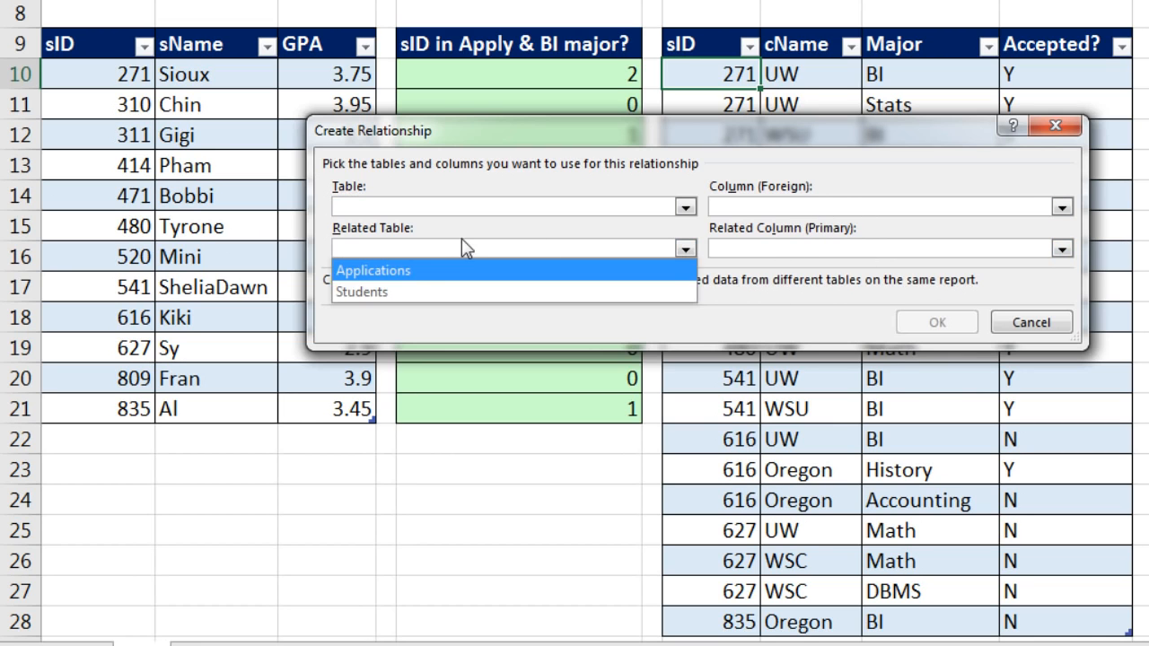
click(398, 289)
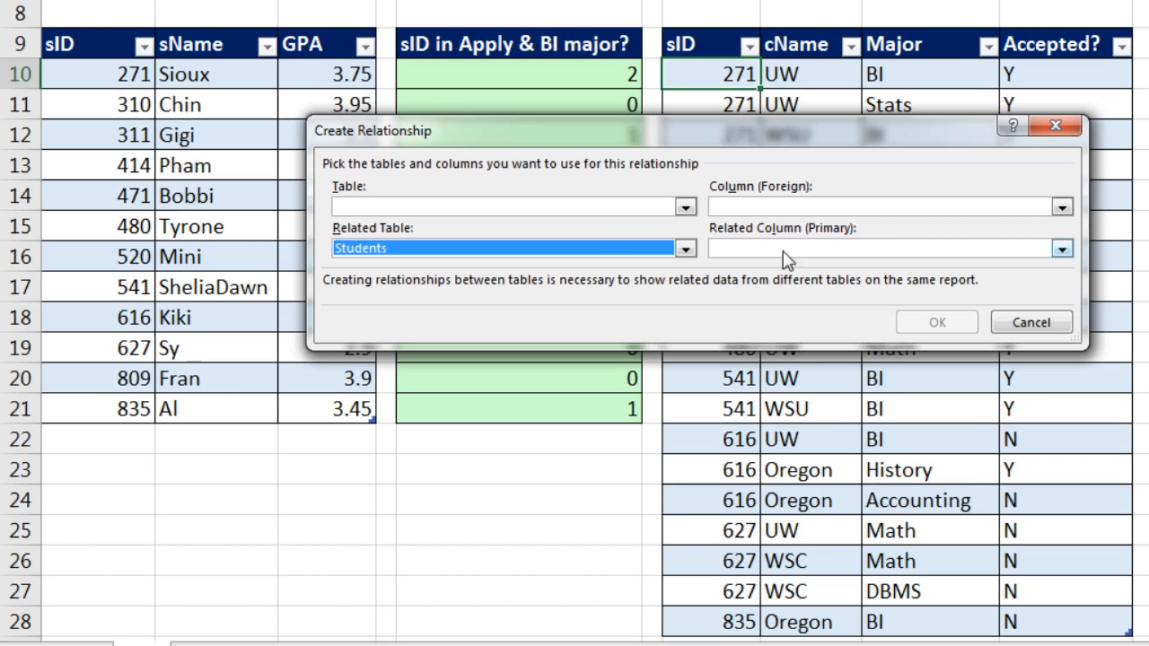
click(1061, 249)
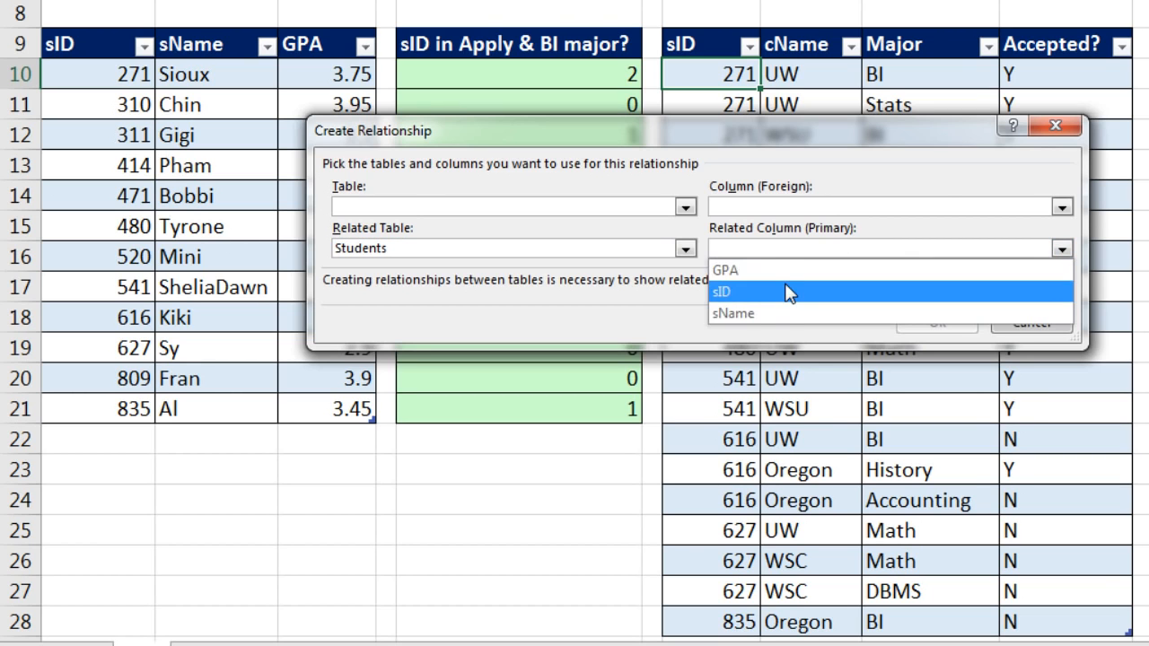
click(790, 293)
Set Applications as the relationship's table with sID as the foreign column, and create the relationship
click(684, 207)
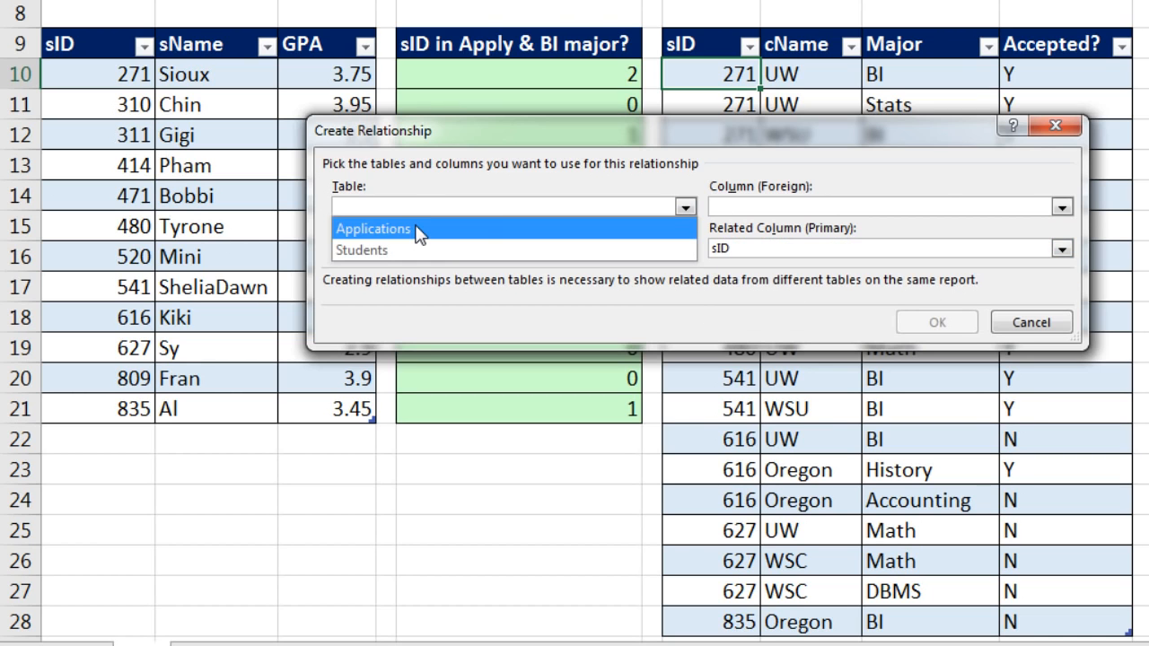
click(420, 232)
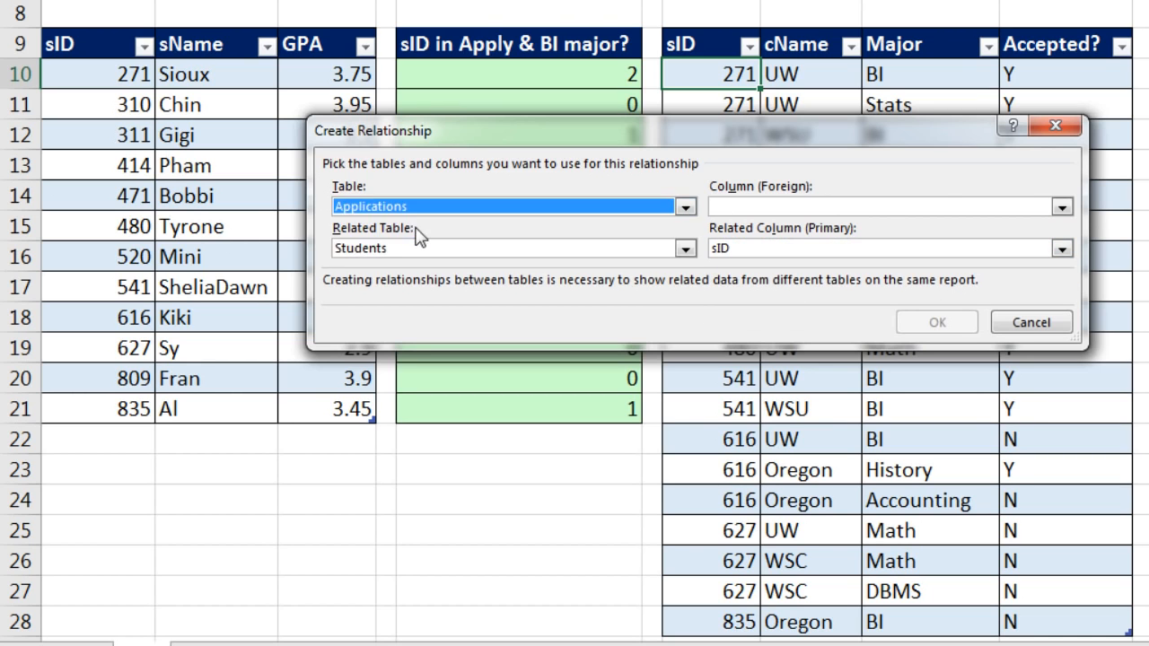
click(1061, 208)
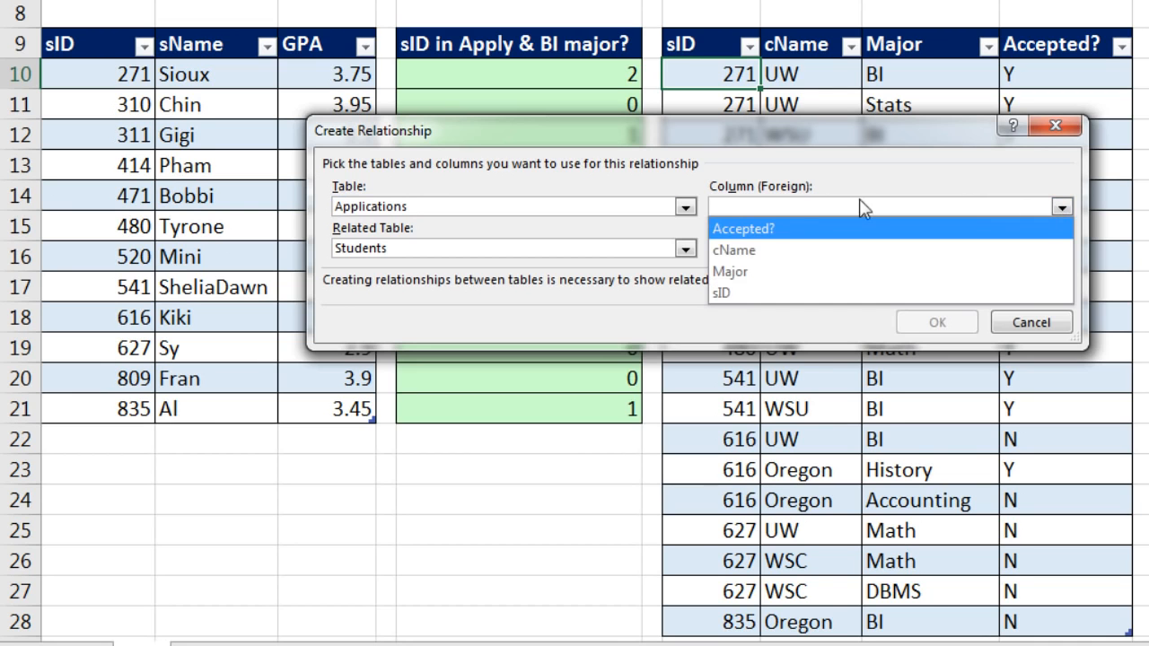
click(761, 283)
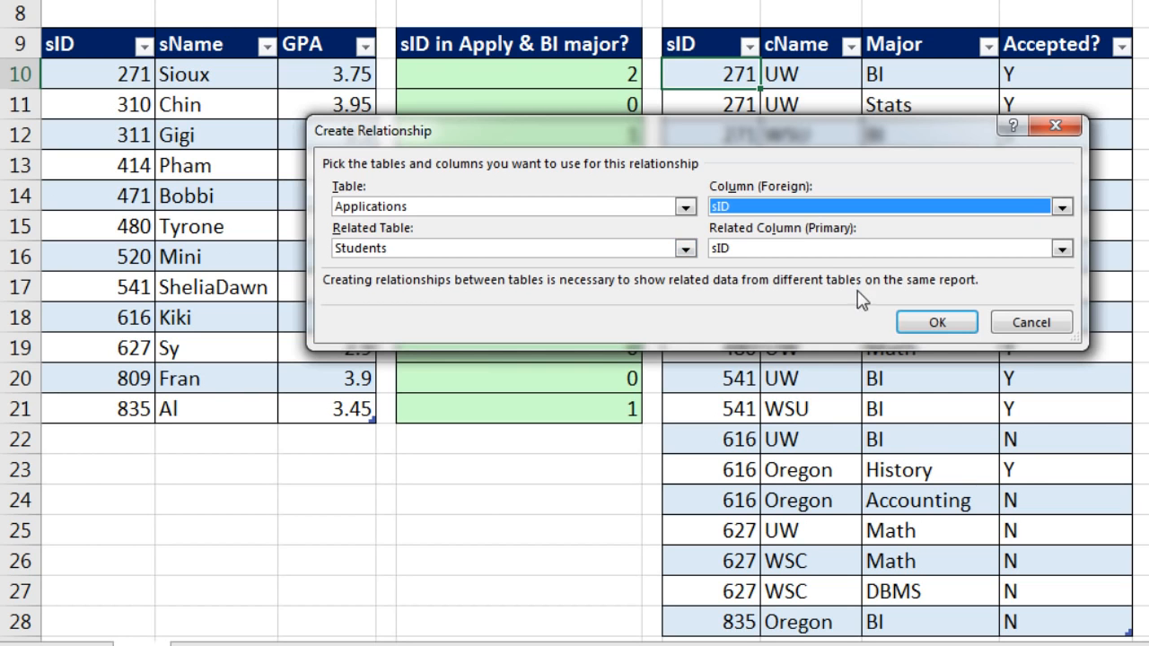
click(920, 327)
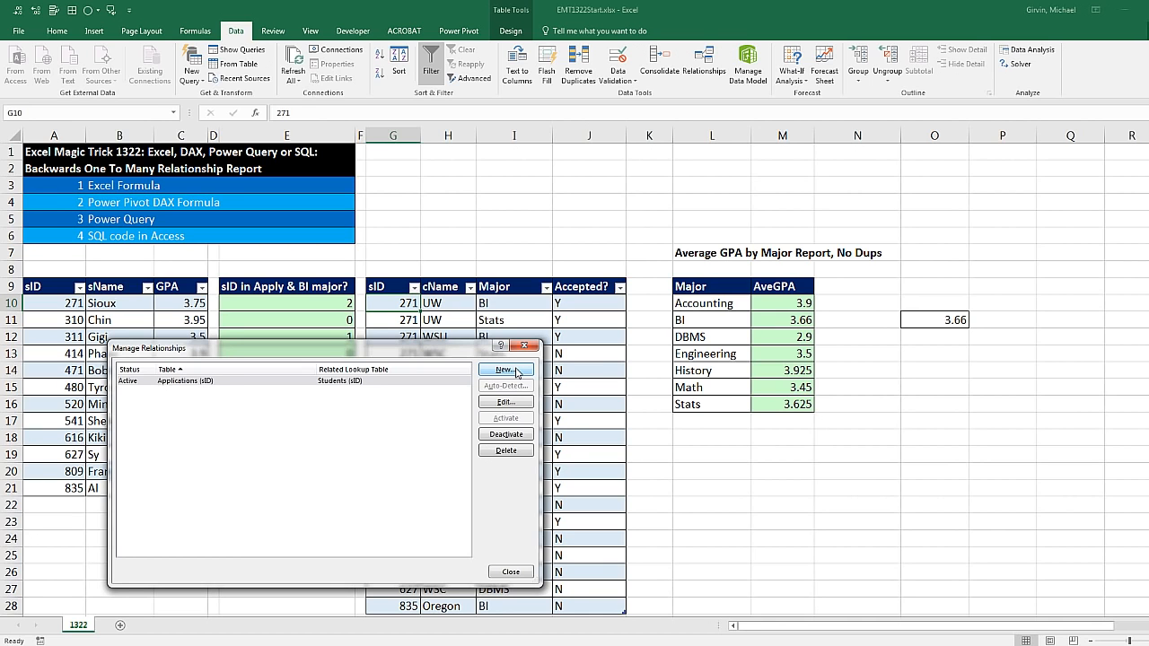
click(524, 345)
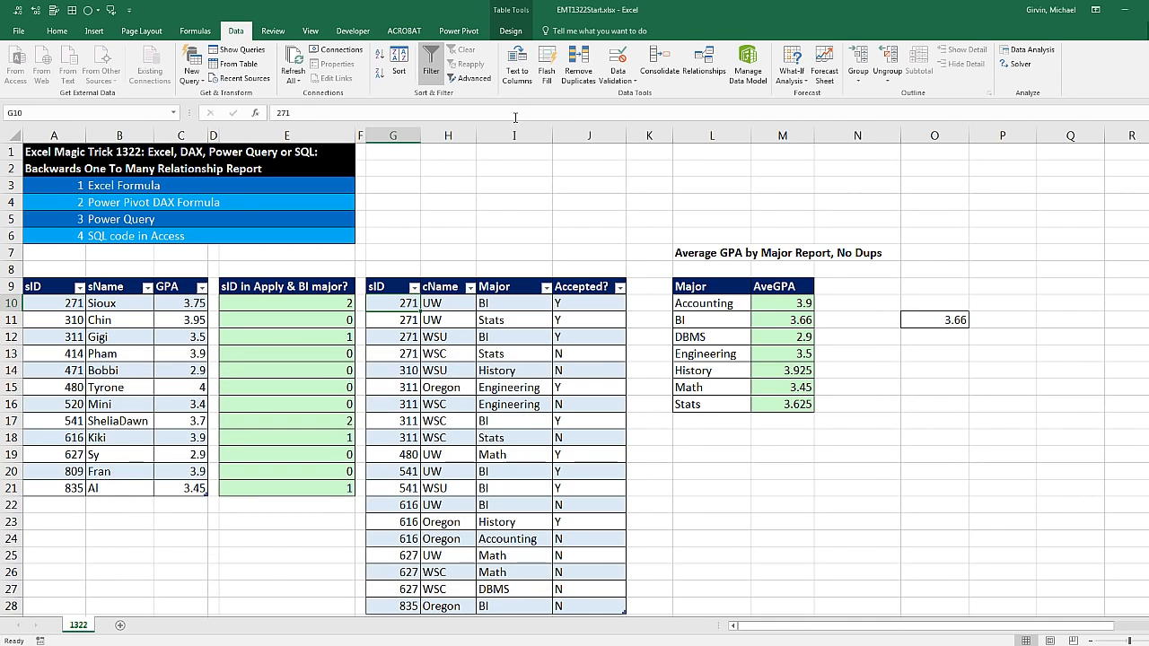
Examine the relationship between Applications and Students in the Power Pivot diagram view
click(473, 32)
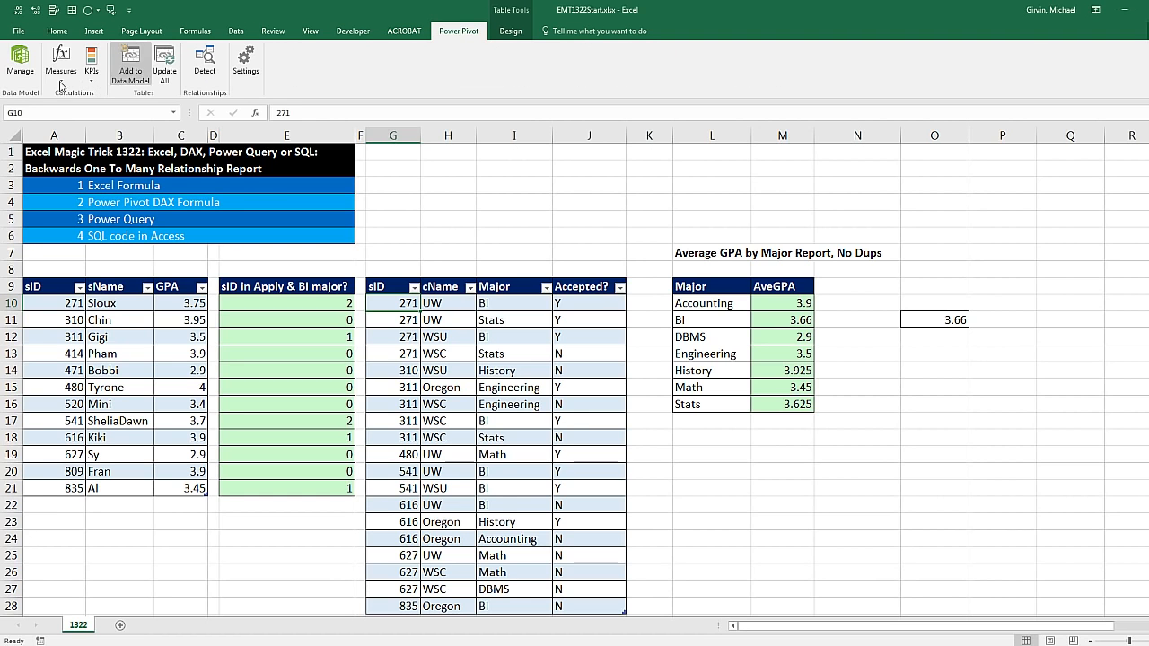
click(27, 77)
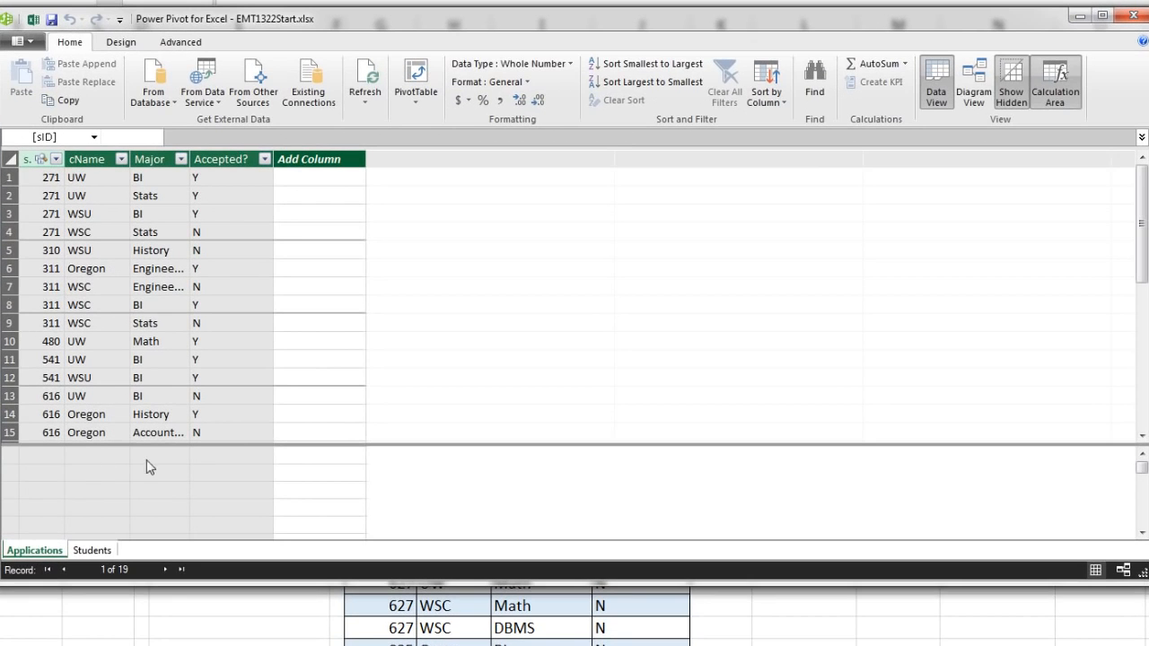
click(971, 83)
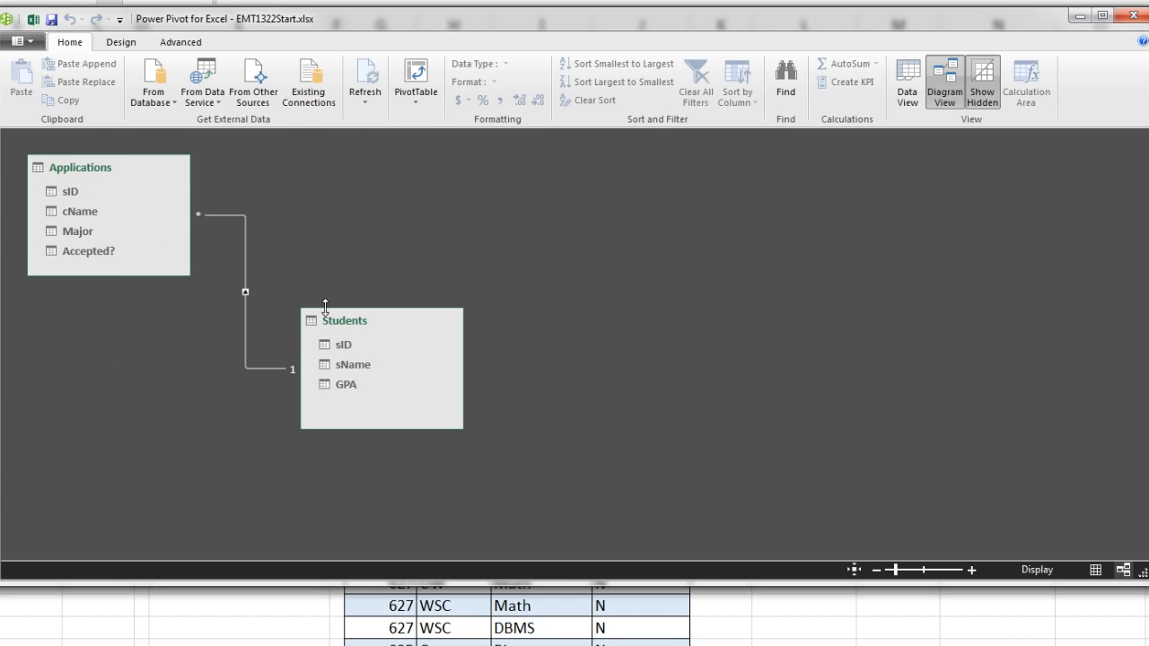
click(1134, 16)
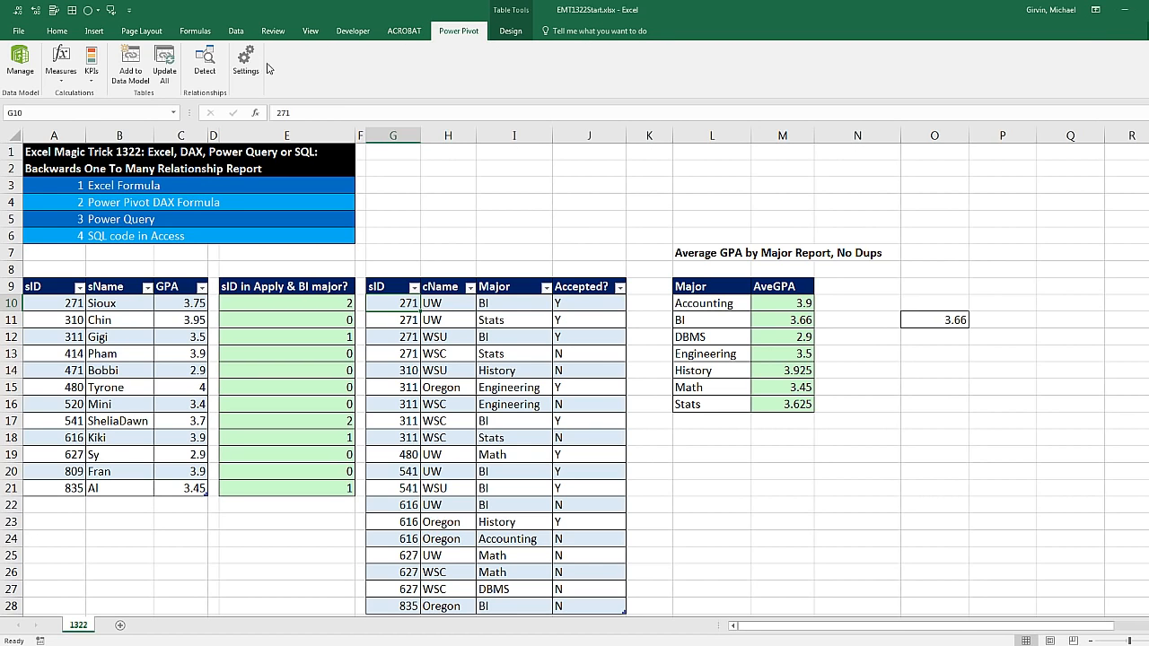
Insert a PivotTable based on this workbook's Data Model at cell L19 of the existing worksheet 1322
click(244, 32)
click(126, 350)
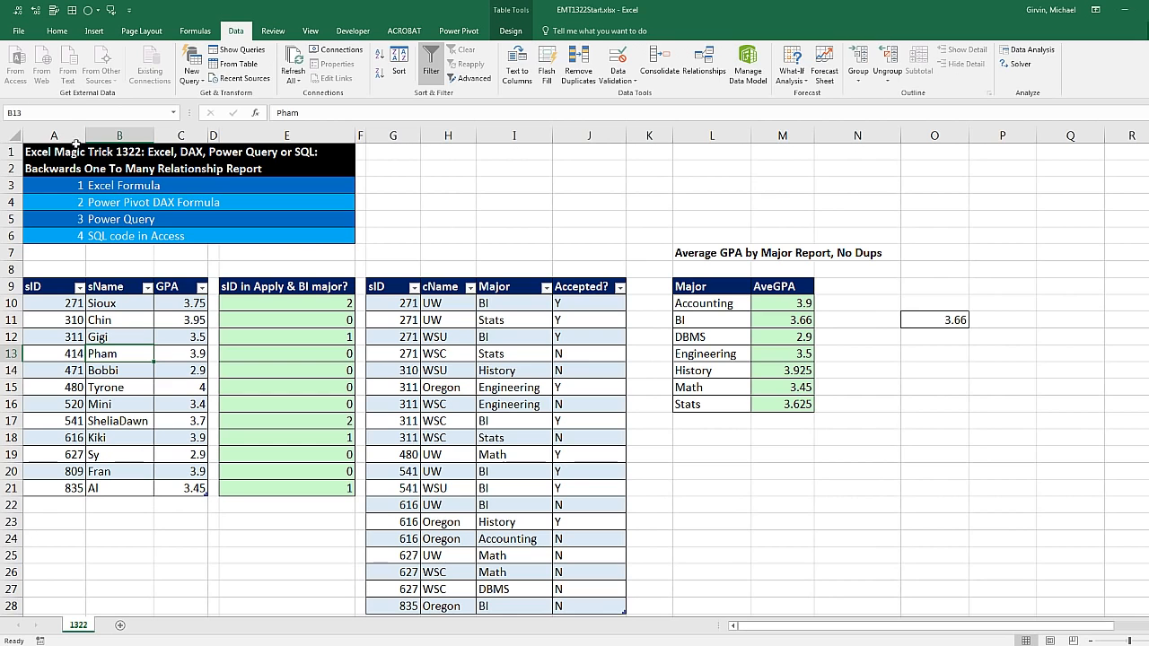
click(94, 32)
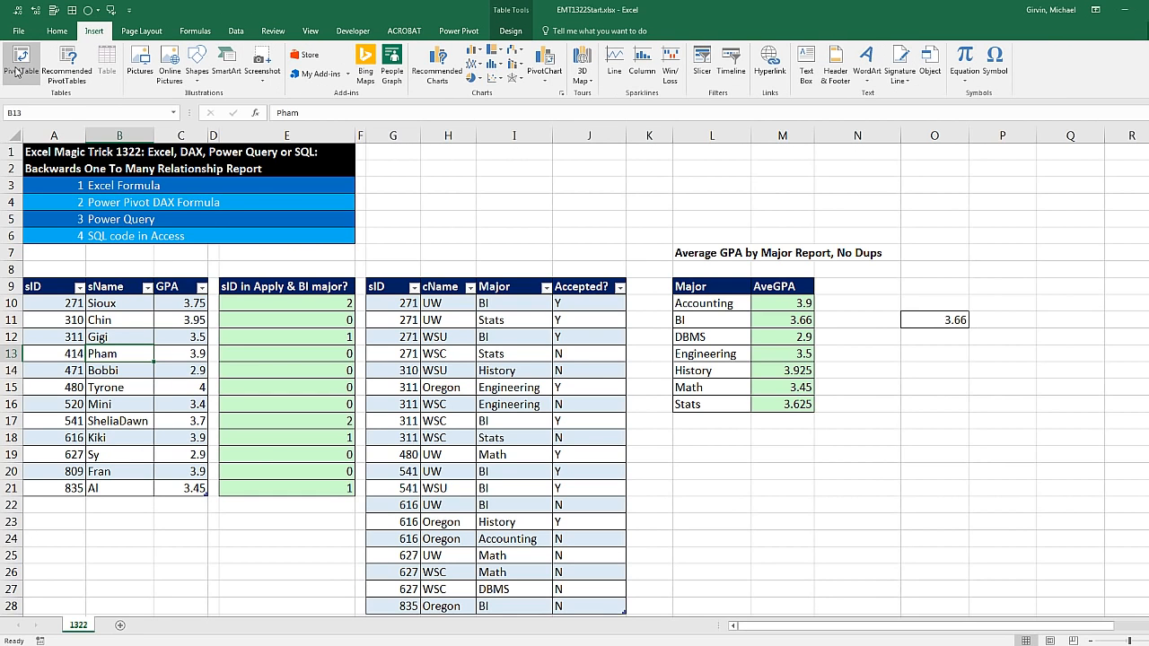
key(alt)
key(n)
key(v)
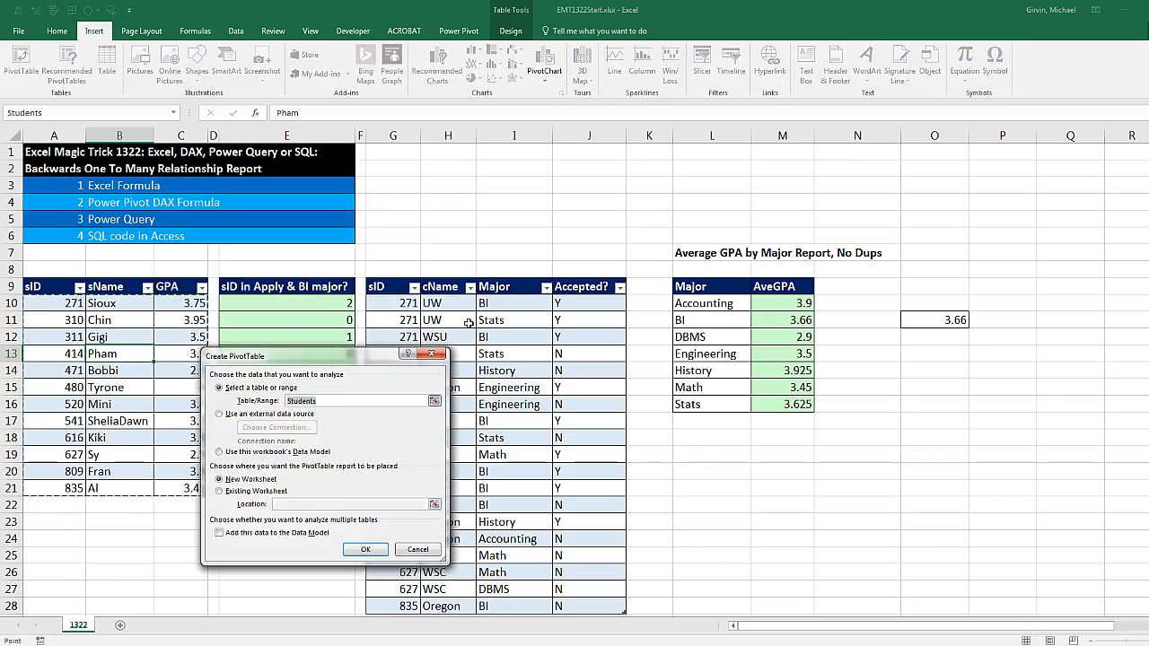
drag(381, 357, 585, 293)
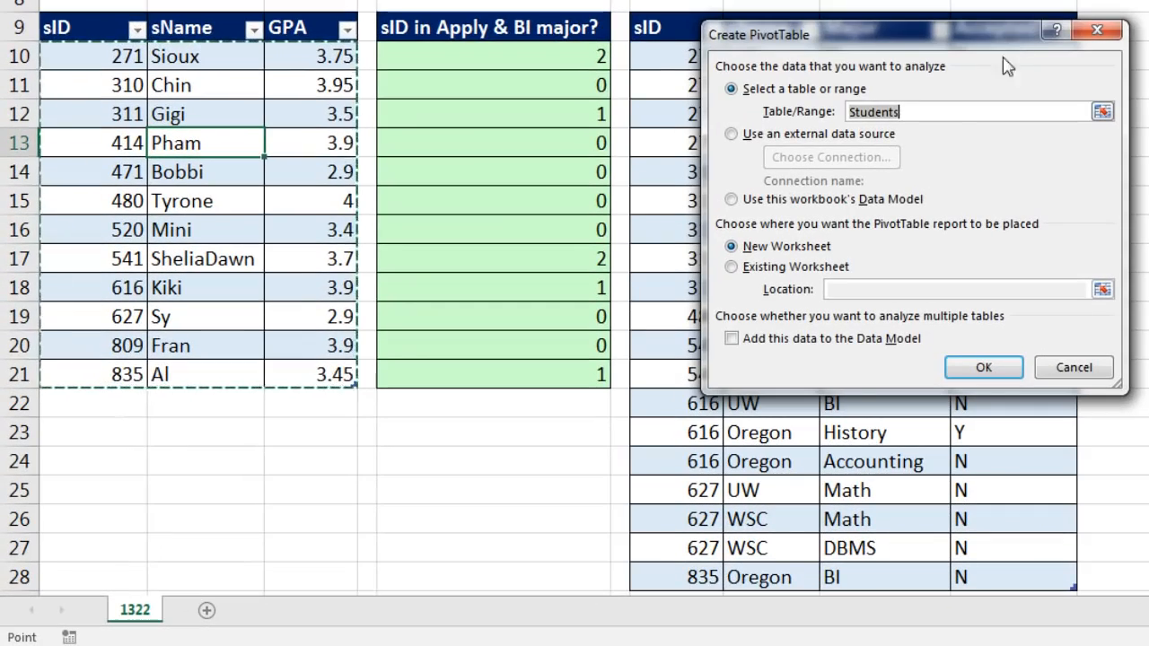
click(731, 199)
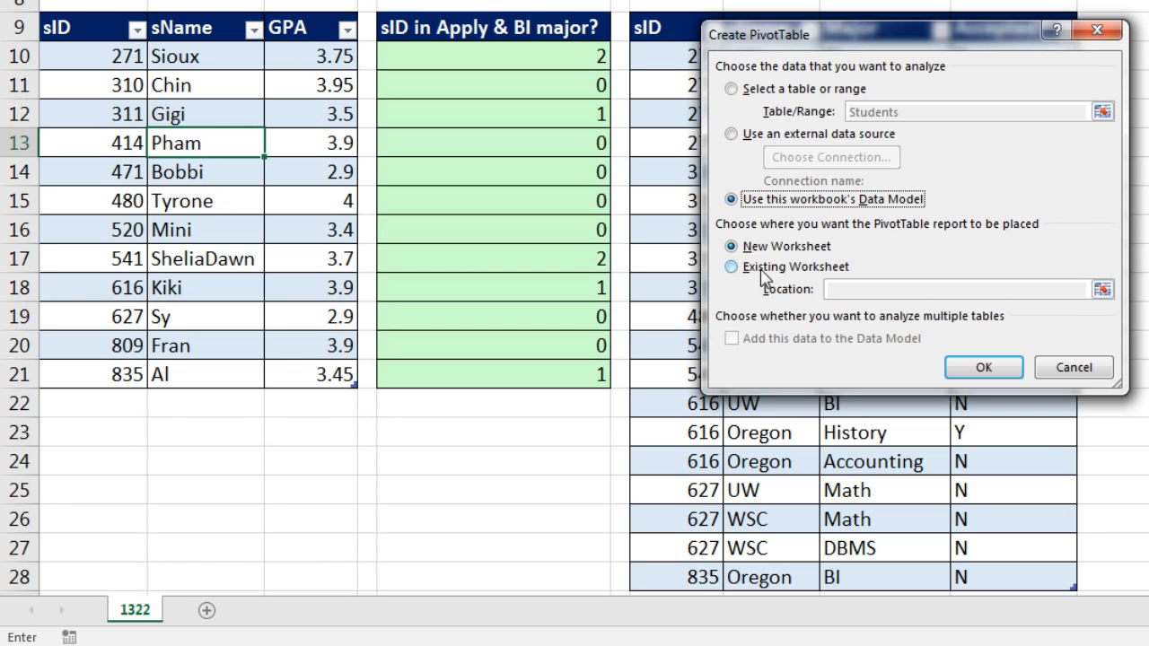
click(732, 268)
click(872, 289)
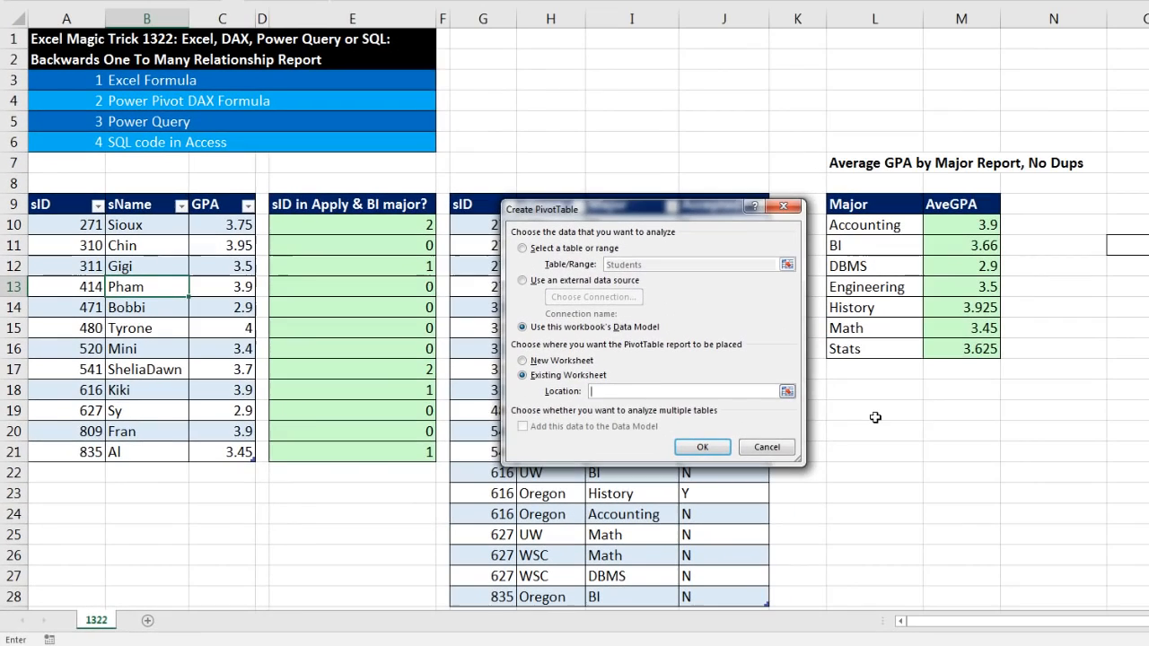
click(1148, 333)
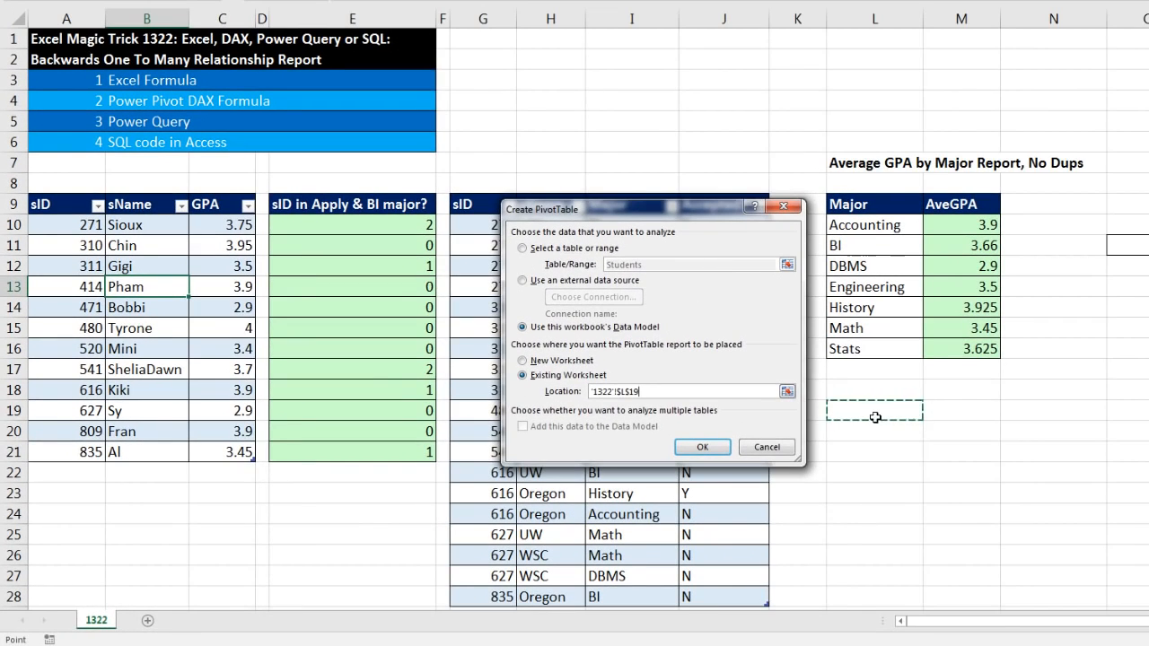
click(705, 448)
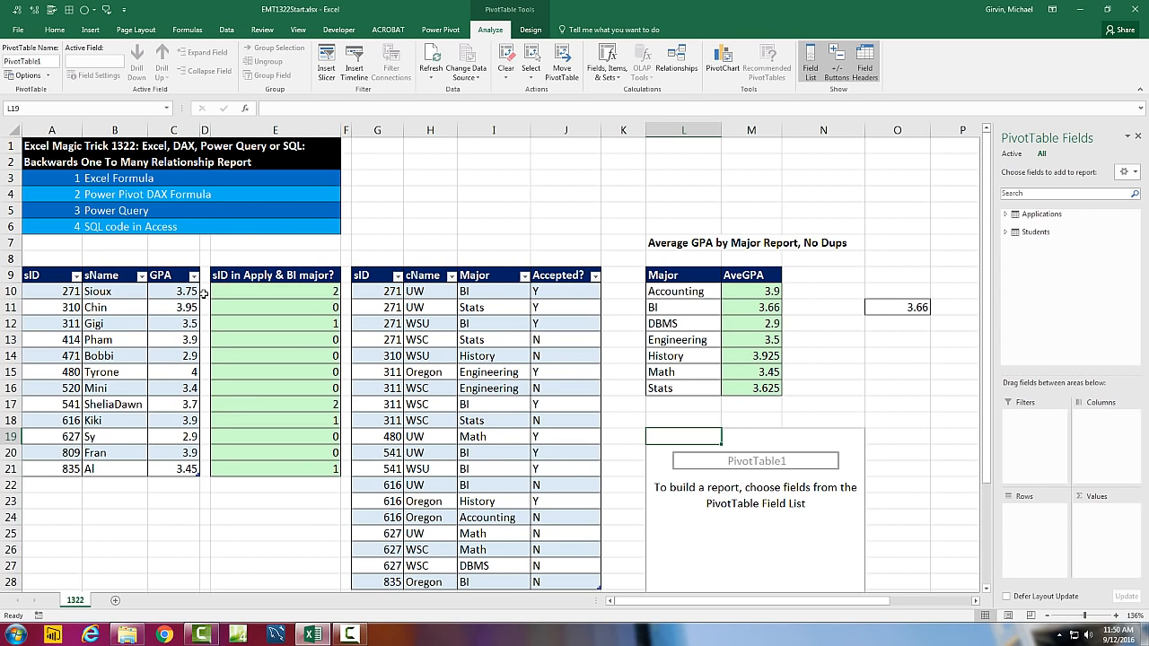
Expand the Applications and Students field lists, and place Students sID in the PivotTable's rows and GPA in its values
click(1005, 214)
click(1005, 282)
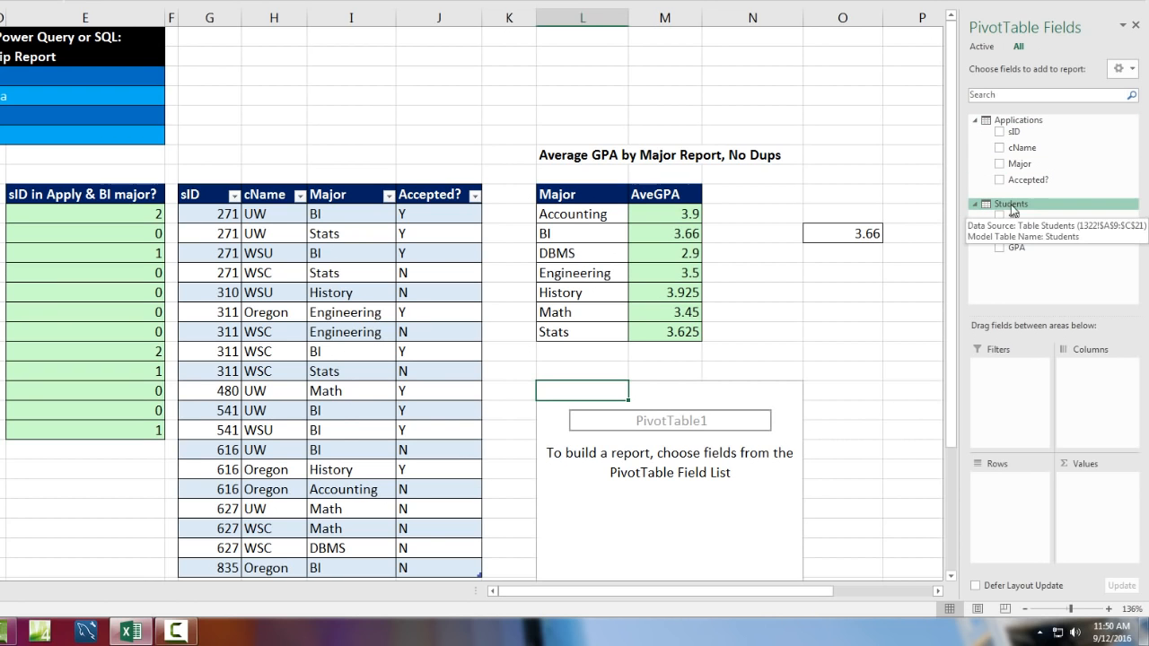
drag(1012, 215, 1005, 502)
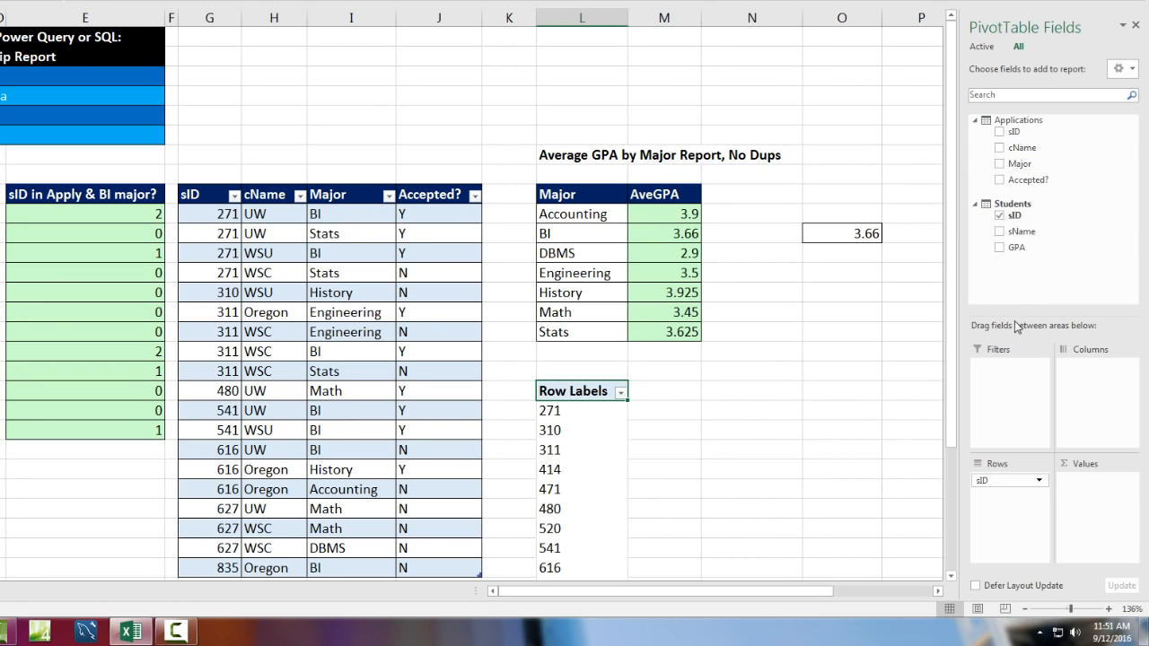
drag(1008, 255, 1082, 490)
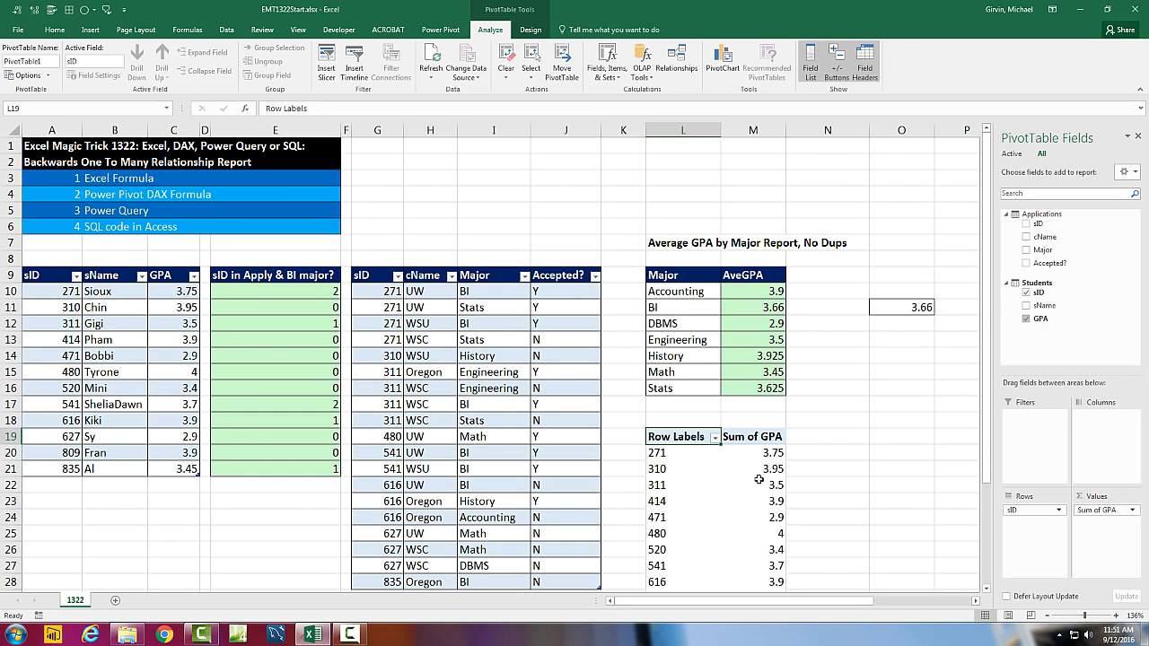
Summarize the PivotTable's GPA values by Average
right_click(752, 451)
mouse_move(804, 355)
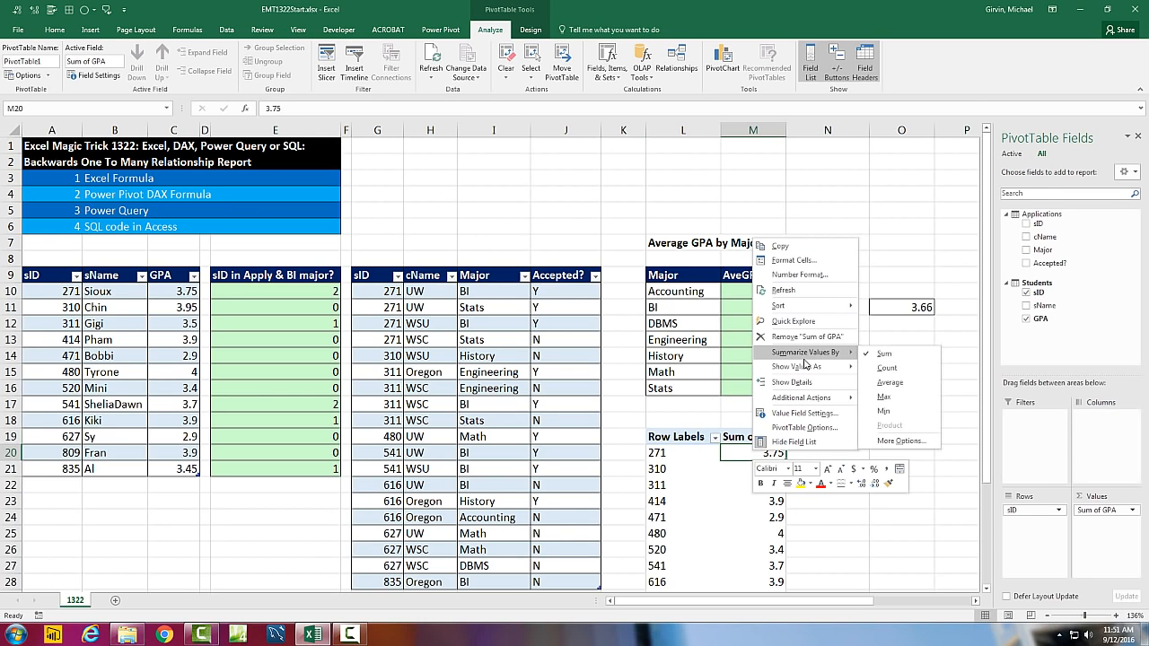
click(887, 385)
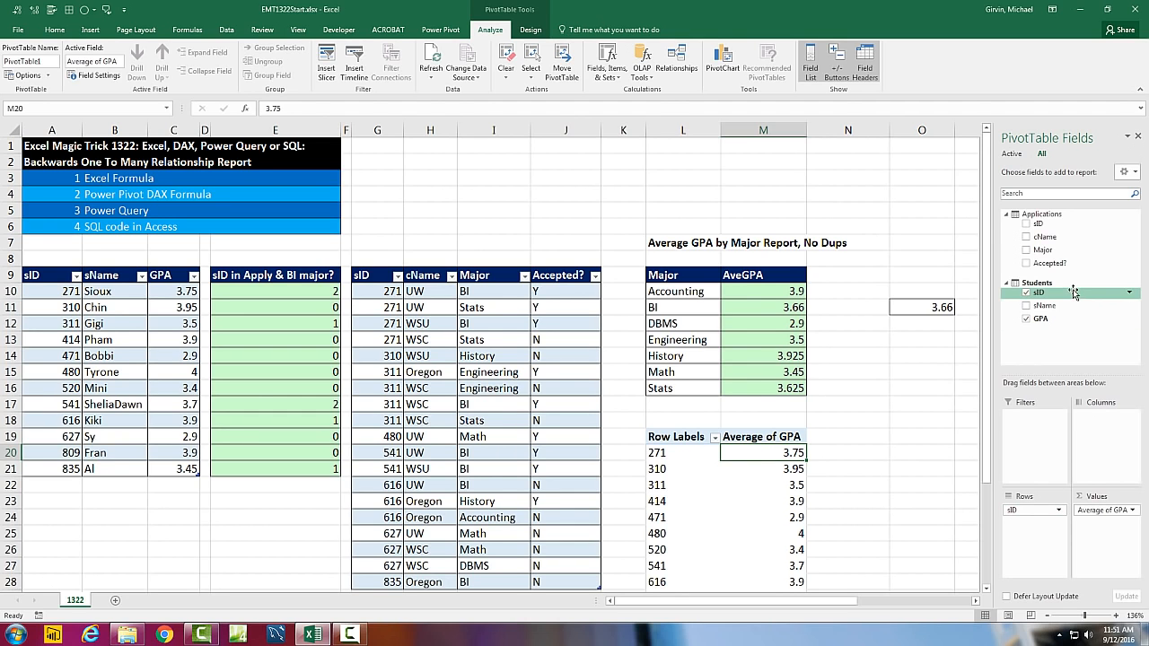
Replace the Students sID row field in the PivotTable with sID from the Applications table
drag(1030, 513, 901, 432)
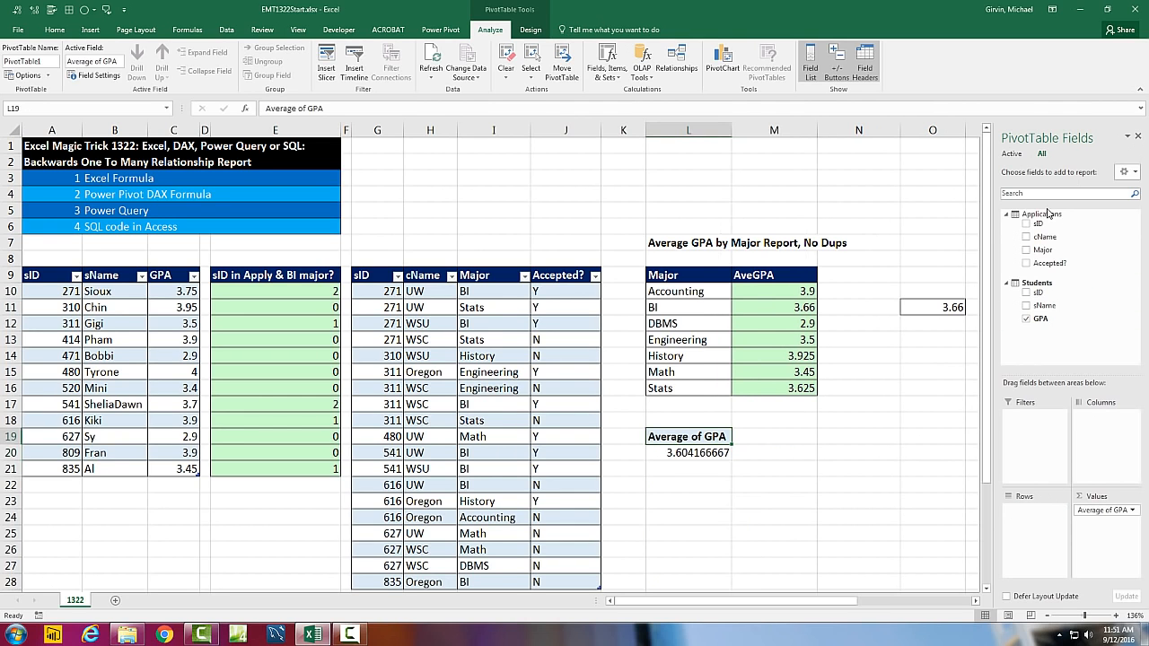
drag(1036, 226, 1018, 520)
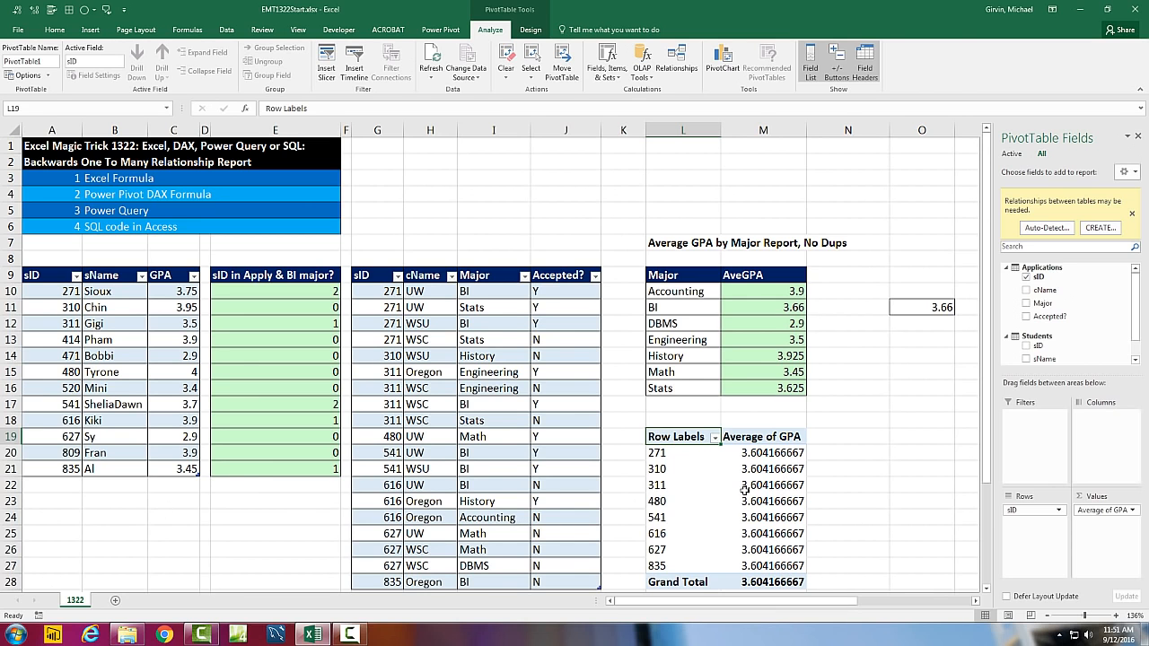
Enter an AVERAGE formula in cell C23 covering the GPA values in C10:C21
click(180, 499)
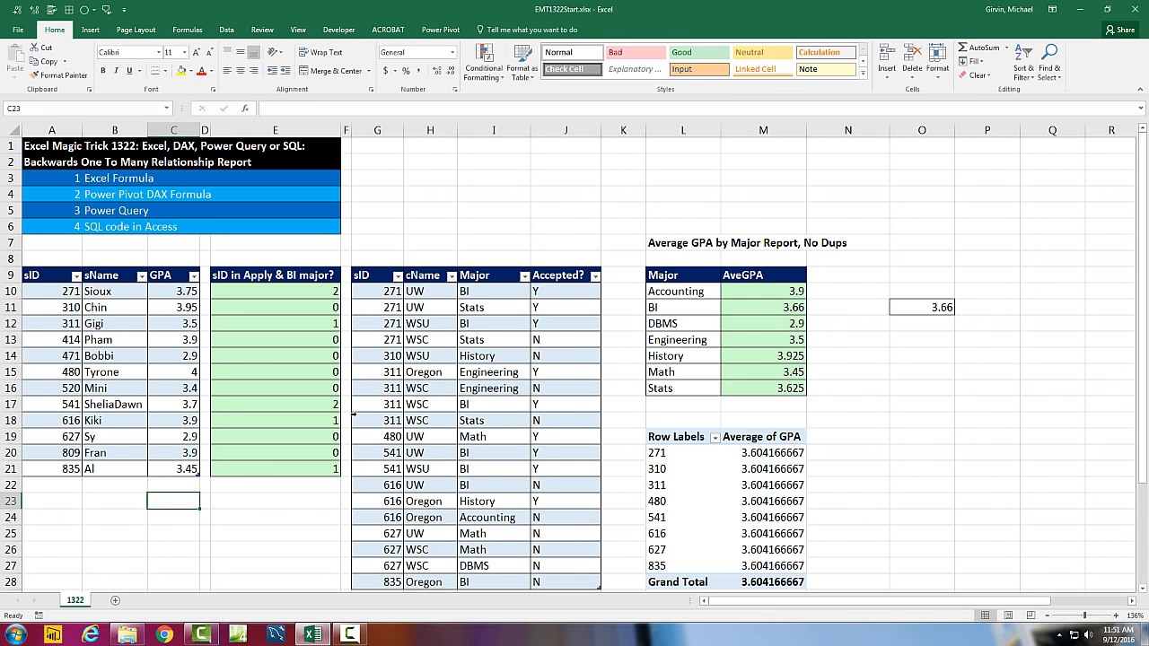
text(=aver)
key(Tab)
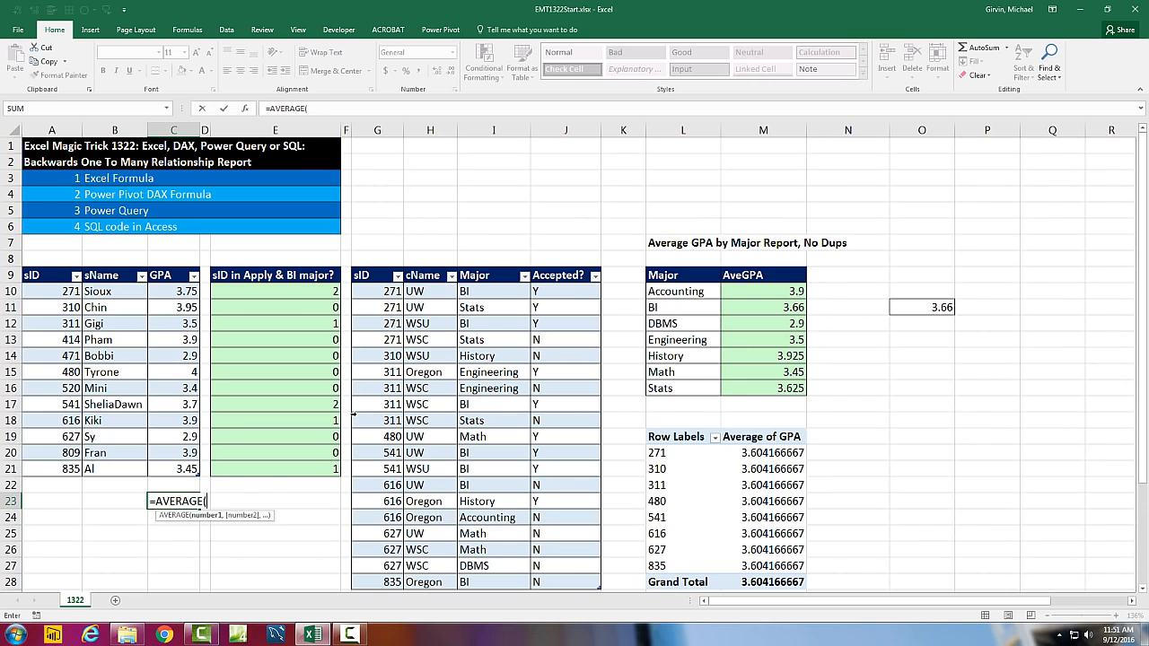
drag(182, 299, 184, 469)
key(ctrl+Return)
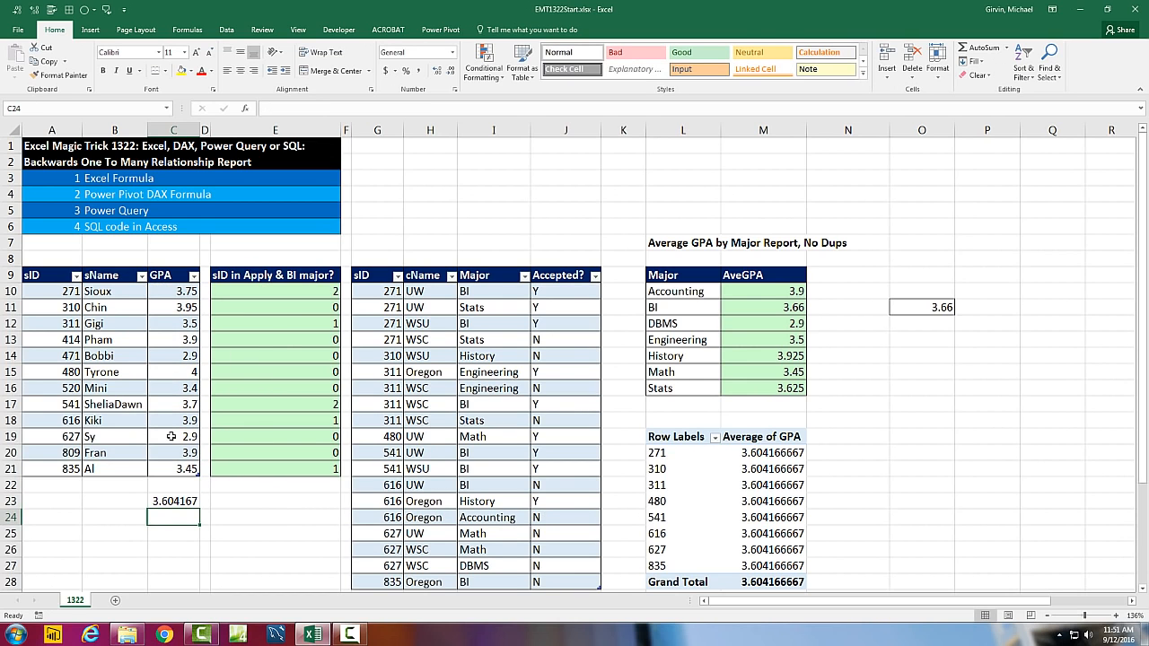
Replace the PivotTable's sID row field with Major from the Applications table, and remove Average of GPA from its values
click(797, 500)
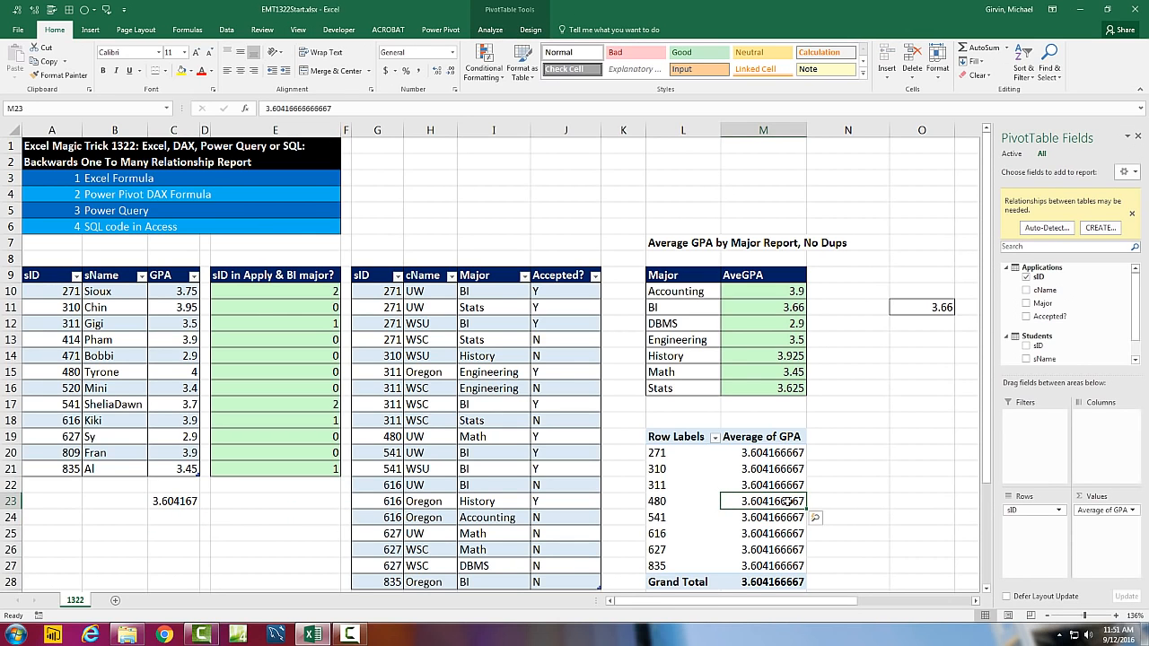
mouse_move(787, 501)
drag(1020, 503, 1085, 294)
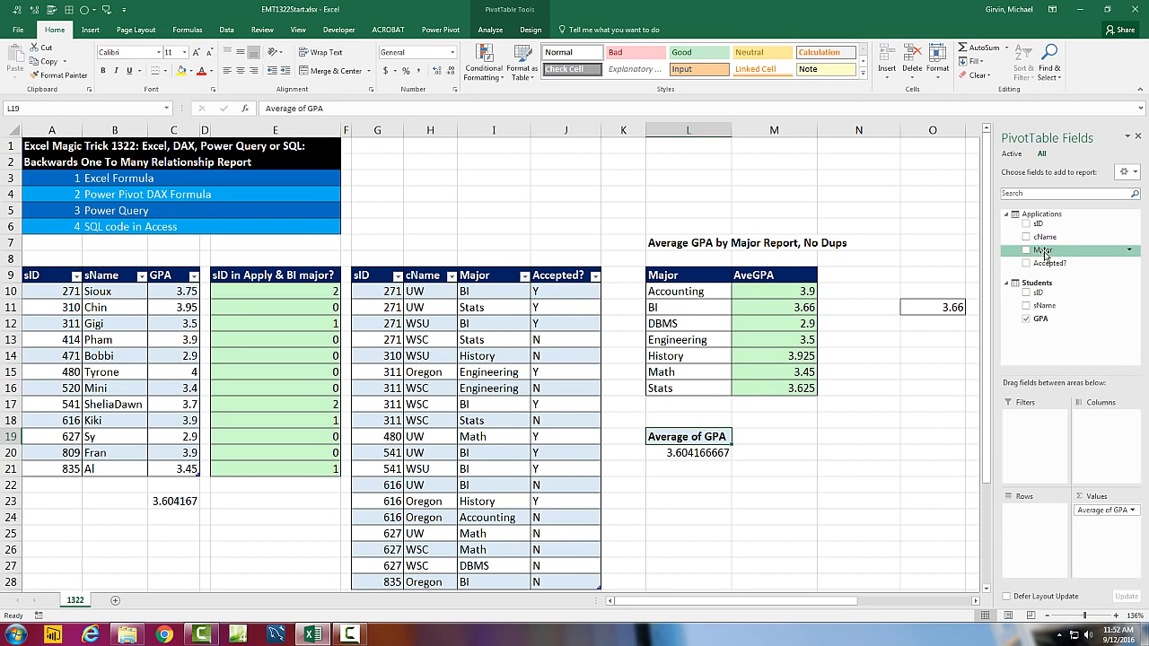
drag(1042, 254, 1038, 534)
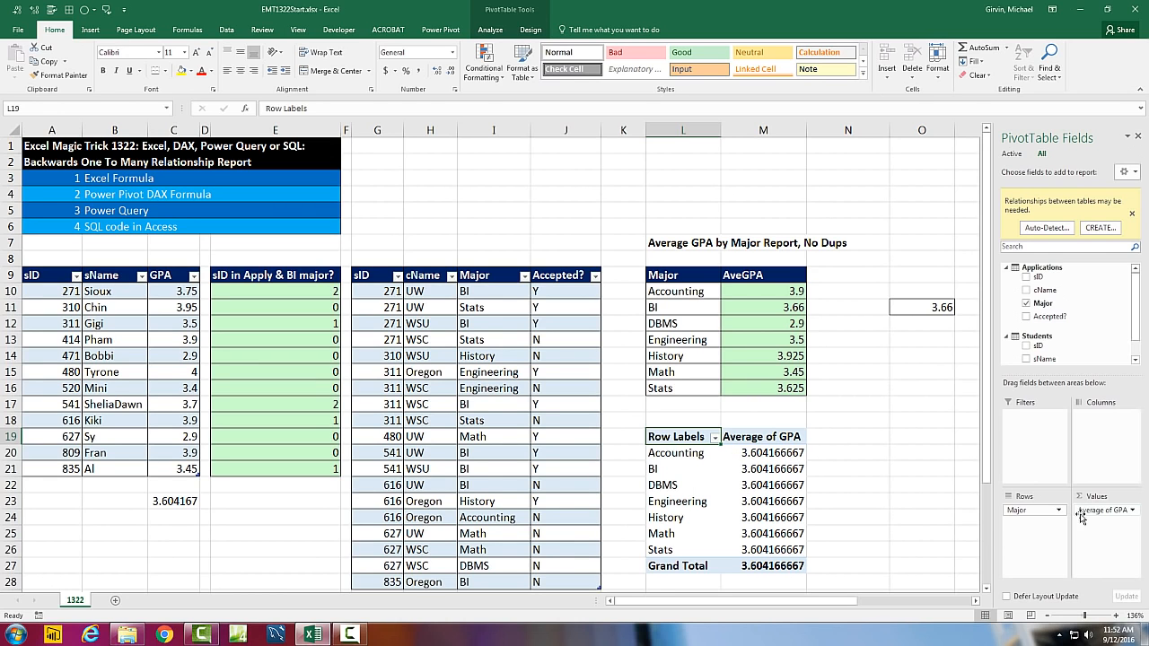
drag(1077, 510, 913, 372)
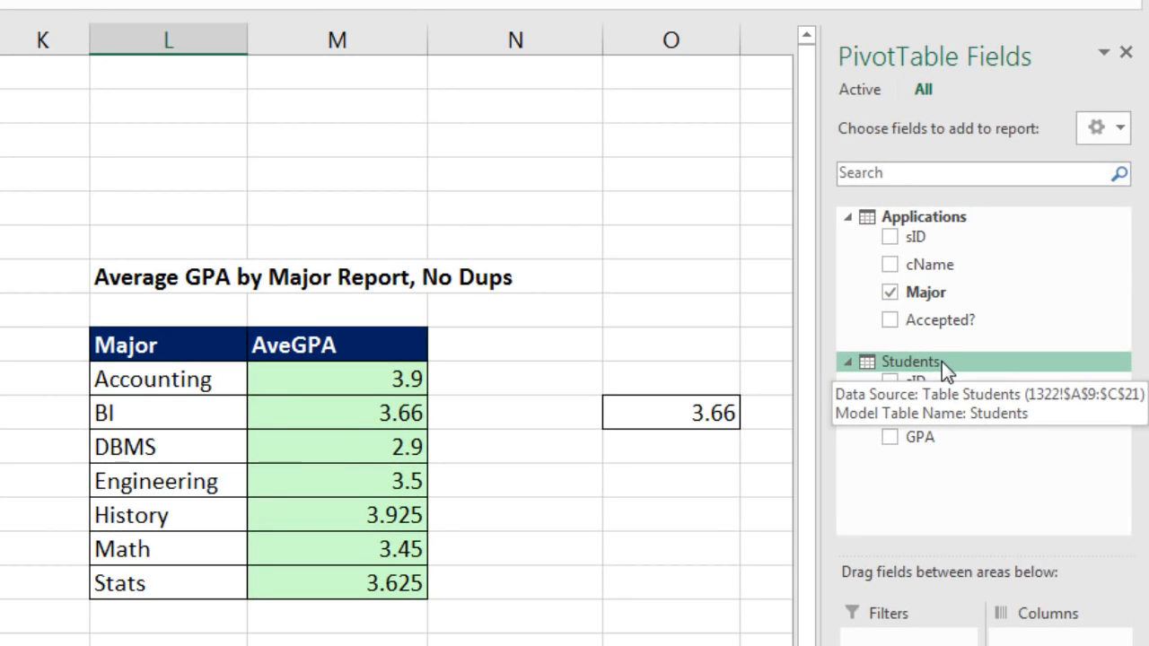
Start a new measure in the Students table and name it Ave GPA
right_click(904, 366)
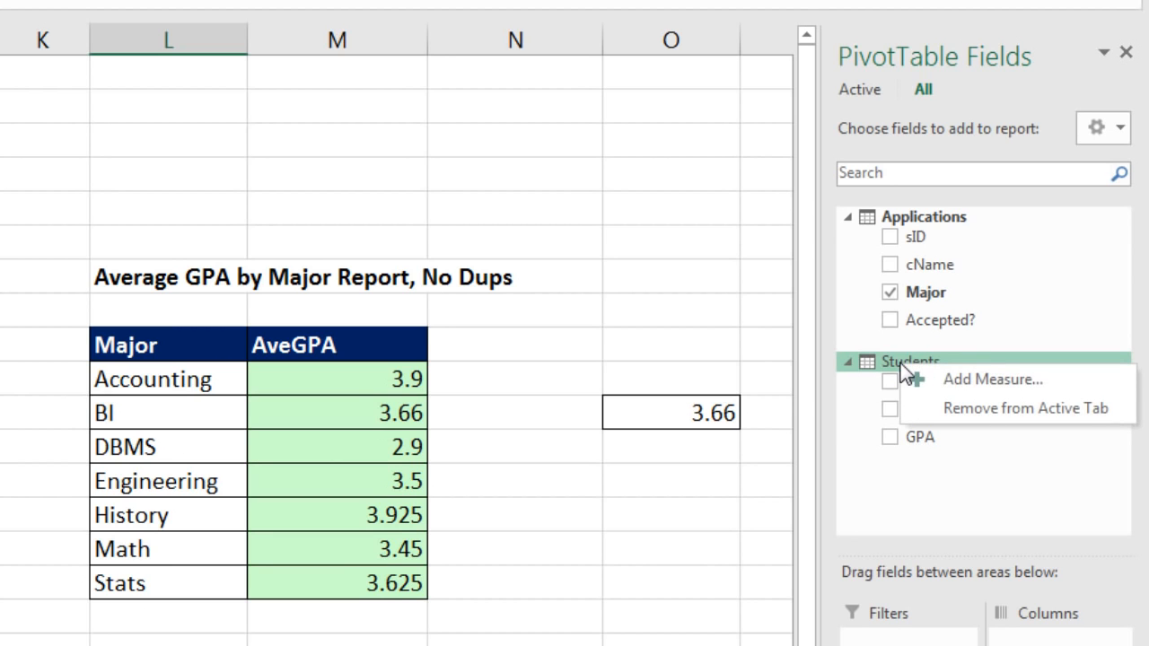
click(956, 379)
drag(42, 321, 600, 418)
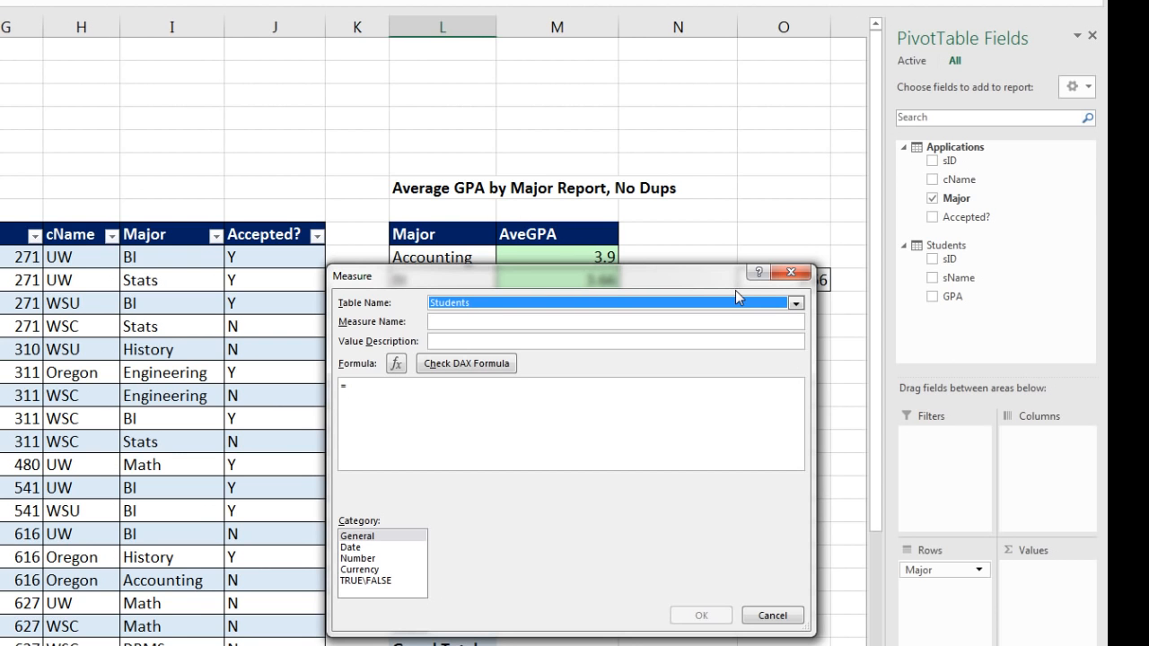
click(535, 320)
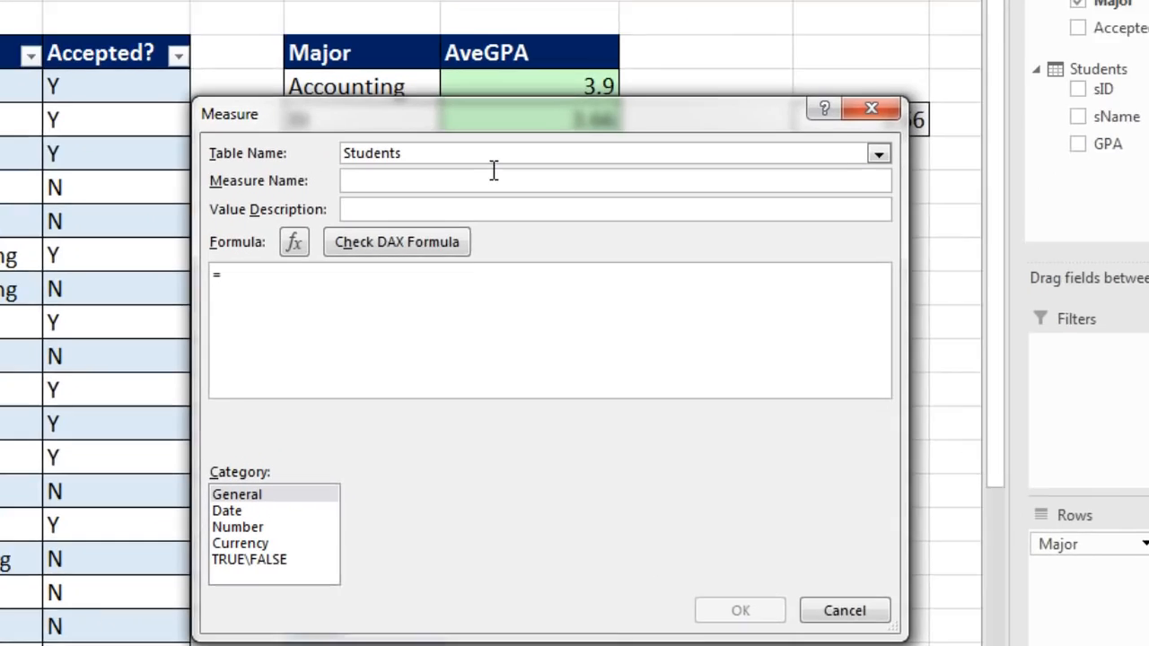
text(Ave GPA)
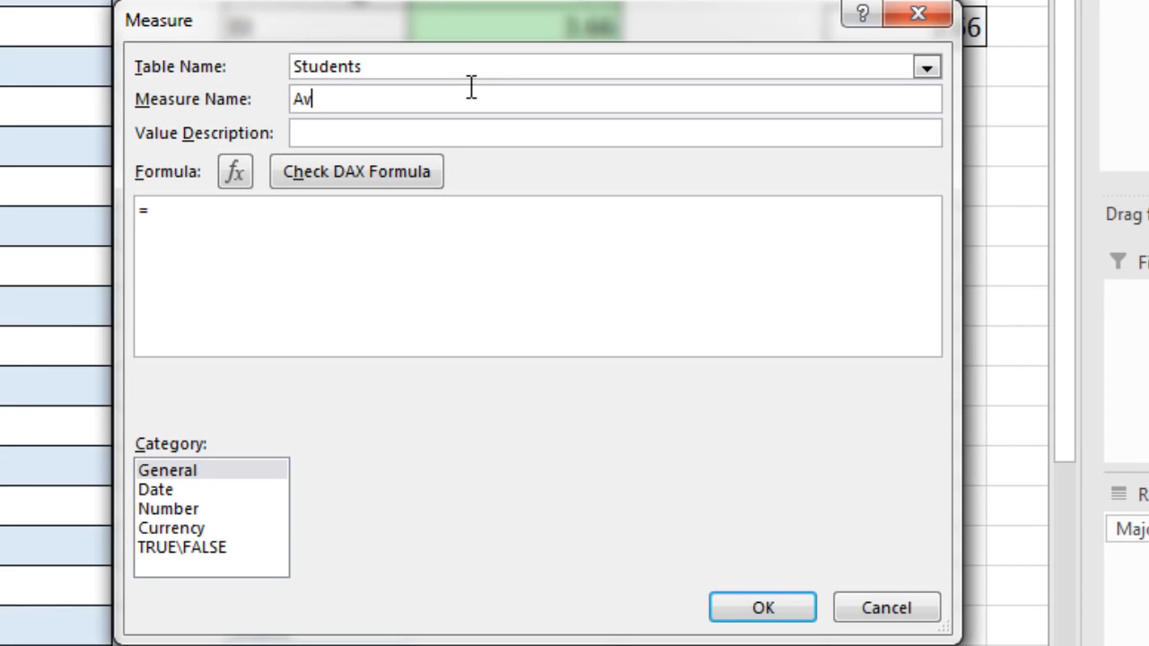
Define the measure's formula as =AVERAGE(Students[GPA]) and create the measure
click(242, 220)
text(aver)
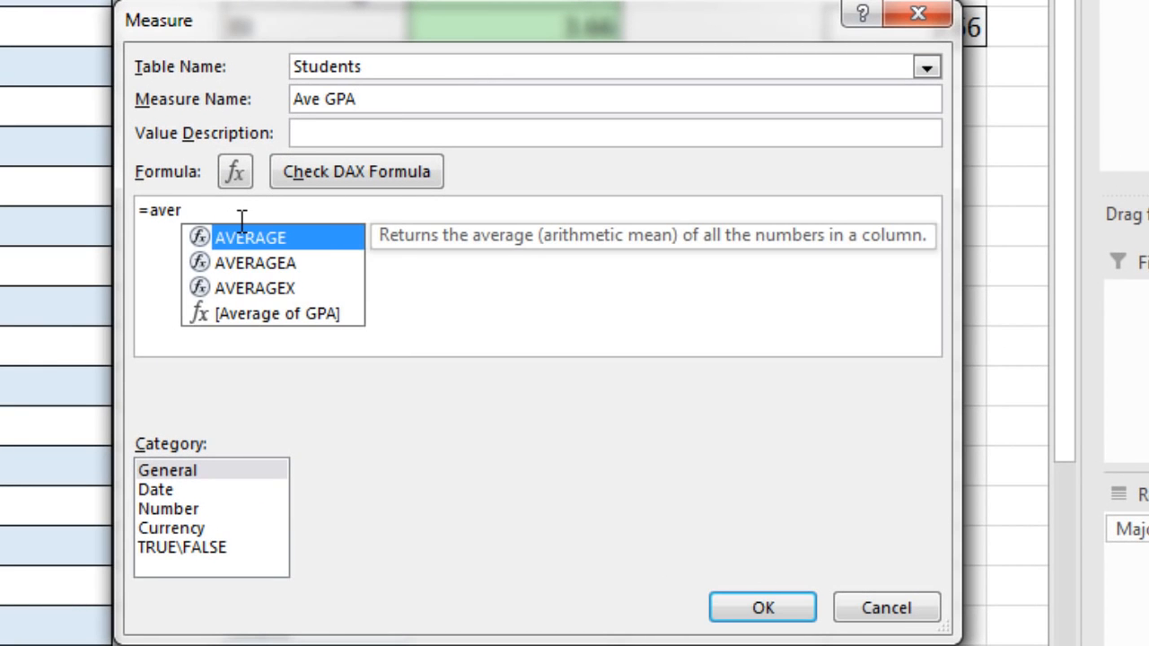
double_click(237, 235)
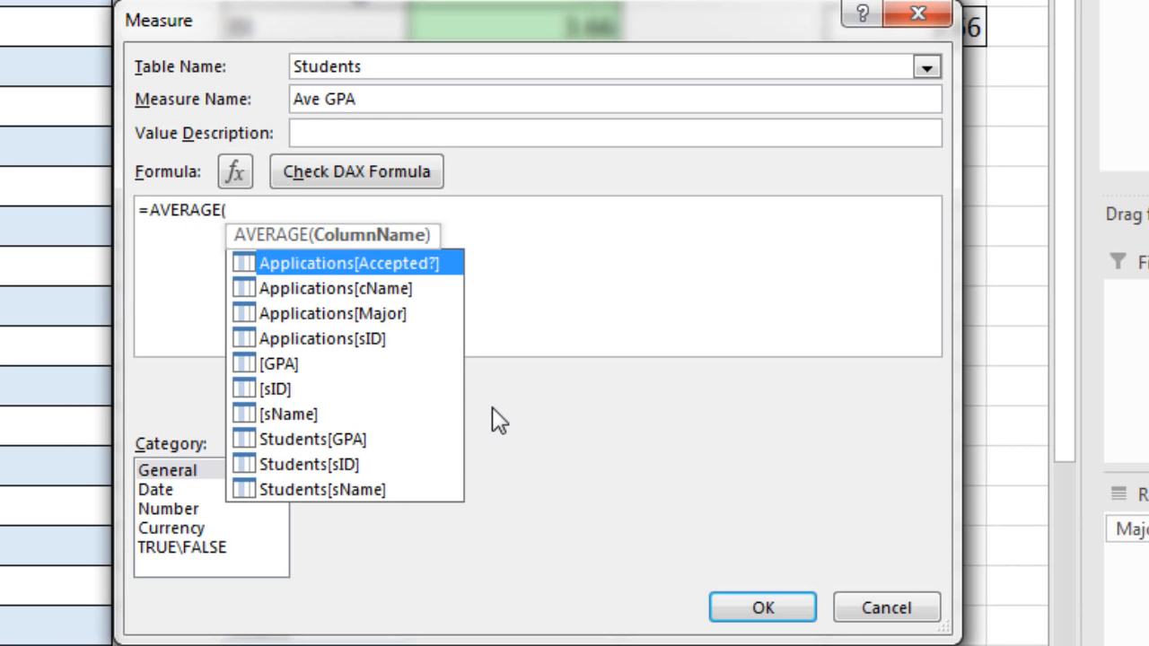
key(Down)
key(Down)
key(Down)
key(Down)
key(Down)
key(Down)
key(Down)
key(Down)
key(Up)
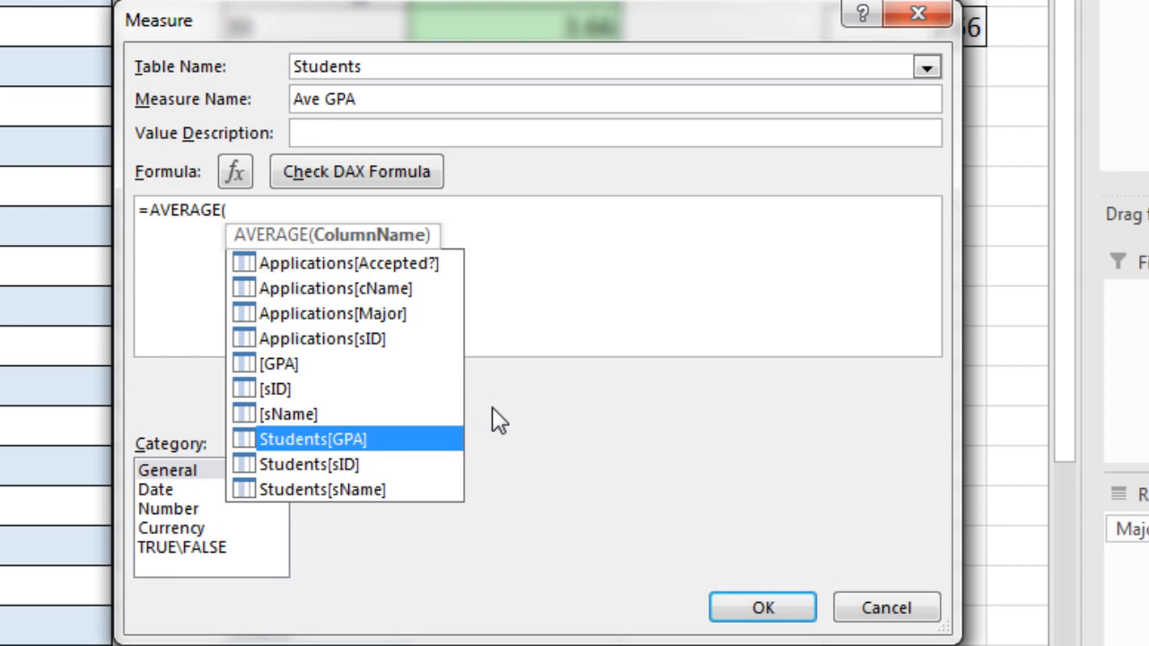
key(Tab)
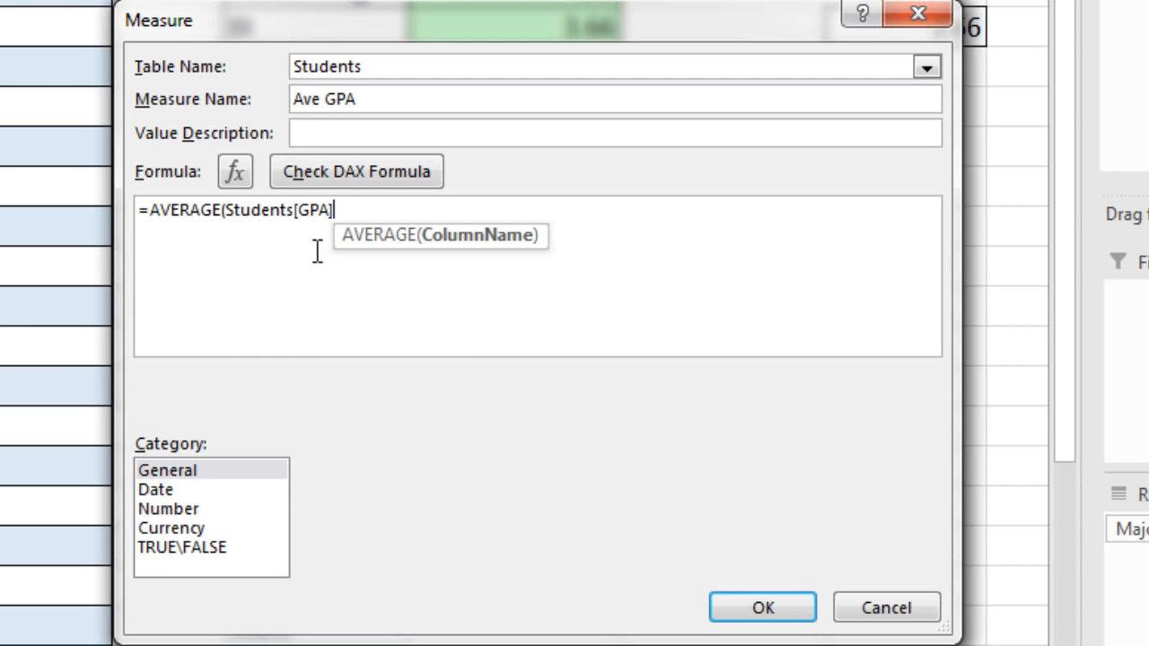
text())
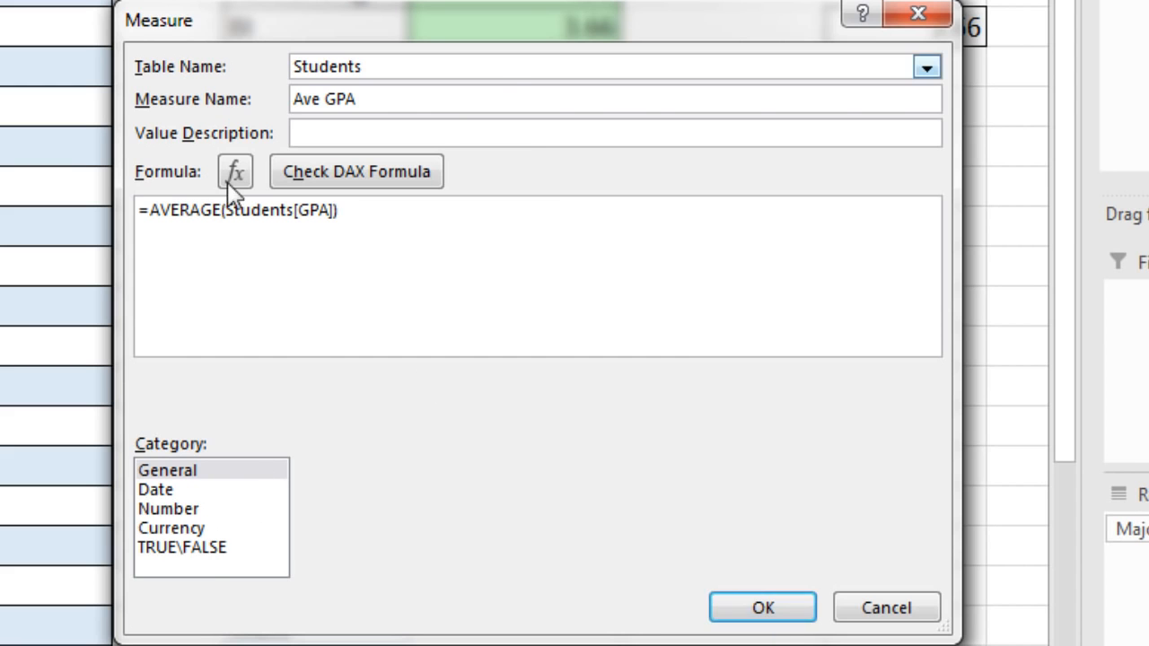
click(769, 608)
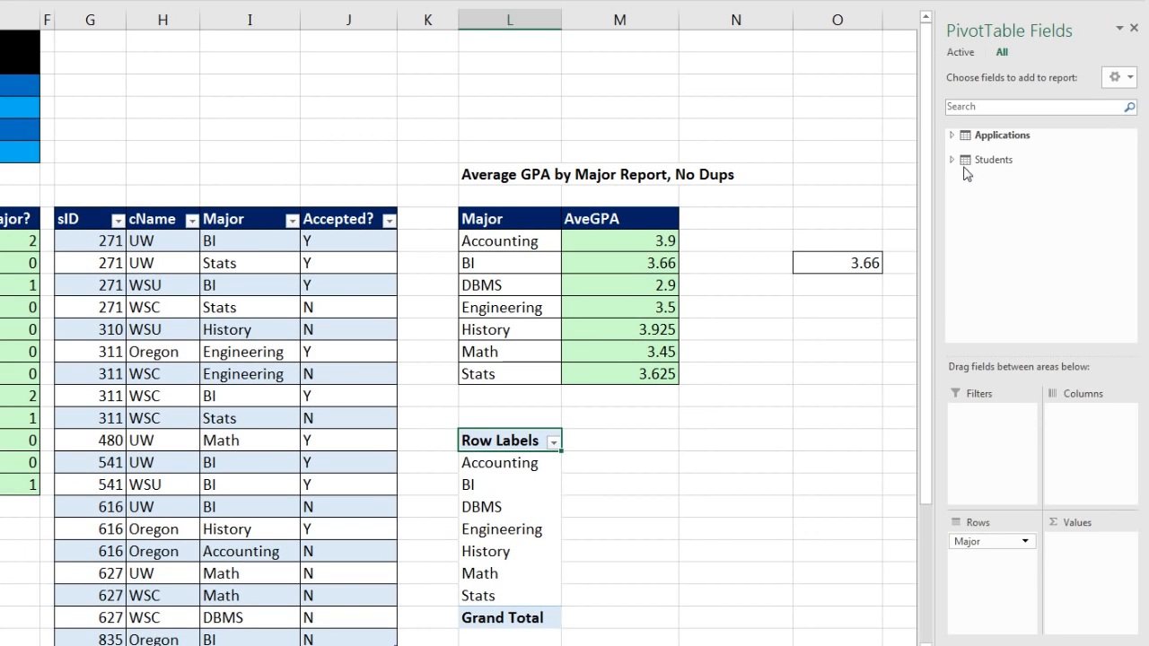
Collapse the Applications field list, add the Ave GPA measure to the PivotTable's values, and check the figures for individual majors
click(957, 160)
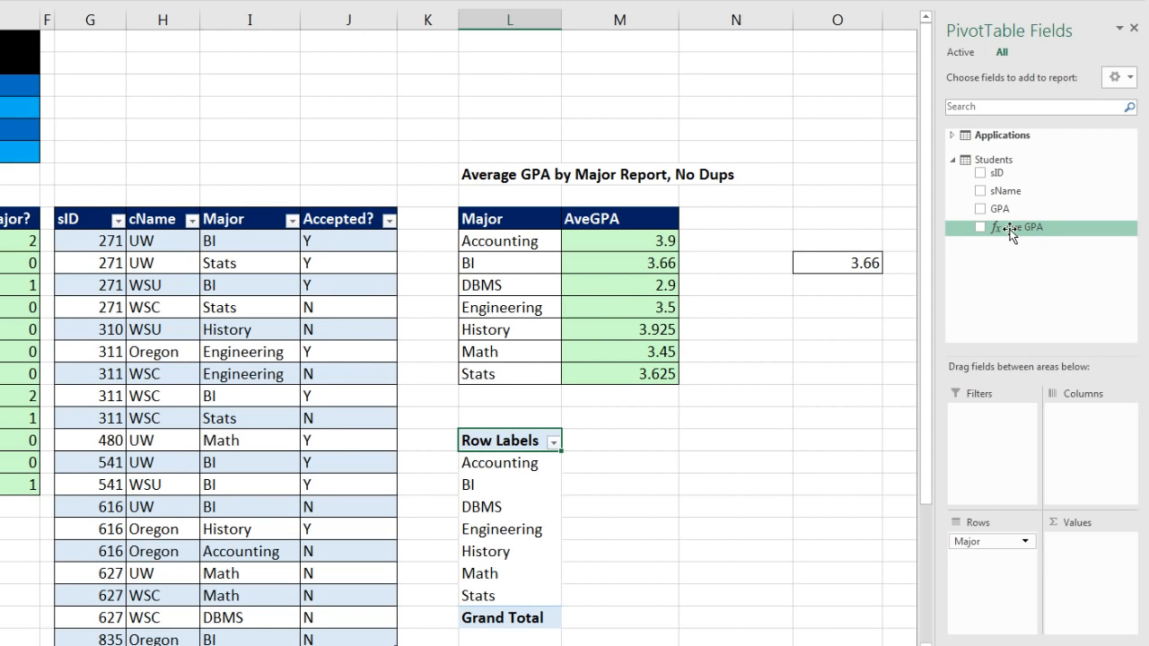
drag(1009, 232, 1077, 554)
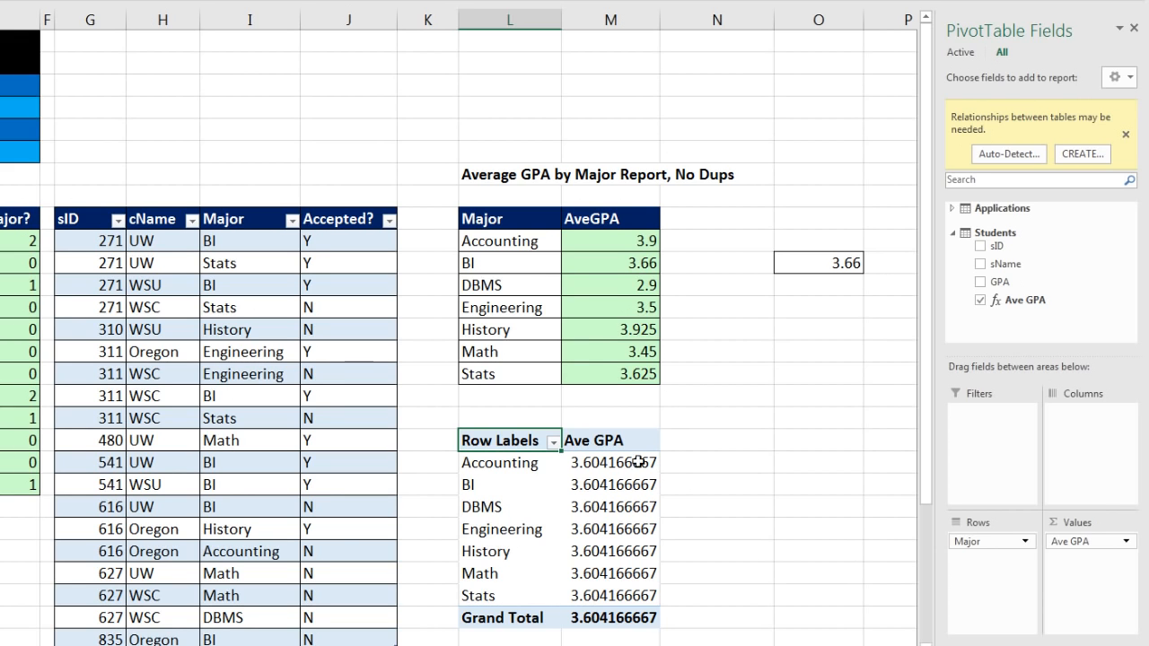
click(613, 489)
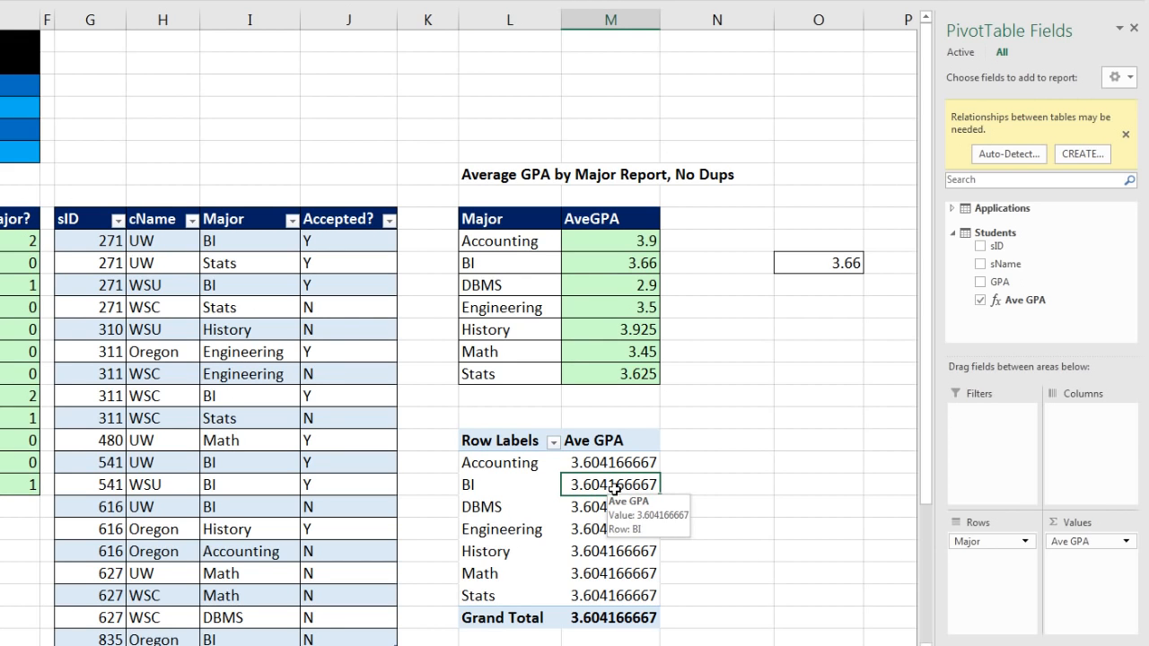
click(587, 506)
click(609, 530)
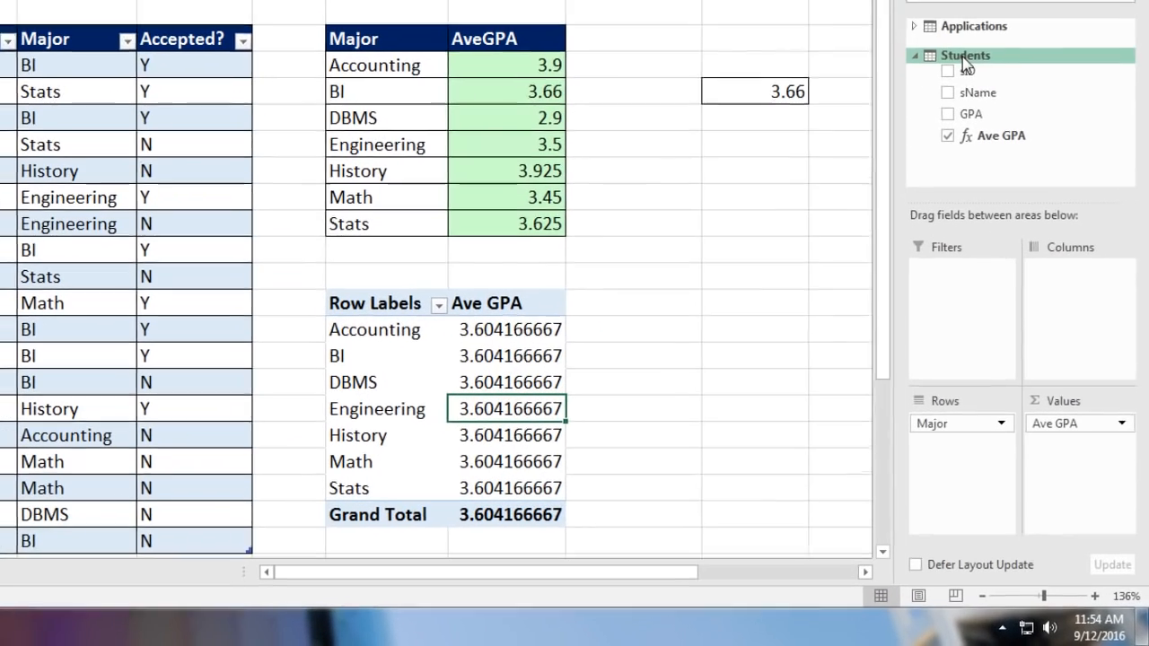
Start another new measure in the Students table and name it AveGPAcorrect
right_click(998, 166)
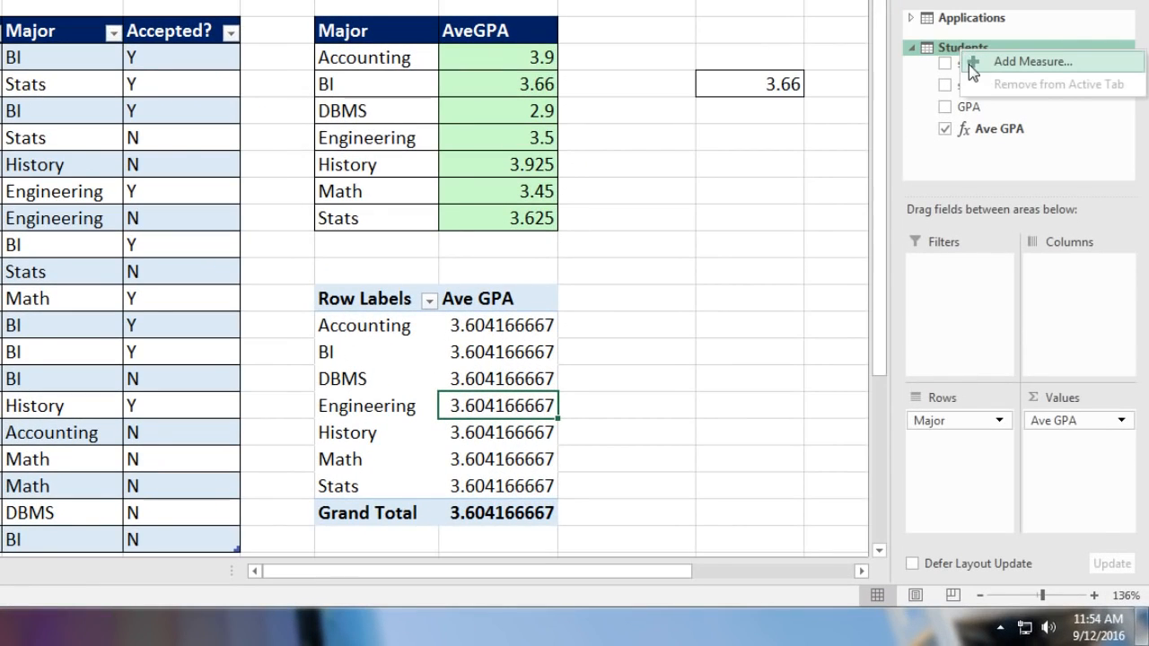
click(971, 64)
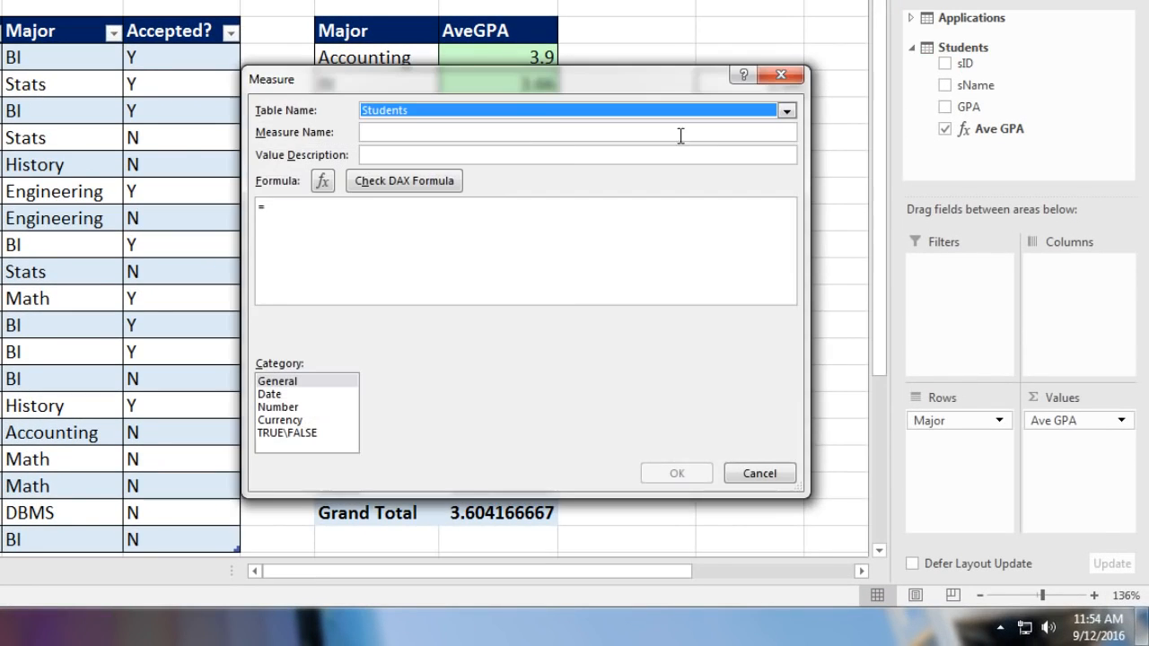
drag(538, 82, 574, 103)
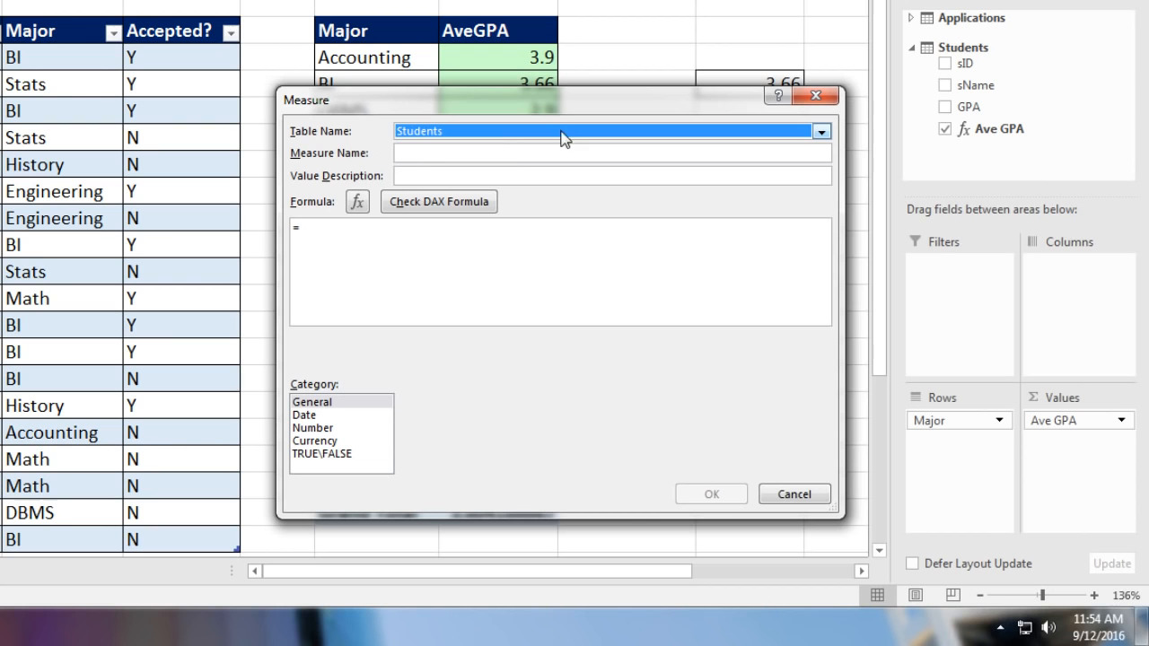
click(502, 153)
text(AveGPAcorrect)
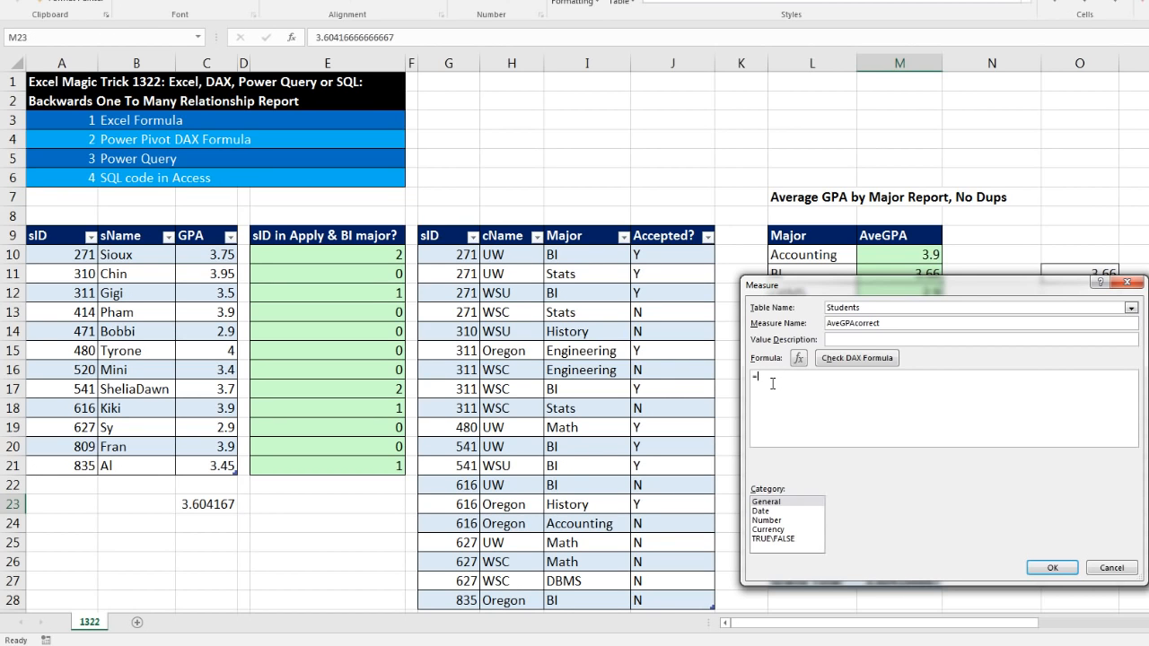
Begin the measure's formula with AVERAGEX, using the Students table as its first argument
text(ave)
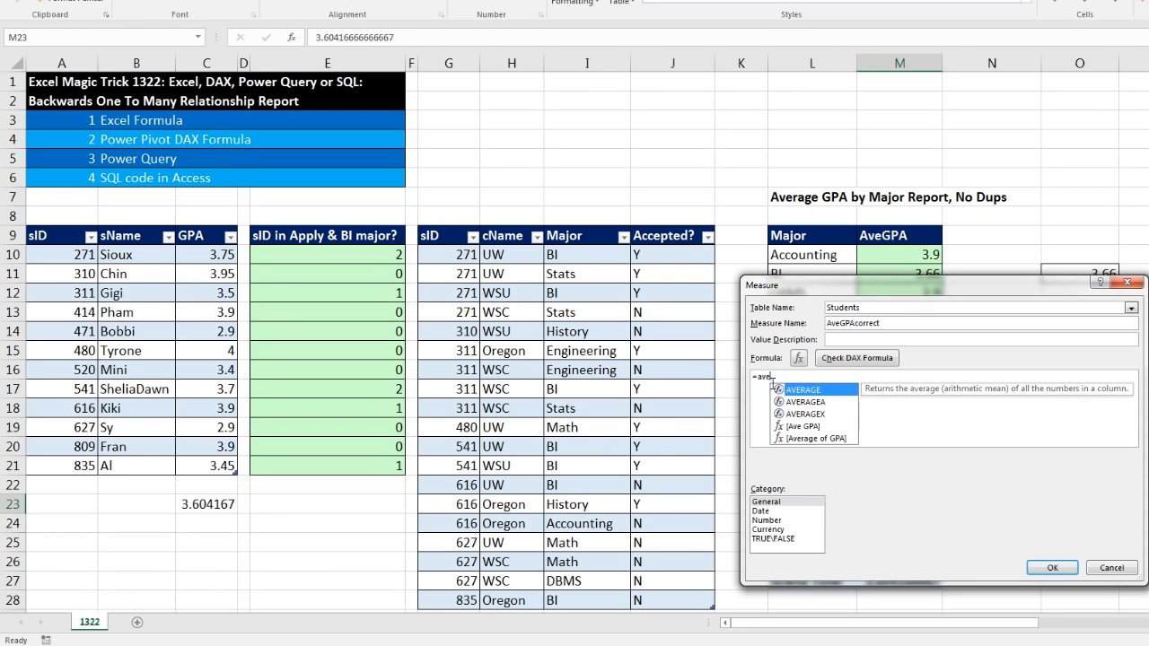
key(Down)
key(Down)
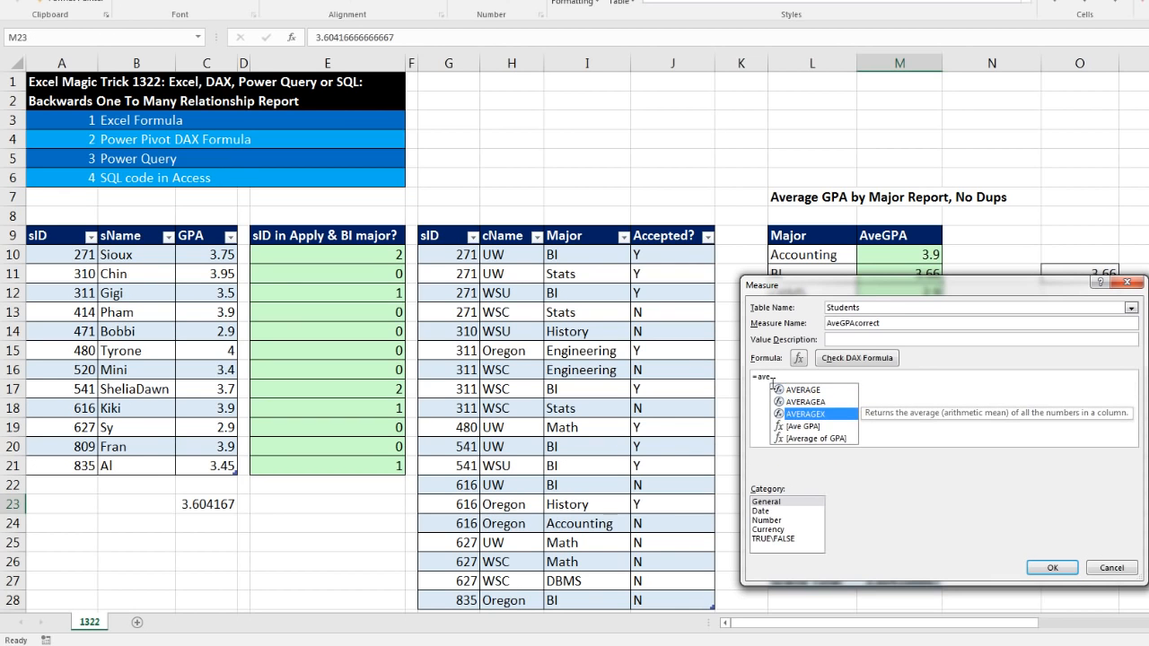
key(Tab)
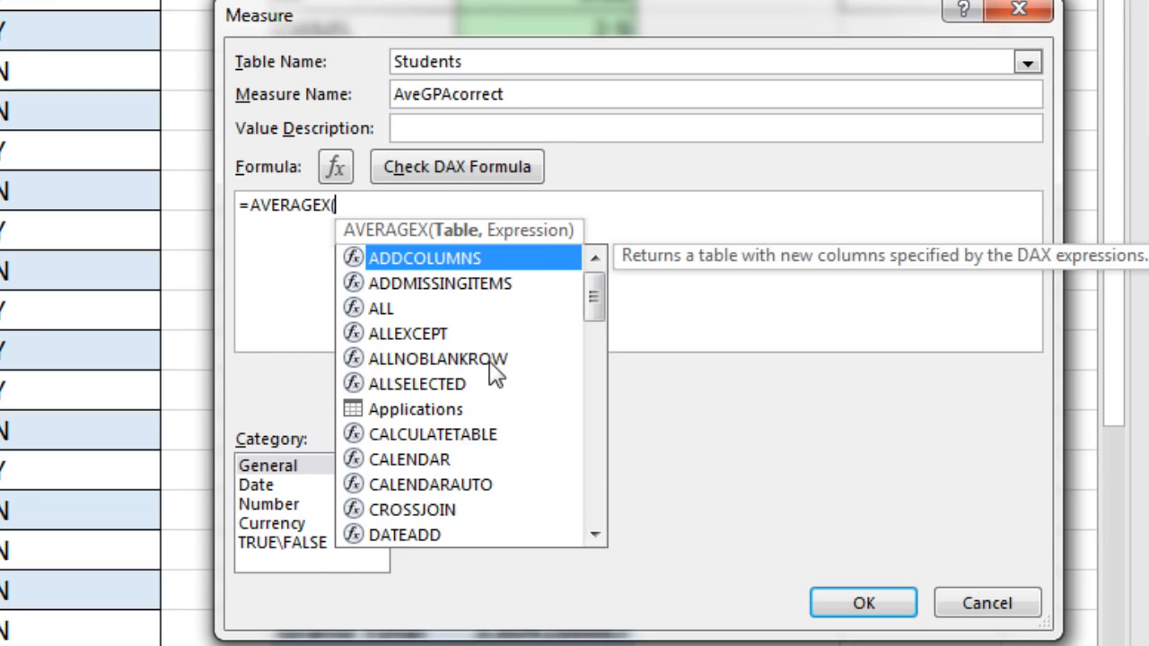
text(stud)
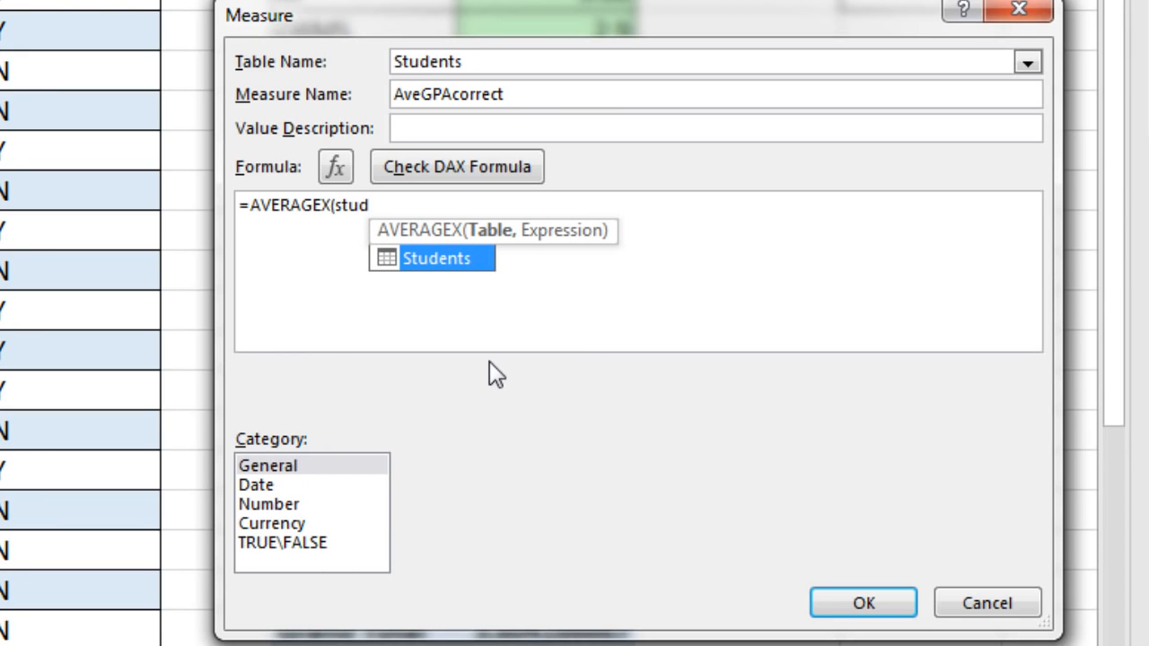
key(Tab)
text(,)
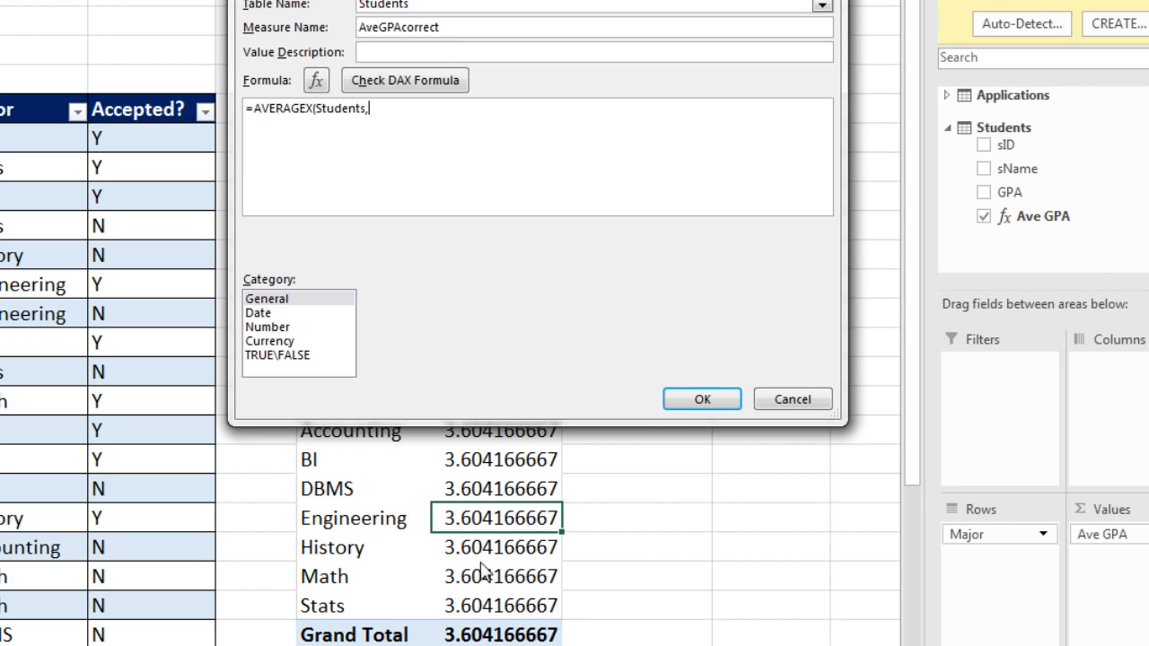
Continue the AVERAGEX formula with CALCULATE as its expression, using the [Ave GPA] measure as CALCULATE's first argument
drag(469, 0, 477, 122)
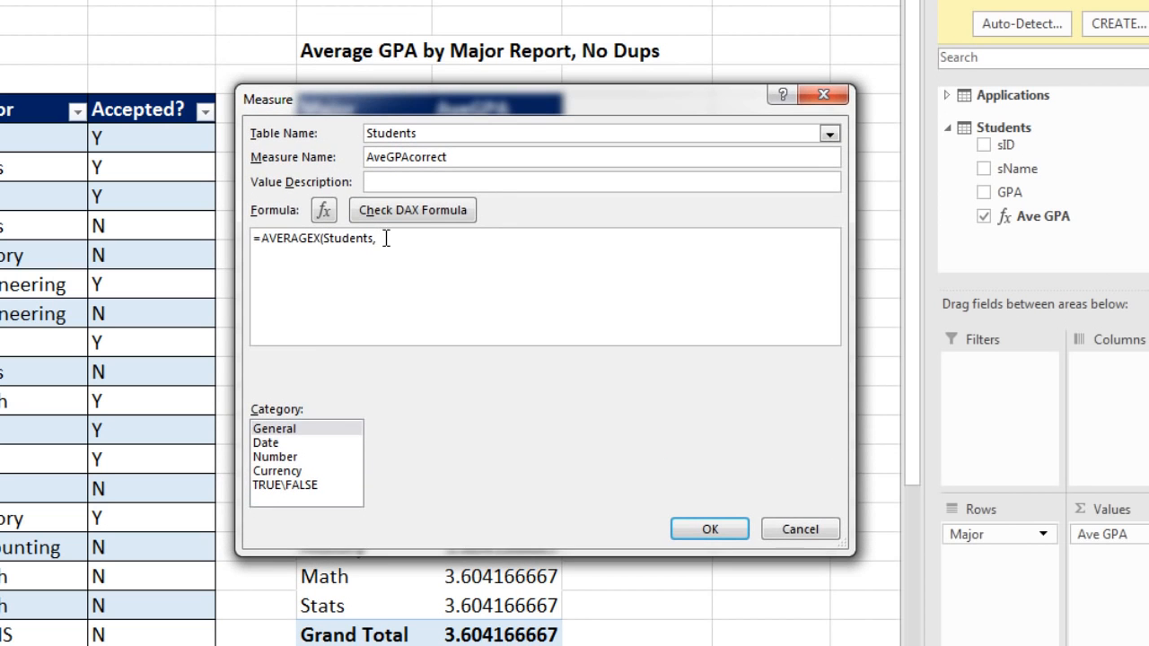
text(c)
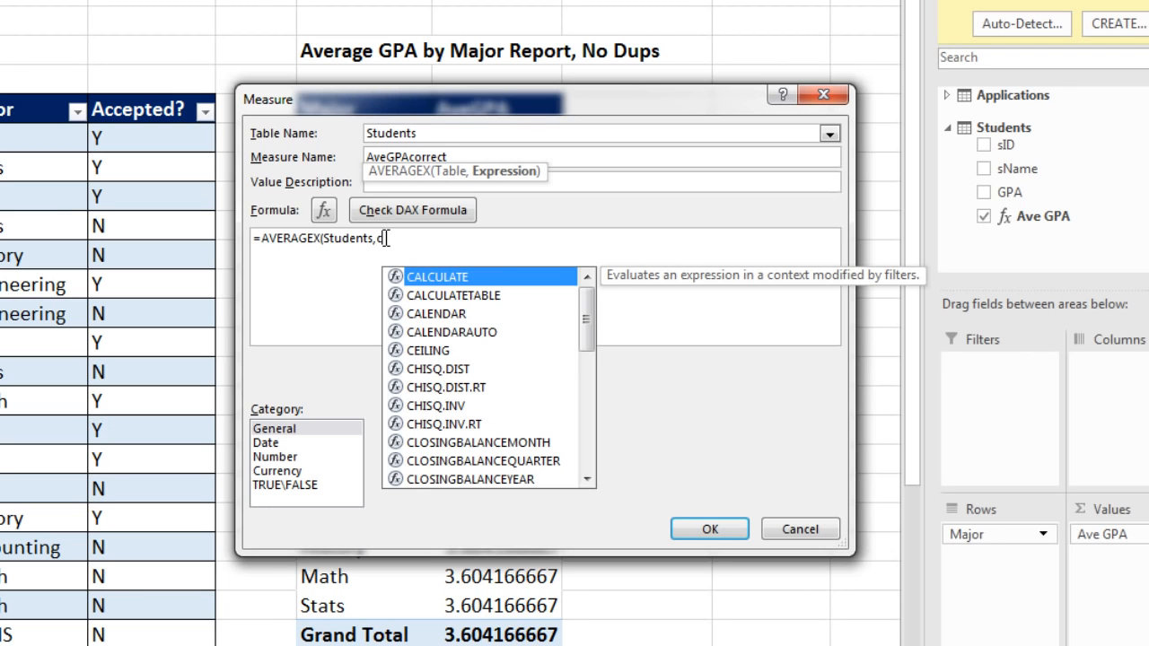
key(Tab)
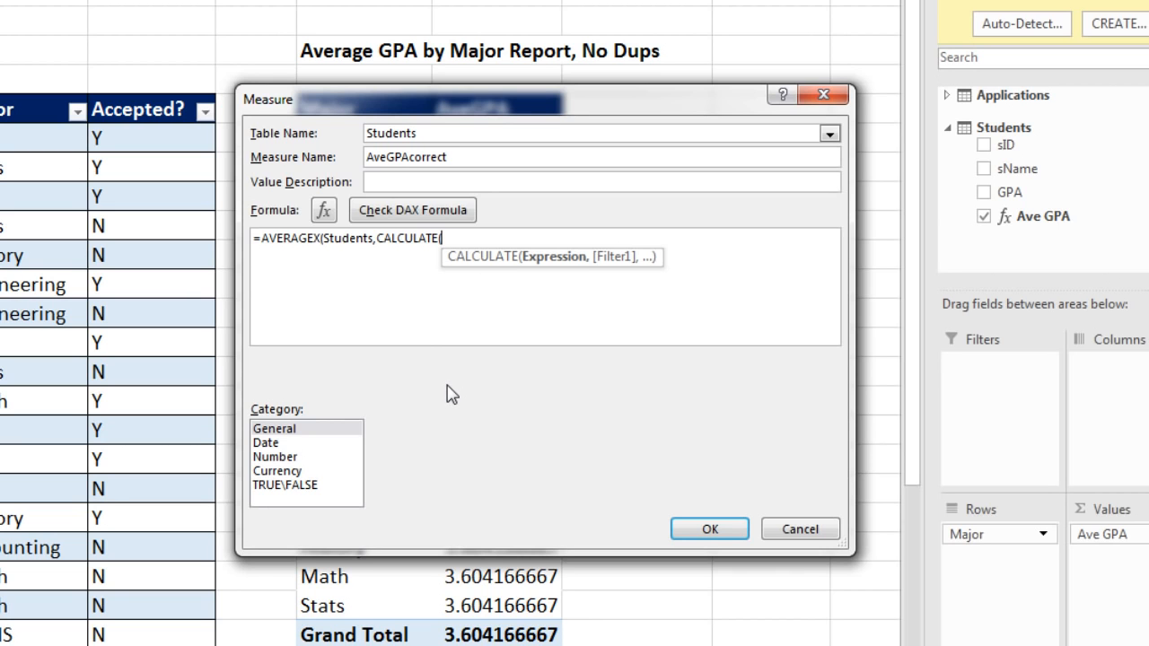
text([)
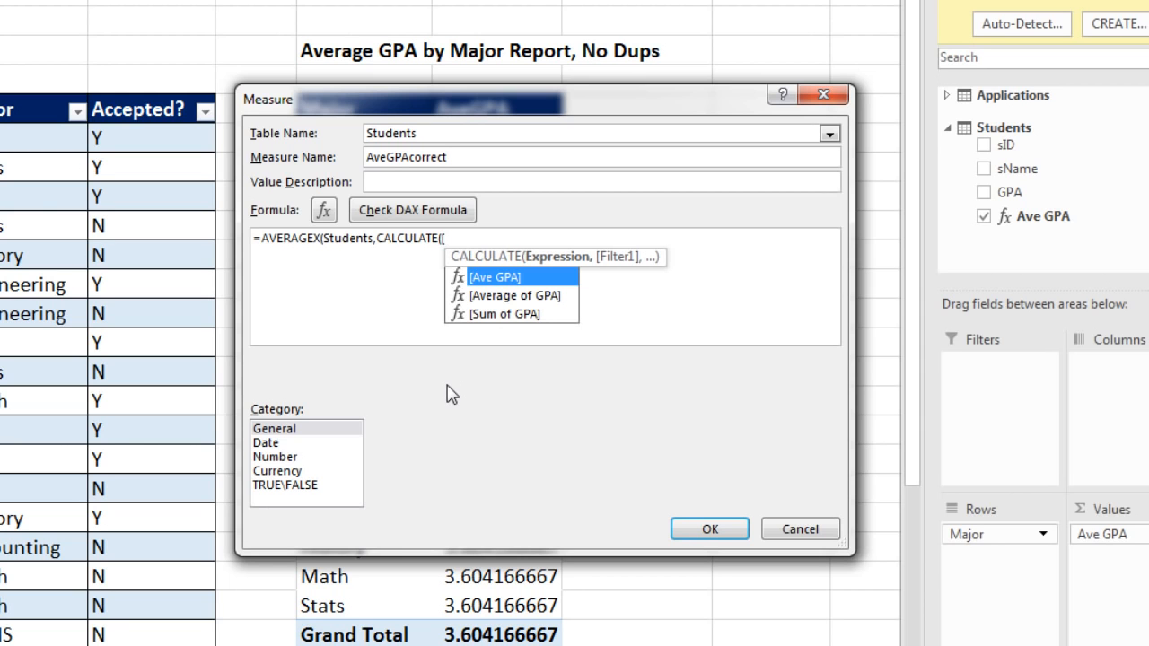
double_click(498, 275)
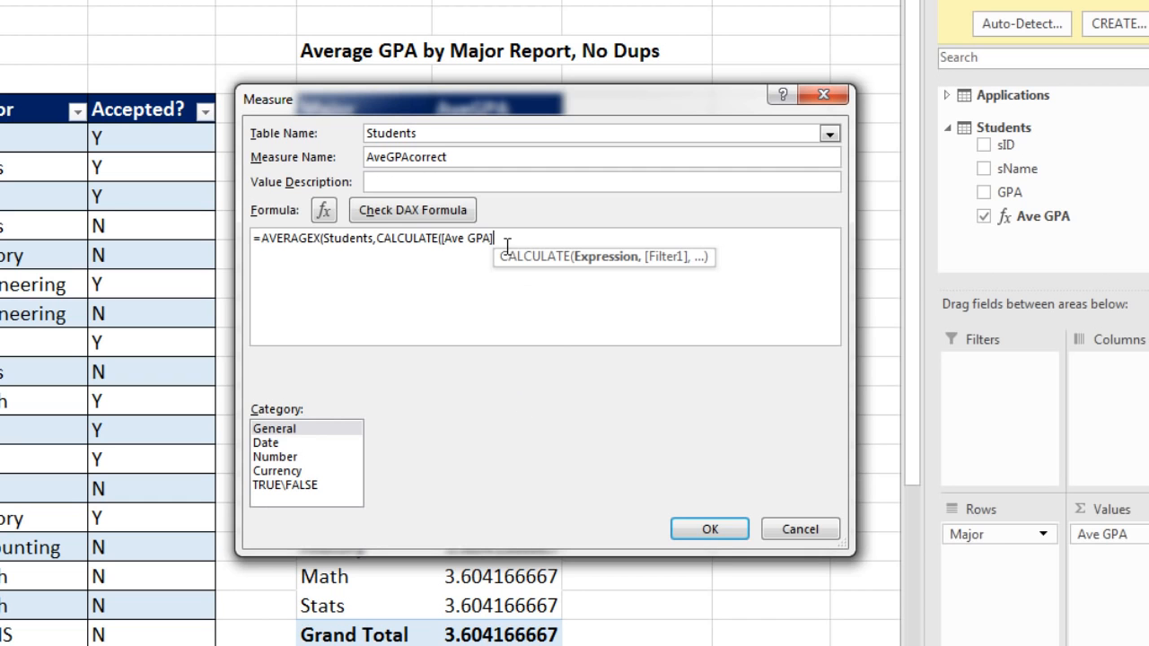
Add a FILTER function as CALCULATE's filter argument, with the Applications table as the table to filter
text(,)
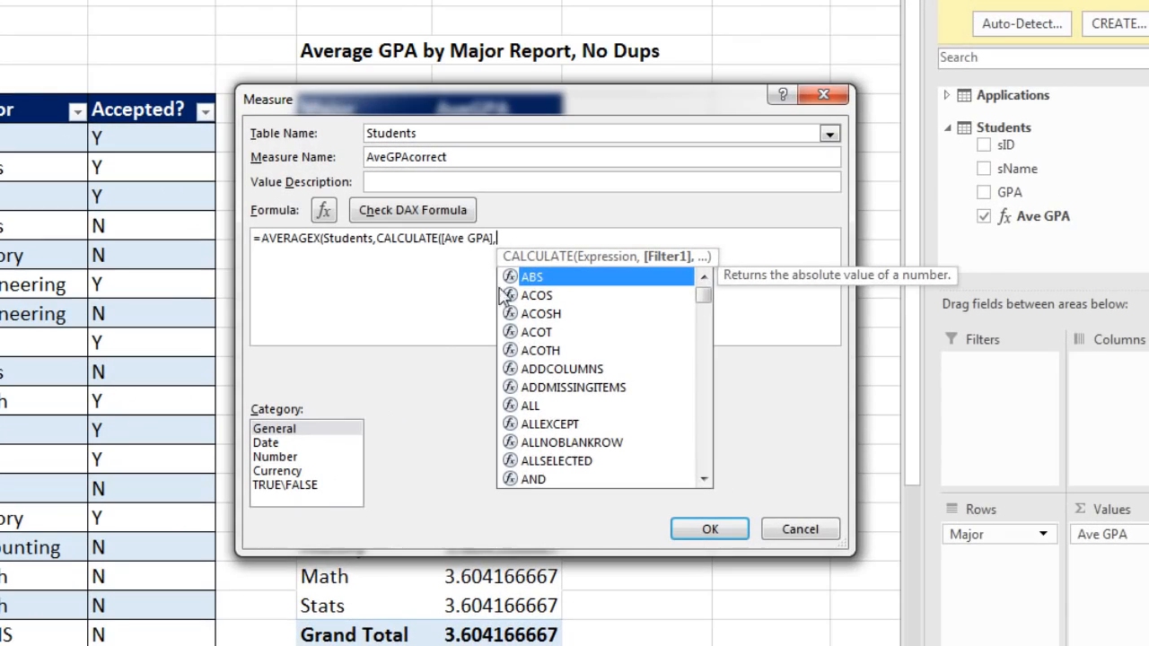
text(fi)
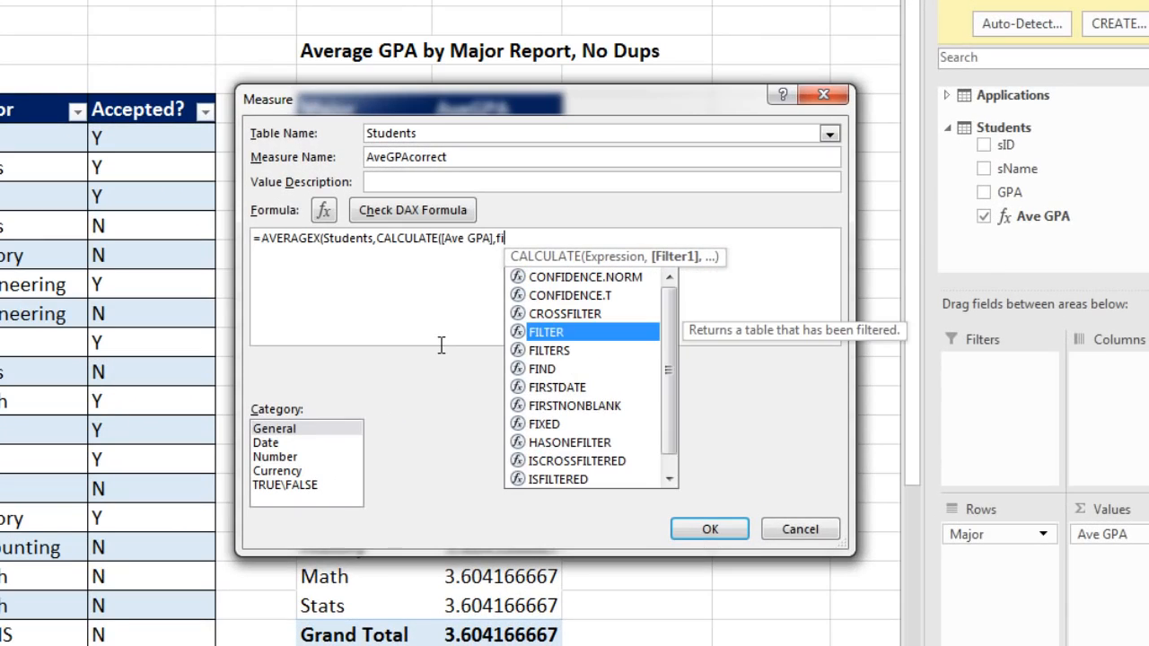
key(Tab)
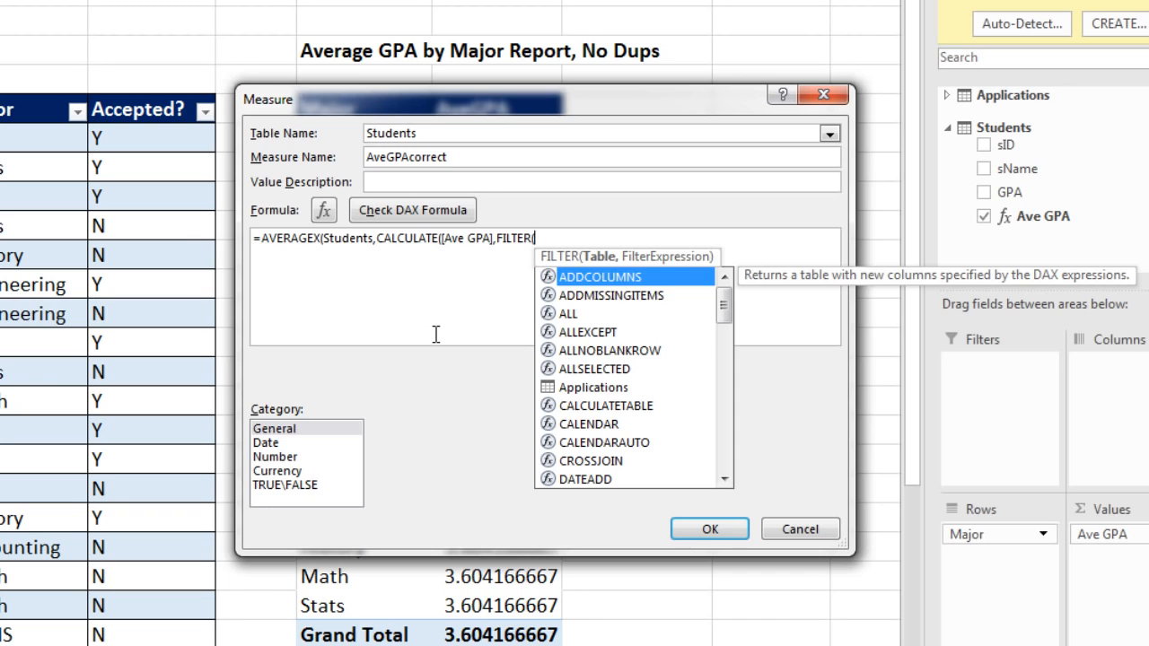
key(Down)
key(Down)
key(Down)
key(Down)
key(Down)
key(Down)
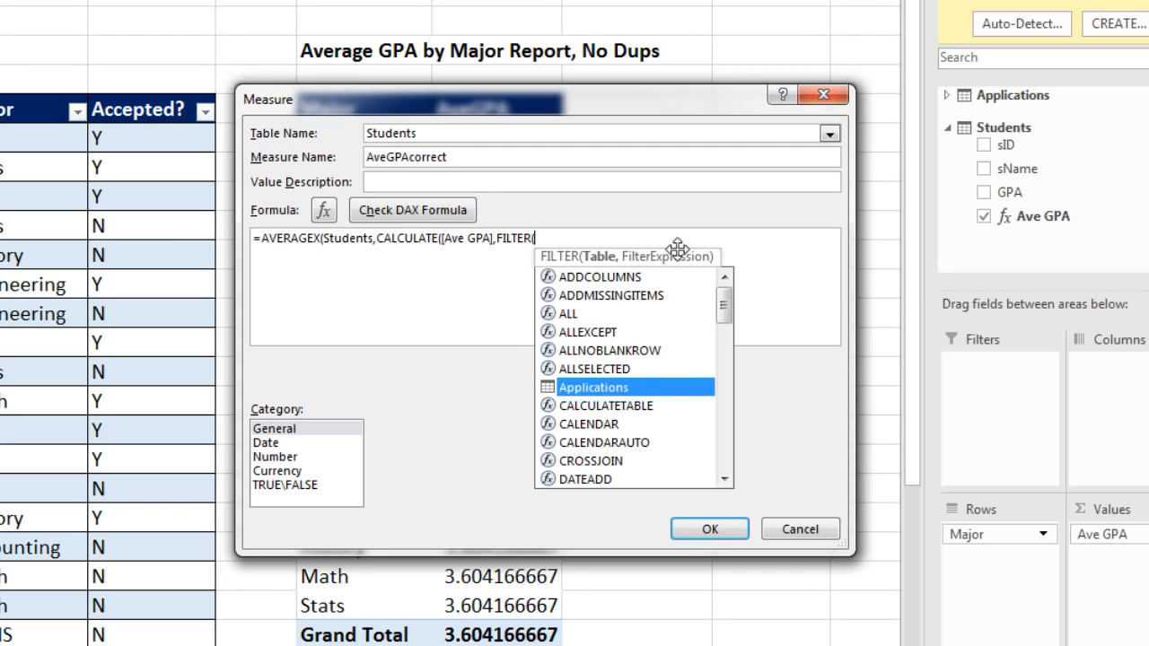
key(Tab)
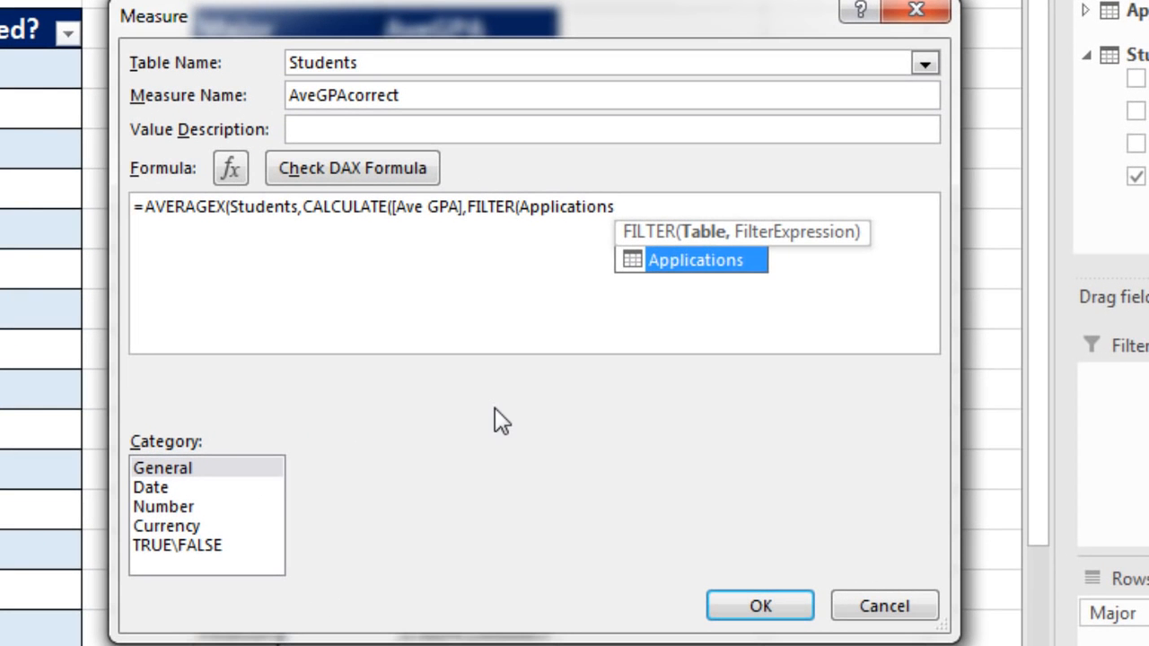
Begin the FILTER condition with Applications[sID] followed by an equals sign
text(,)
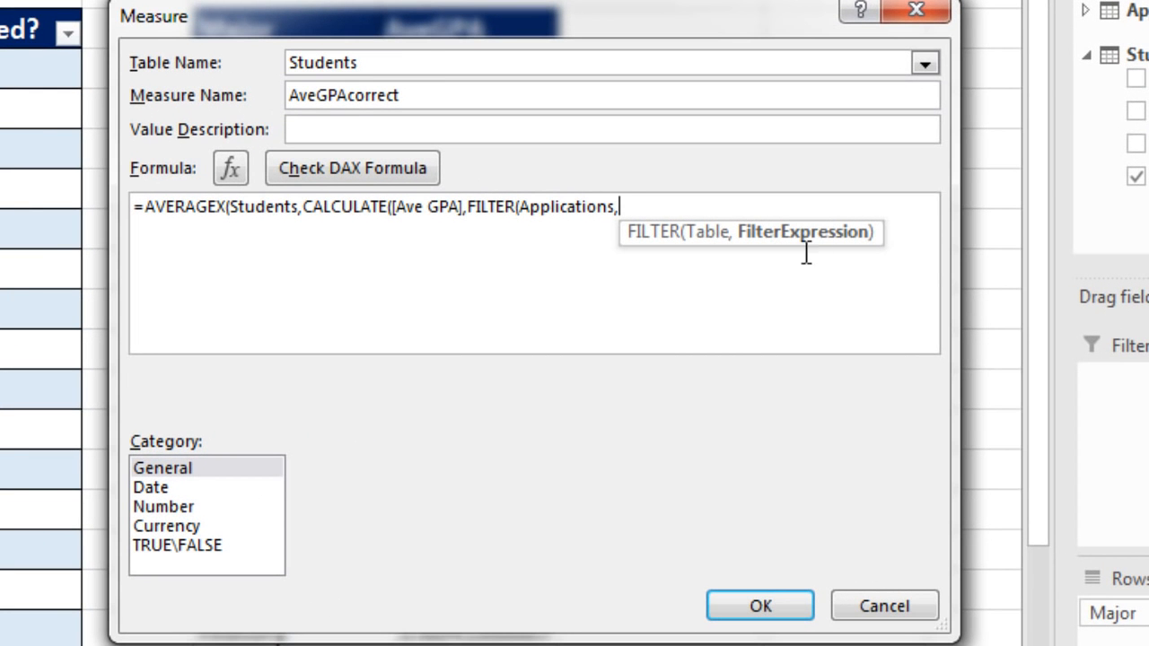
text(app)
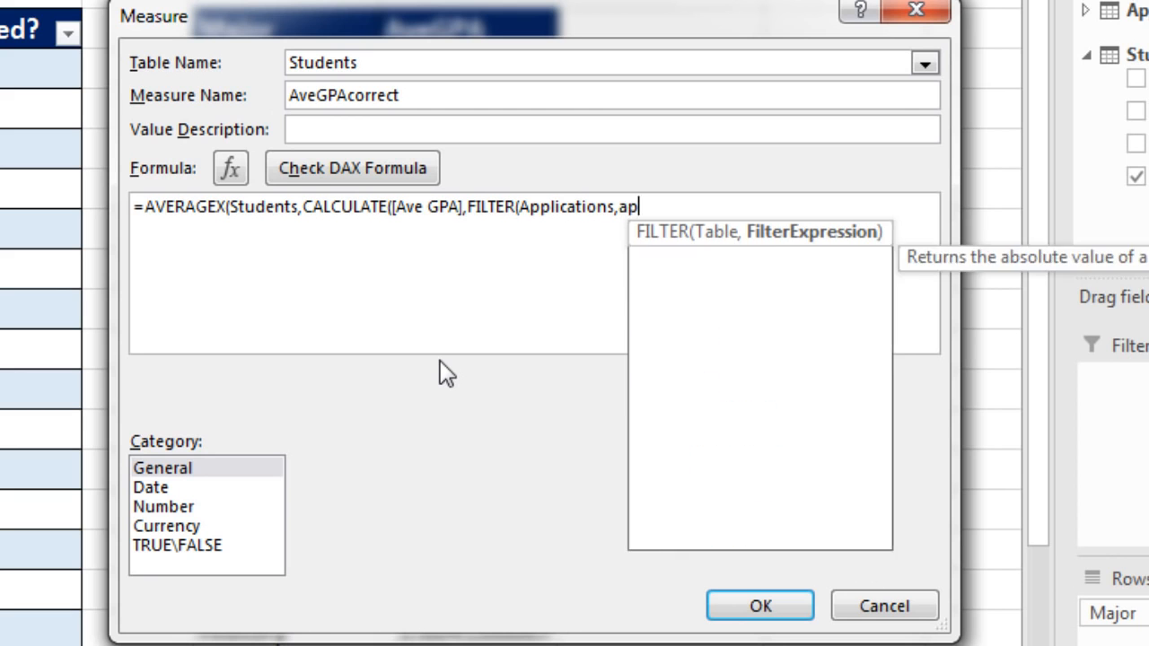
key(Down)
key(Down)
key(Down)
key(Down)
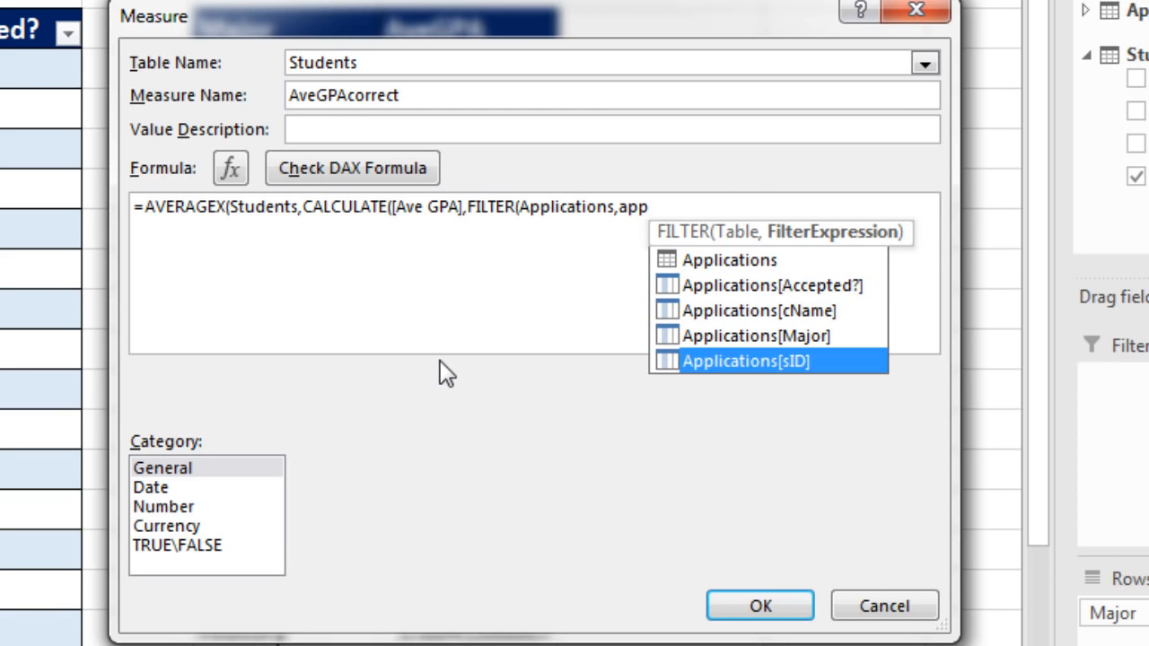
key(Tab)
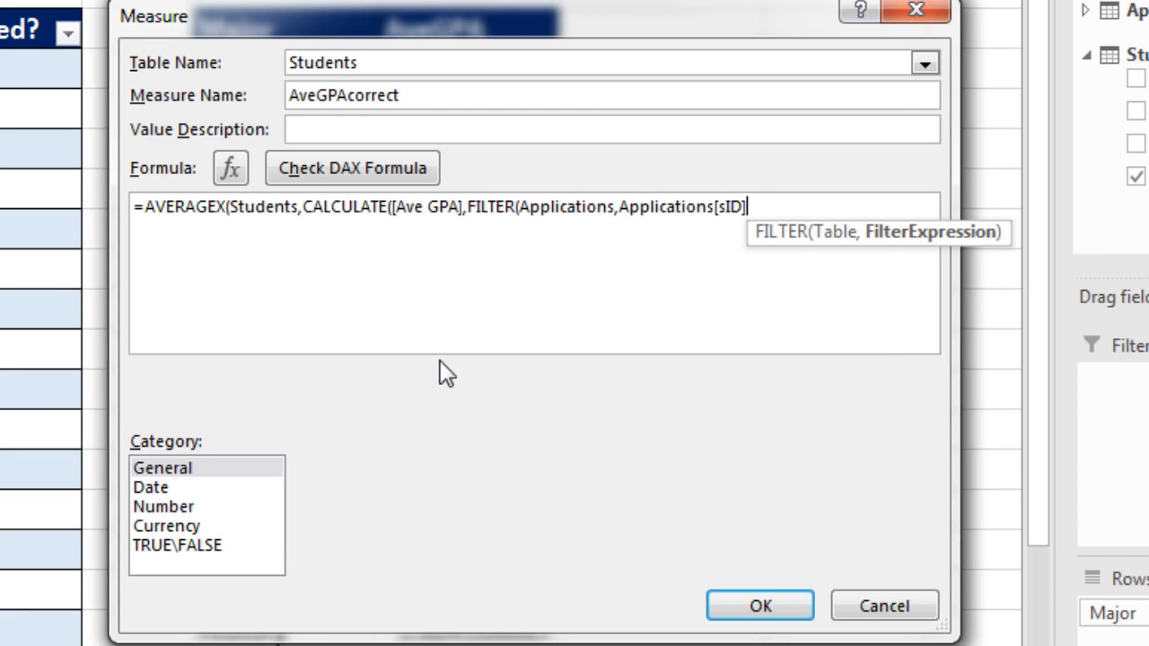
text(= )
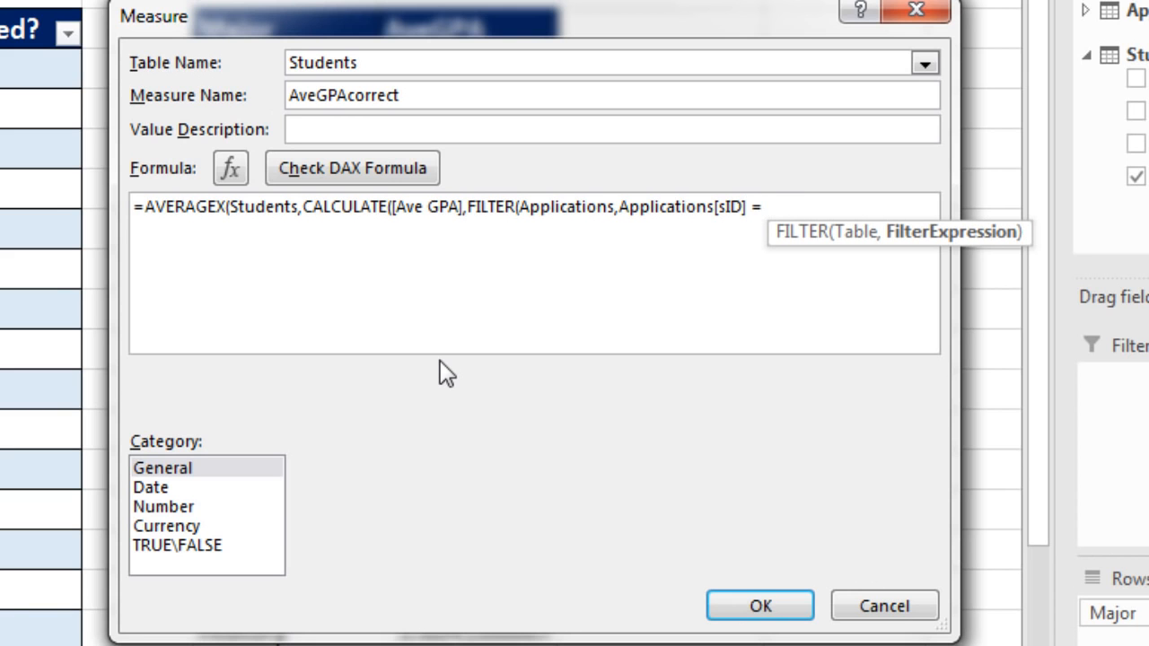
text(stu)
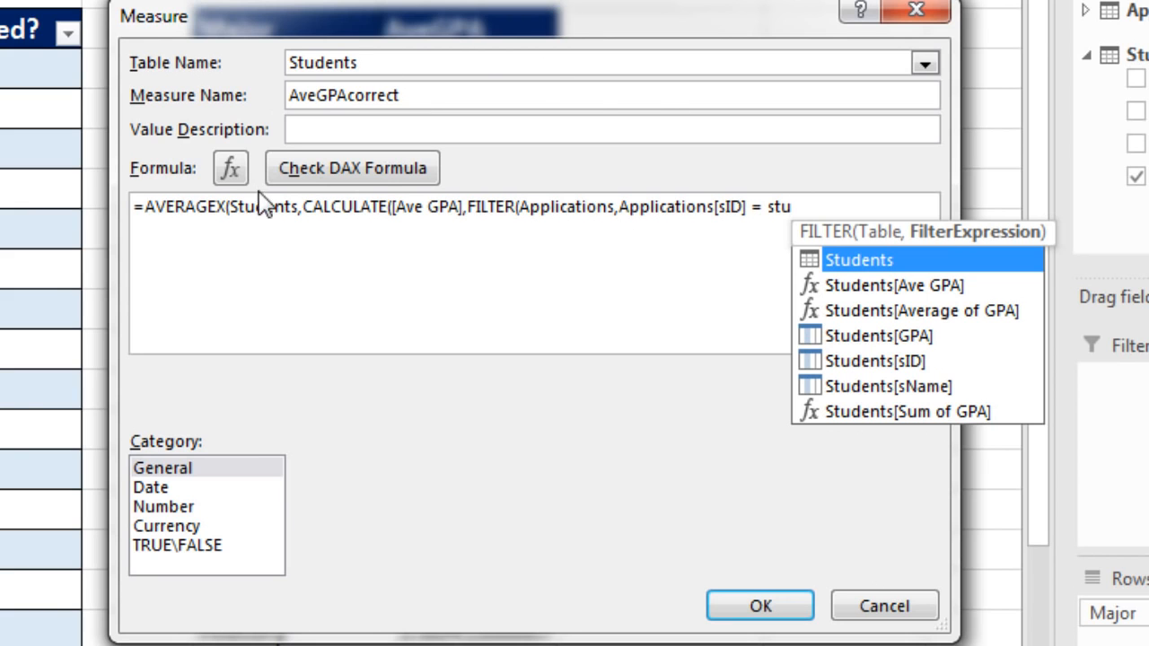
key(BackSpace)
key(BackSpace)
key(BackSpace)
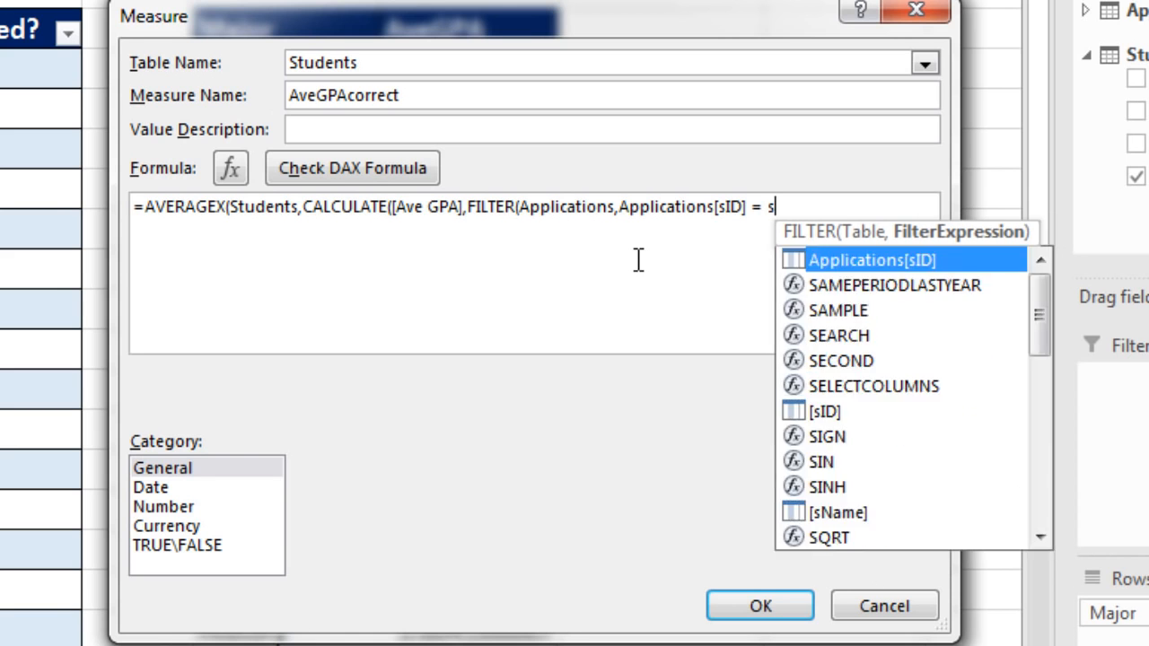
Complete the condition with EARLIER(Students[sID]), close all the open functions, and create the AveGPAcorrect measure
text(e)
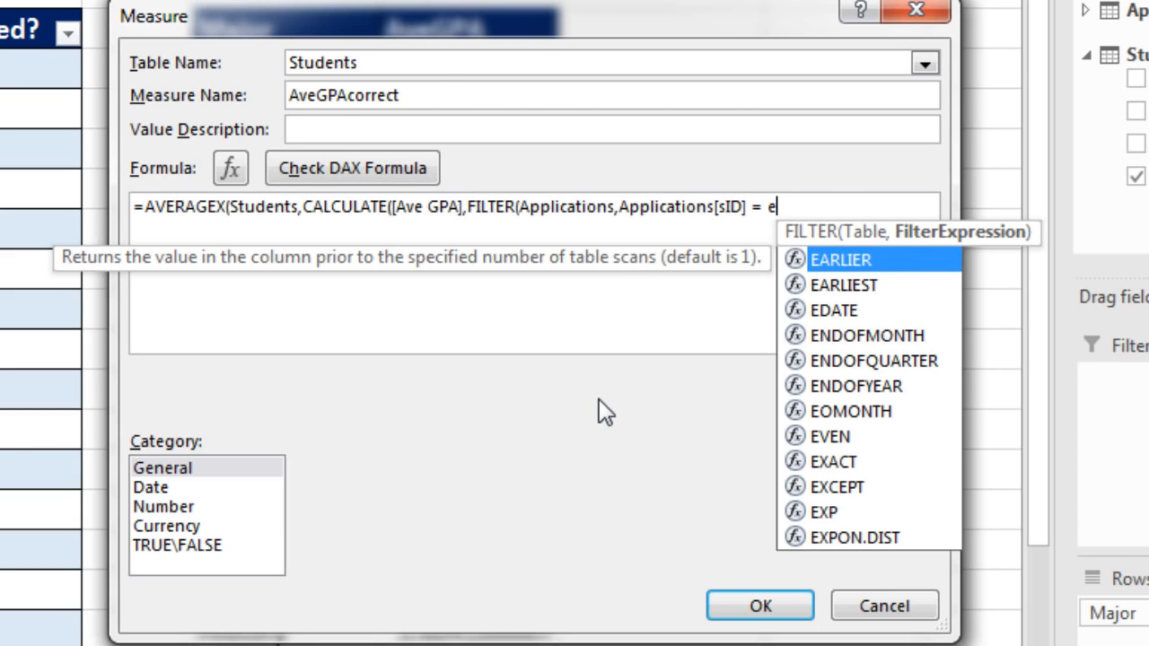
key(Tab)
double_click(944, 360)
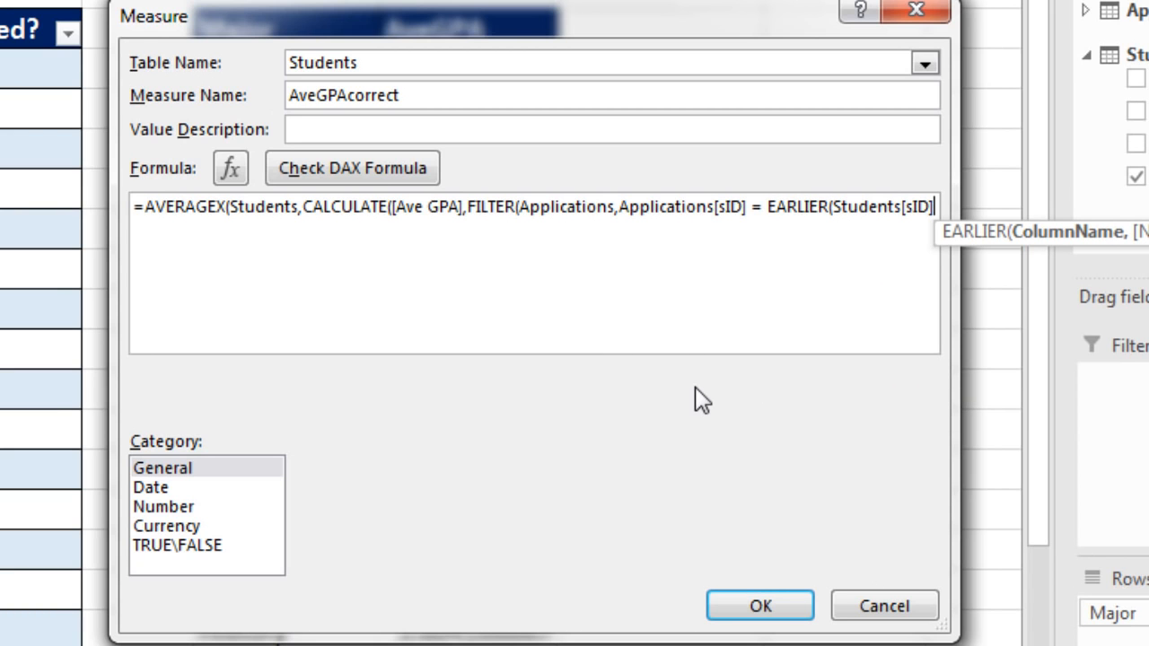
text())
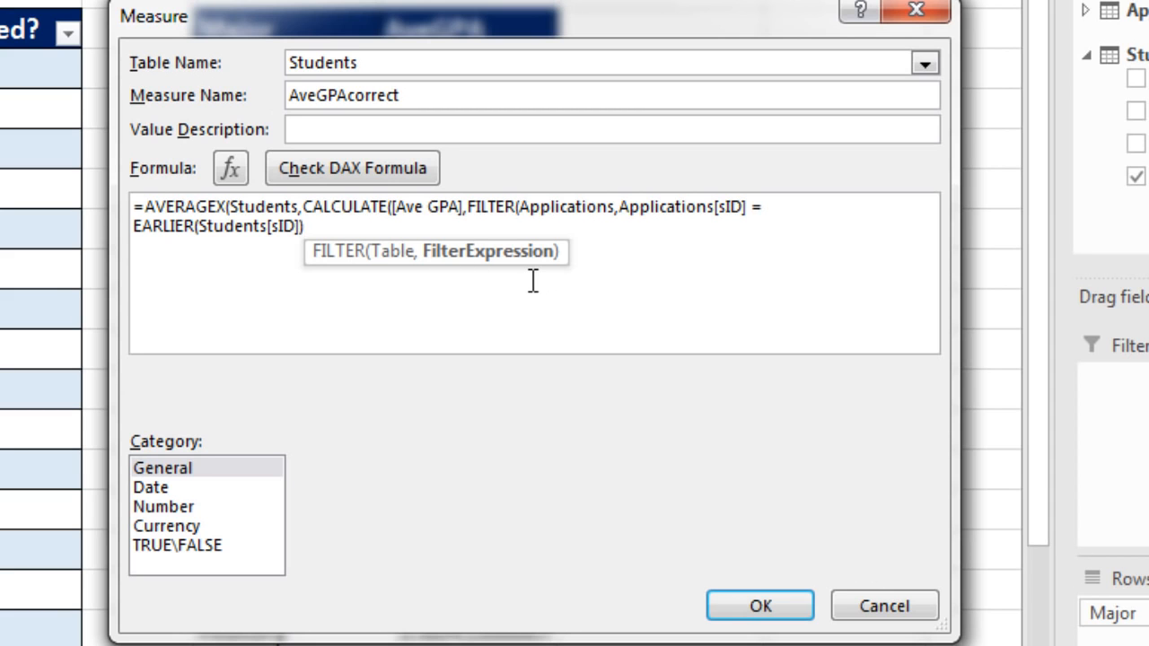
text())
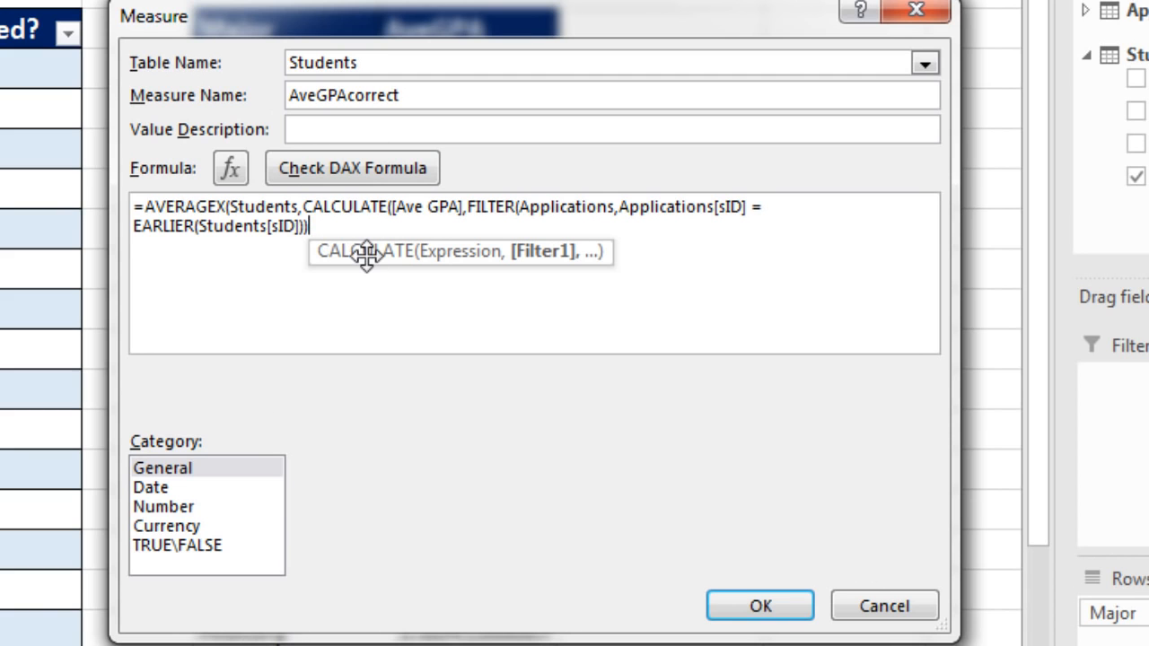
text())
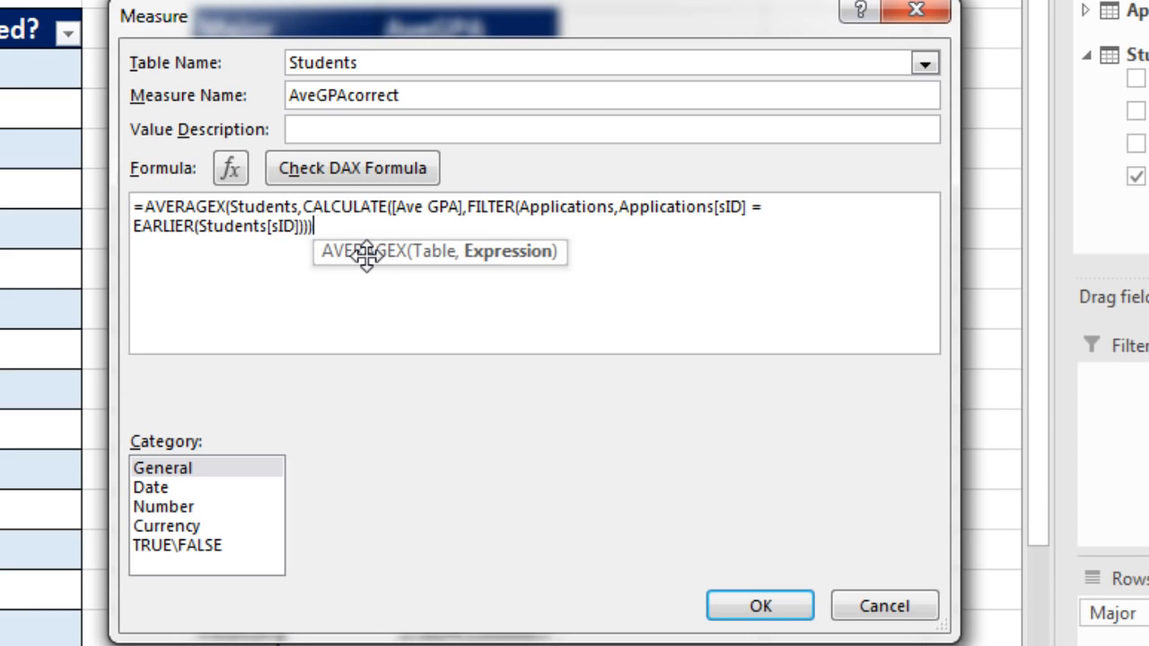
text())
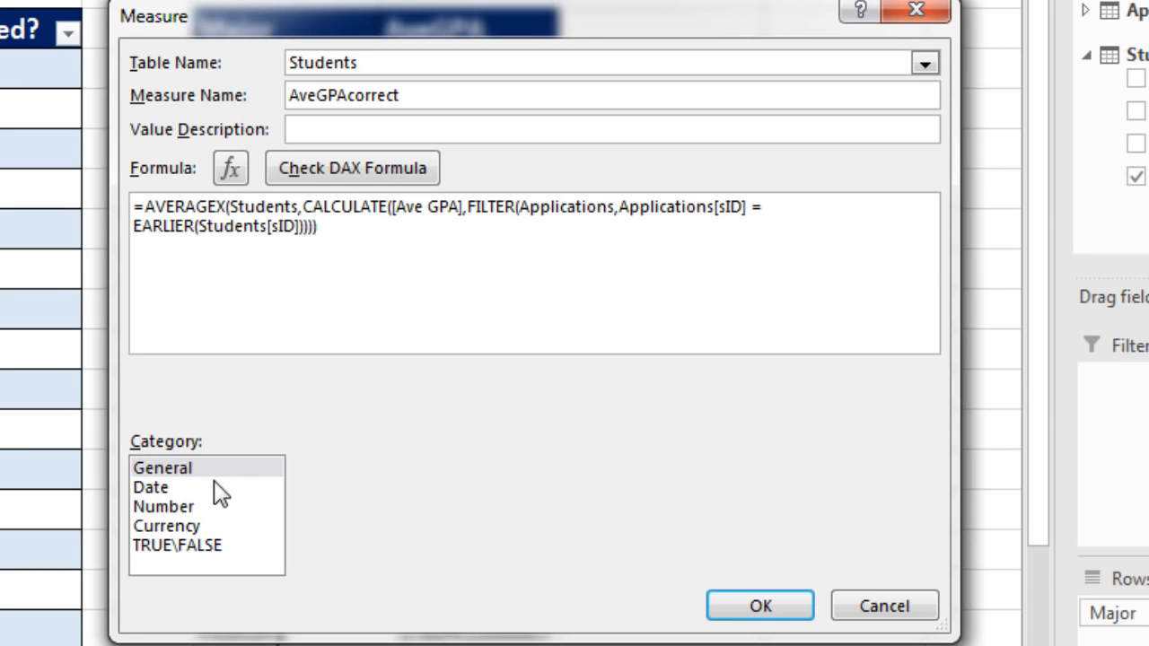
click(780, 606)
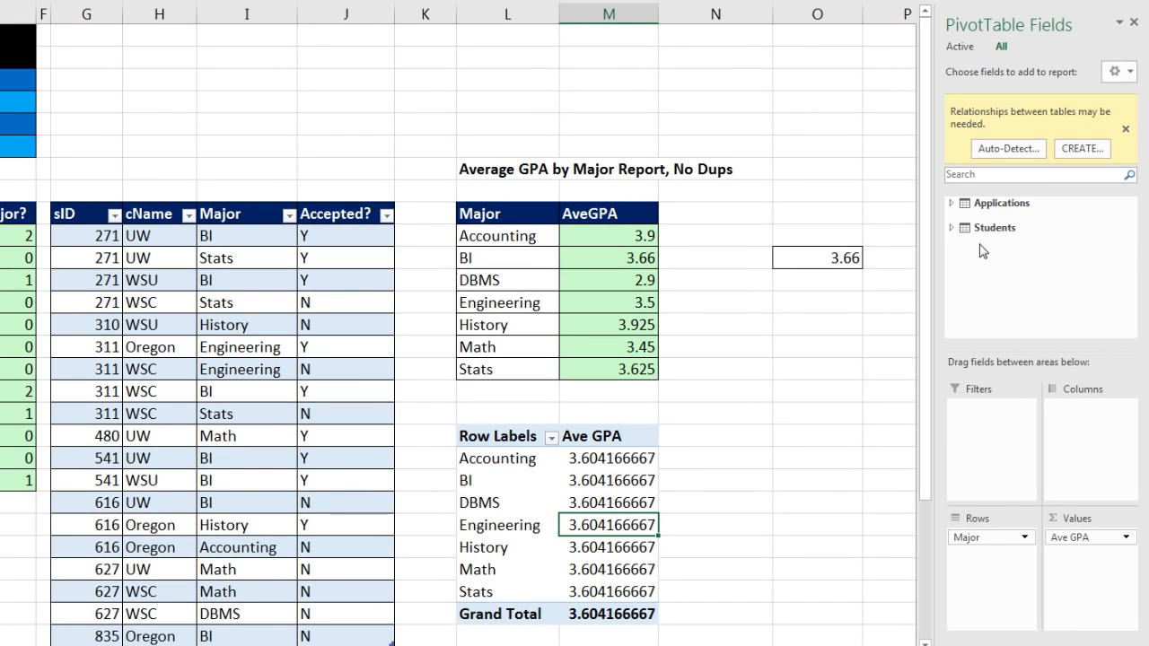
Add the AveGPAcorrect measure from the Students table to the PivotTable's values and show the report in tabular form
click(950, 229)
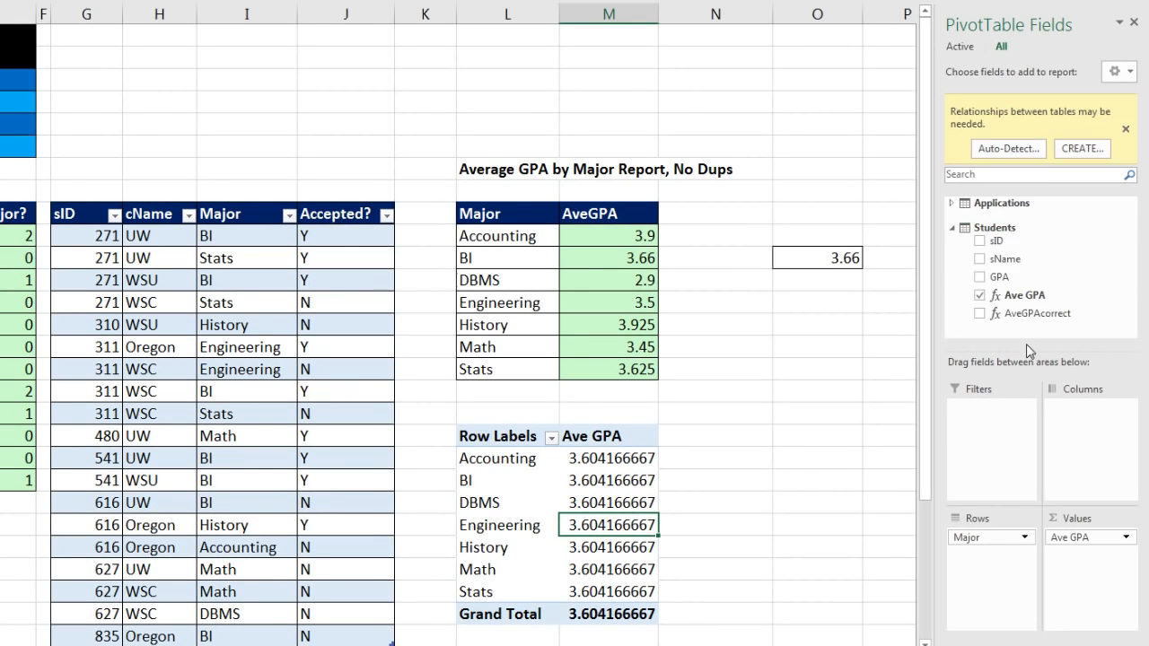
drag(1006, 315, 1067, 576)
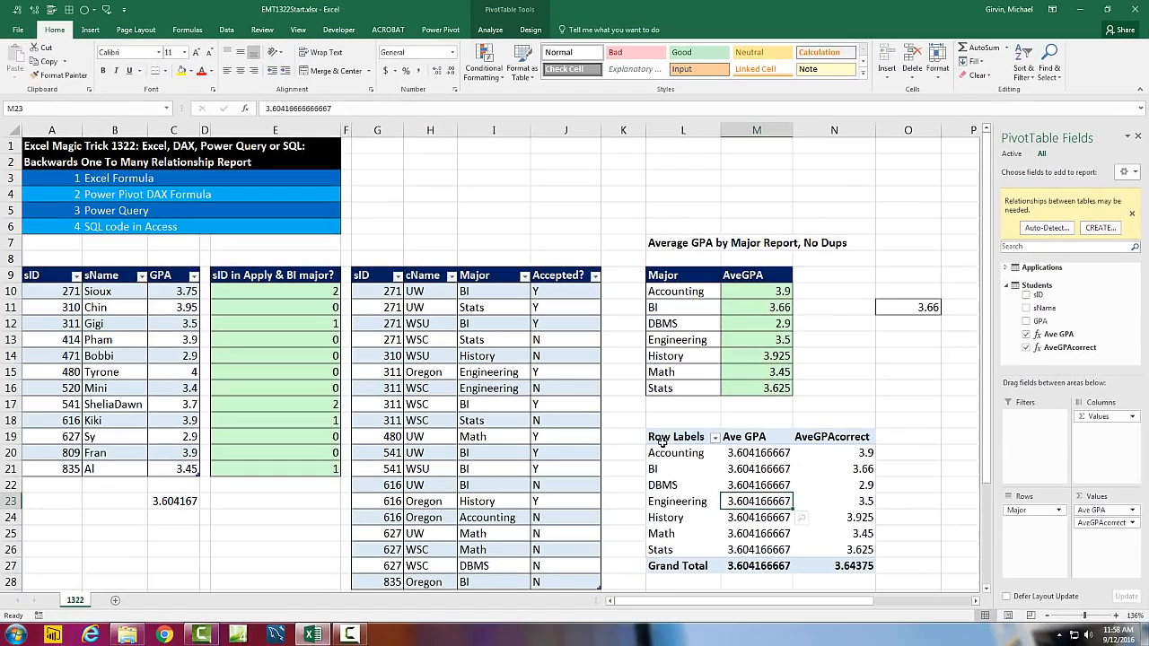
click(520, 34)
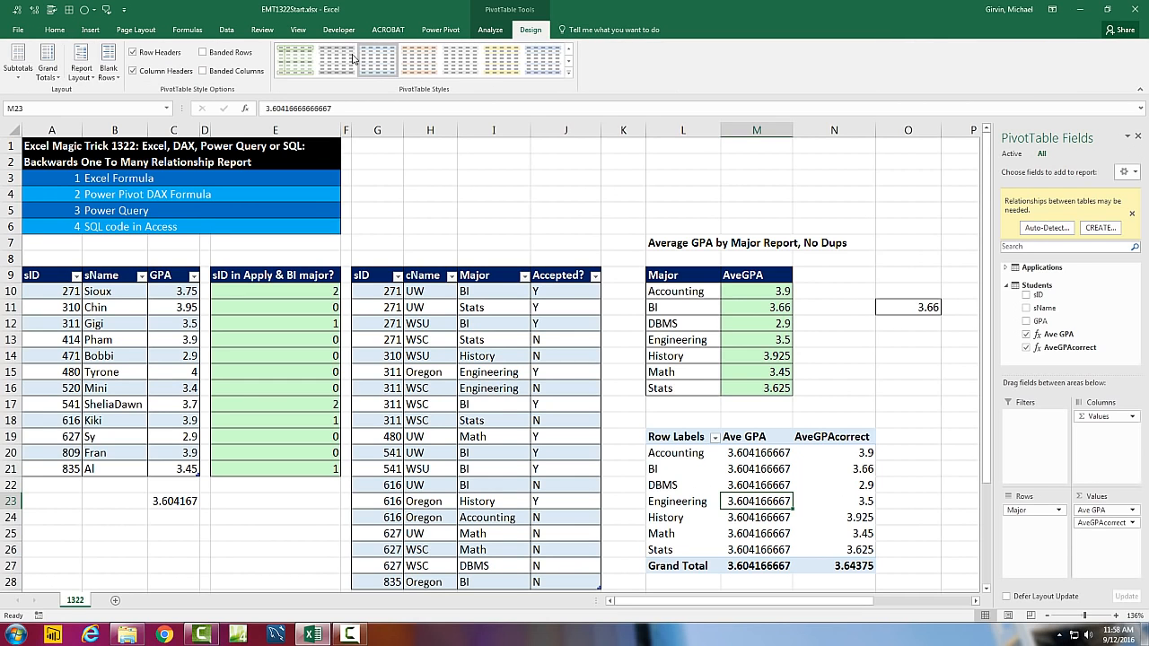
click(80, 70)
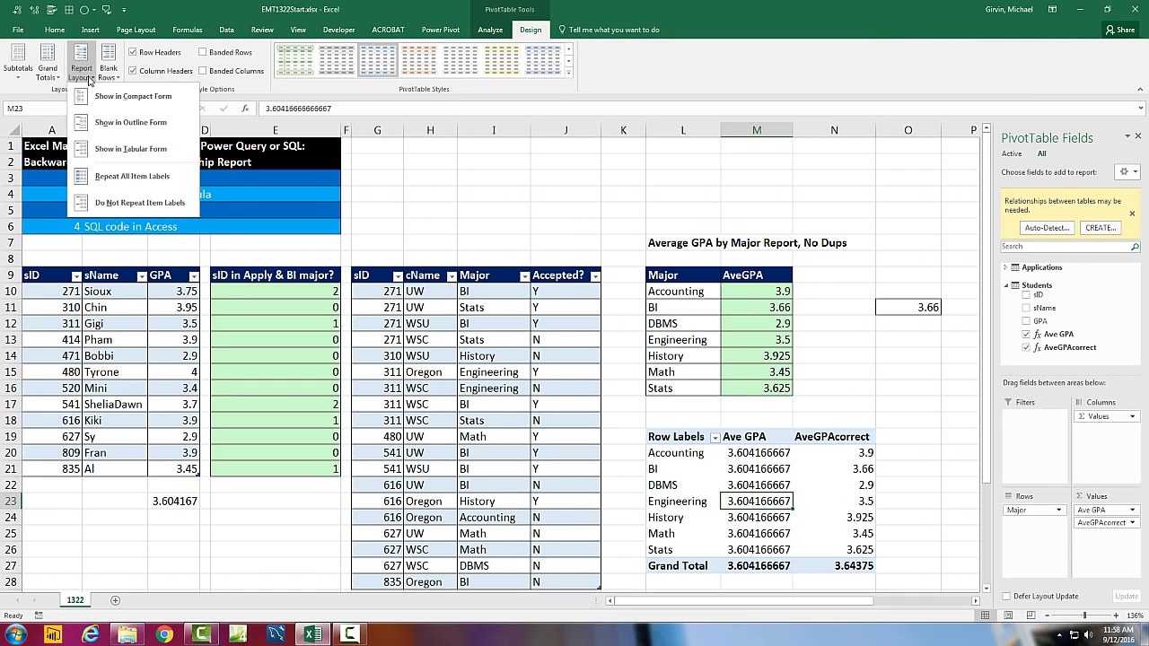
click(131, 149)
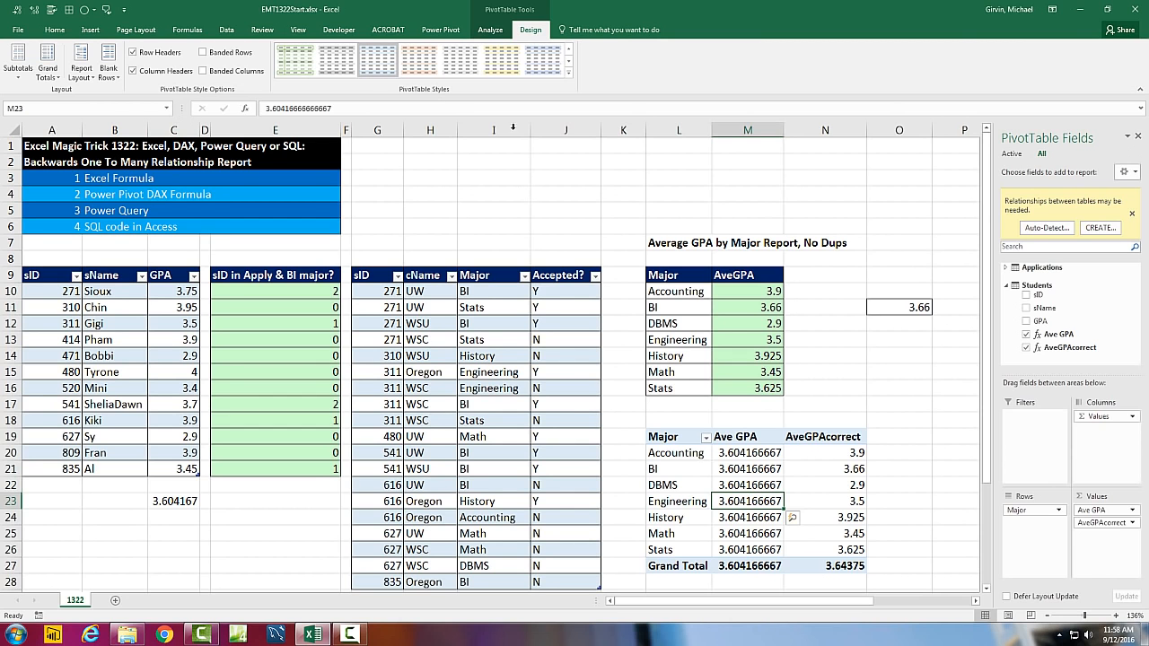
Review the array formula for Accounting's AveGPA, leaving it as an array formula, and compare it with the PivotTable's AveGPAcorrect and the source tables
double_click(720, 293)
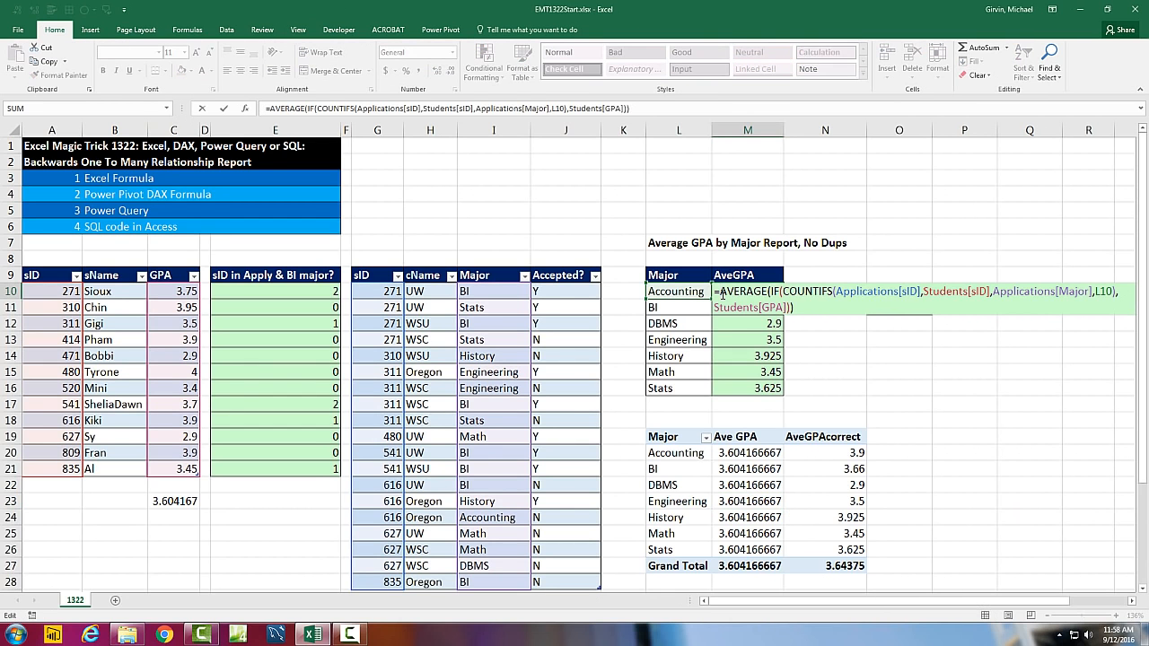
key(ctrl+shift+Return)
click(820, 458)
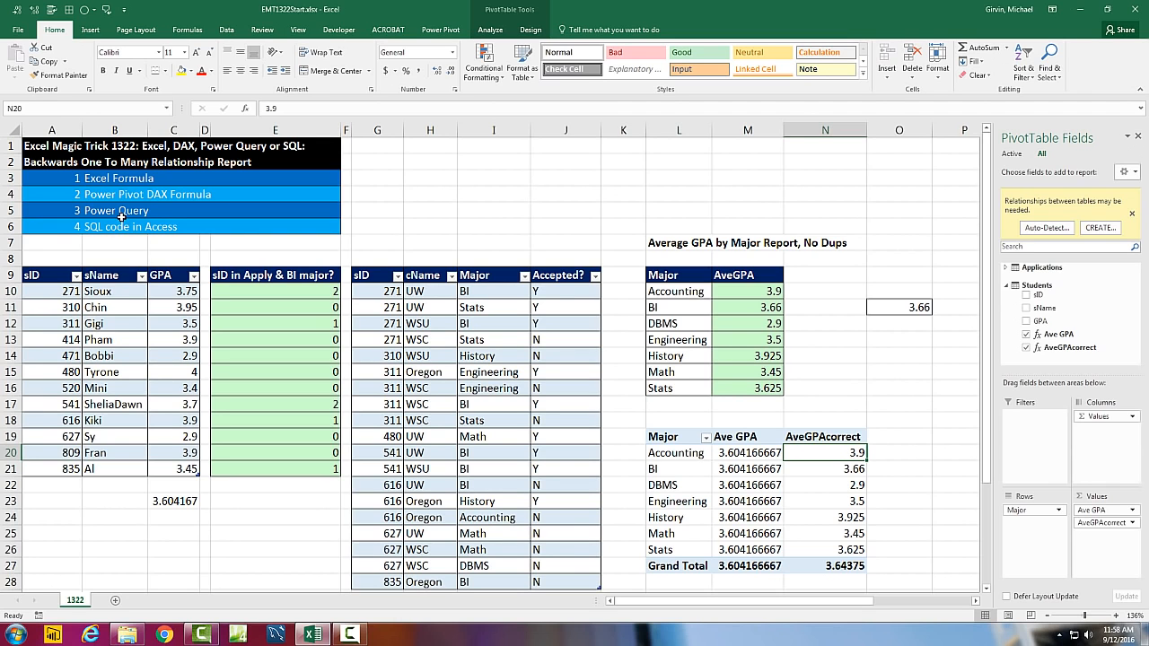
click(120, 323)
click(489, 324)
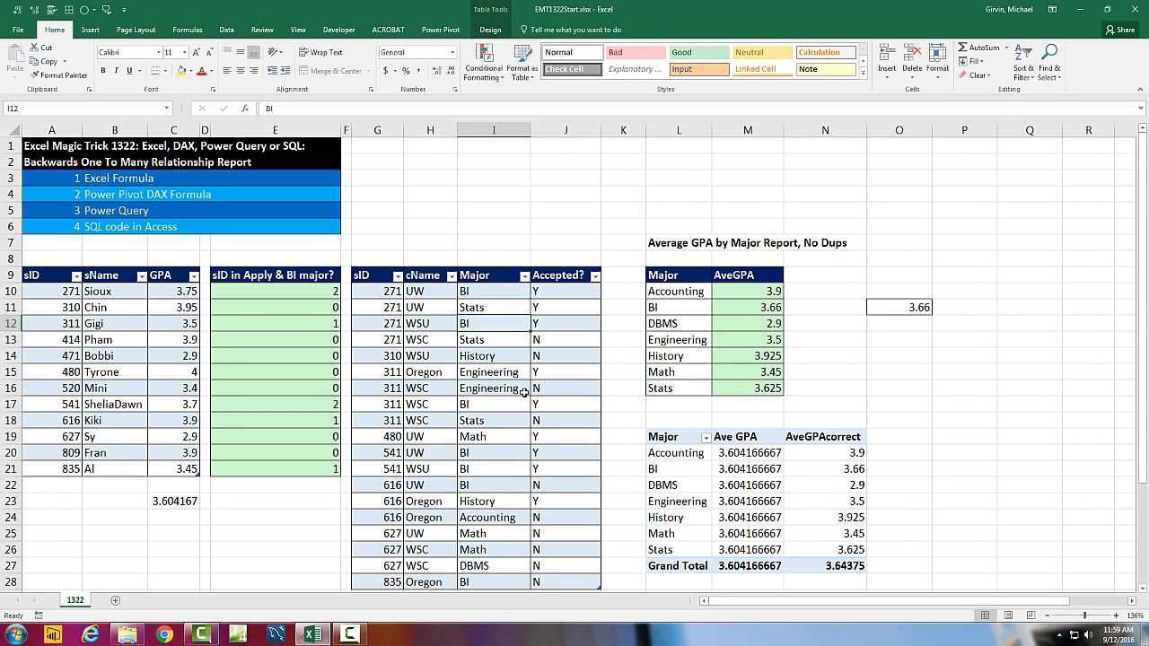
Load the Students table from the worksheet into the Power Query Editor
click(117, 307)
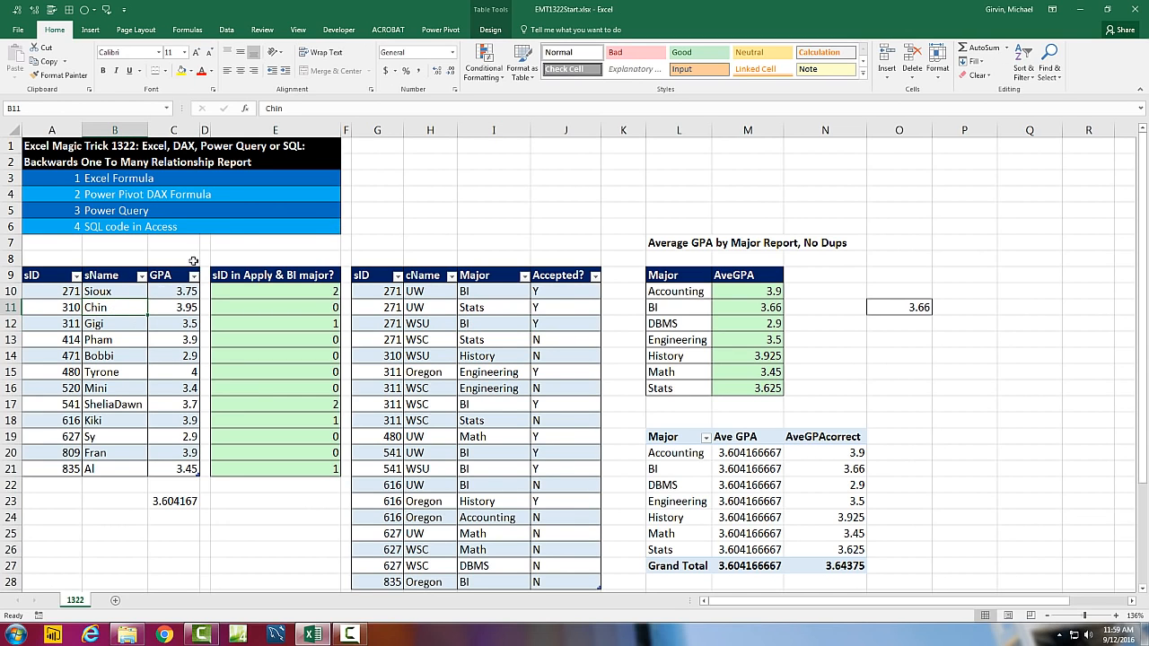
click(227, 31)
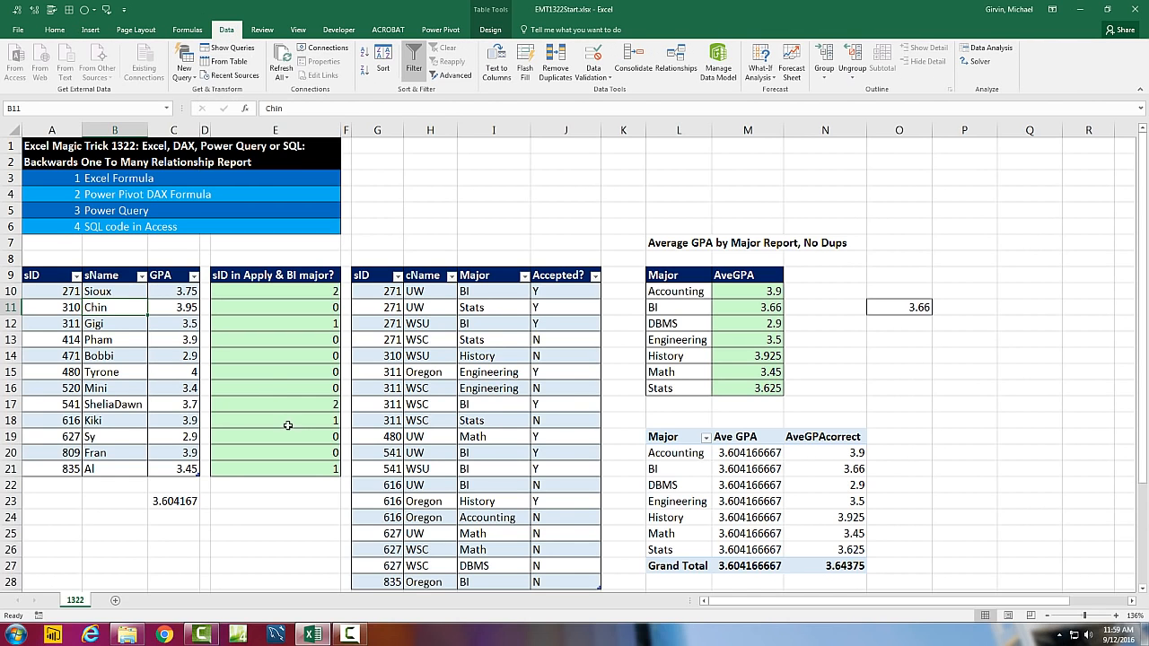
key(alt)
key(a)
key(p)
key(t)
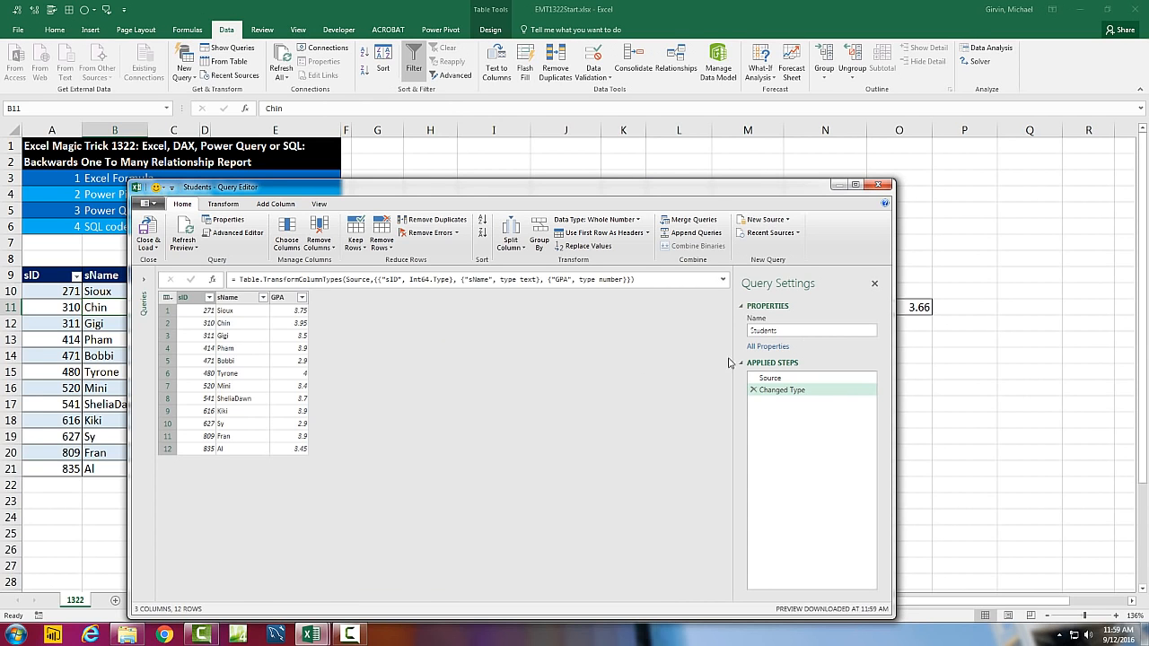
Load the Students query as a connection only and widen the workbook queries list
click(148, 244)
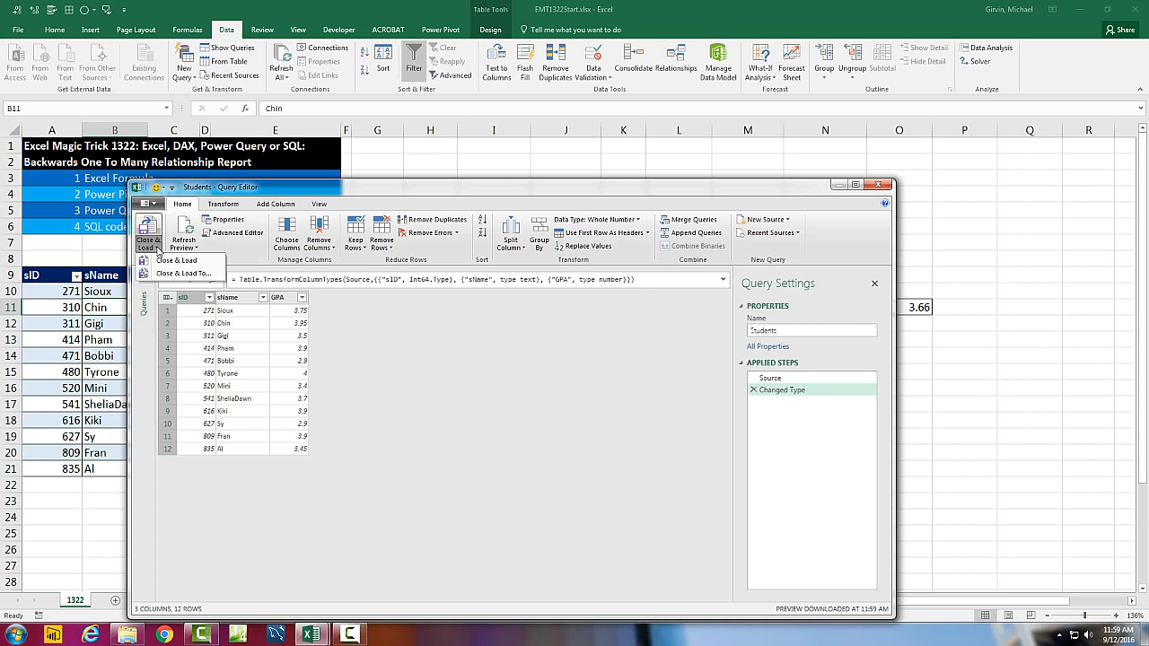
click(183, 273)
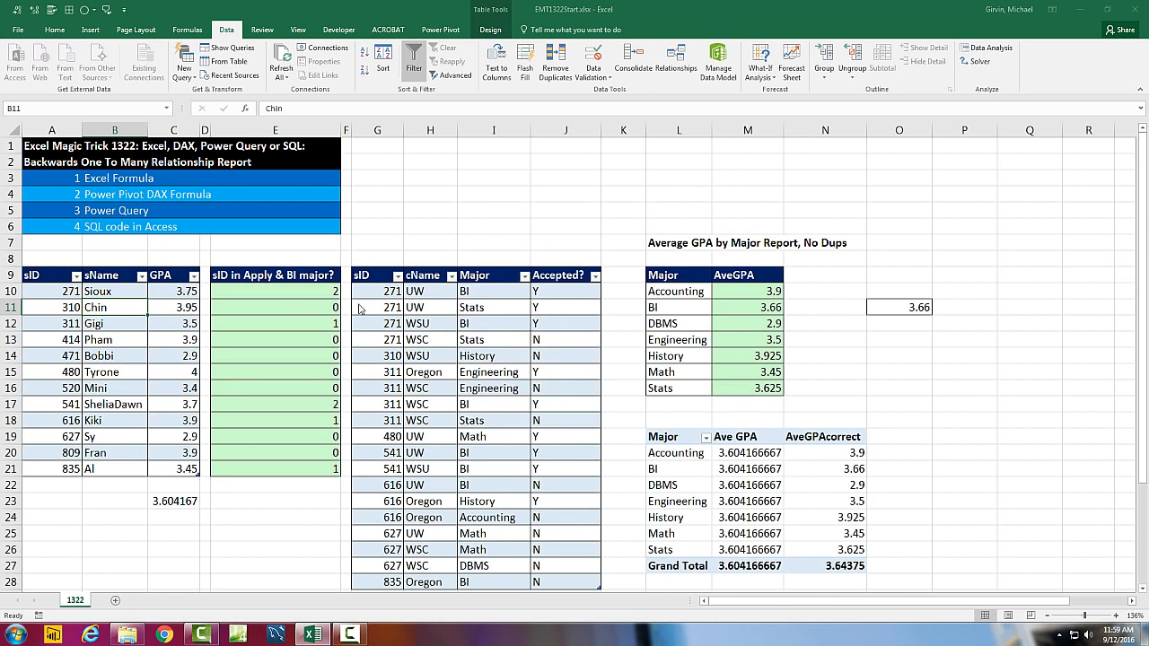
click(490, 279)
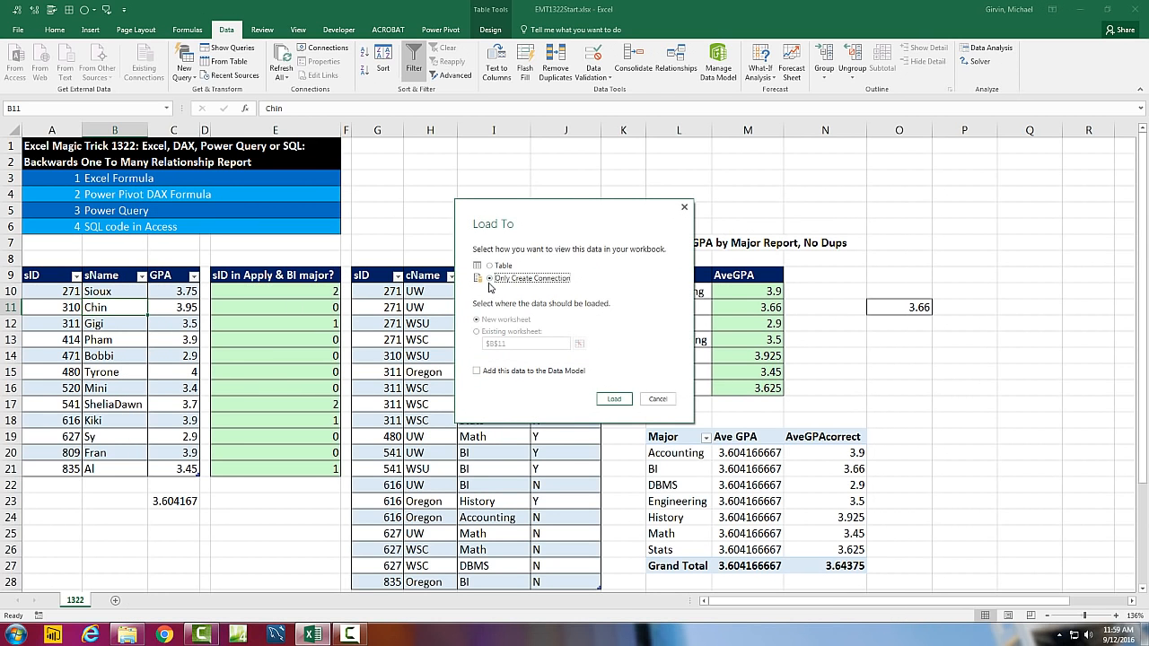
click(614, 400)
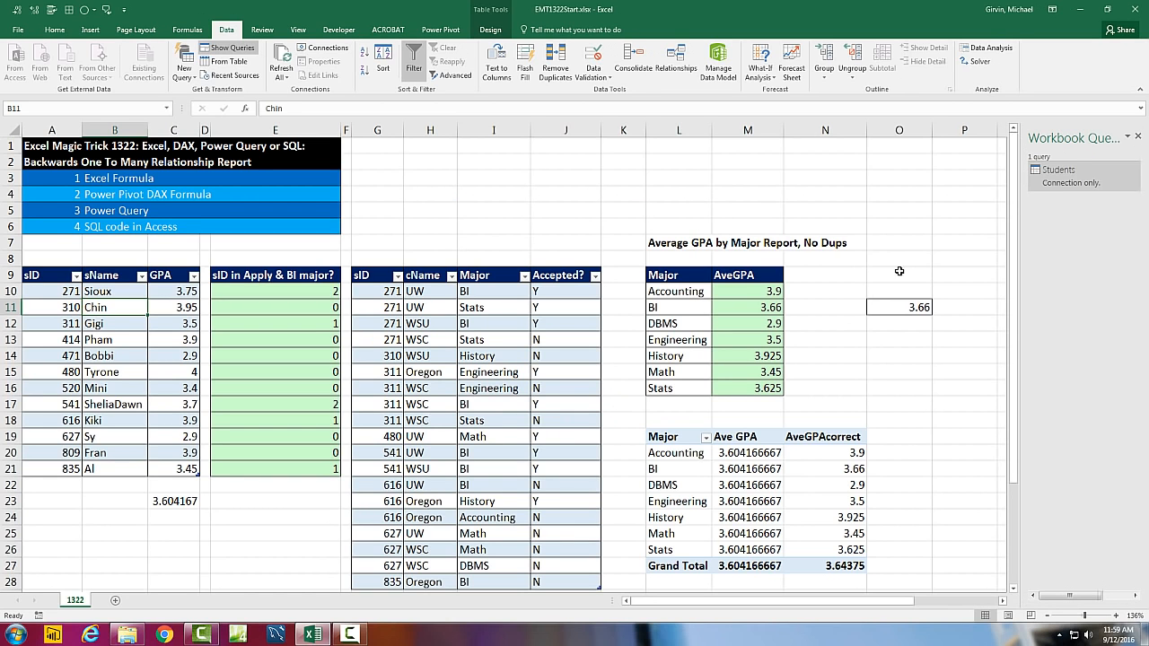
drag(1020, 200, 1002, 200)
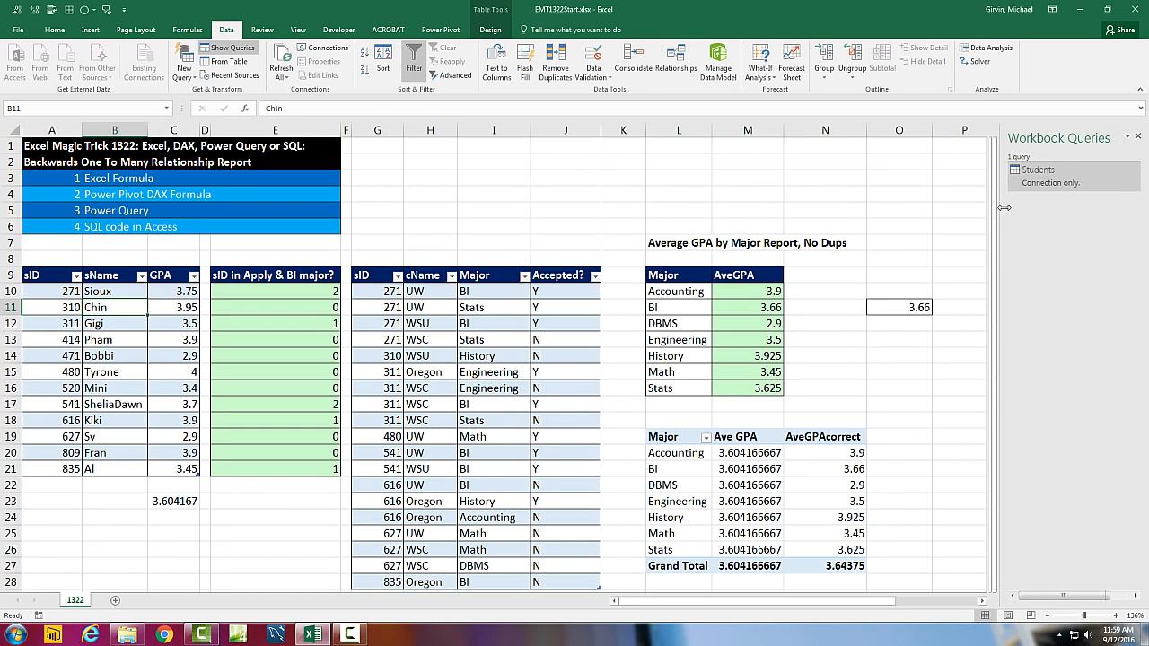
Load the Applications table with sID, cName, Major and Accepted? from the worksheet into the Query Editor
click(470, 324)
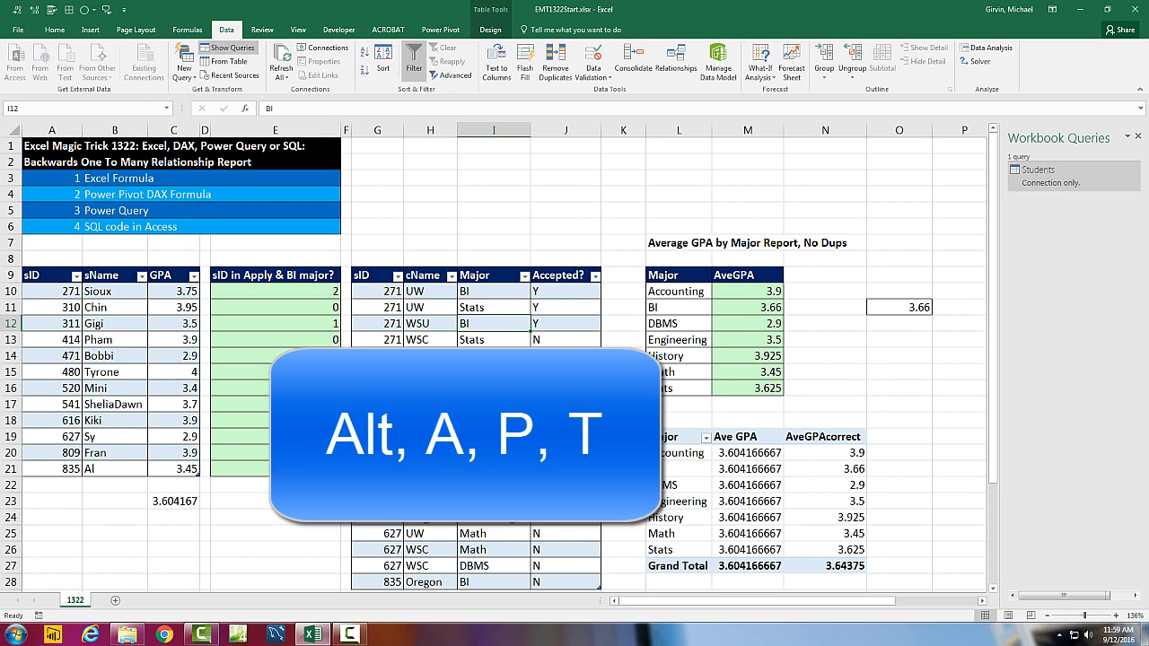
key(alt)
key(a)
key(p)
key(t)
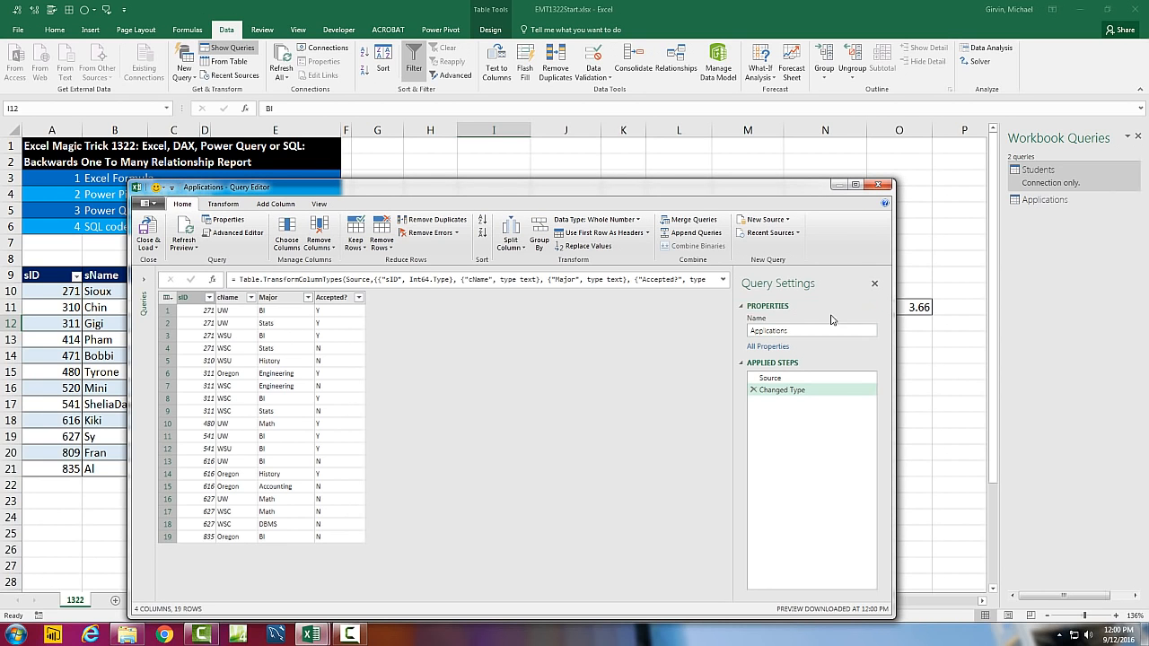
Close the Applications query and load it as a connection only
click(148, 244)
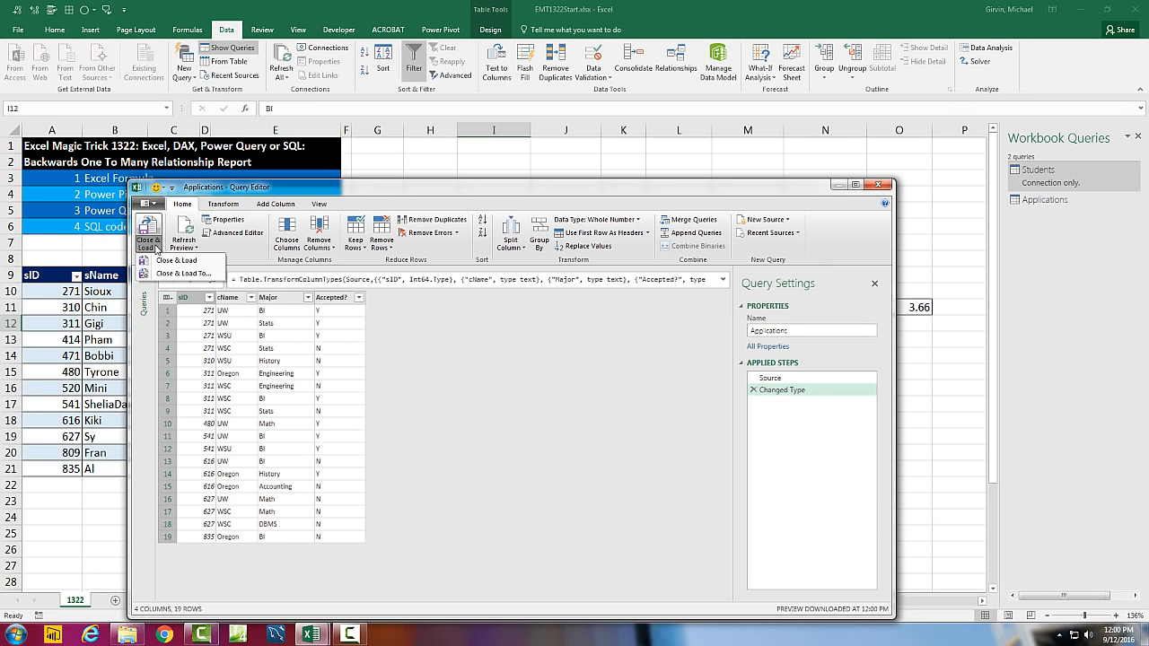
click(166, 275)
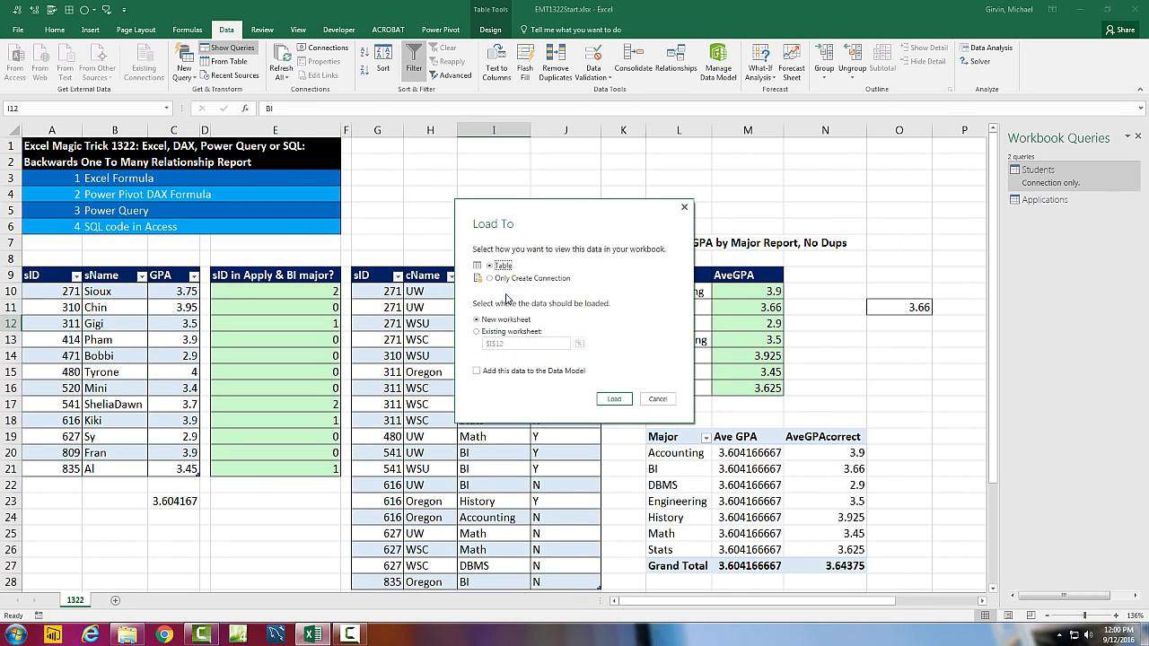
click(492, 282)
click(613, 399)
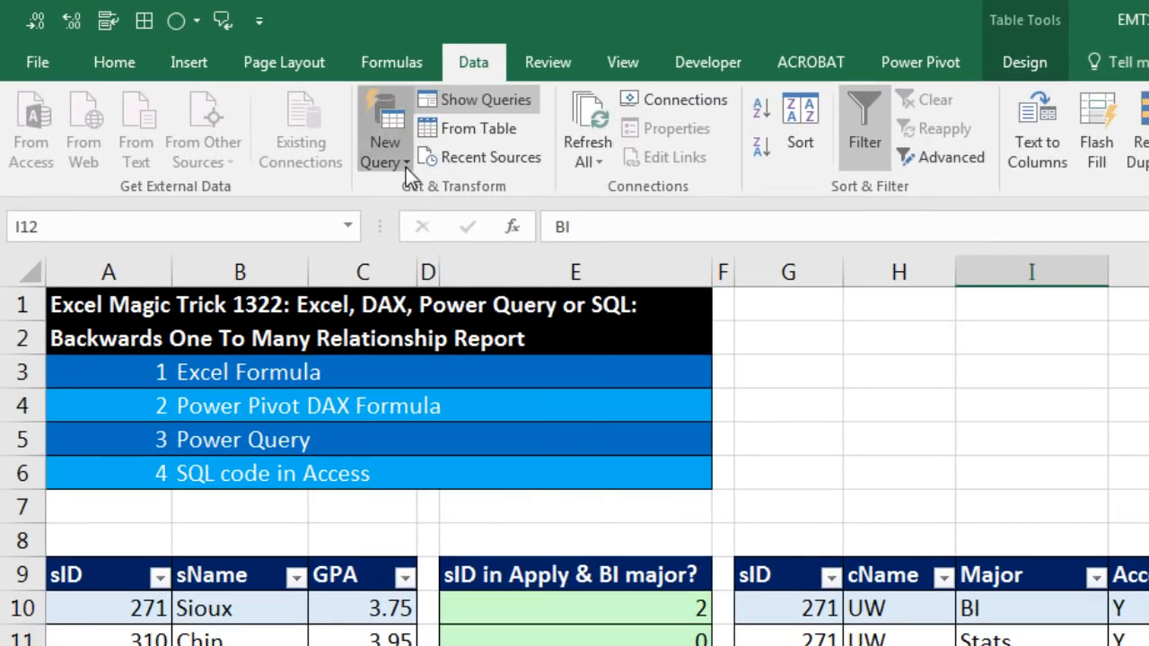
Start a merge query with Students as the first table and Applications as the second, matching both on sID
click(342, 135)
mouse_move(473, 413)
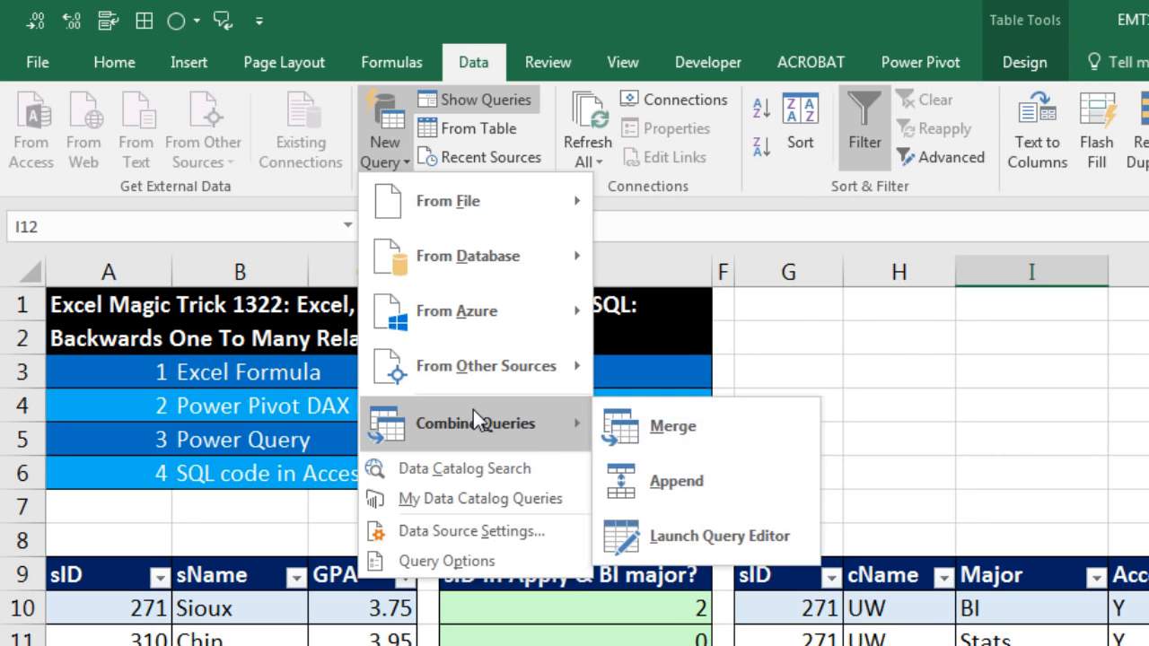
click(643, 436)
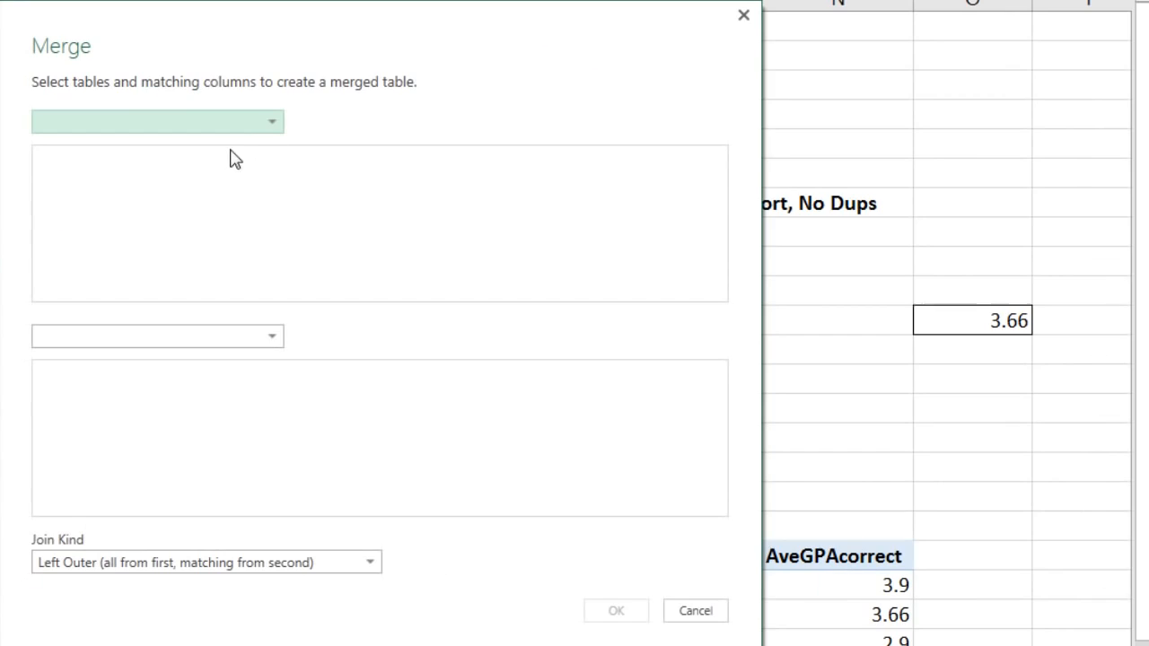
click(273, 126)
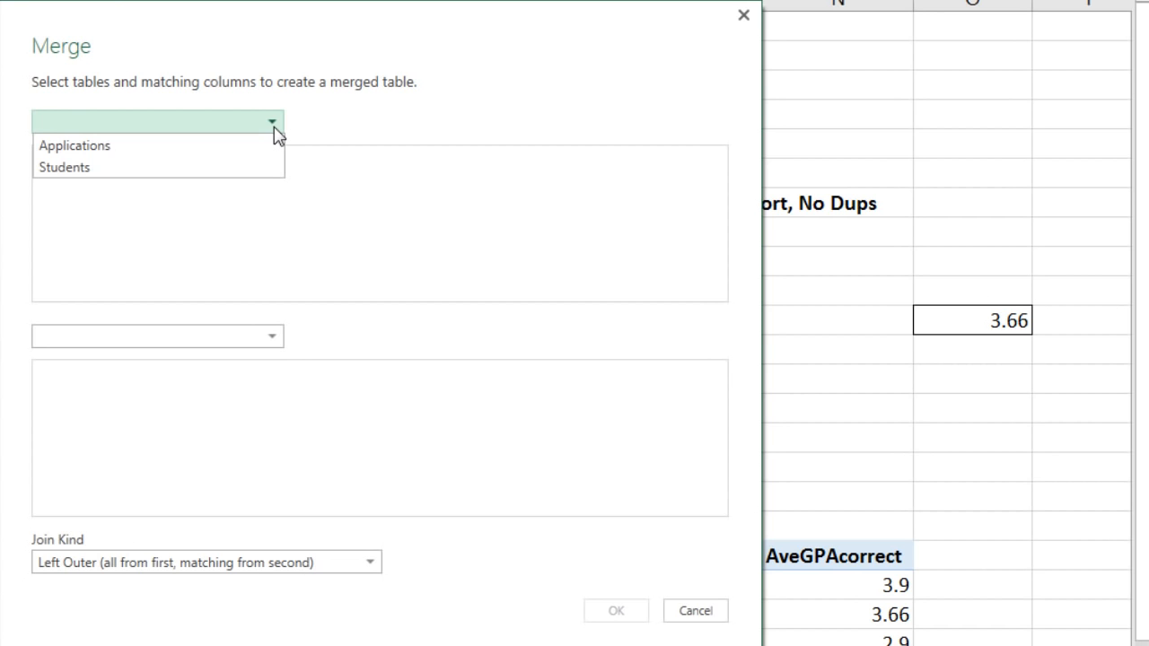
click(216, 167)
click(50, 158)
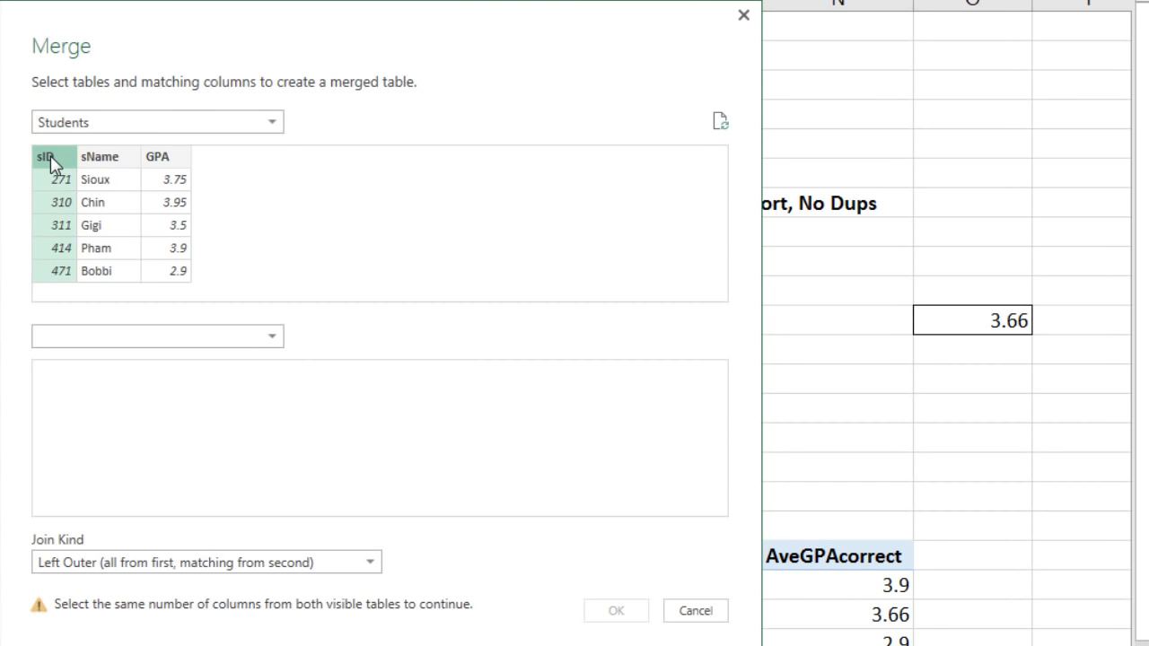
click(265, 337)
click(103, 360)
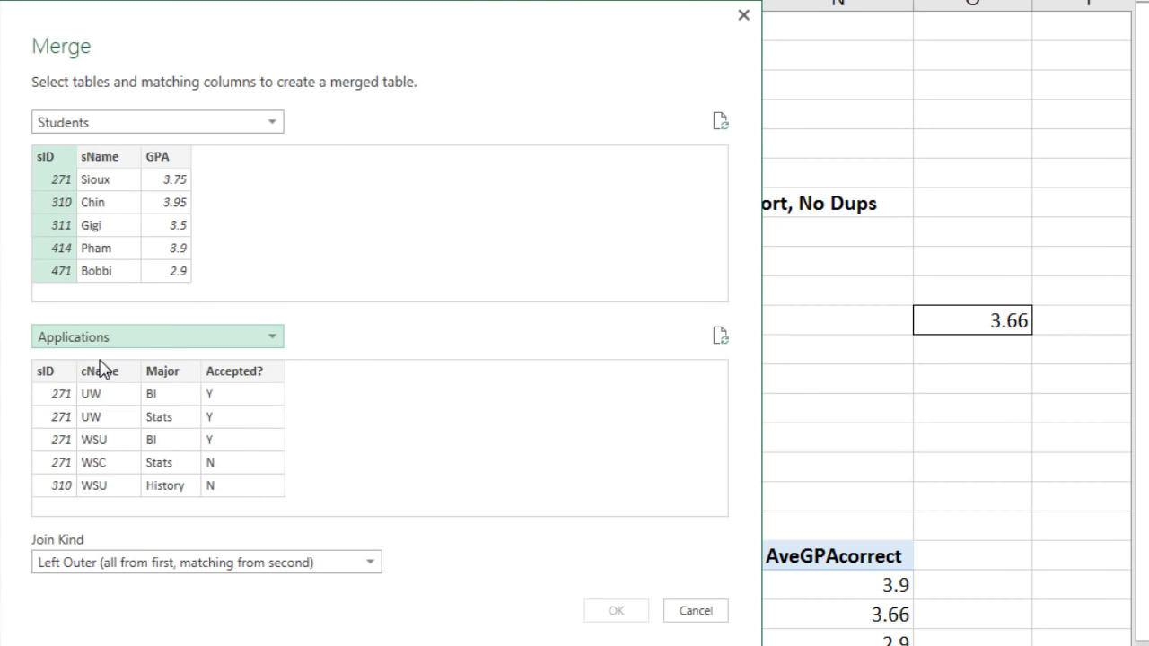
click(60, 372)
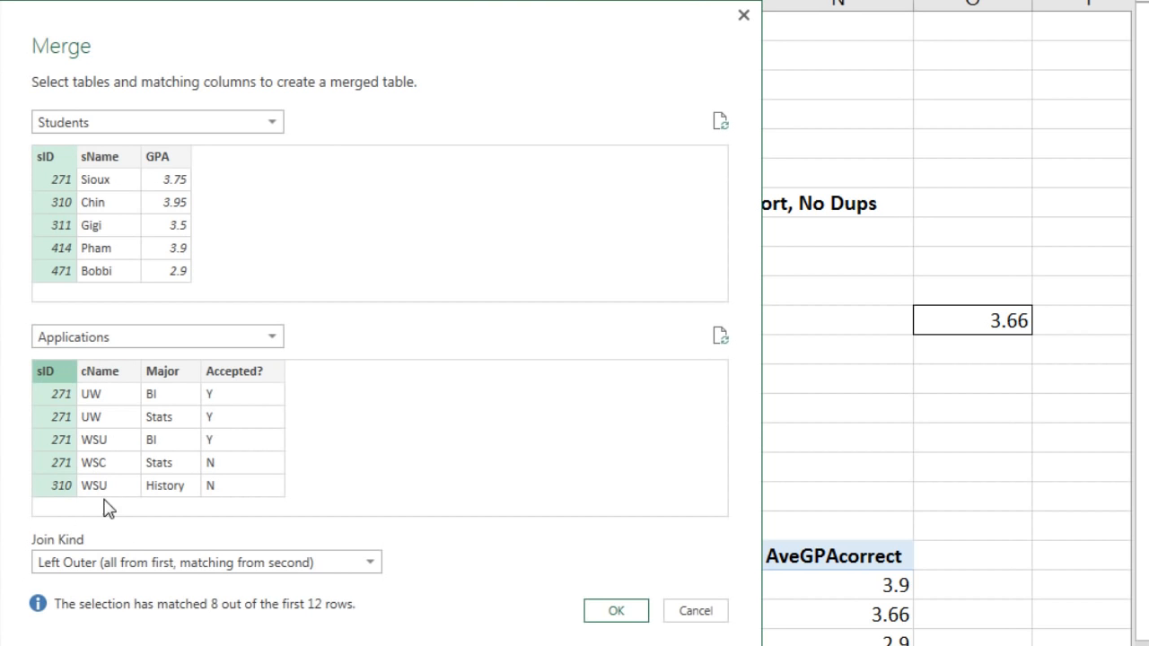
Set the join kind to Inner (only matching rows) and create the merged query
click(369, 562)
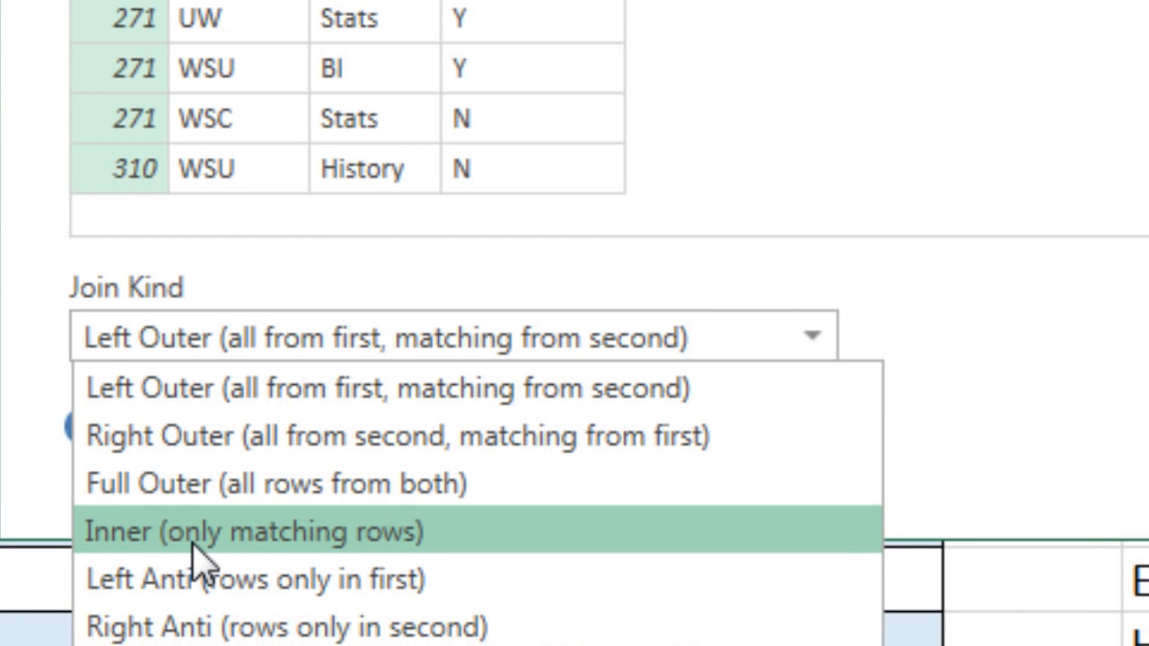
click(287, 538)
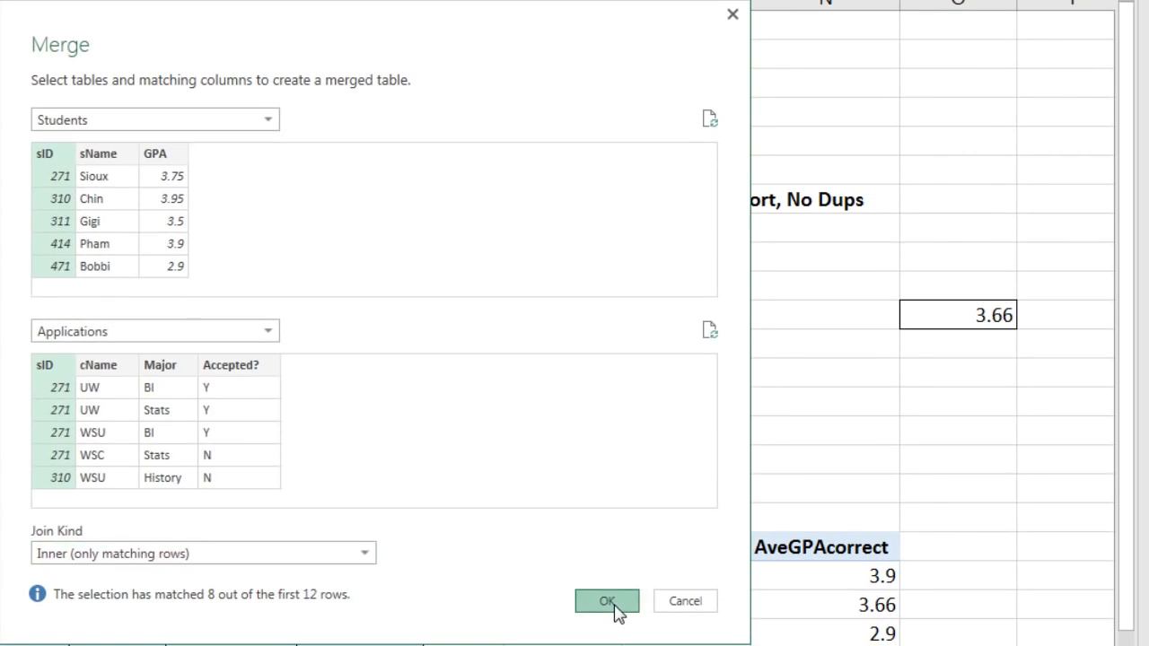
click(610, 603)
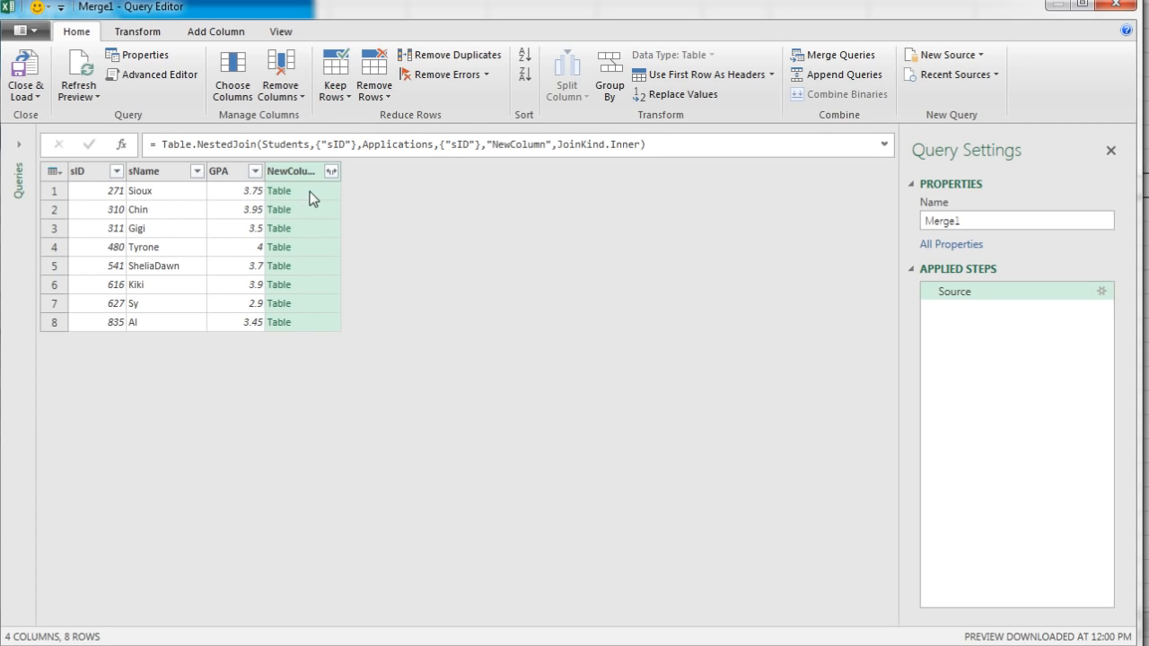
Expand NewColumn to all of its Applications columns without using the original column name as prefix
click(331, 171)
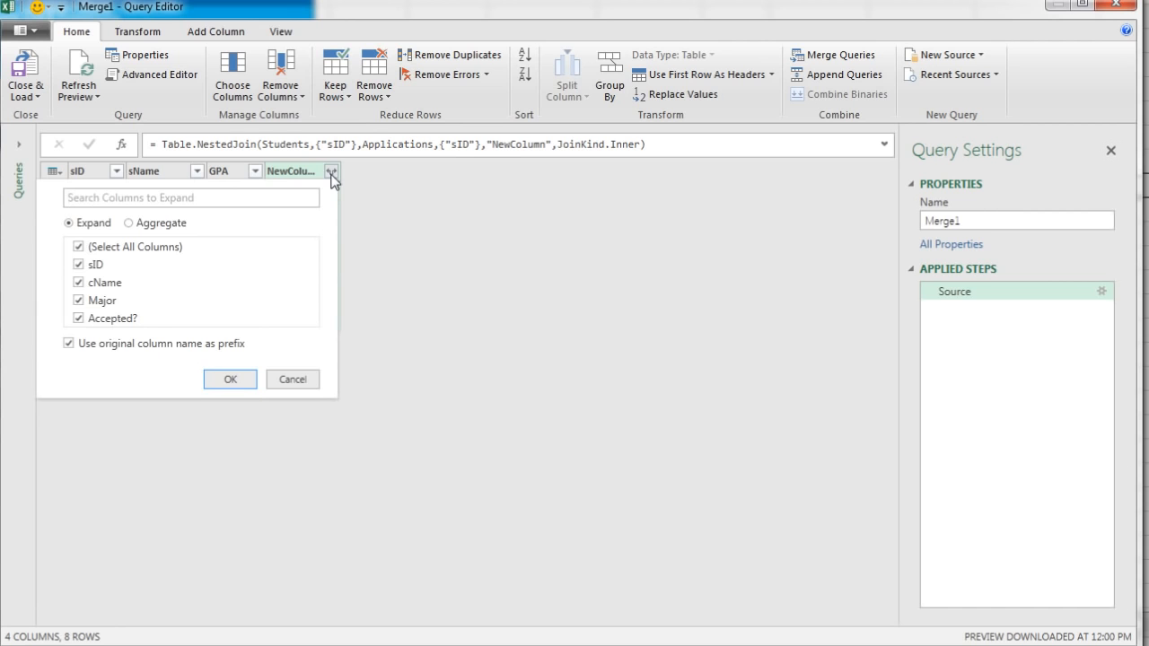
click(70, 345)
click(244, 386)
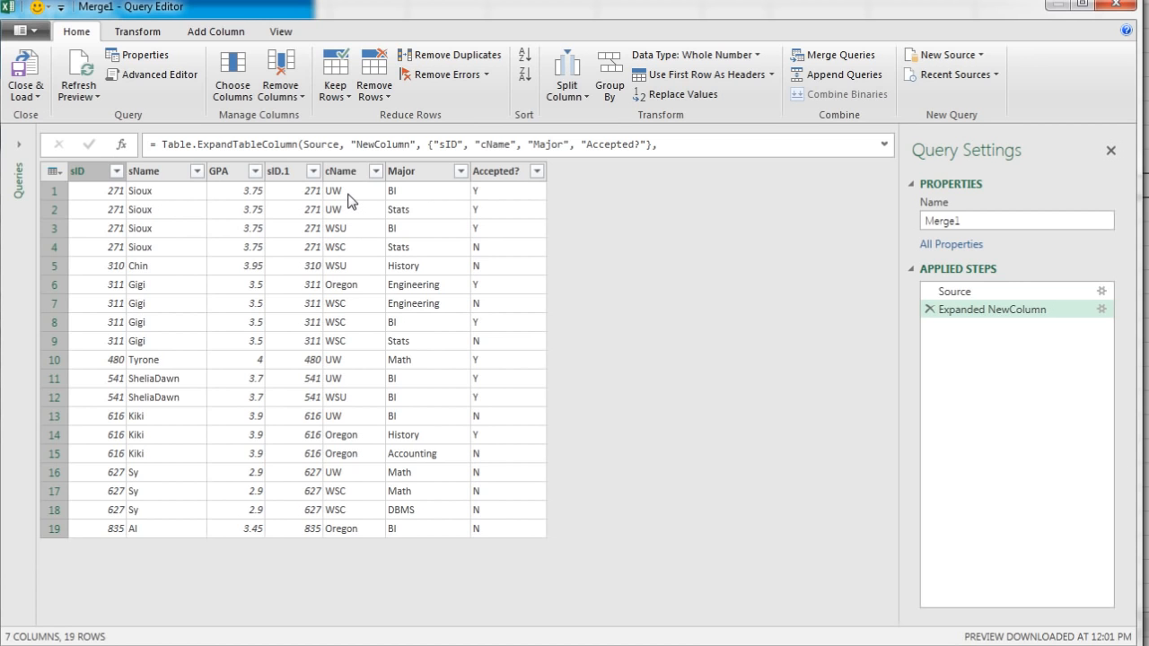
Move Major and GPA ahead of sID and remove all columns other than these three
drag(421, 171, 103, 179)
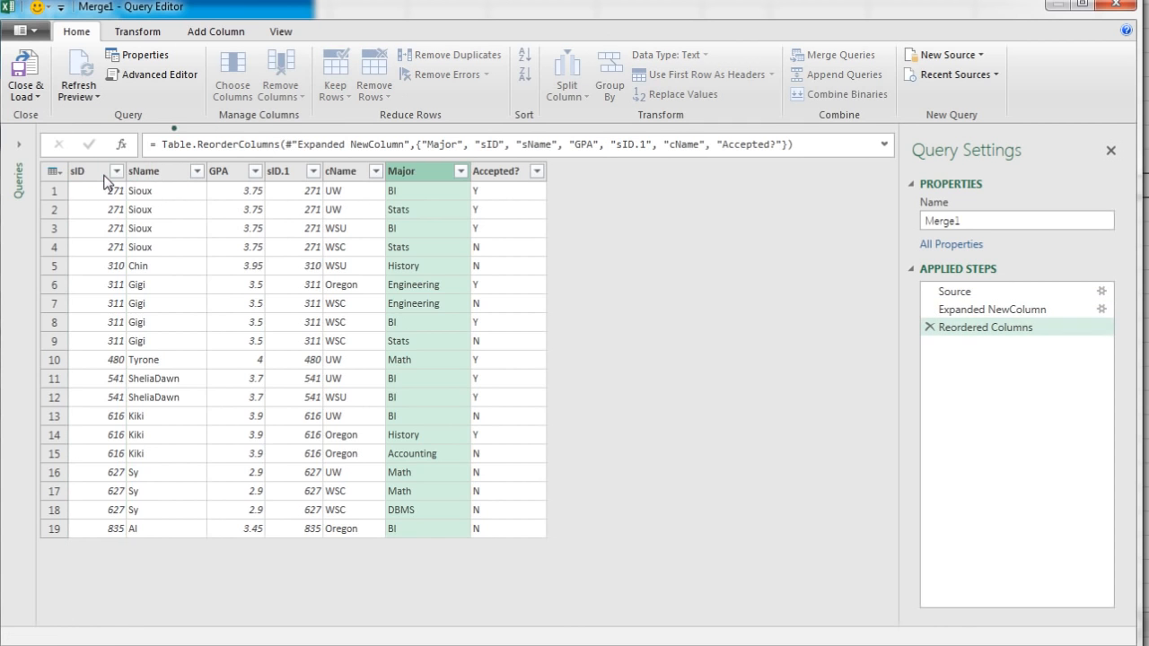
drag(320, 172, 190, 172)
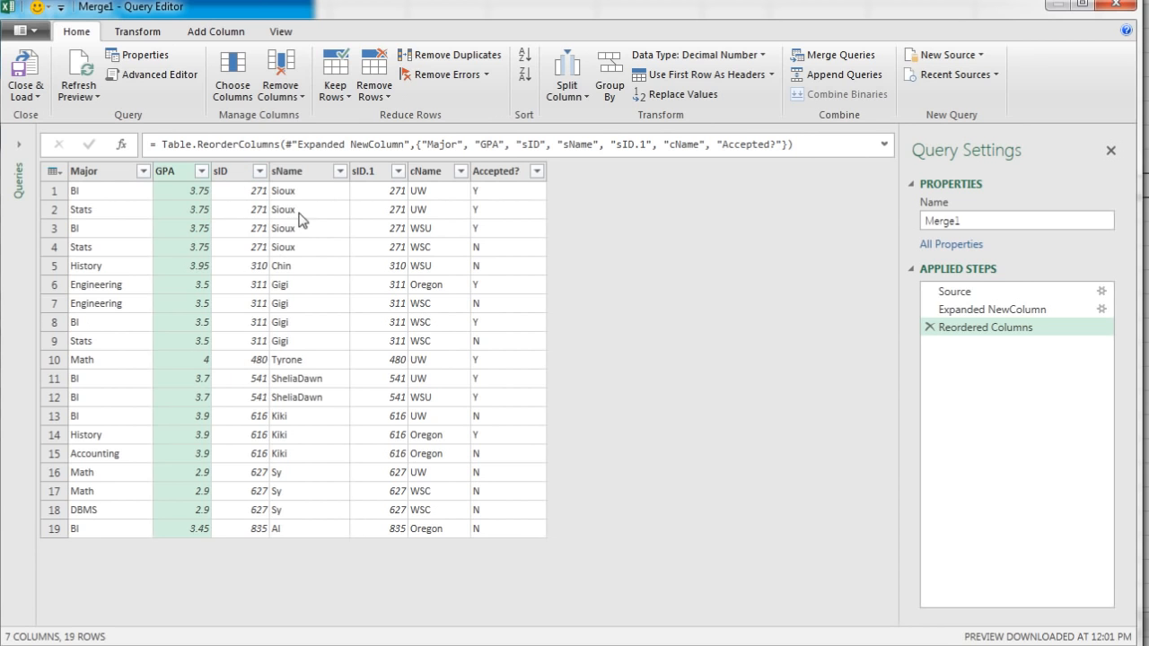
click(88, 176)
key(shift)
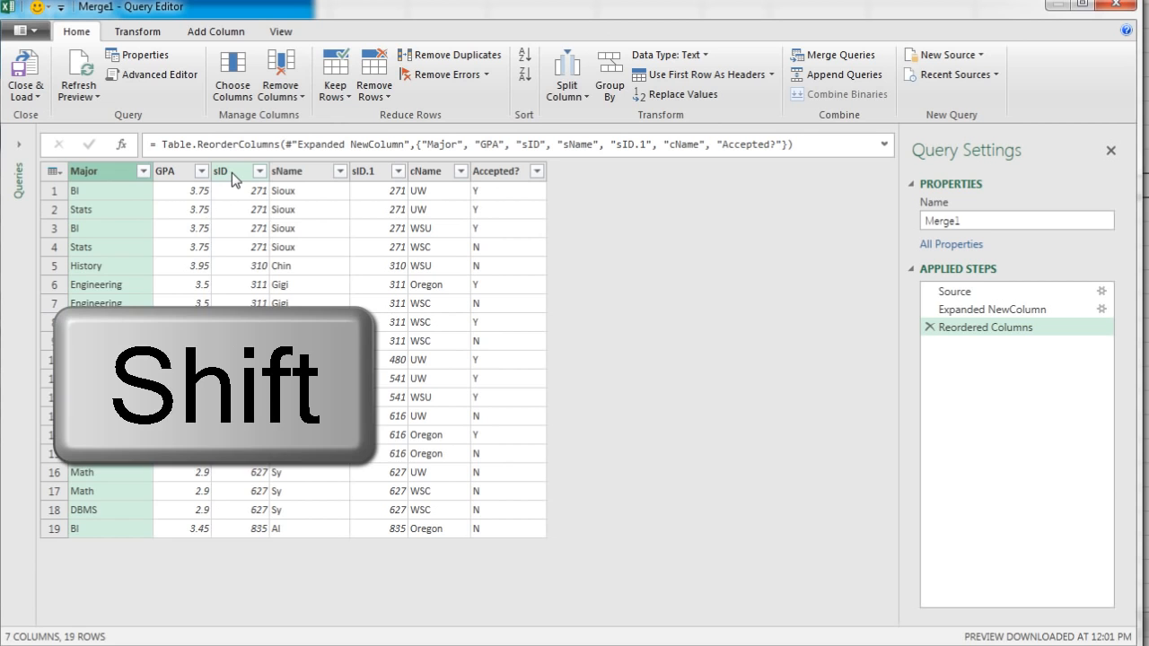
shift+click(232, 172)
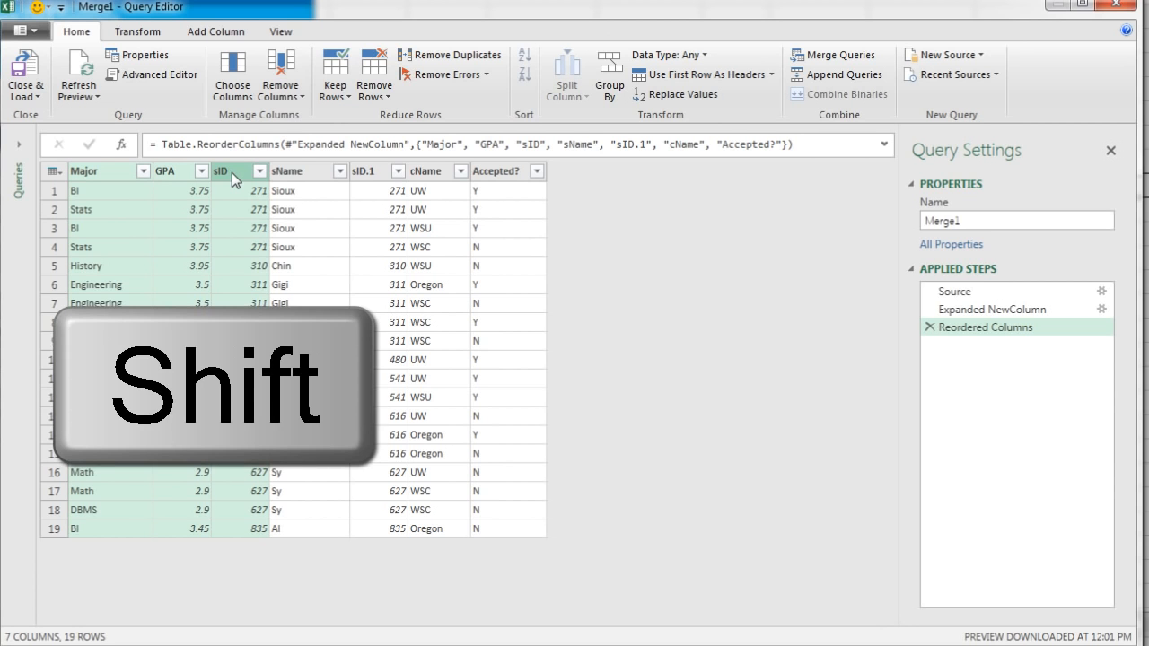
right_click(239, 176)
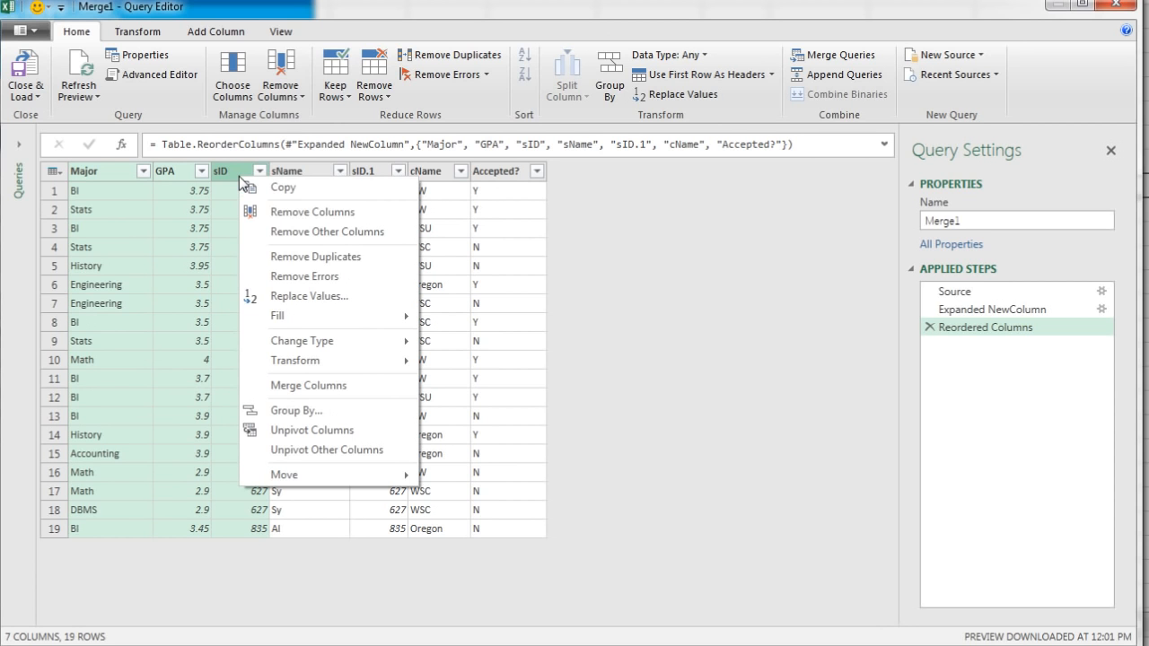
click(287, 235)
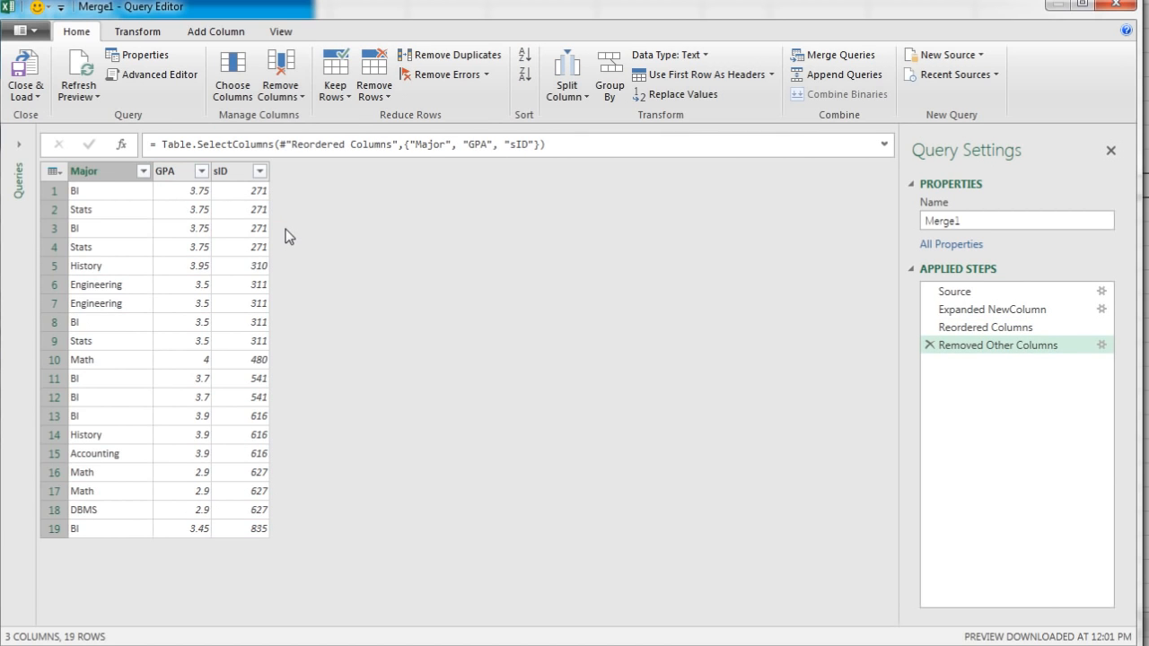
Remove duplicate rows based on the Major, GPA and sID columns together
click(131, 170)
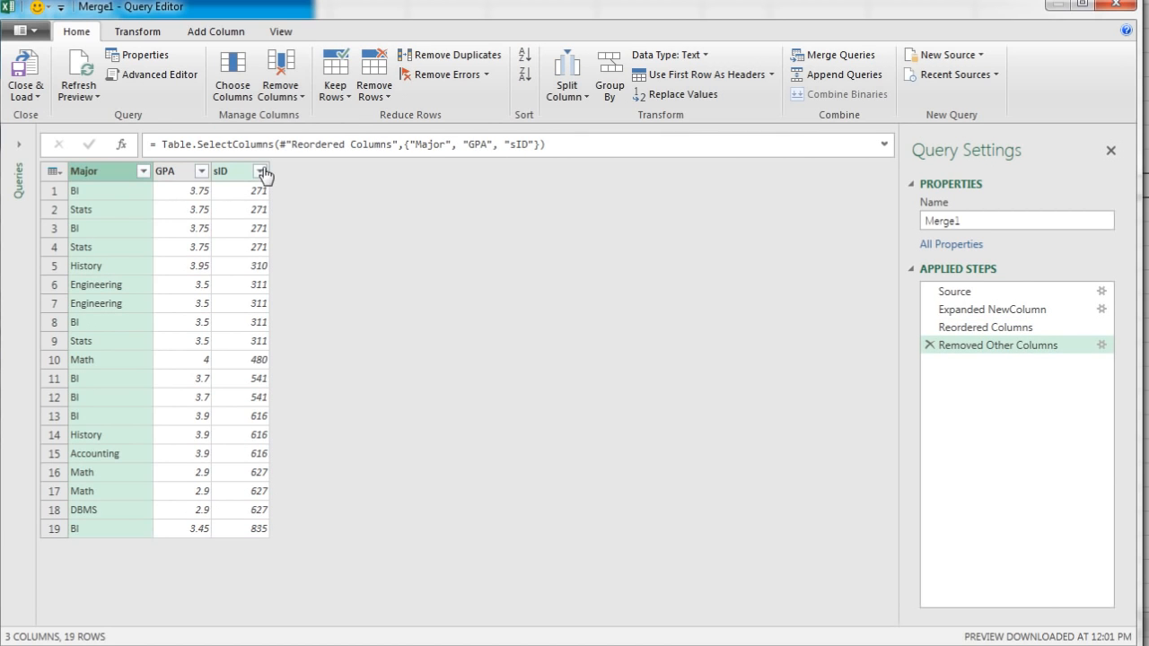
shift+click(231, 175)
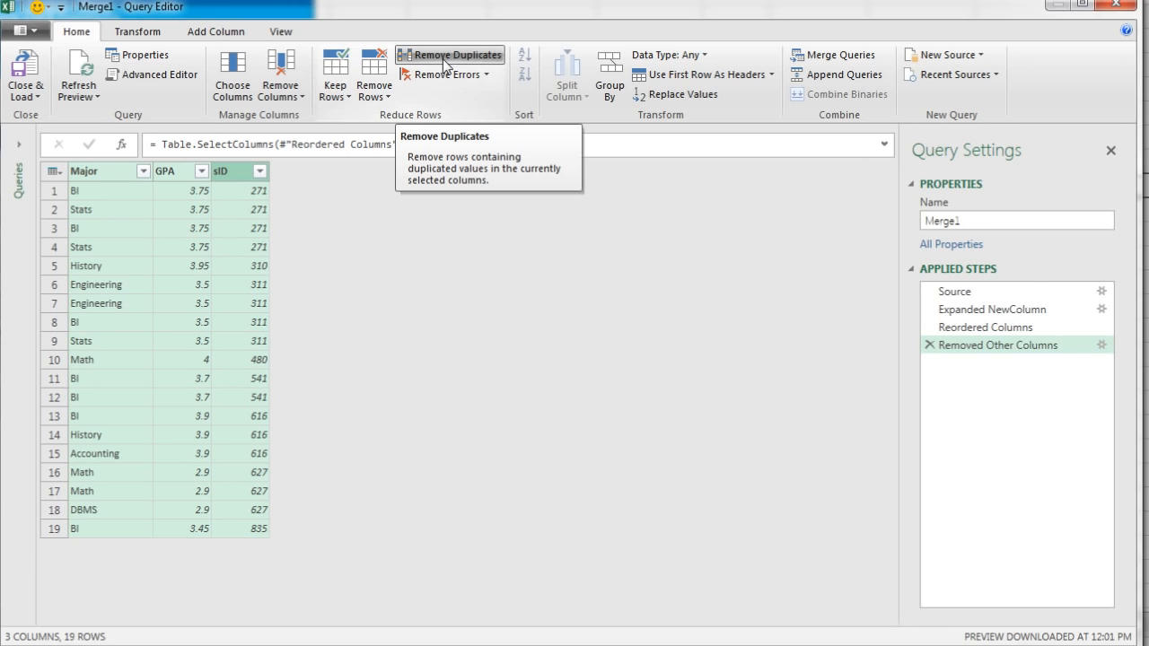
click(387, 97)
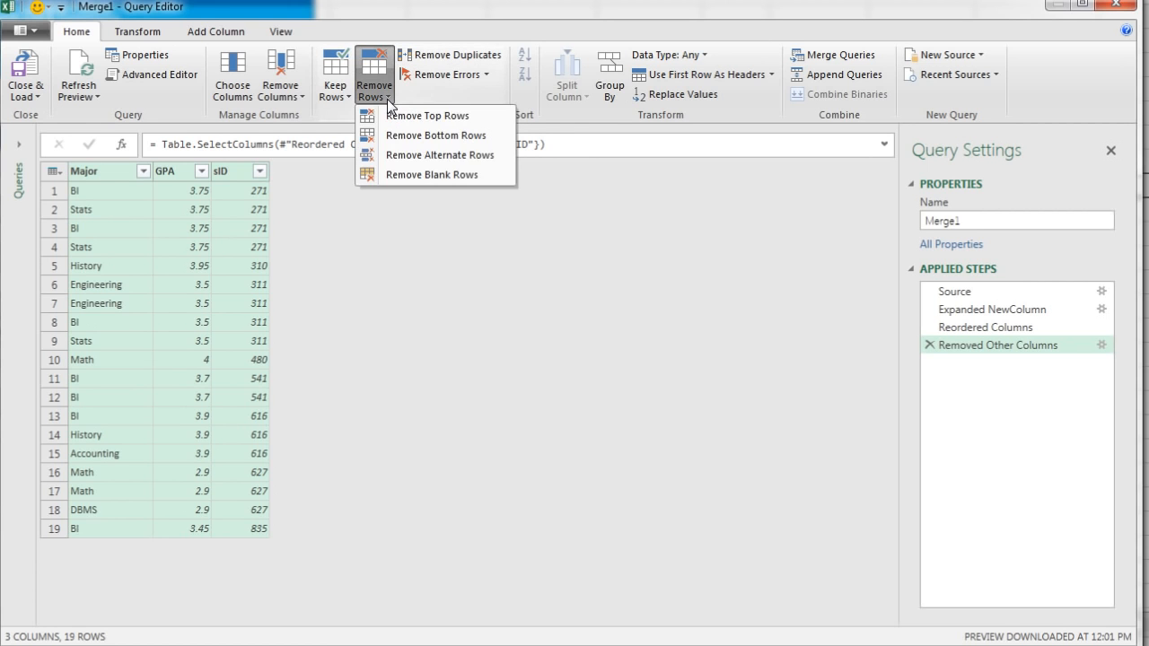
click(450, 95)
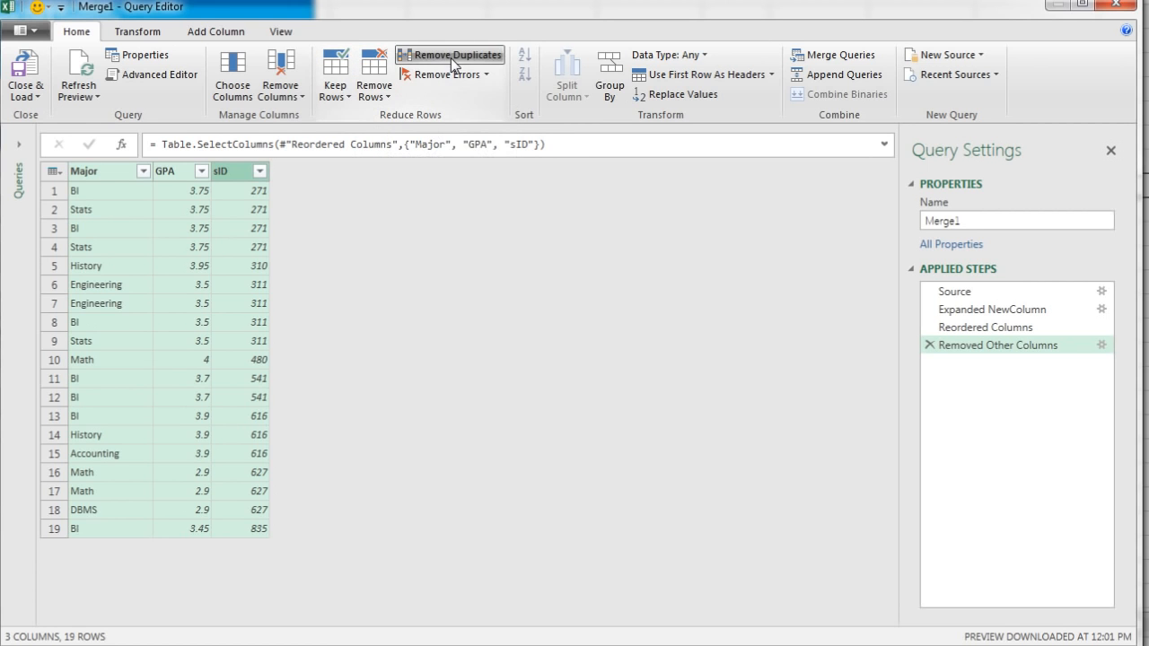
click(434, 59)
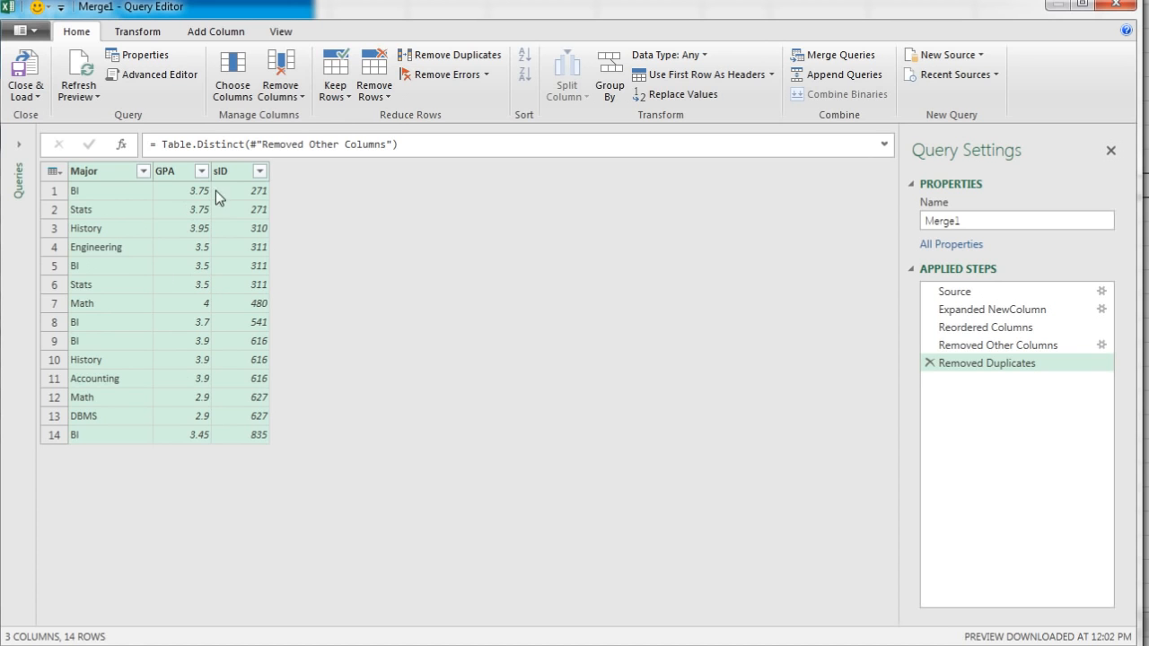
Remove the sID column from the merged query, leaving only Major and GPA
click(230, 173)
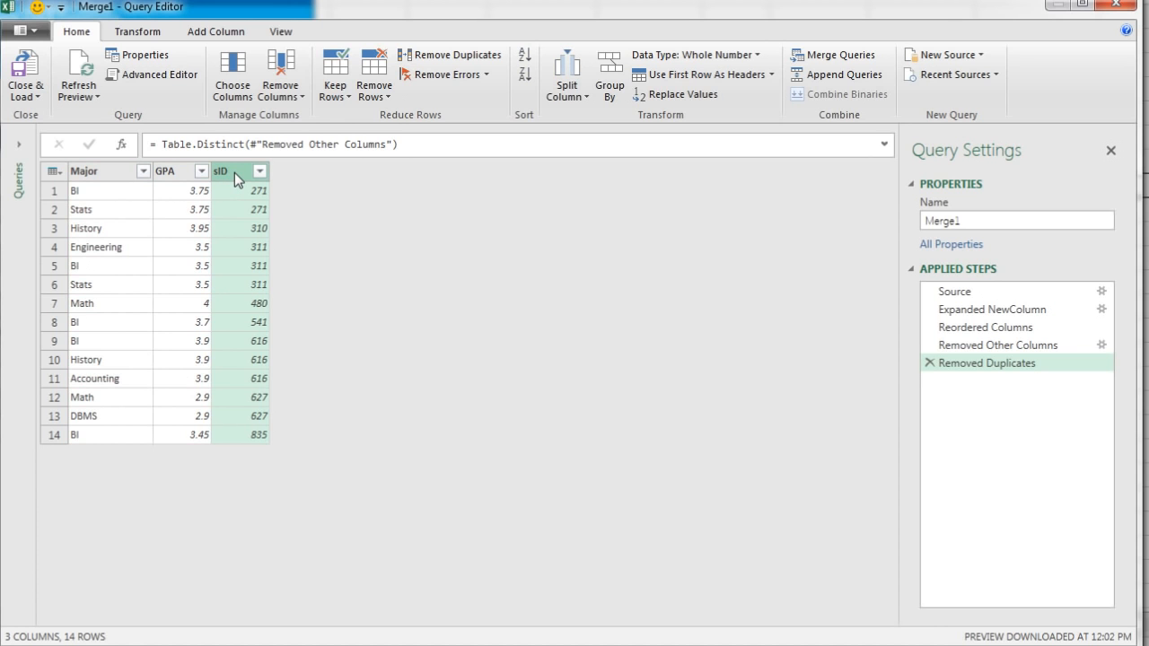
right_click(234, 173)
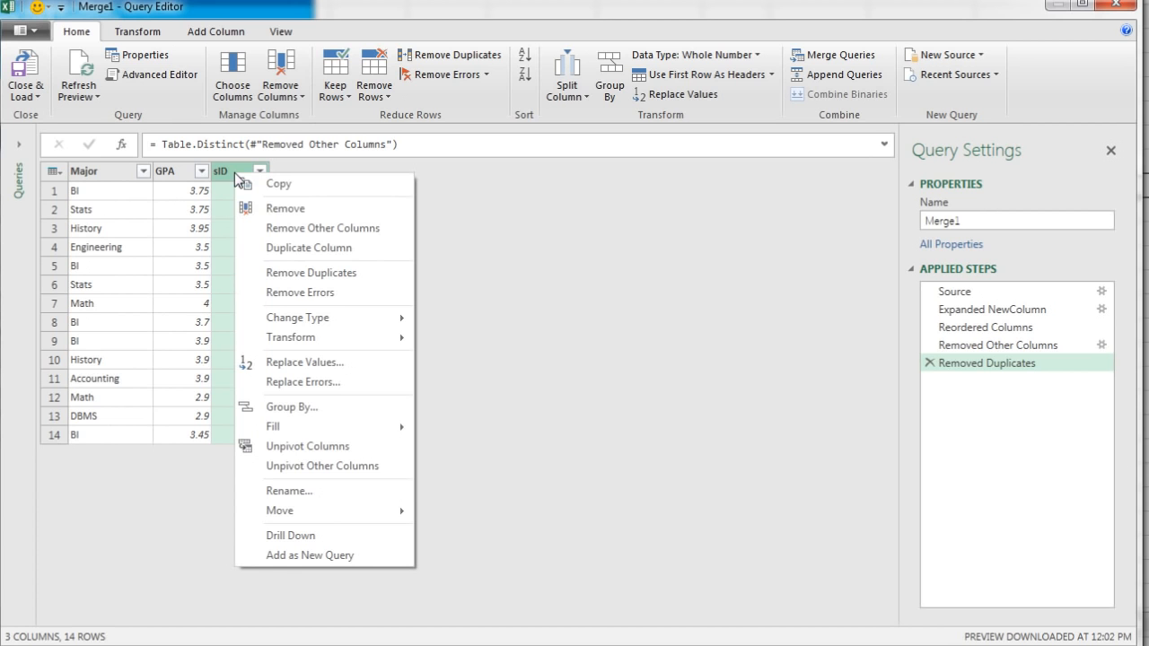
click(274, 212)
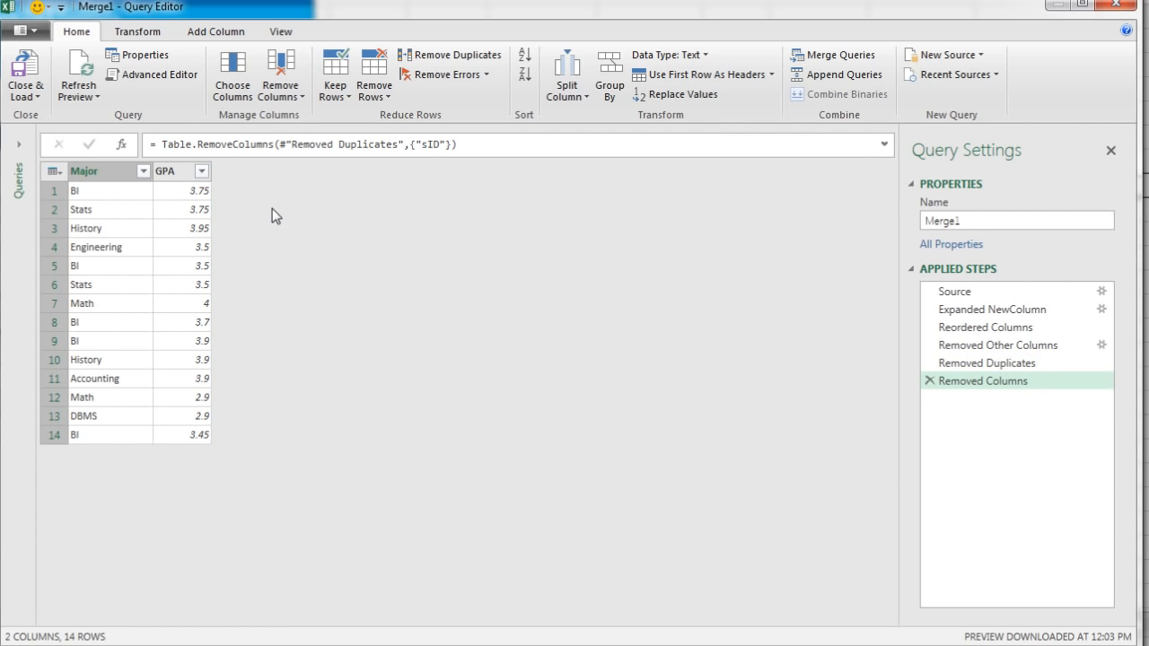
Start a Group By operation on the Major column
click(106, 174)
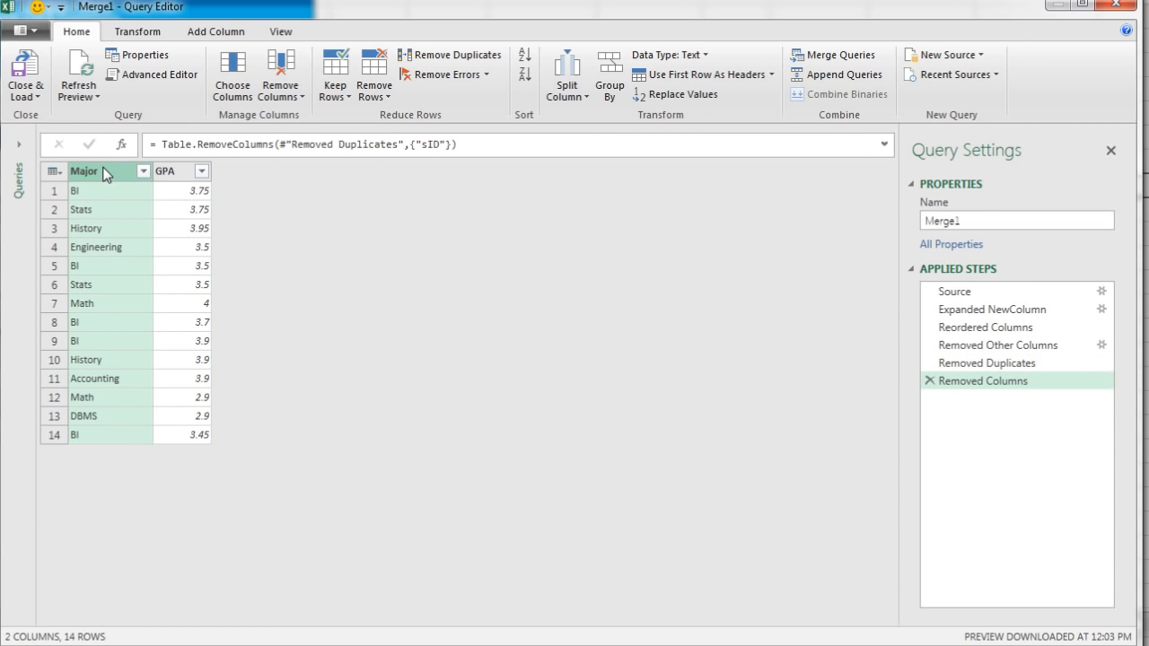
click(615, 90)
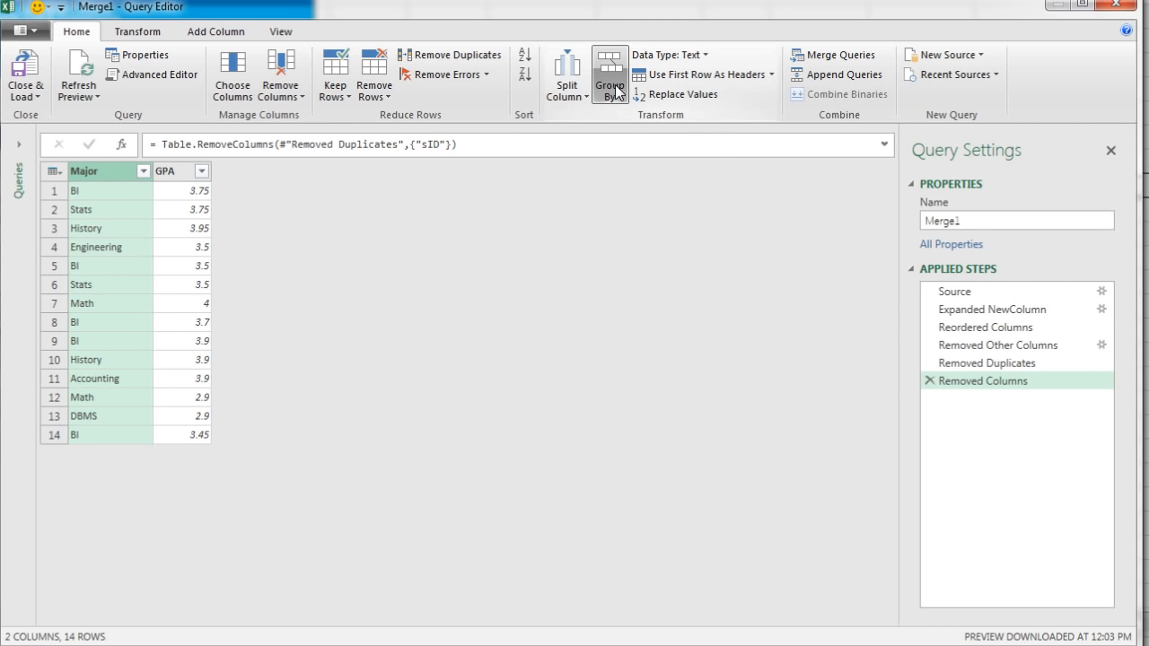
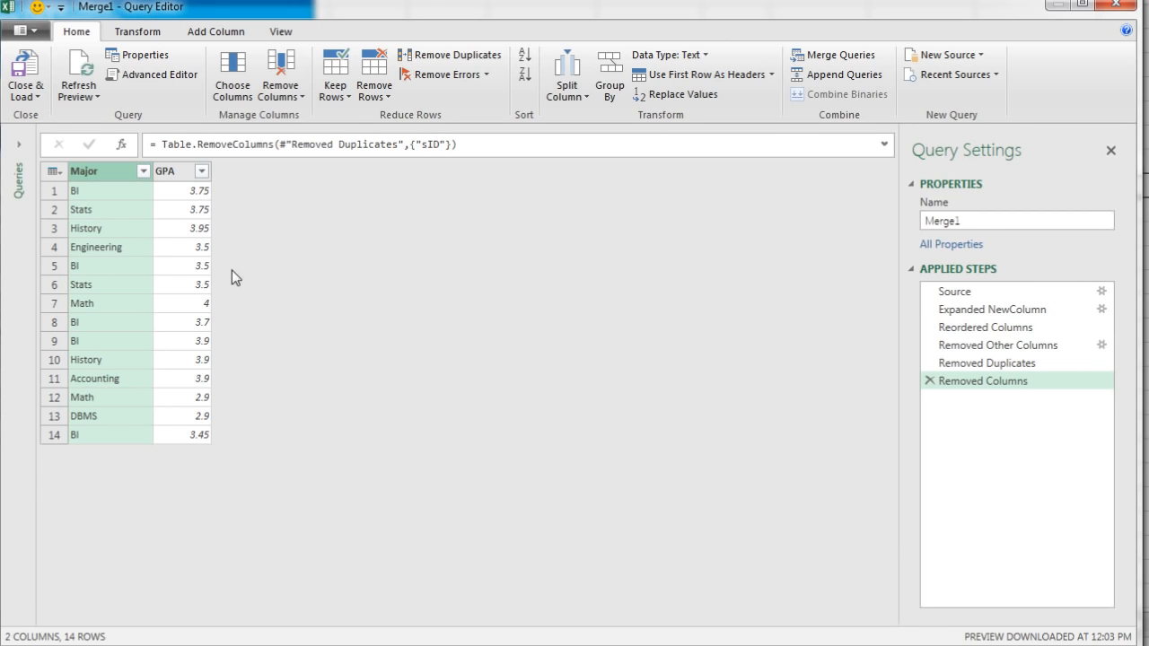
Group the rows by Major with a new column named AveGPA that takes the Average of the GPA column
click(608, 101)
click(605, 86)
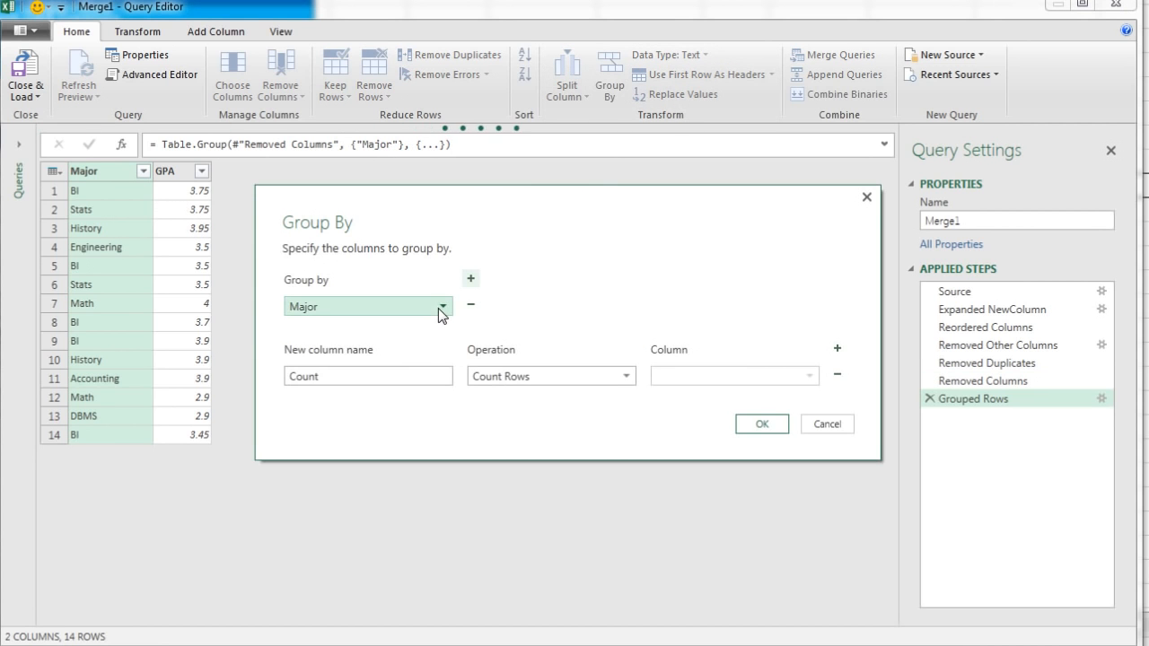
click(429, 374)
double_click(335, 380)
text(AveGPA)
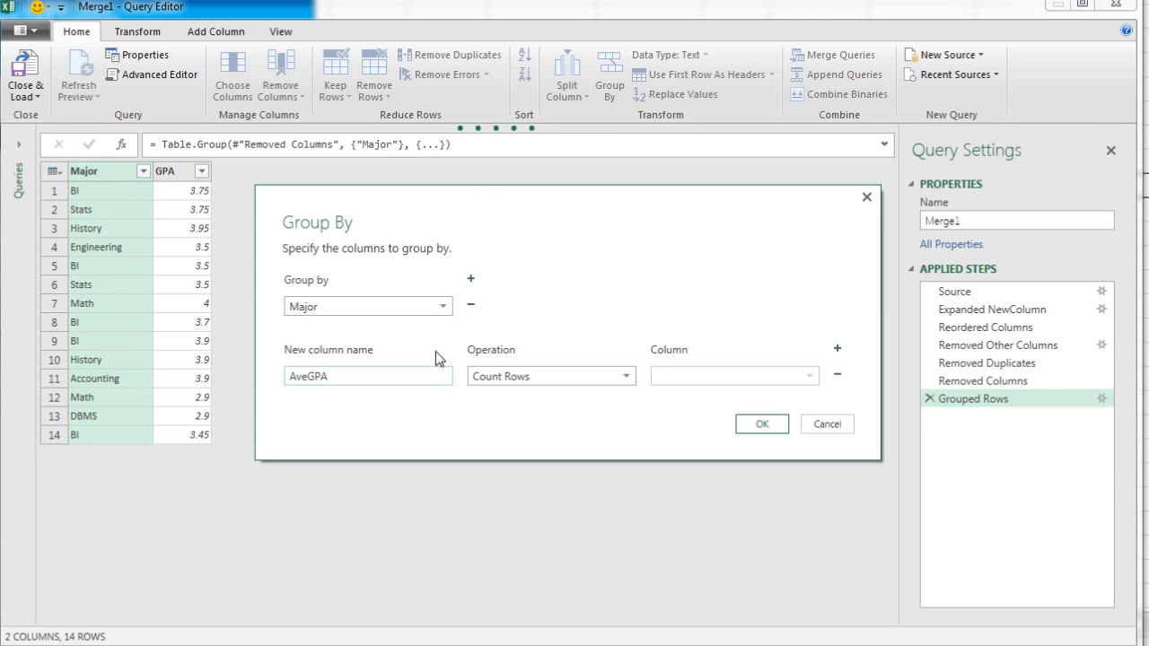
click(628, 374)
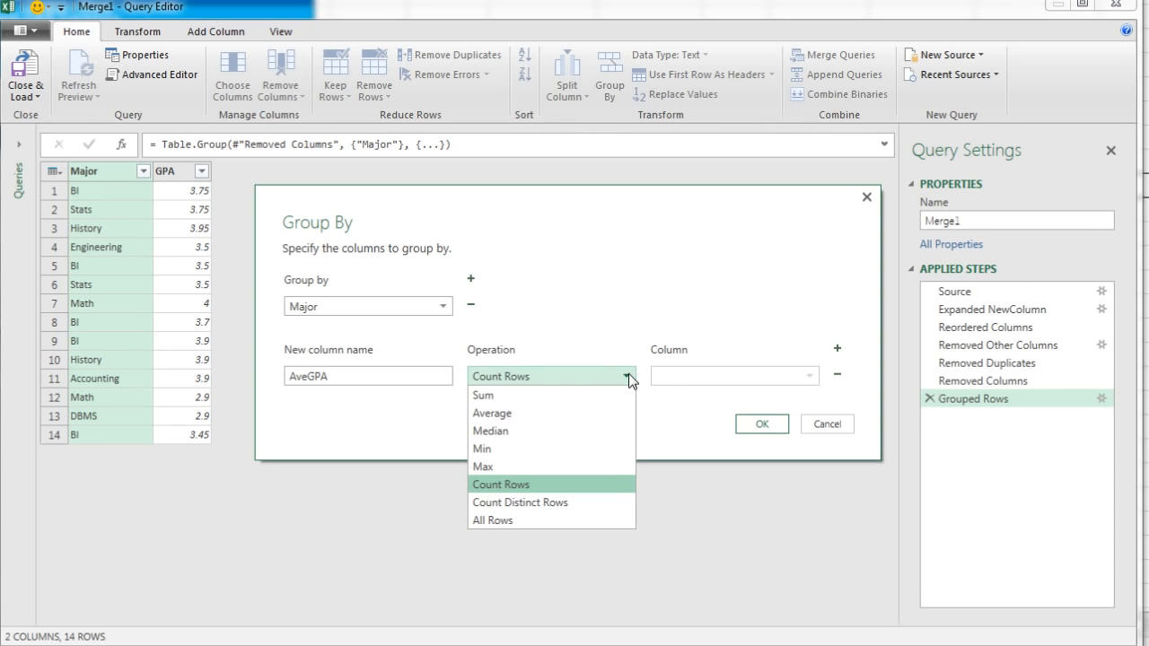
click(525, 412)
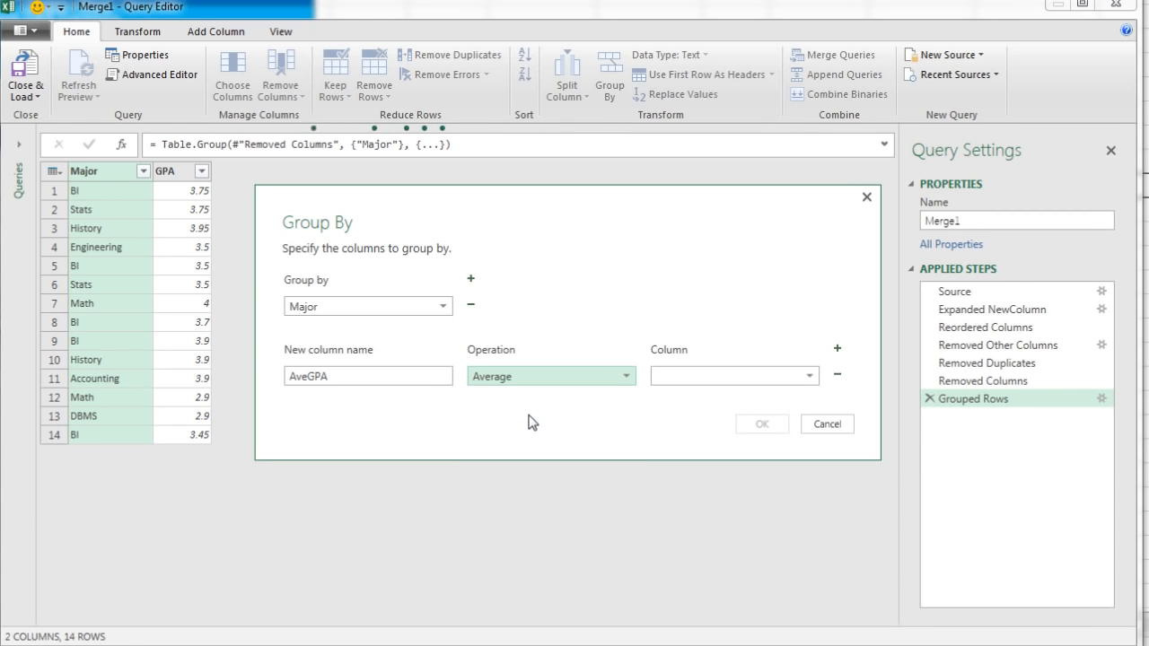
click(809, 376)
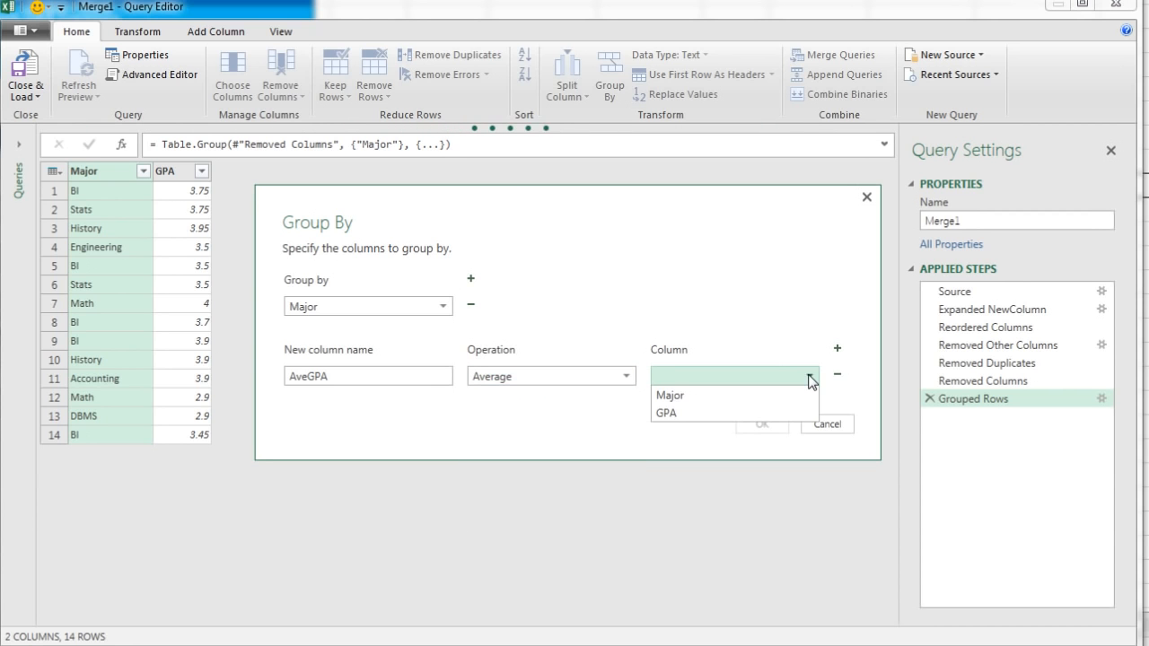
click(658, 413)
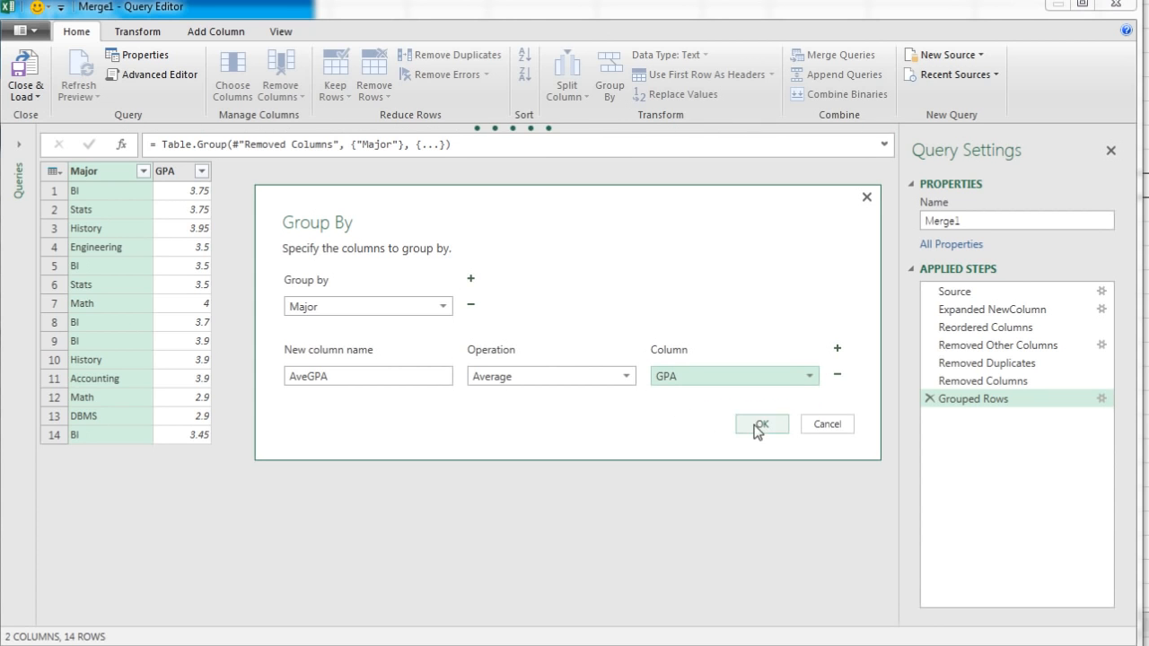
click(755, 427)
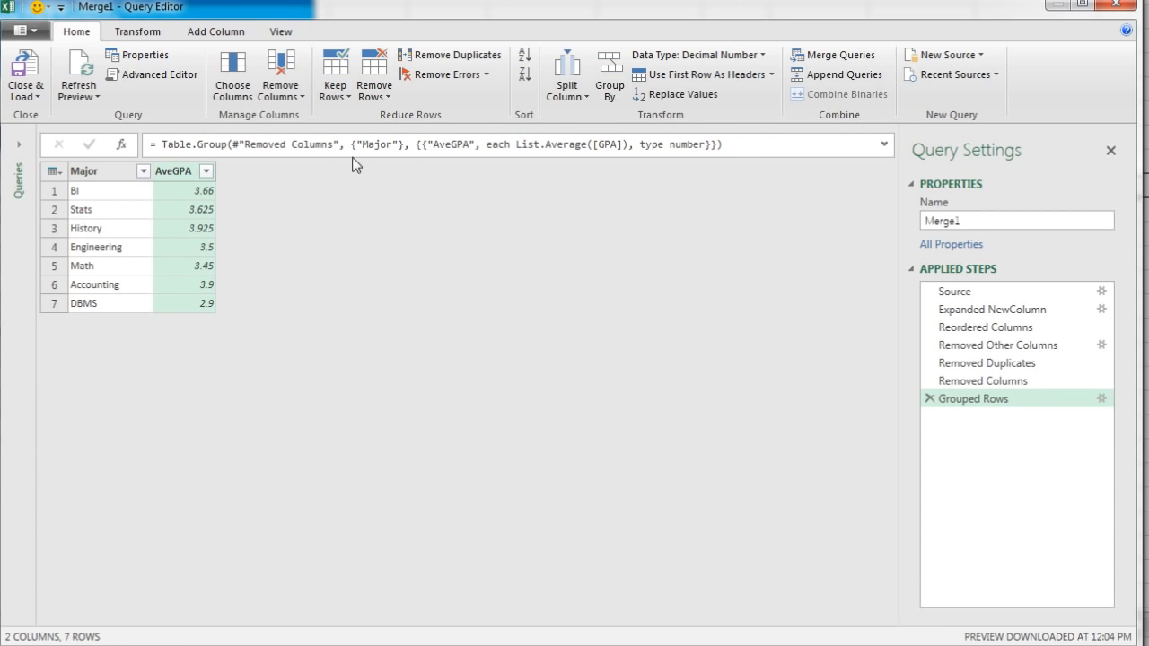
Sort the query by Major in ascending order and load it as a table to cell L30 of the existing worksheet
click(98, 173)
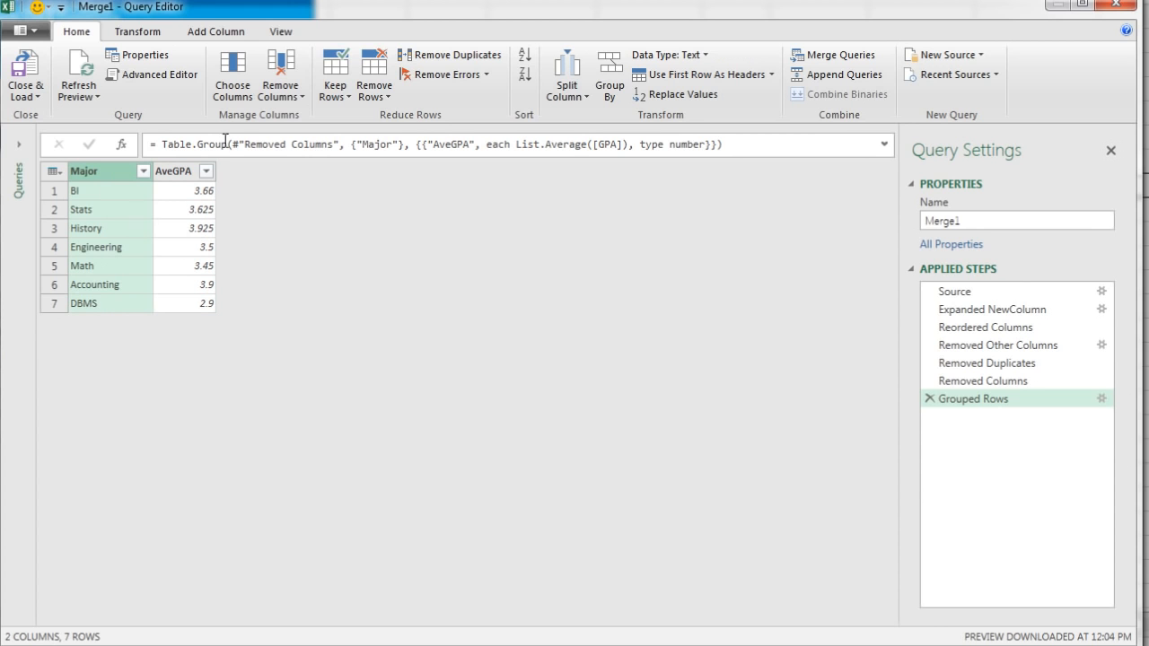
click(527, 56)
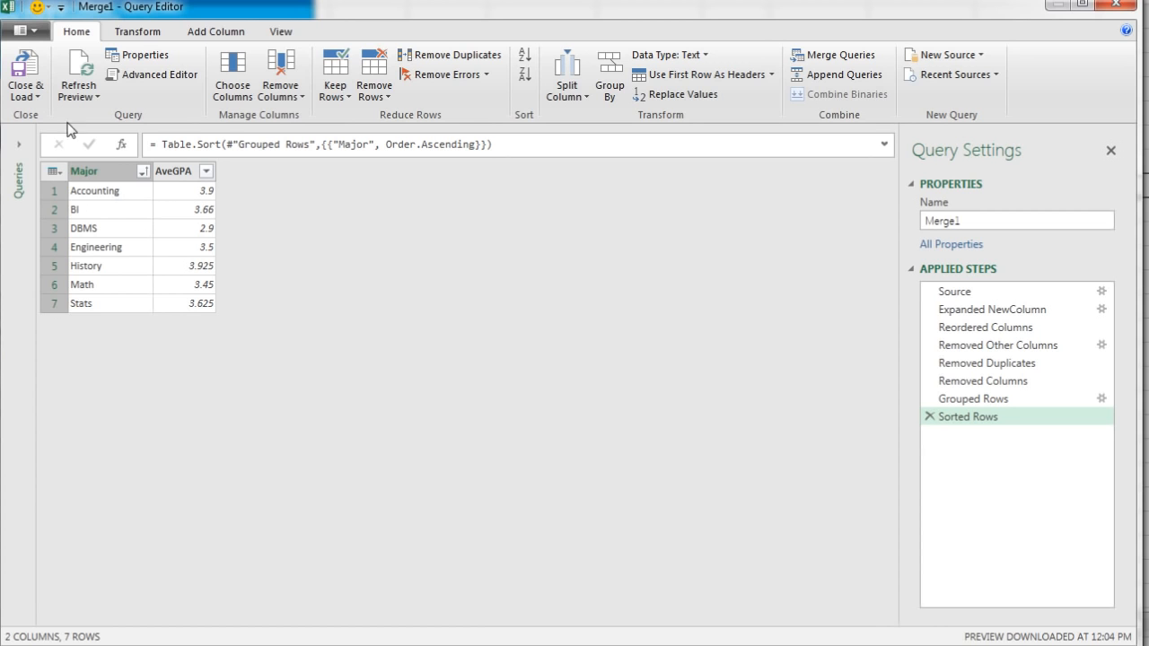
click(36, 98)
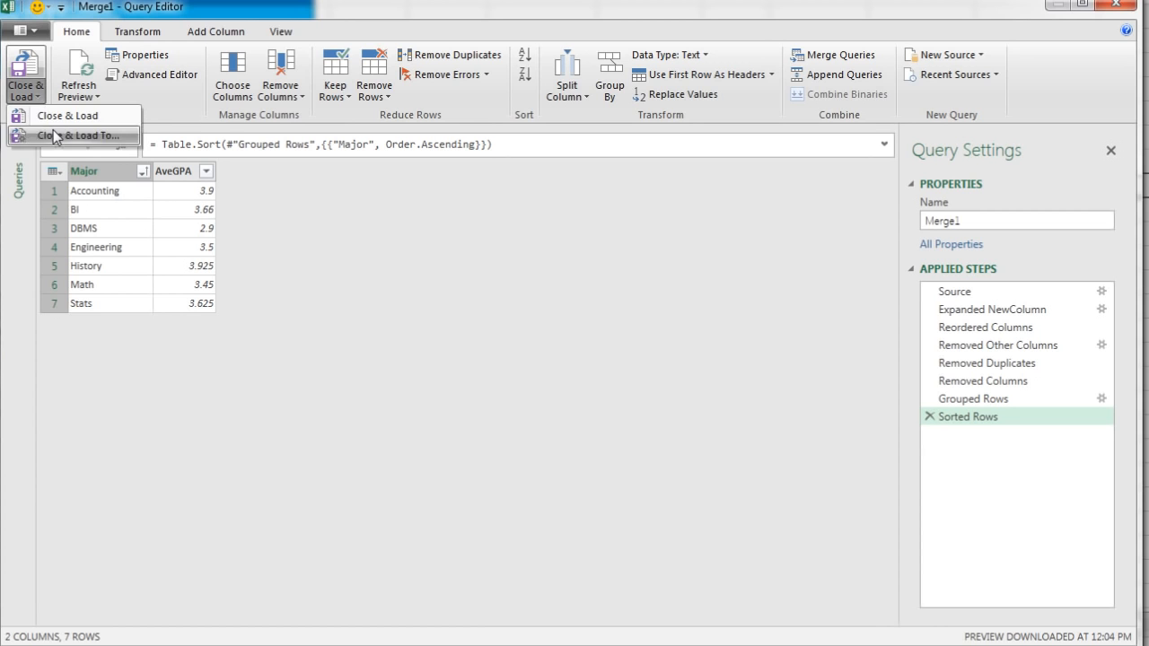
click(56, 136)
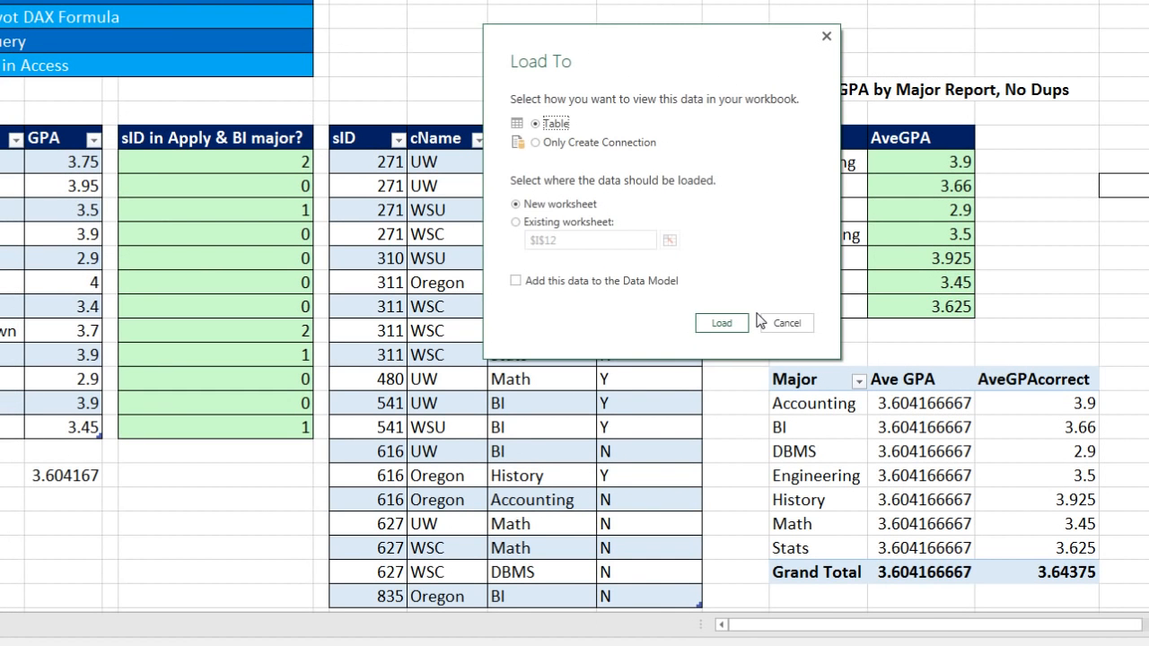
click(517, 222)
click(669, 239)
scroll(1120, 474, down, 3)
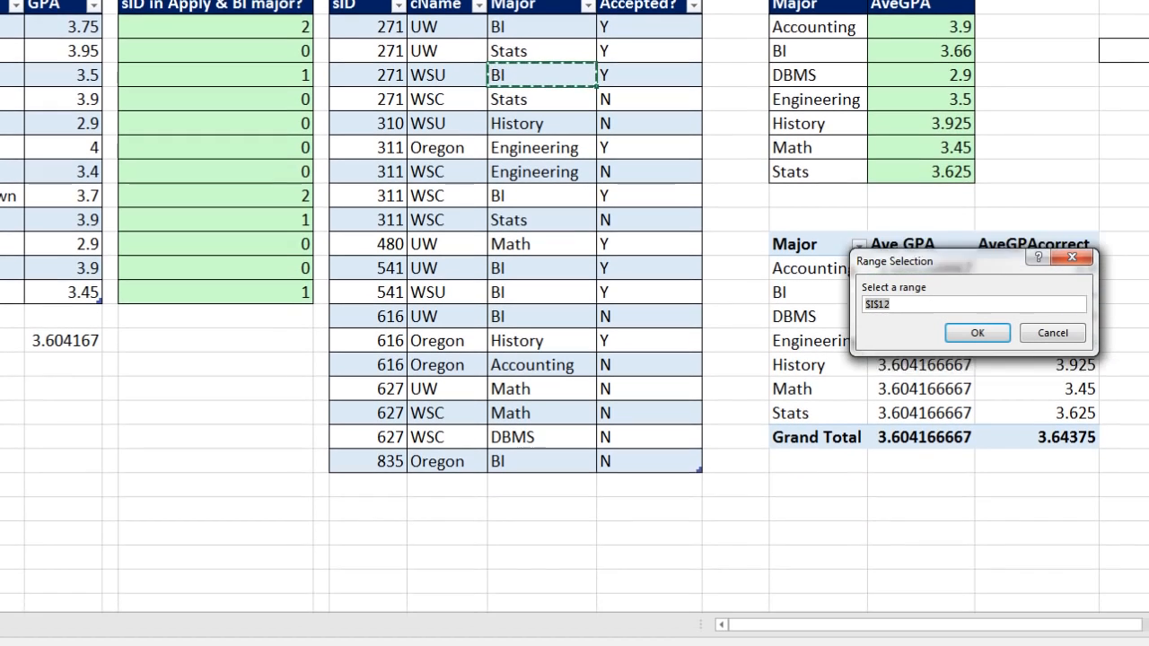
click(803, 454)
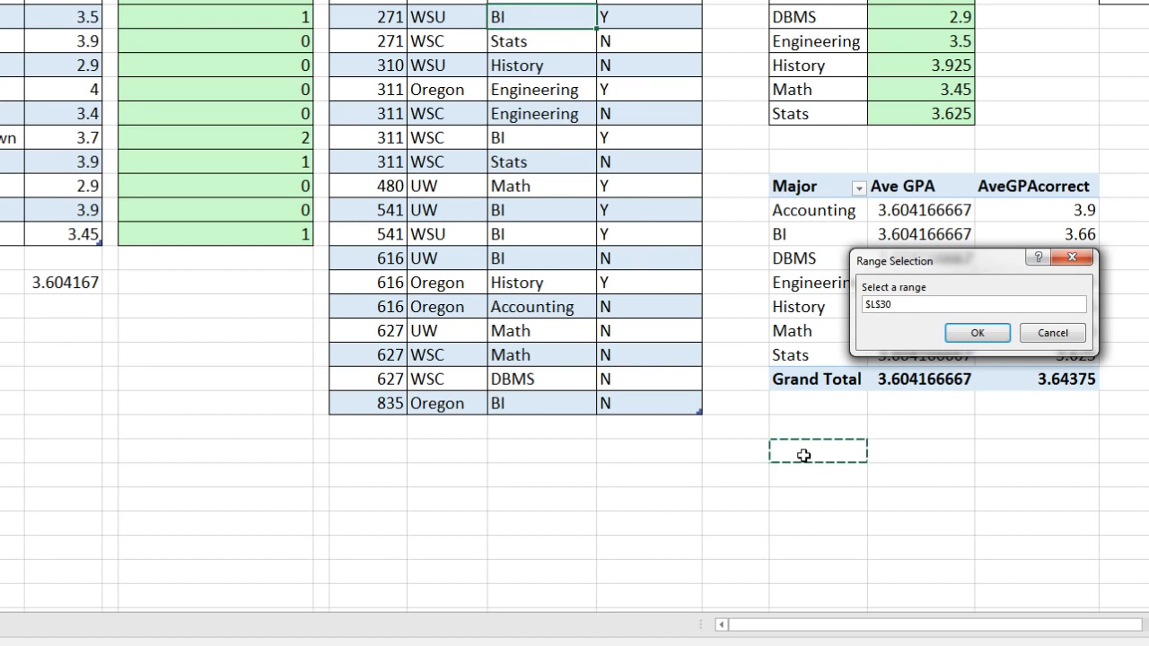
click(980, 335)
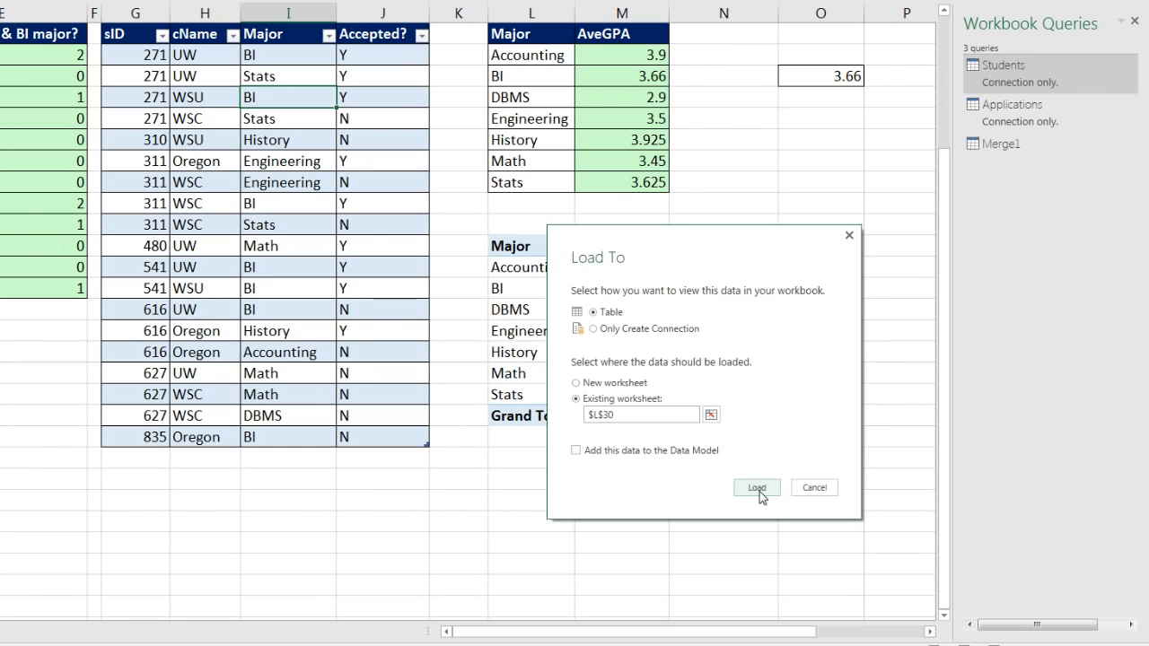
click(756, 487)
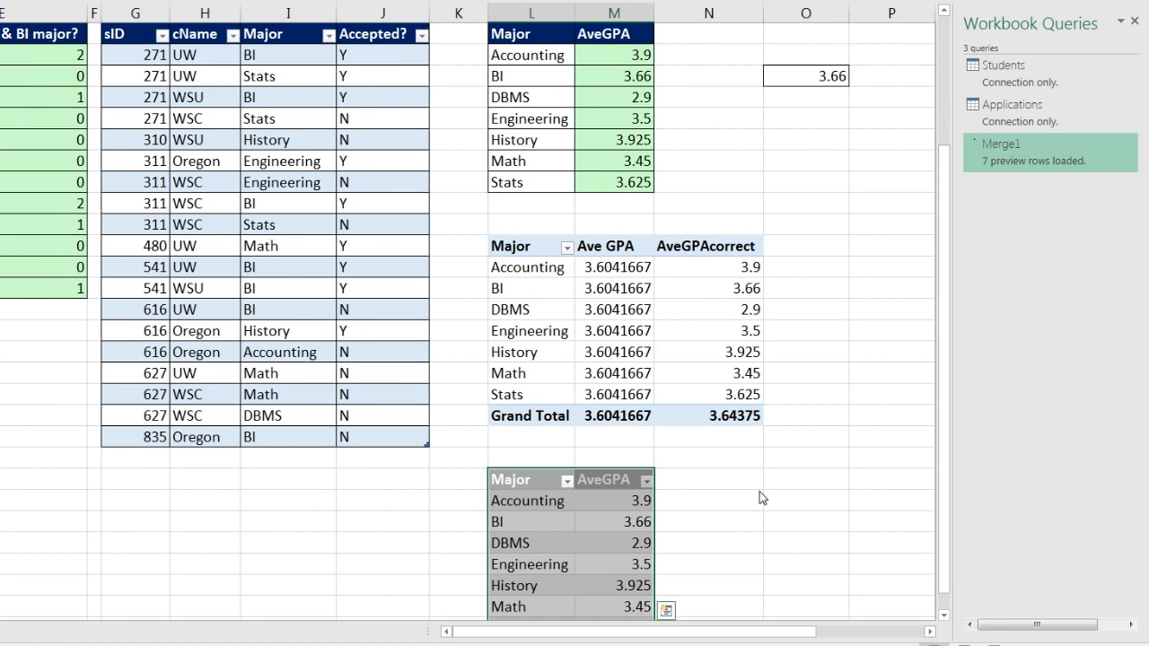
drag(942, 545, 940, 565)
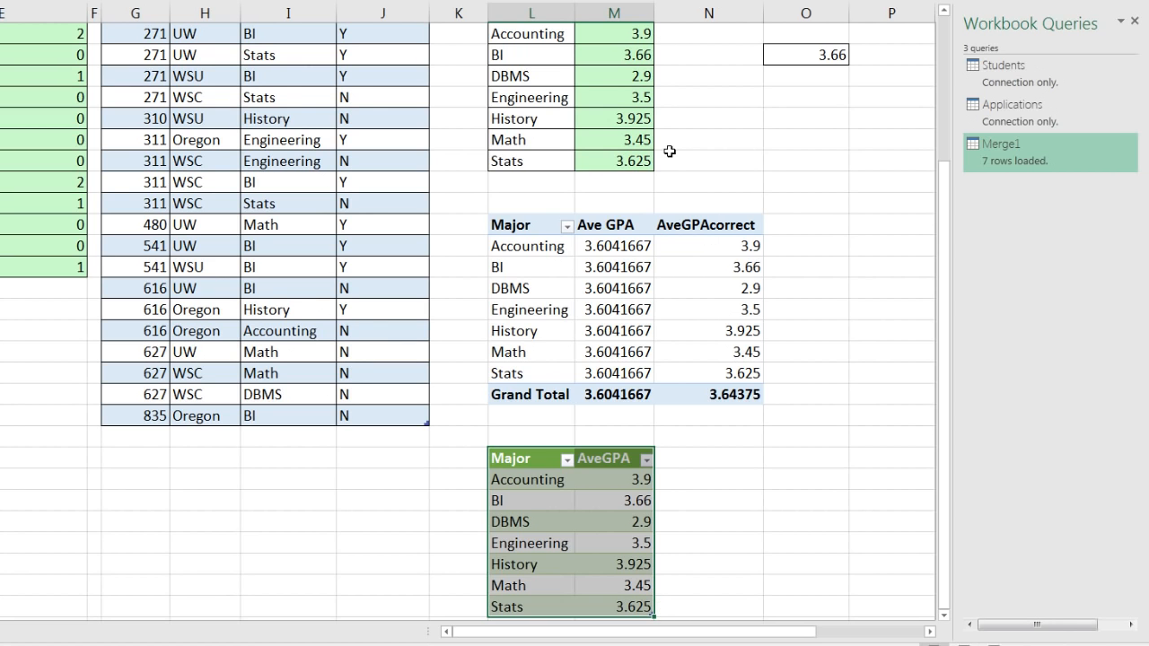
Rename the Merge1 query as AveGPAbyMajor
right_click(1014, 147)
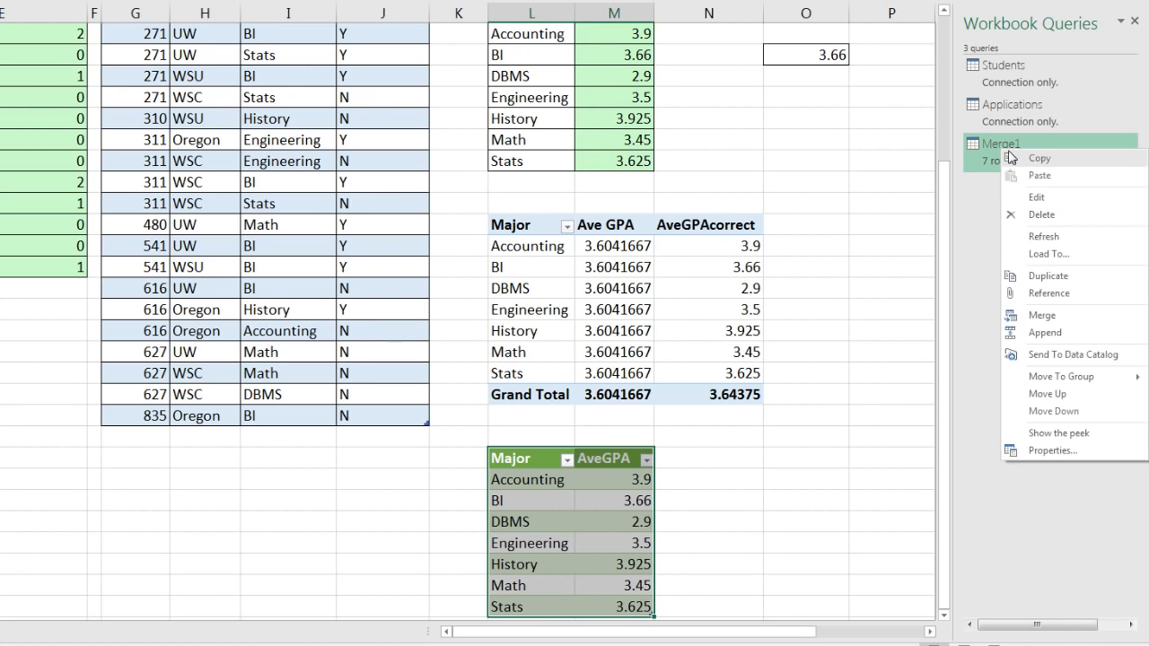
click(1030, 459)
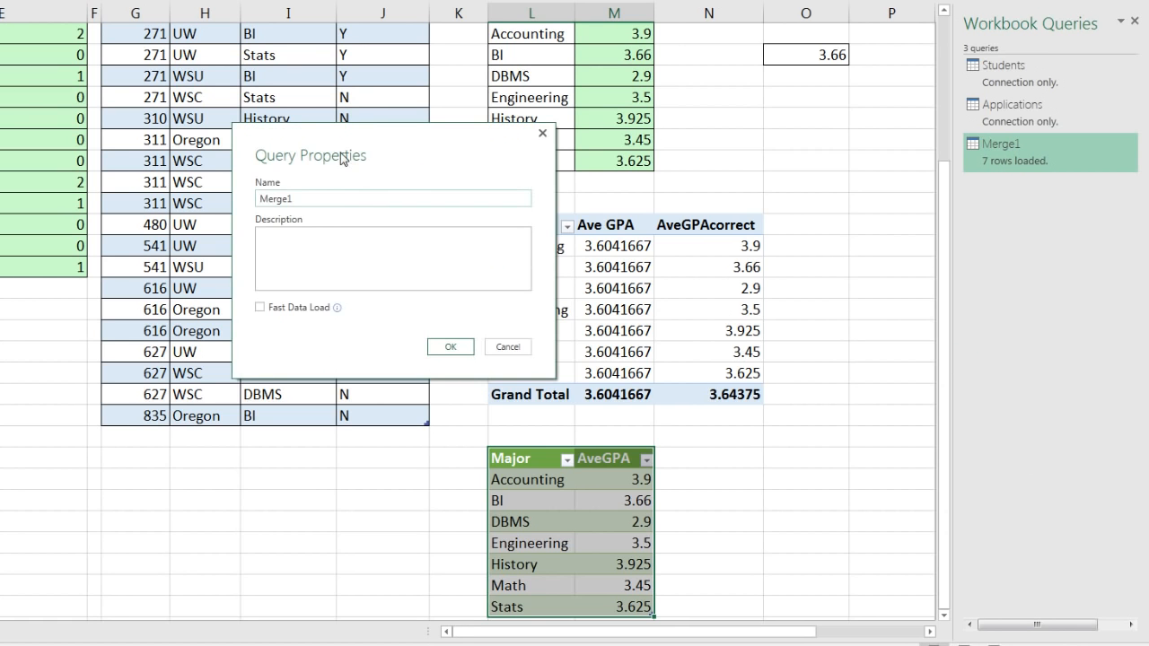
drag(341, 156, 766, 210)
drag(849, 226, 891, 231)
drag(773, 265, 714, 264)
text(AveGPAbyMajor)
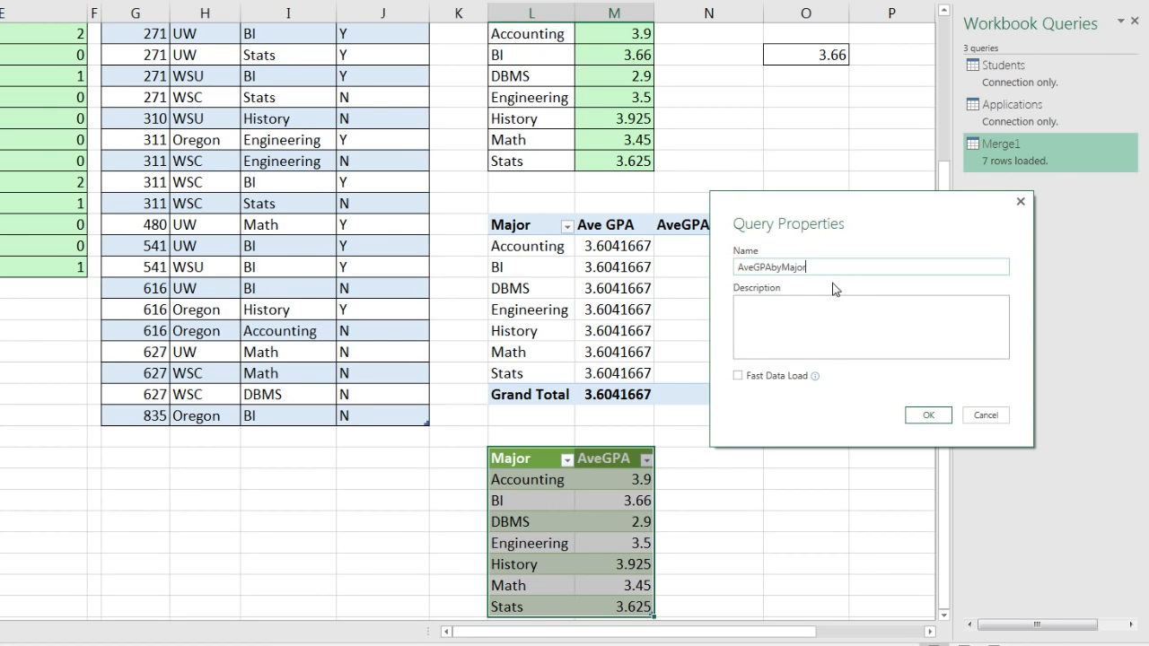
click(935, 418)
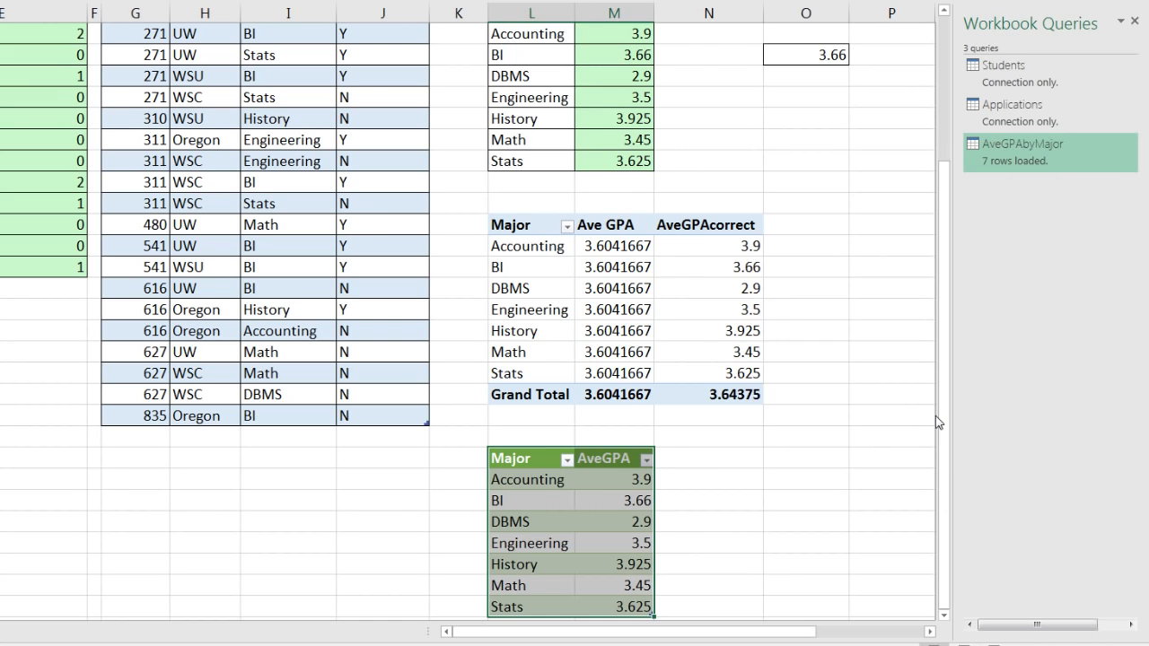
click(787, 462)
scroll(787, 462, down, 1)
scroll(746, 448, up, 1)
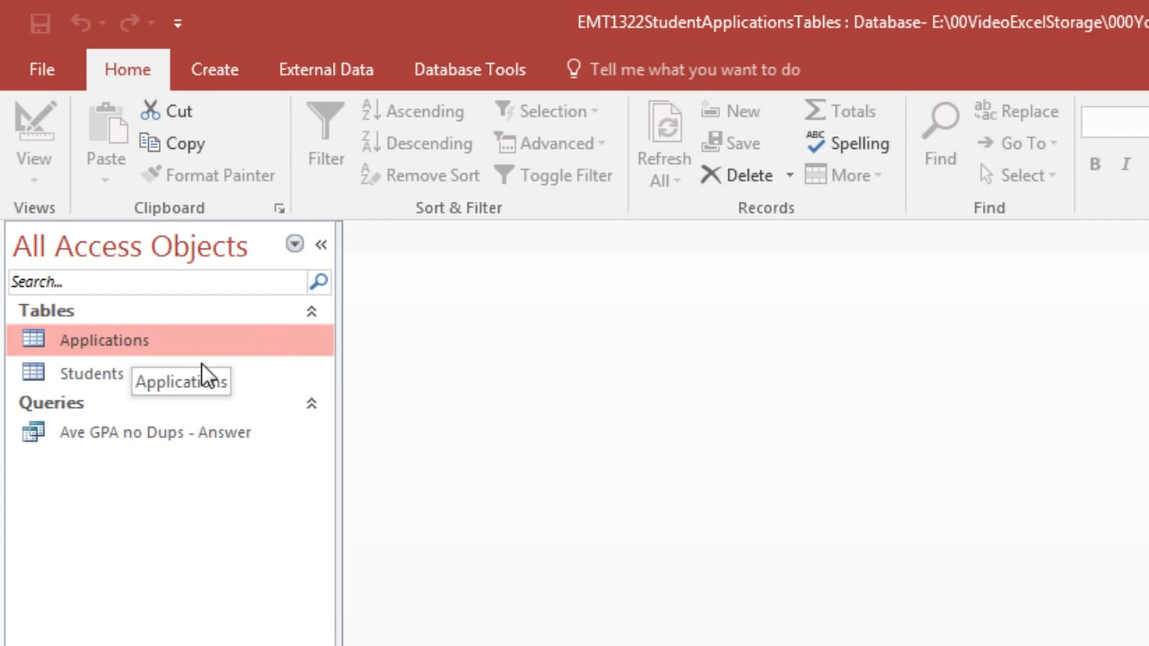
Switch to the Access database, examine the records of the Applications and Students tables, and close both
double_click(146, 350)
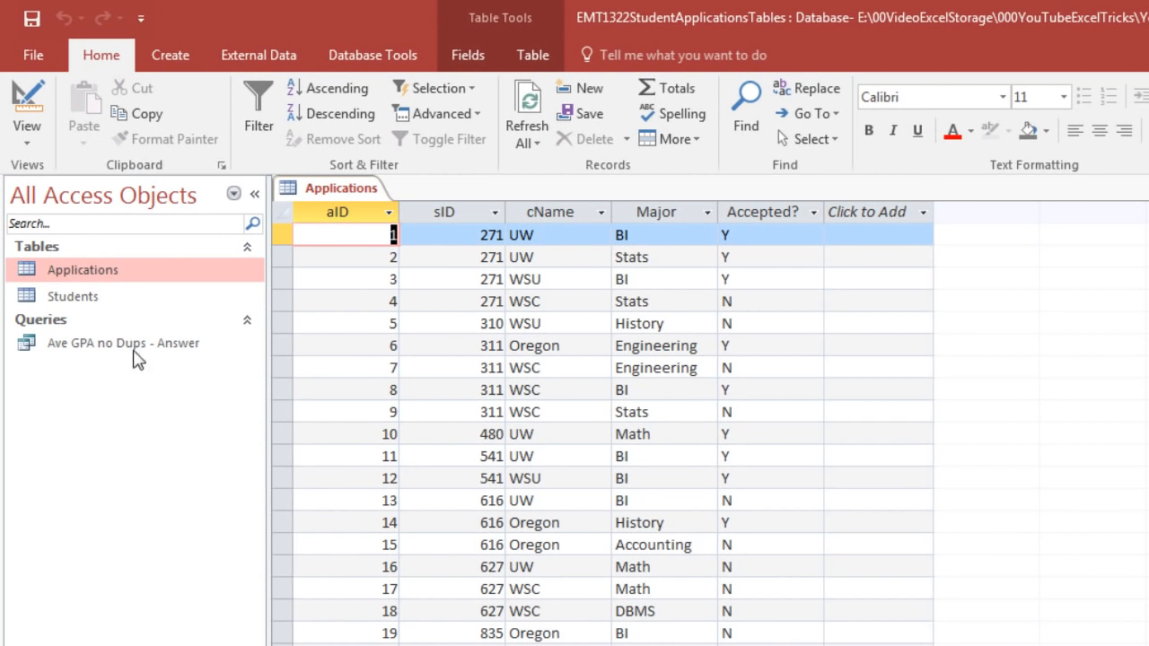
double_click(92, 304)
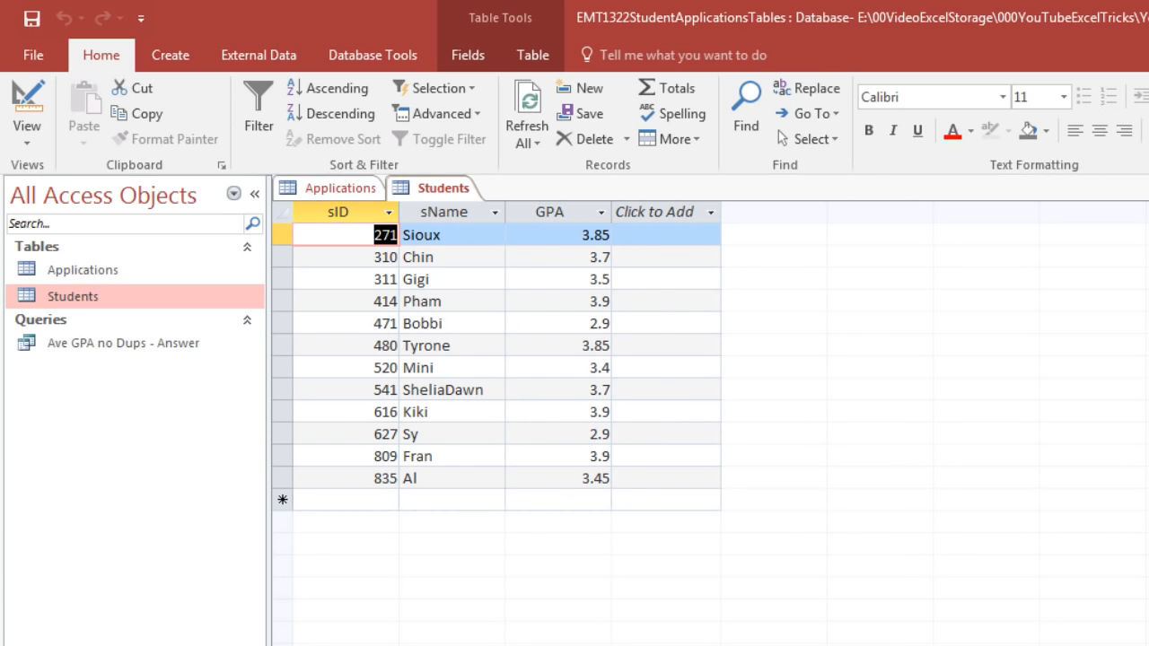
key(ctrl+w)
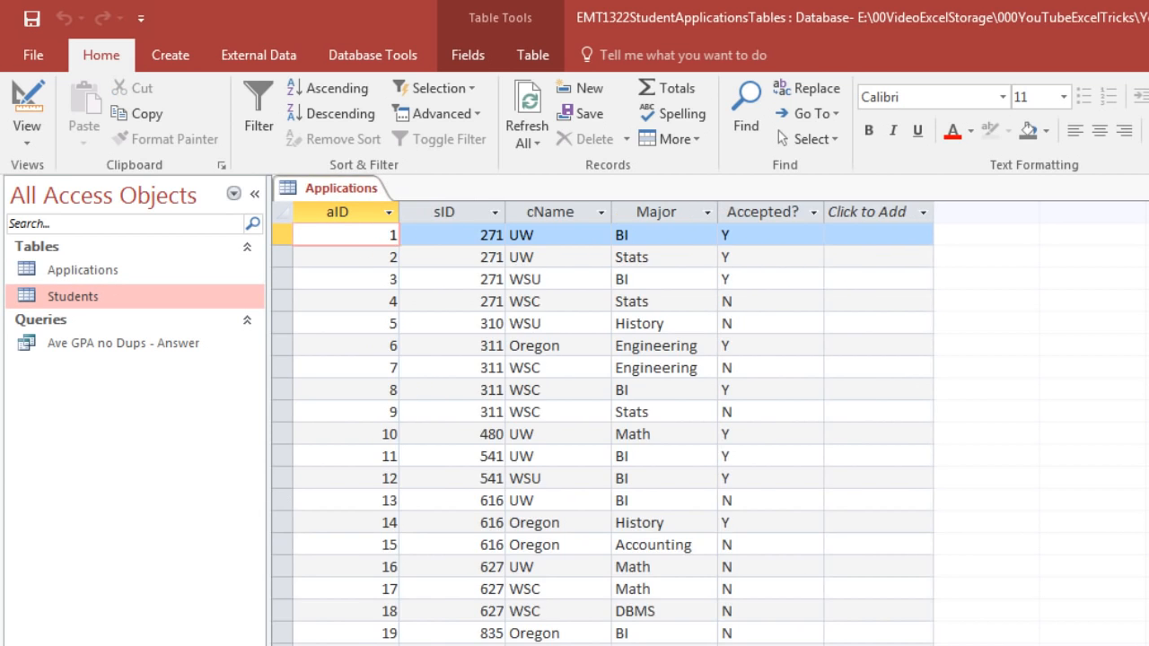
key(ctrl+w)
Create a new query without adding any tables and show it in SQL view
click(170, 55)
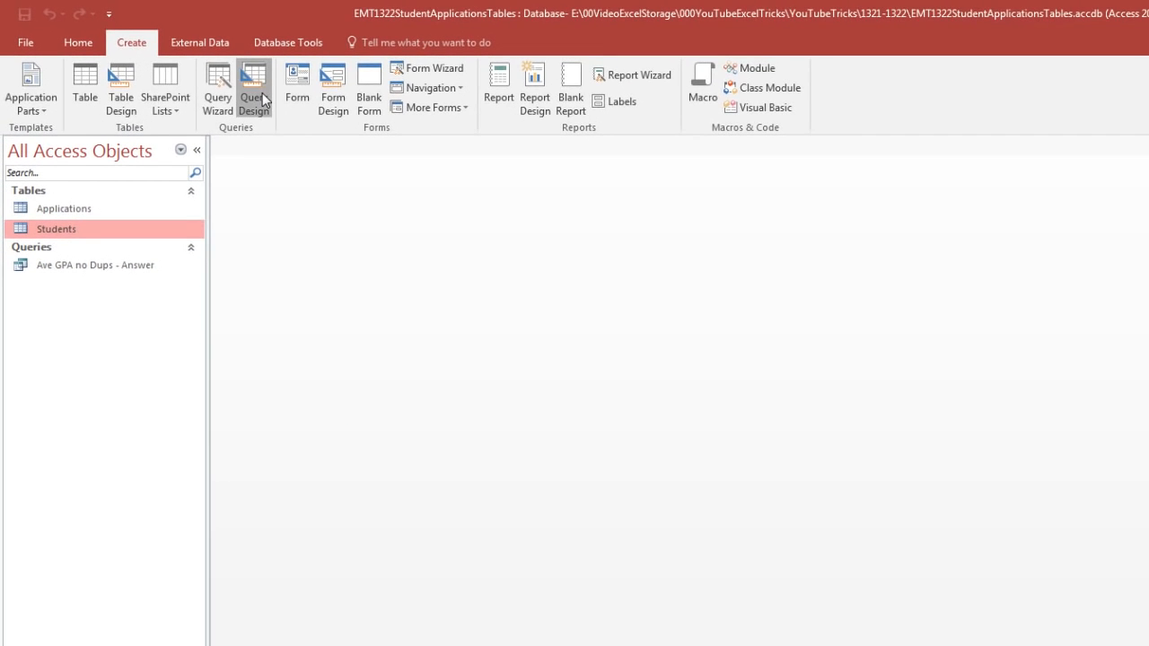
click(260, 99)
key(Escape)
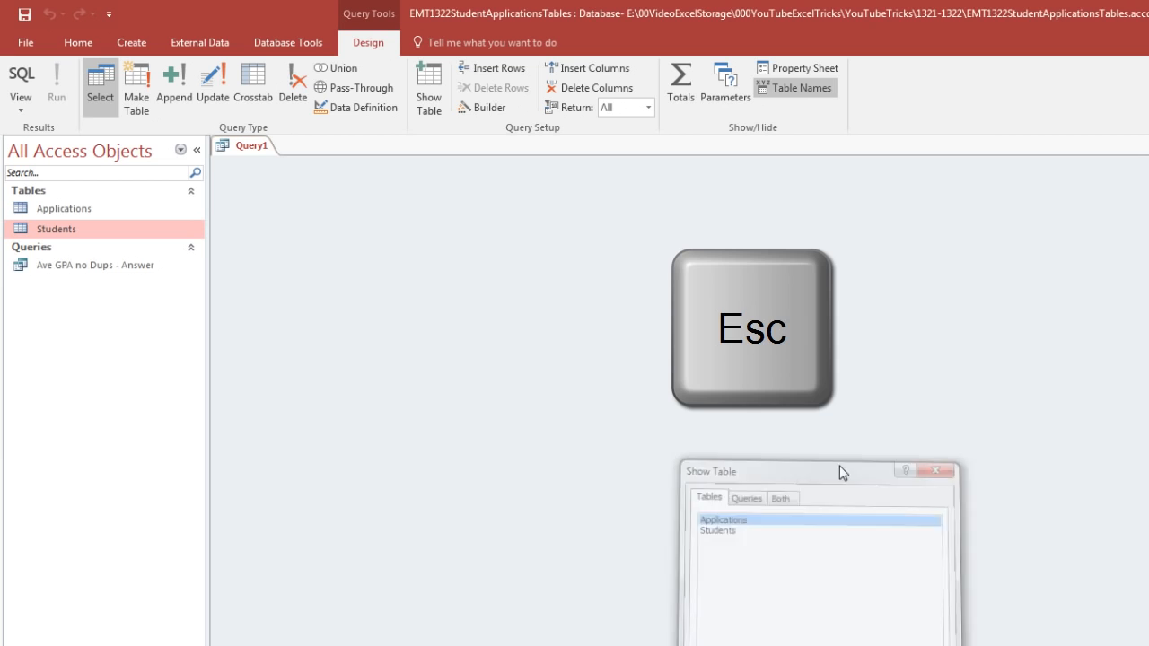
click(25, 80)
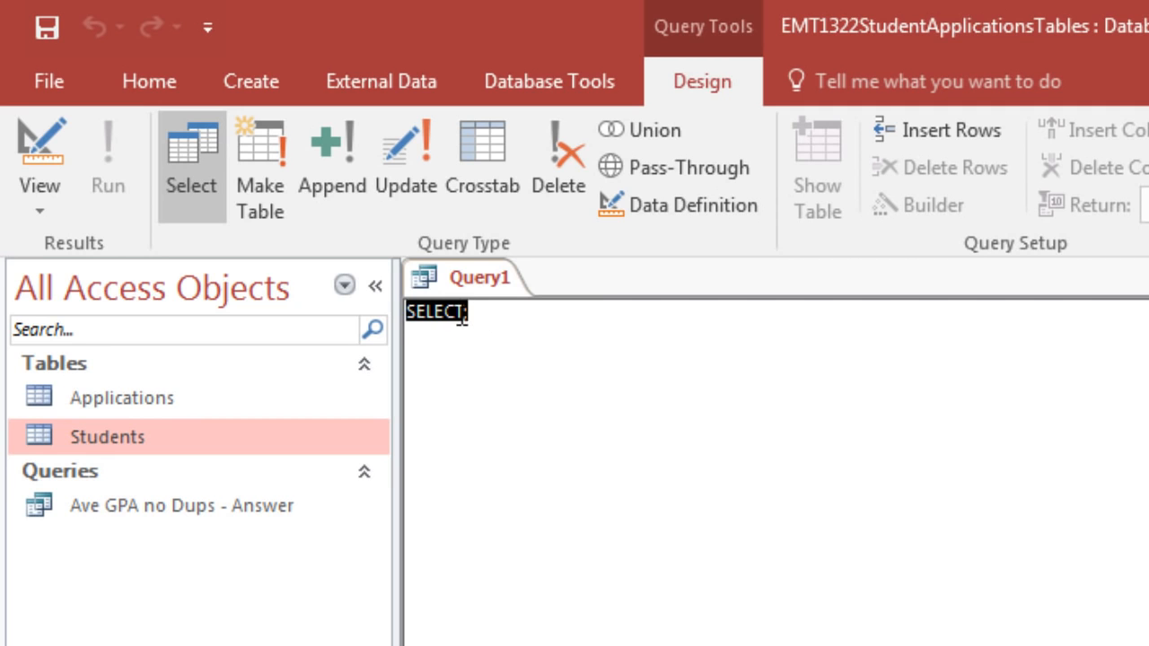
Complete the SELECT clause with the fields major, GPA, Students.sID
click(462, 316)
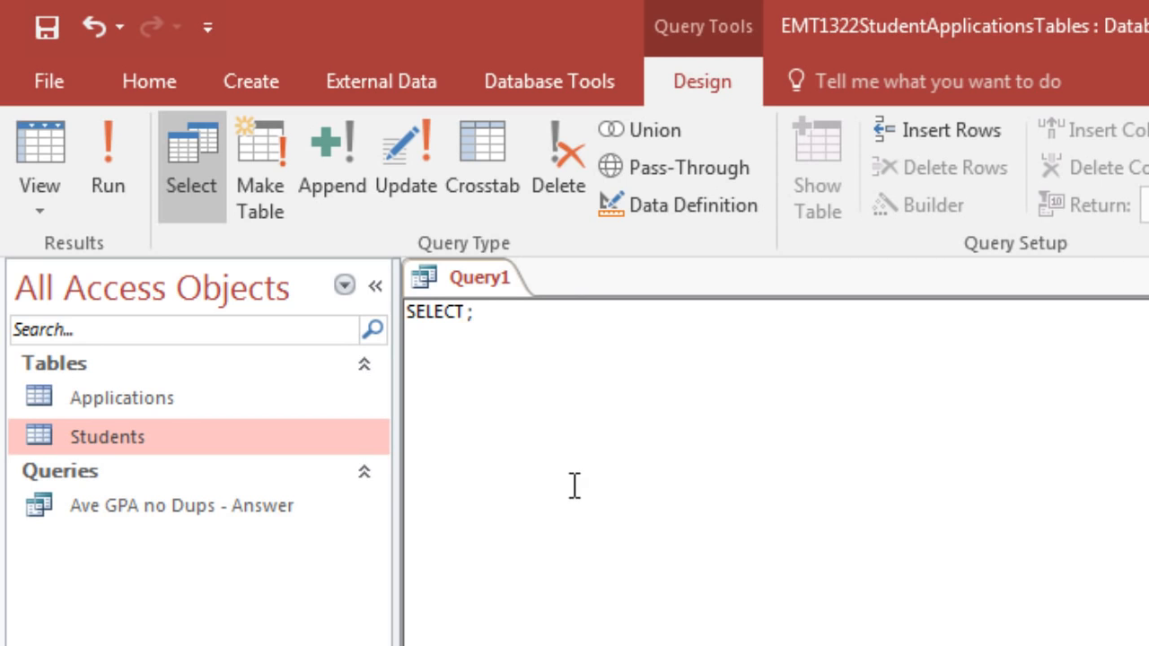
text(maj)
text(or)
text(,)
text( GPA)
text(,)
text( s)
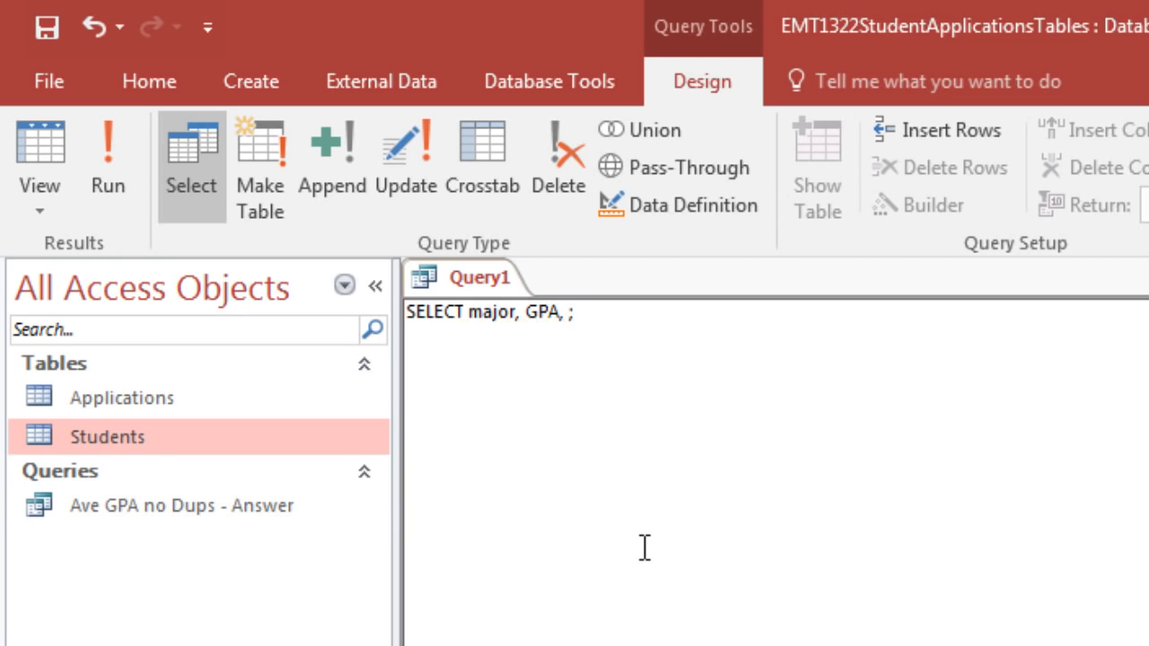
text(ID)
click(574, 326)
click(571, 311)
text(Students)
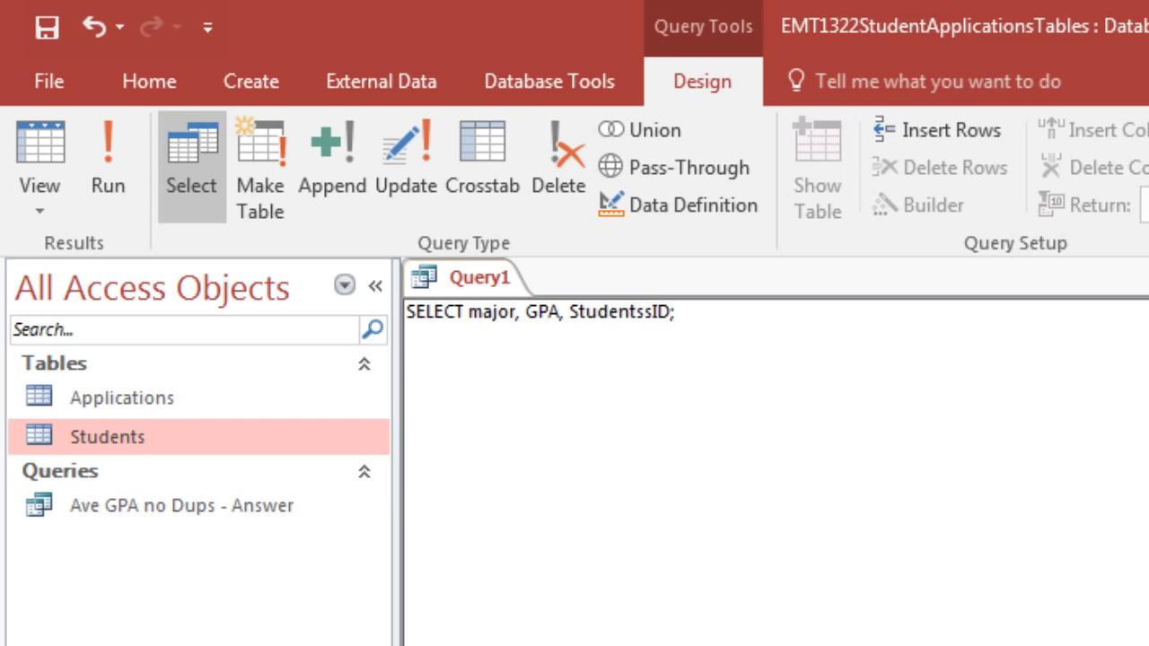
text(.)
Add the line FROM Students below the SELECT clause
key(Return)
text(FROM )
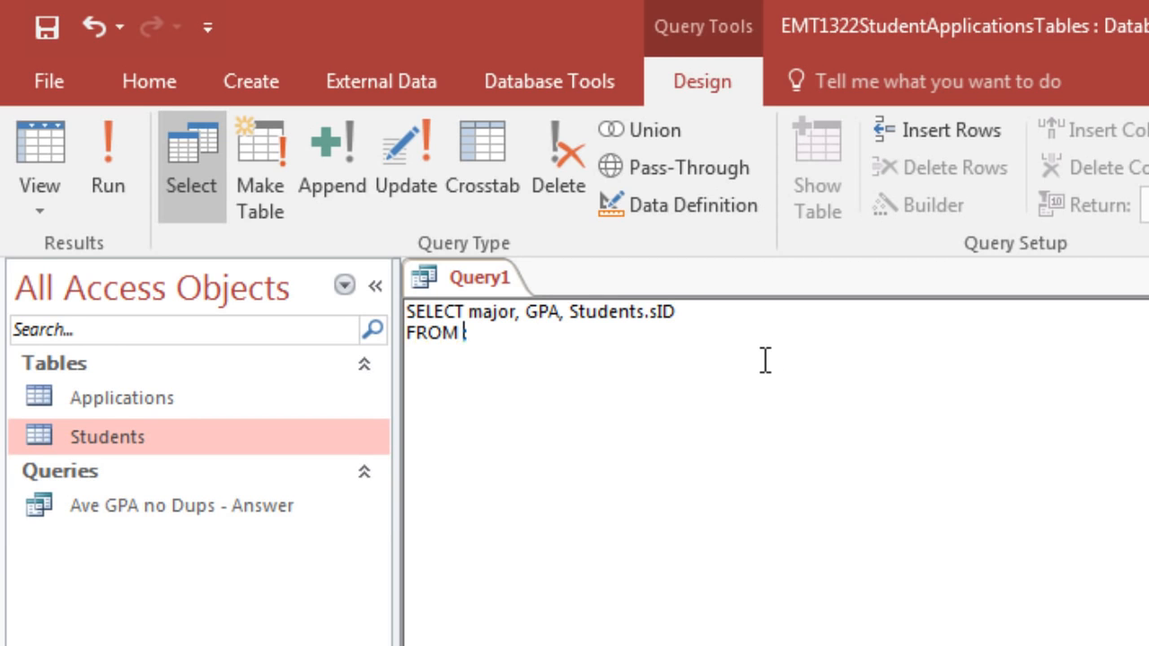
text(Students;)
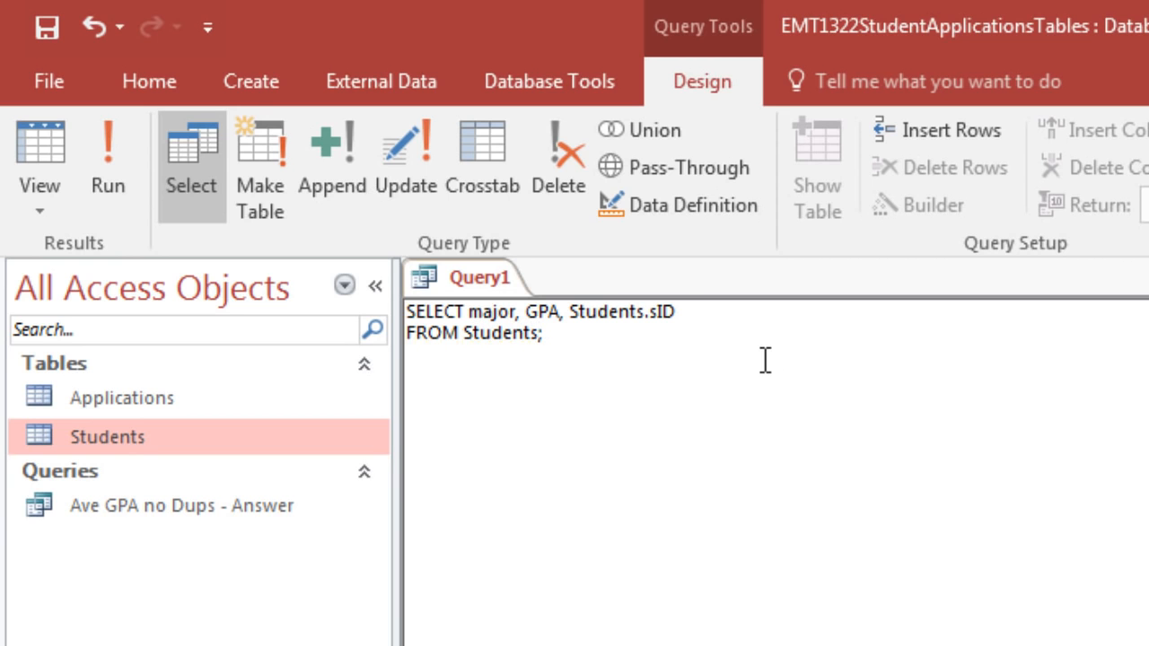
Add the line INNER JOIN Applications below the FROM clause
key(Return)
text(JOIN)
key(Left)
key(Left)
key(Left)
key(Left)
text(INNER)
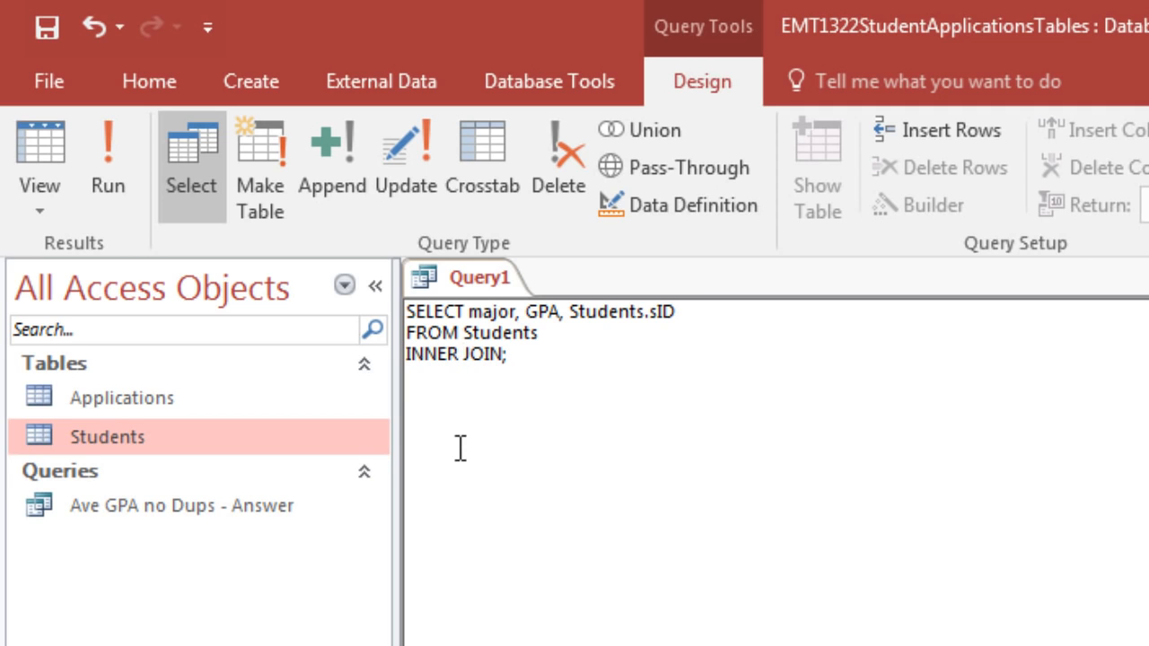
click(503, 356)
text(Applications)
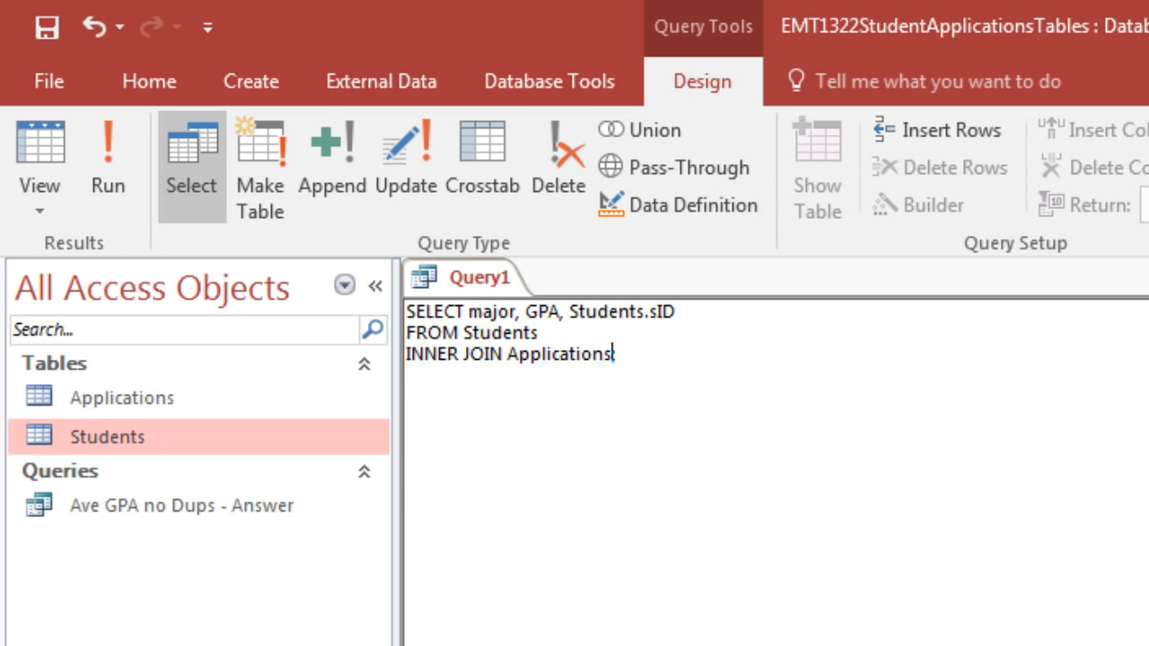
Add the join condition ON Students.sID = Applications.sID below the INNER JOIN line
key(Return)
text(ON)
text(Stunets)
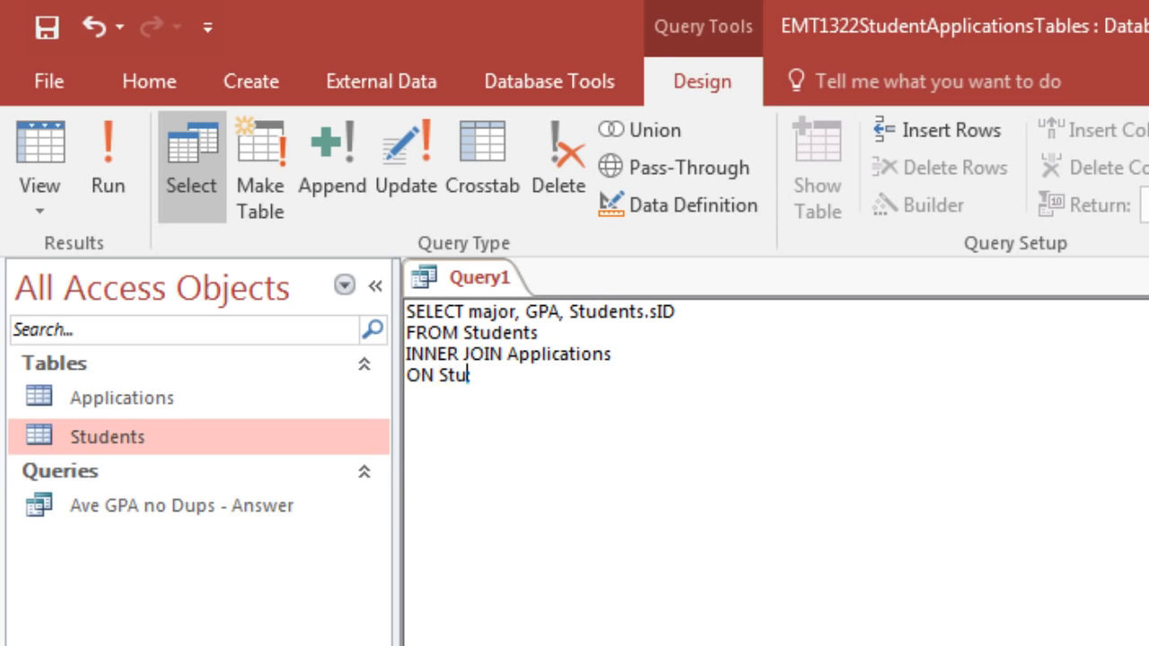
key(BackSpace)
key(BackSpace)
key(BackSpace)
key(BackSpace)
key(BackSpace)
text(dents)
key(BackSpace)
text(.sID)
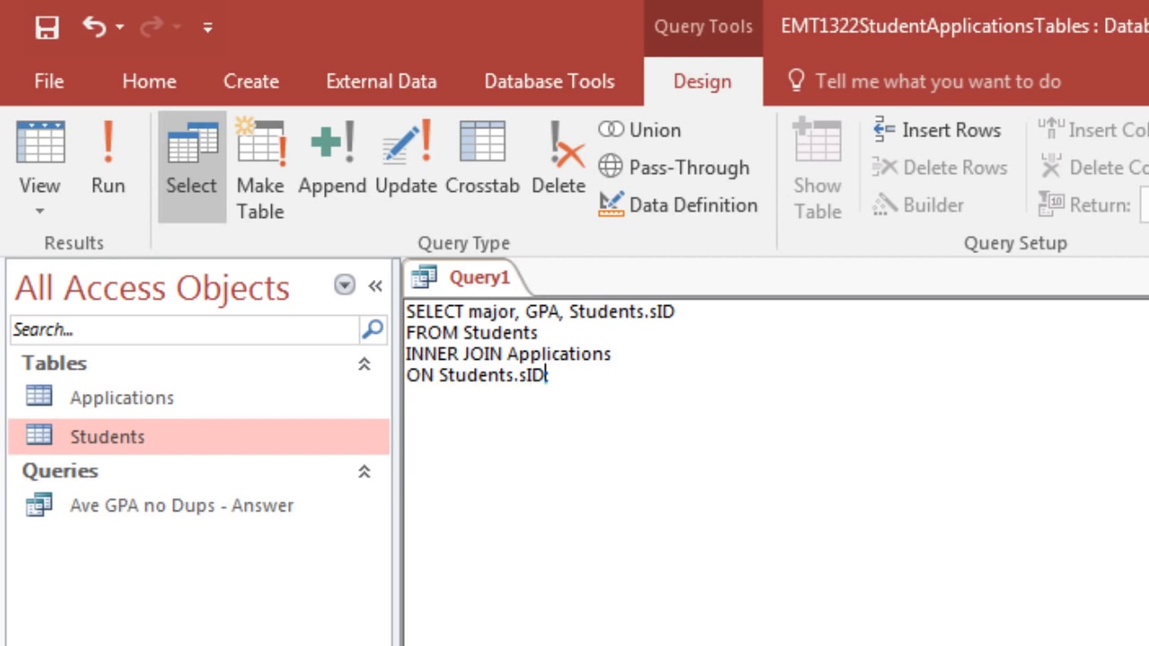
text( = Applications.sID;)
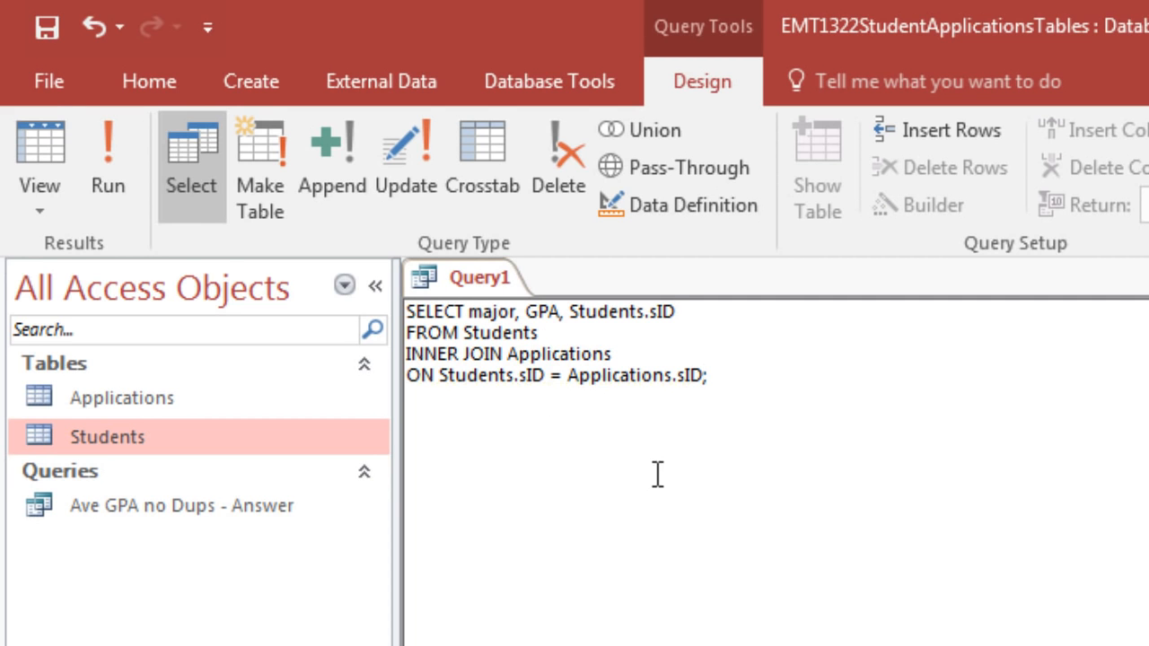
View the joined query's records as a datasheet and return to its SQL code
click(38, 157)
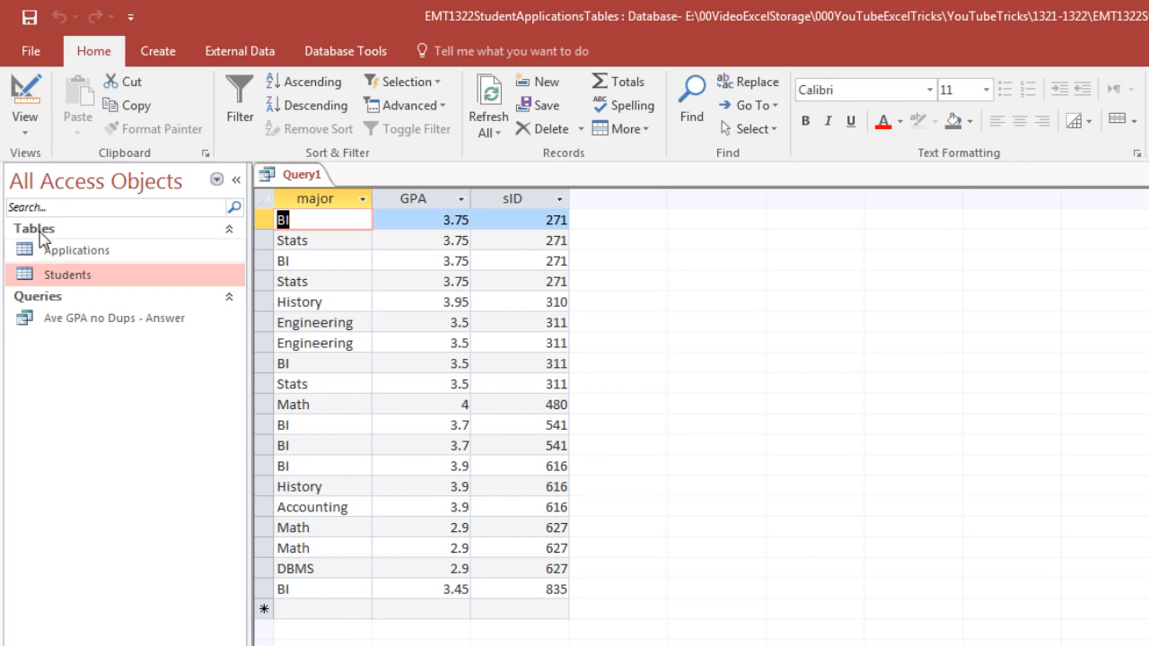
click(26, 131)
click(45, 215)
Insert DISTINCT after SELECT, before the field major, and view the query's records
click(387, 254)
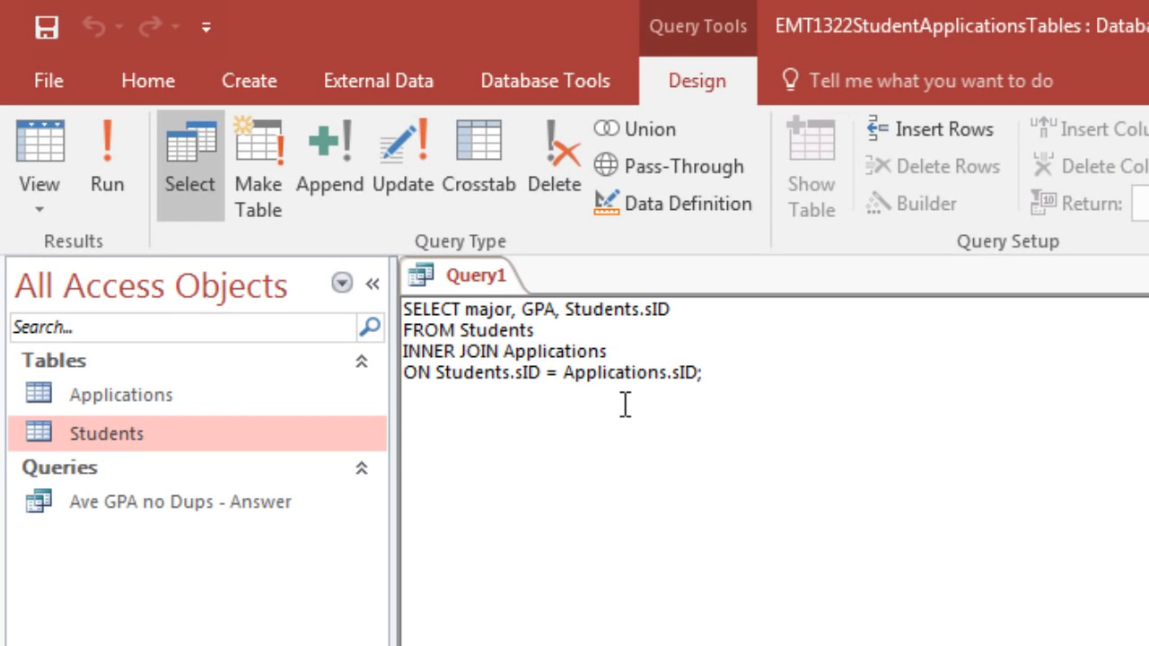
text(DISTIN)
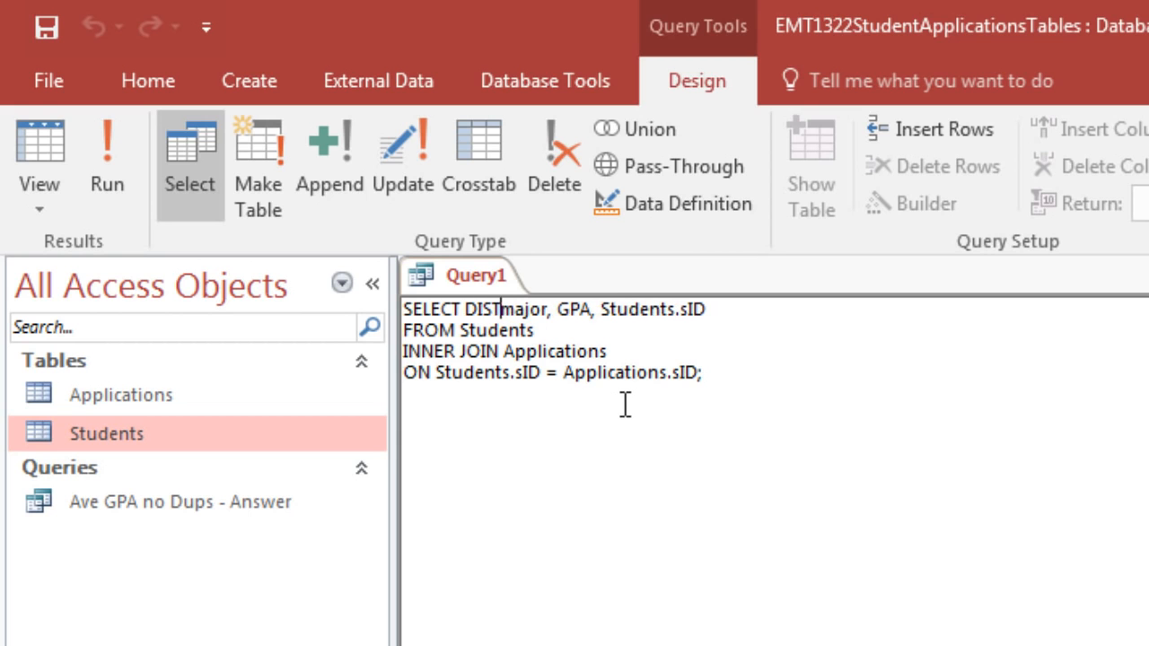
text(CT)
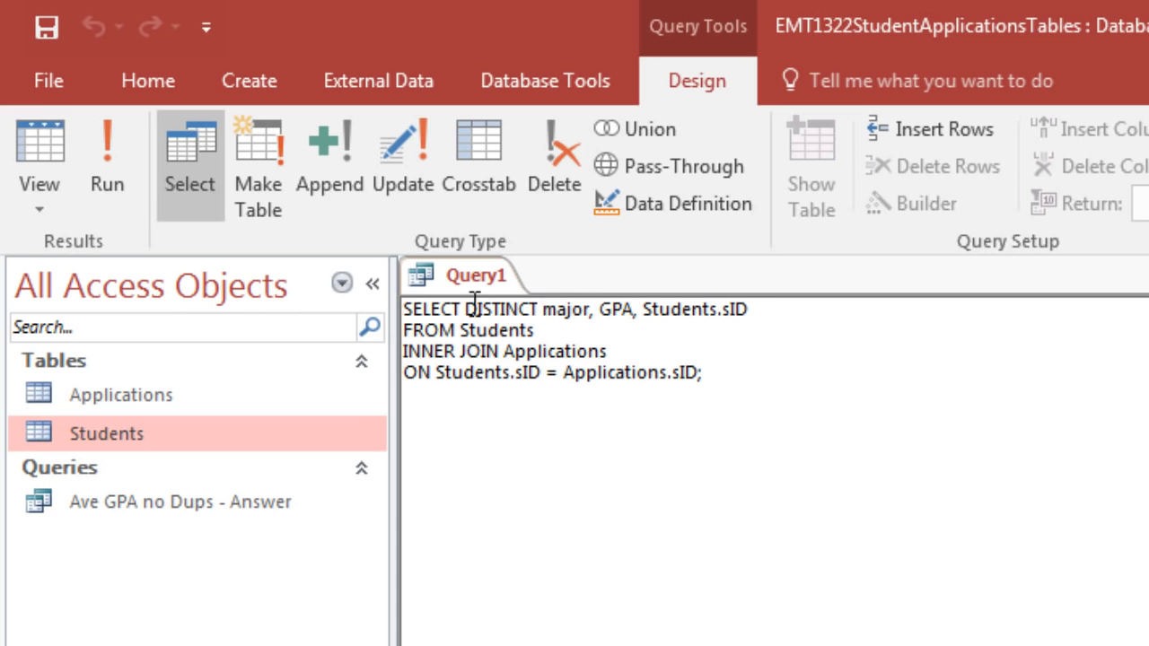
click(38, 142)
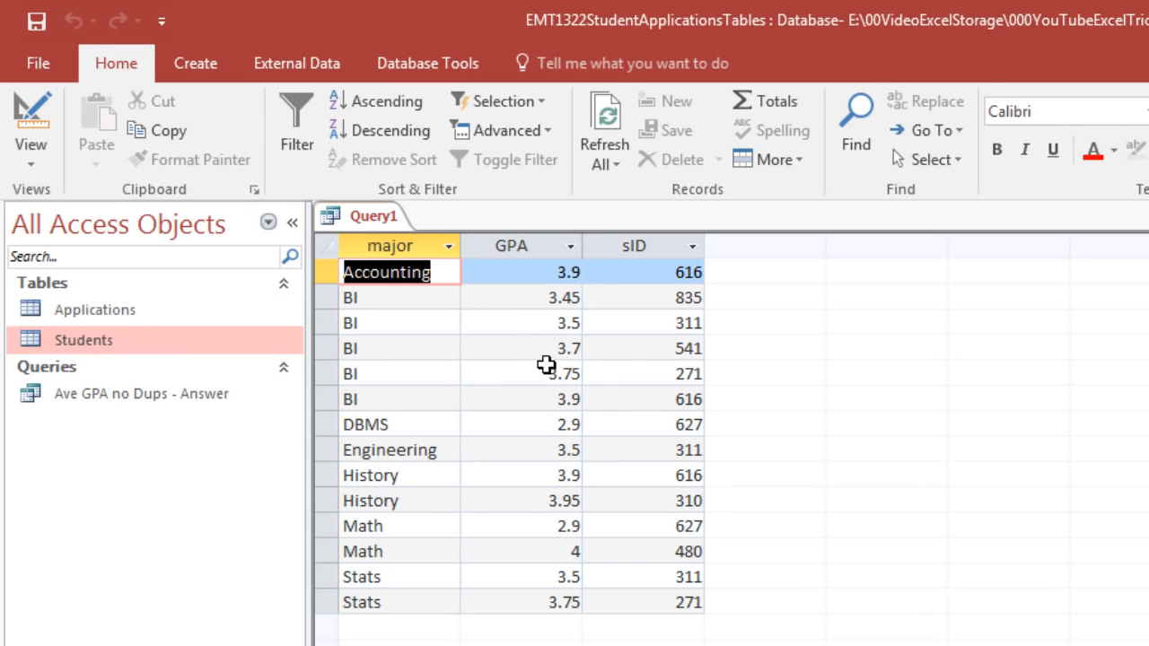
Return to the SQL code, enclose the whole statement in parentheses and give it the alias AS B
click(34, 167)
click(50, 265)
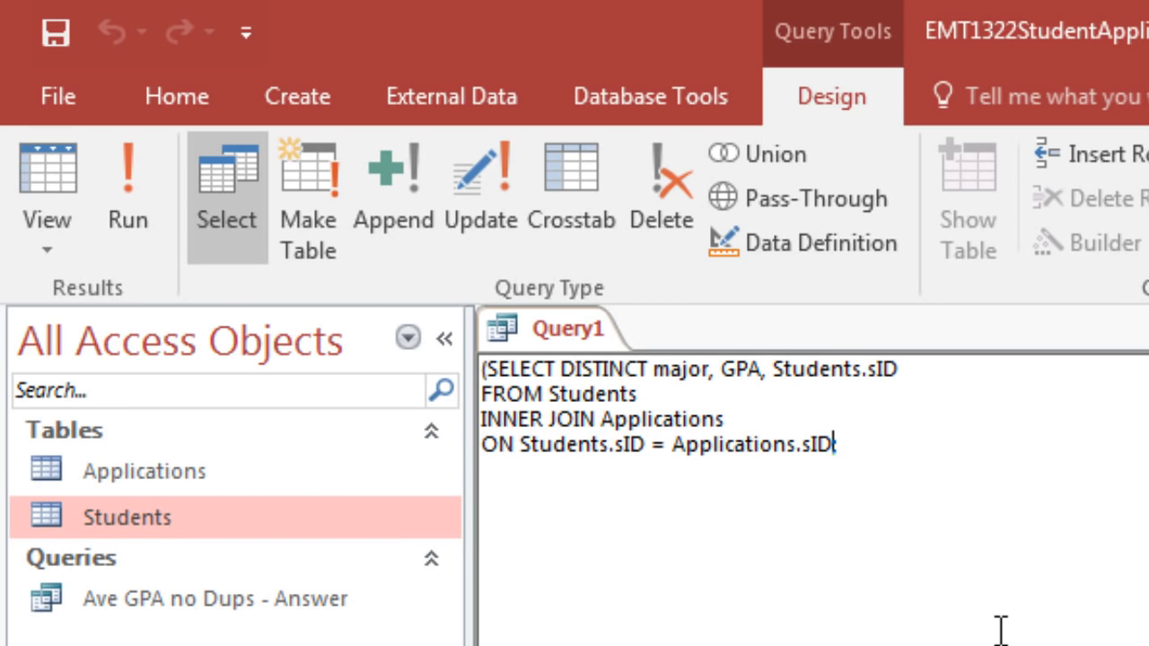
text() AS B)
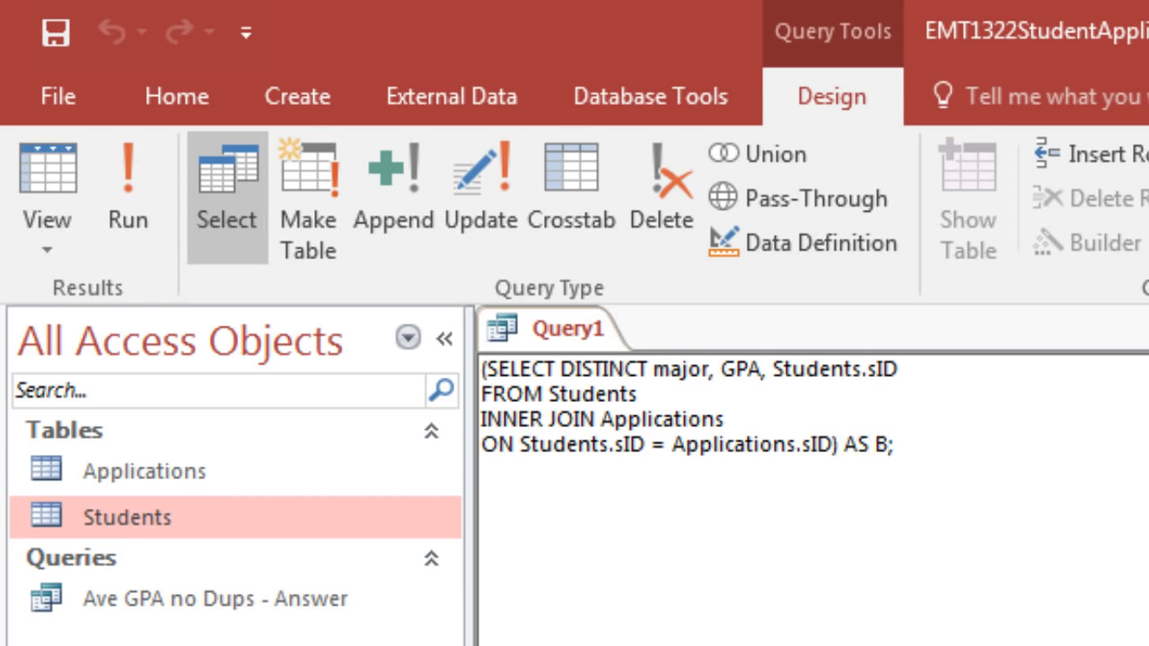
Start an outer SELECT clause with the field B.major on a new line above the subquery
click(487, 368)
key(Return)
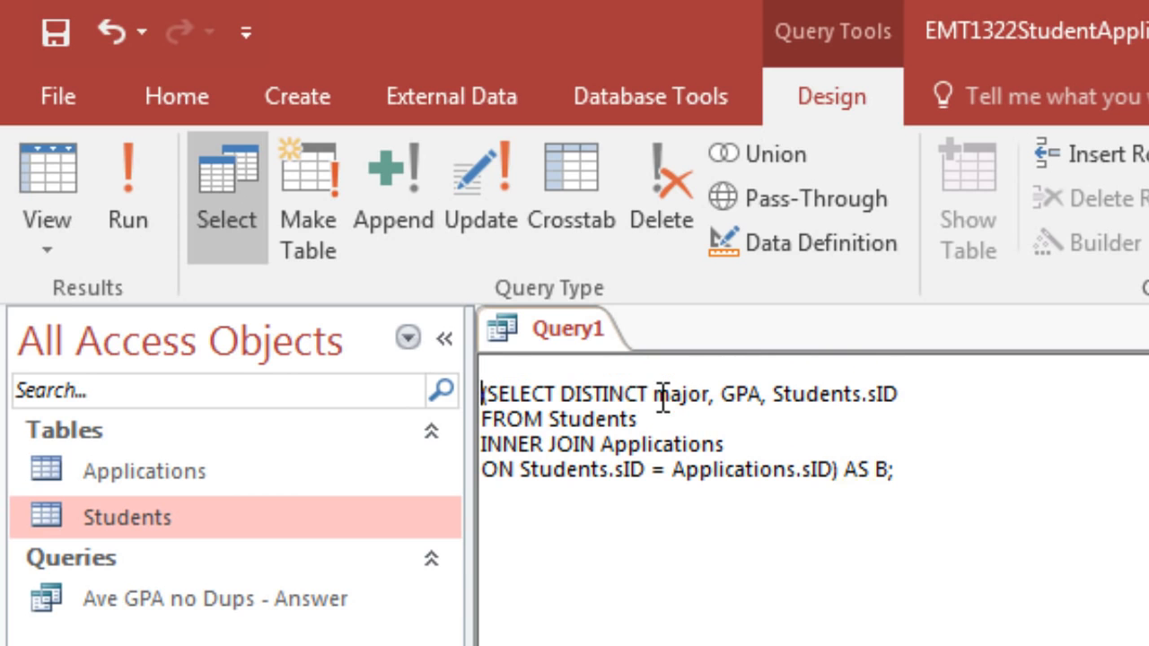
click(615, 364)
text(SELECT)
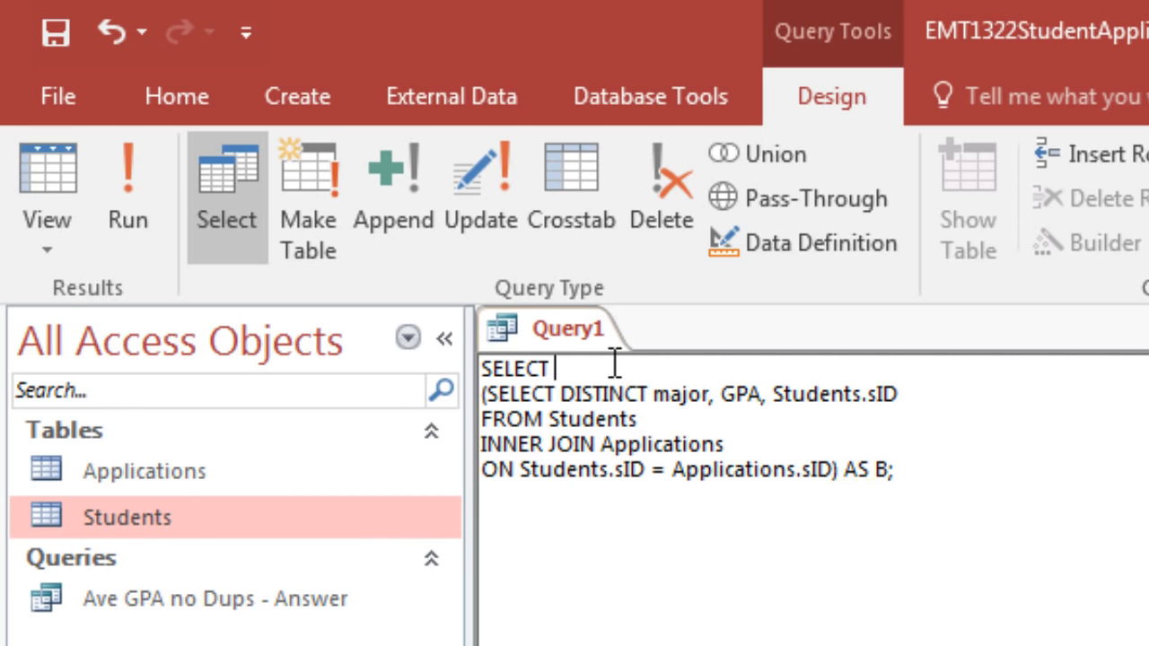
text( major)
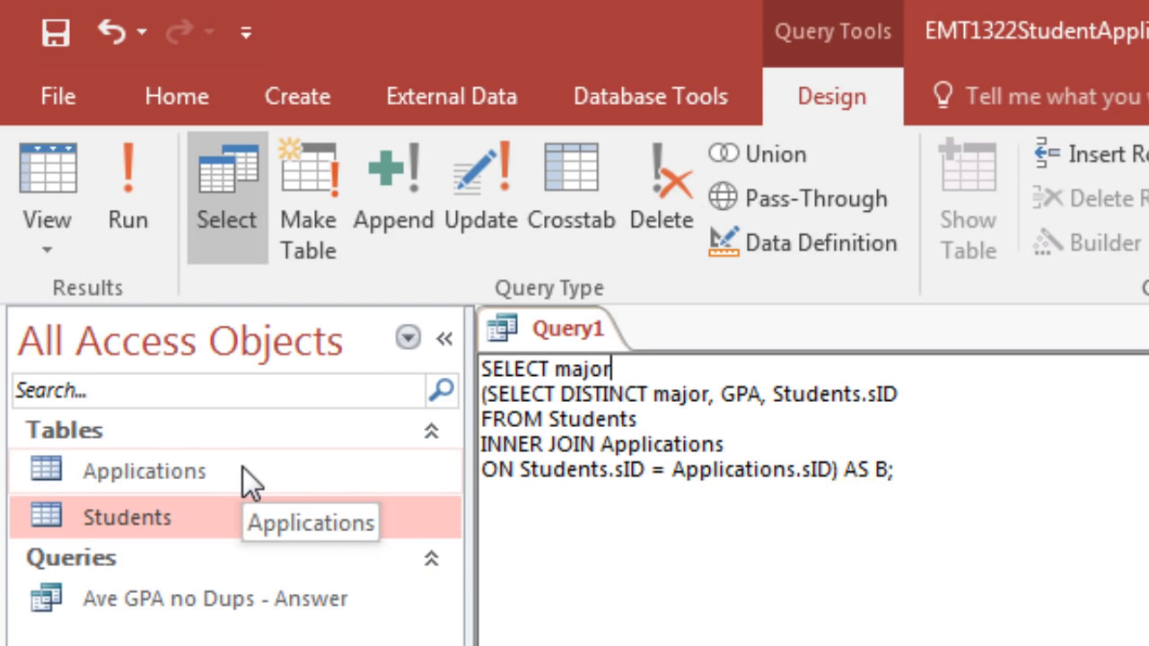
click(553, 369)
text(B)
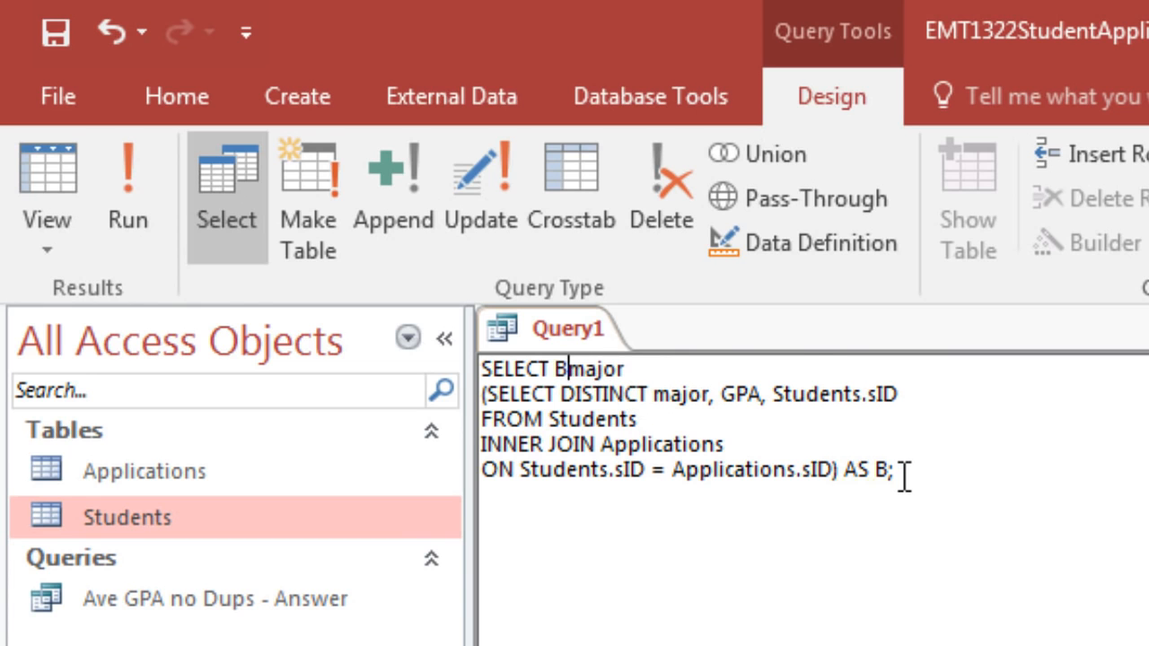
text(.)
click(803, 362)
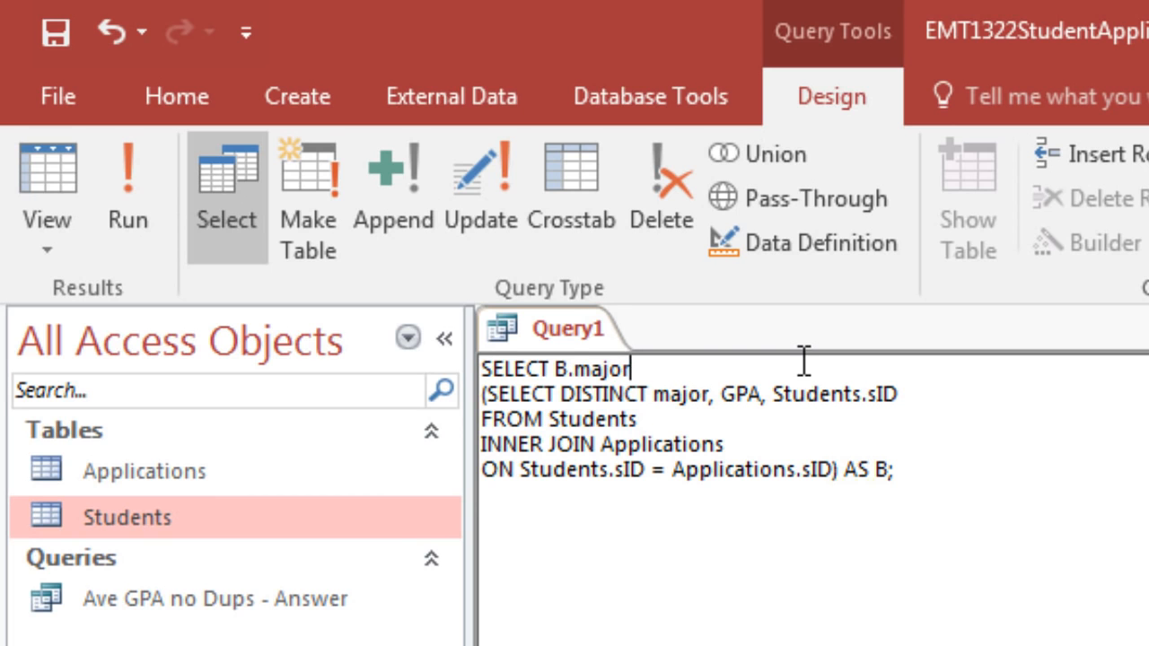
Add AVG(B.GPA) AS AveGPA to the outer SELECT clause, followed by a FROM line above the subquery
text(, AVG(GPA)
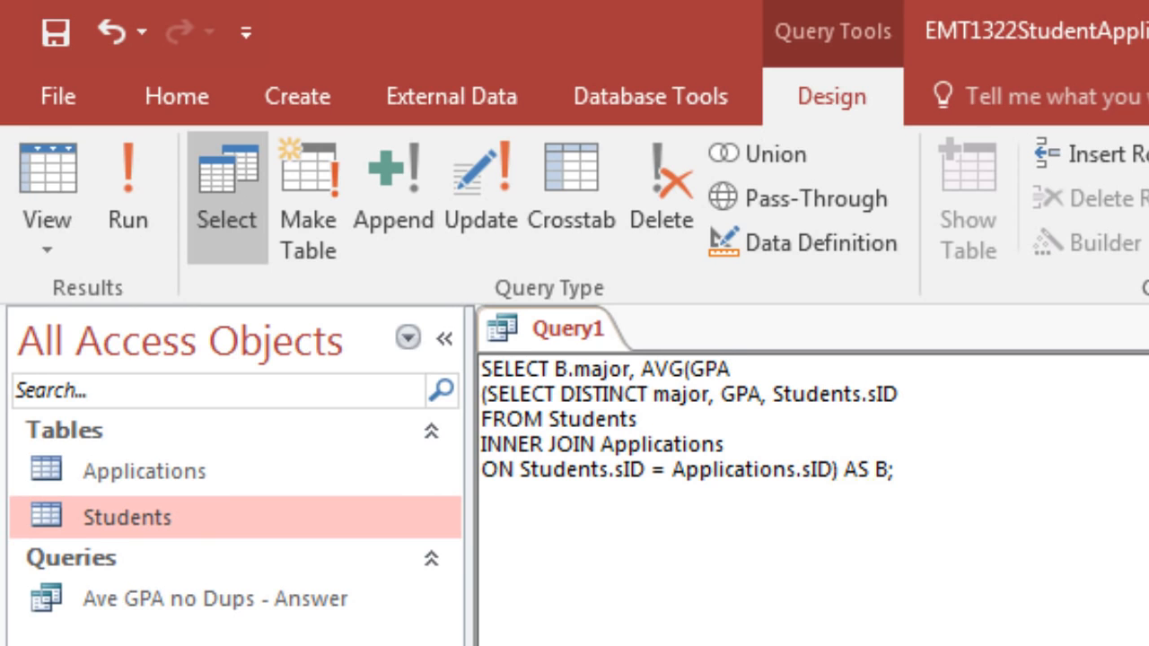
click(694, 368)
text(B.)
click(828, 359)
text() AS)
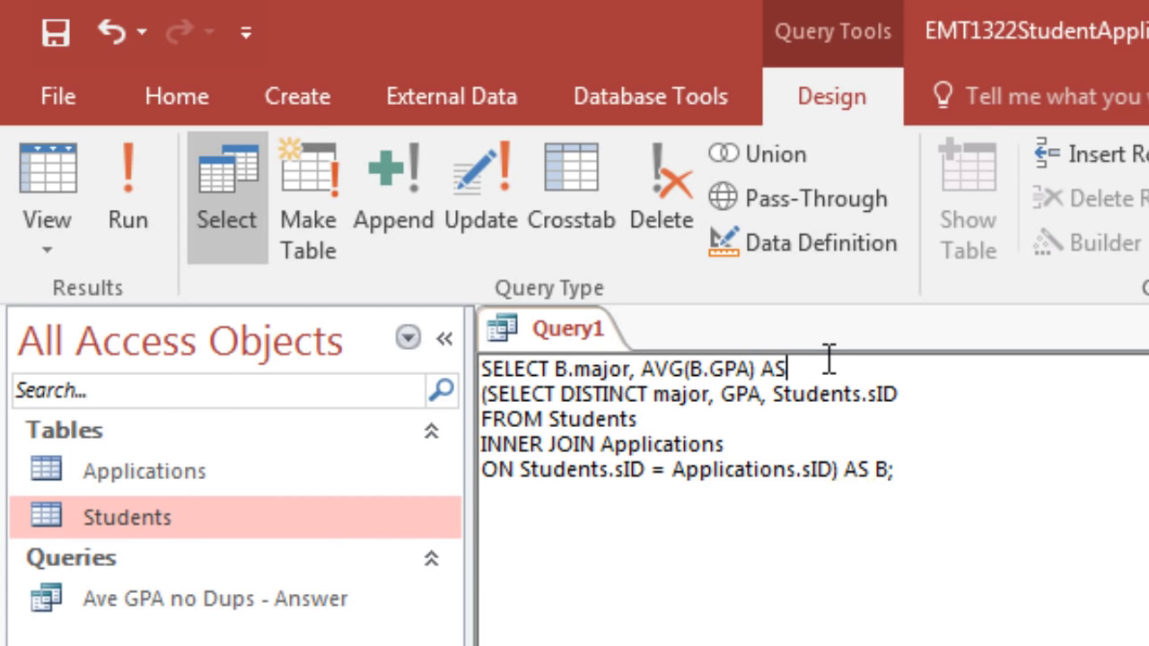
text( AveGPA)
key(Return)
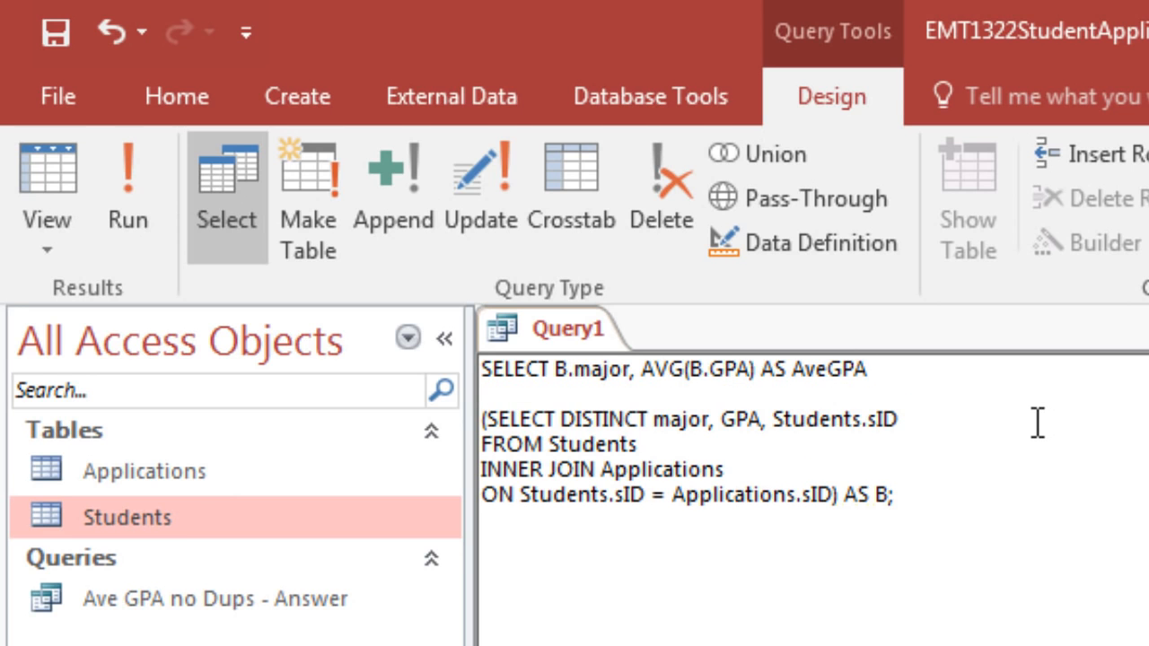
text(FROM)
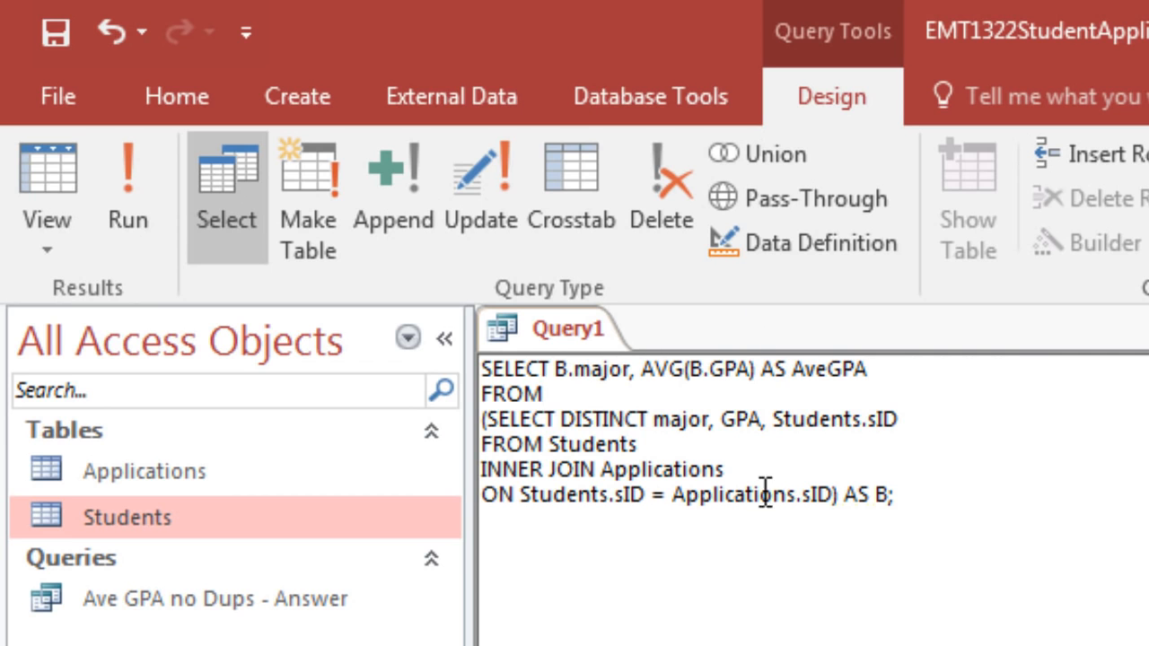
Add the line GROUP BY B.major after the subquery alias, before the closing semicolon, and view the query's records
click(896, 495)
text(;)
key(BackSpace)
key(Return)
text(;)
text(GROU)
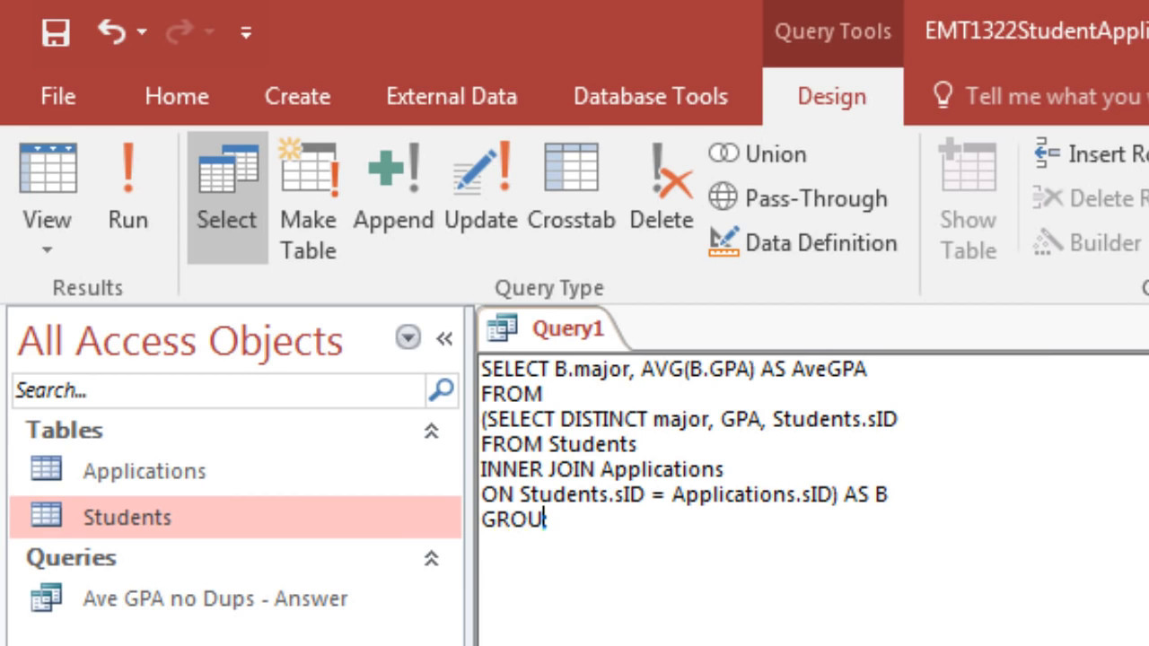
text(P BY B.majo)
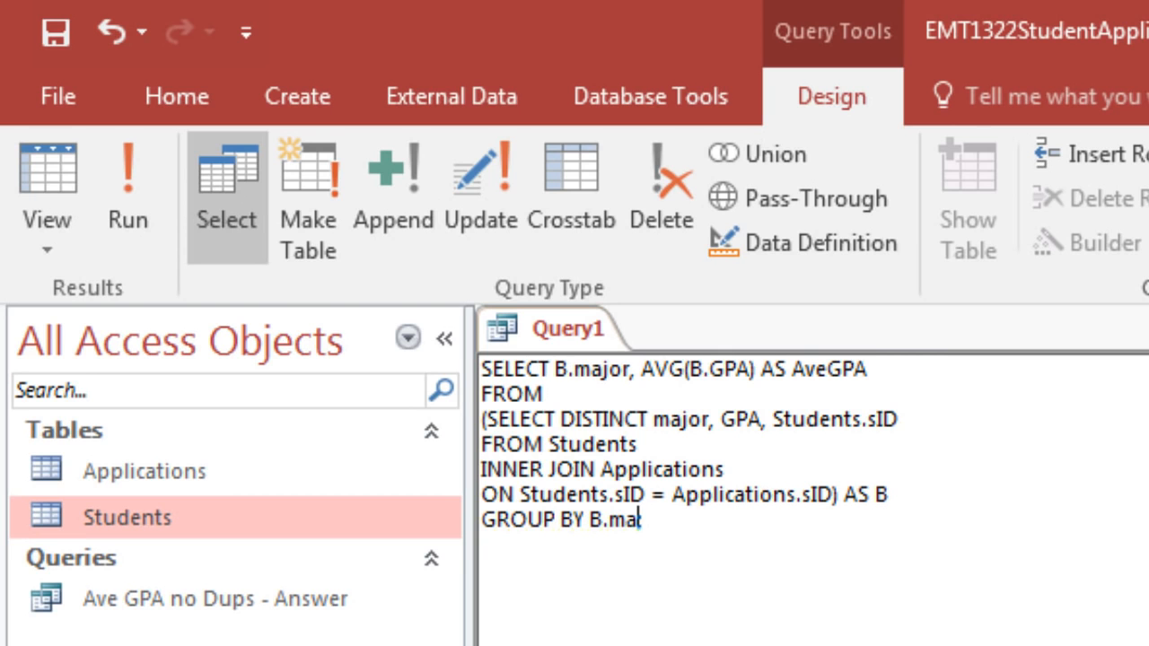
text(r;)
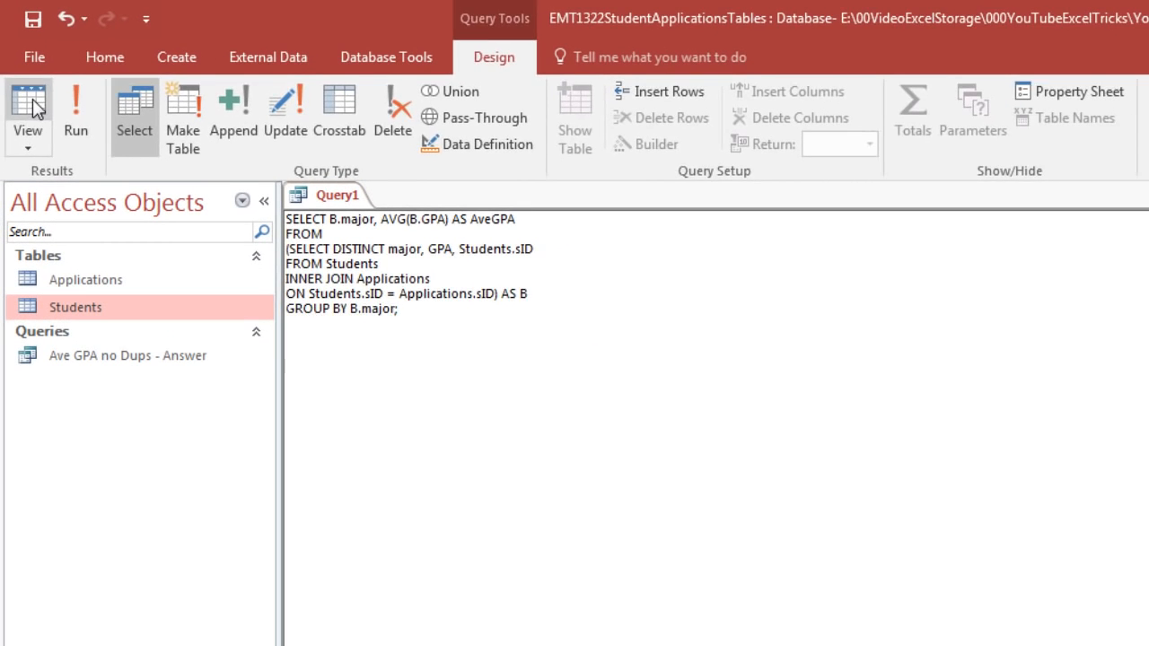
click(31, 106)
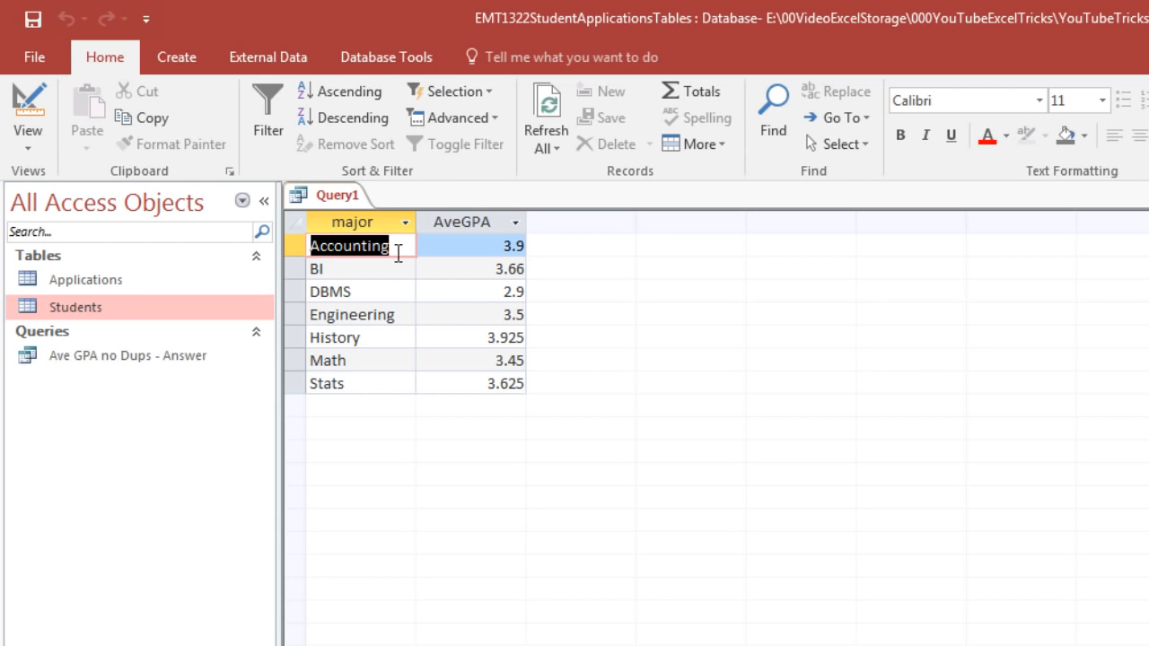
Return to the SQL code, add the final line ORDER BY B.major; and view the query's records
click(32, 154)
click(62, 228)
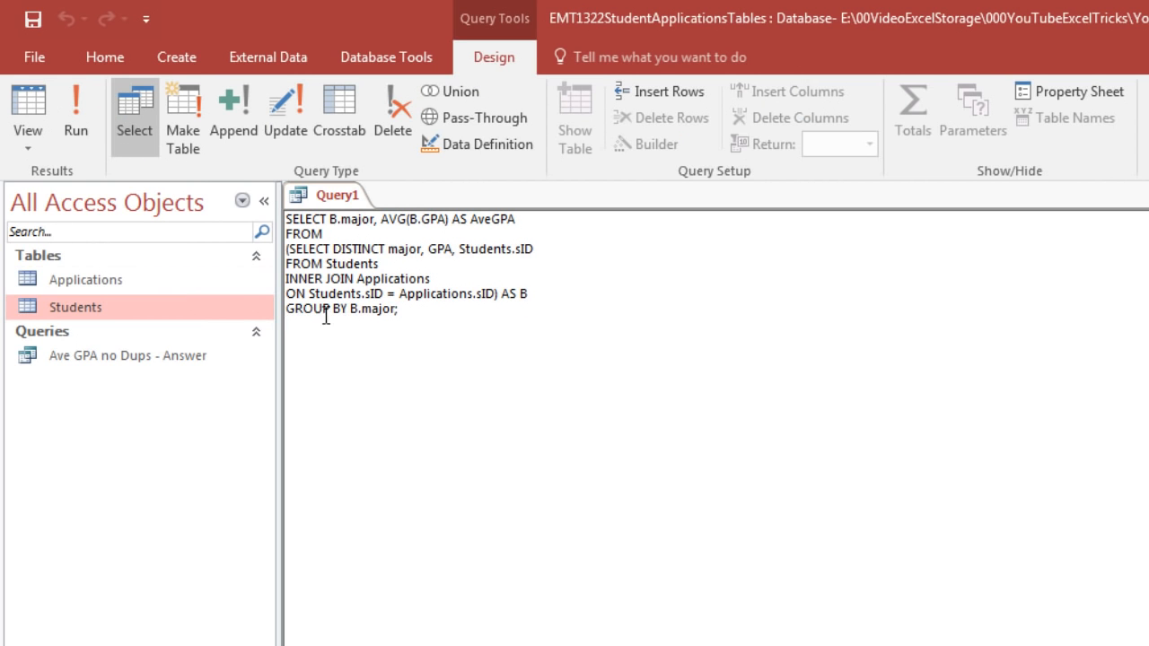
click(397, 308)
text(;)
text(ORDE B)
text(Y;)
key(BackSpace)
key(BackSpace)
key(BackSpace)
key(BackSpace)
text(R BY)
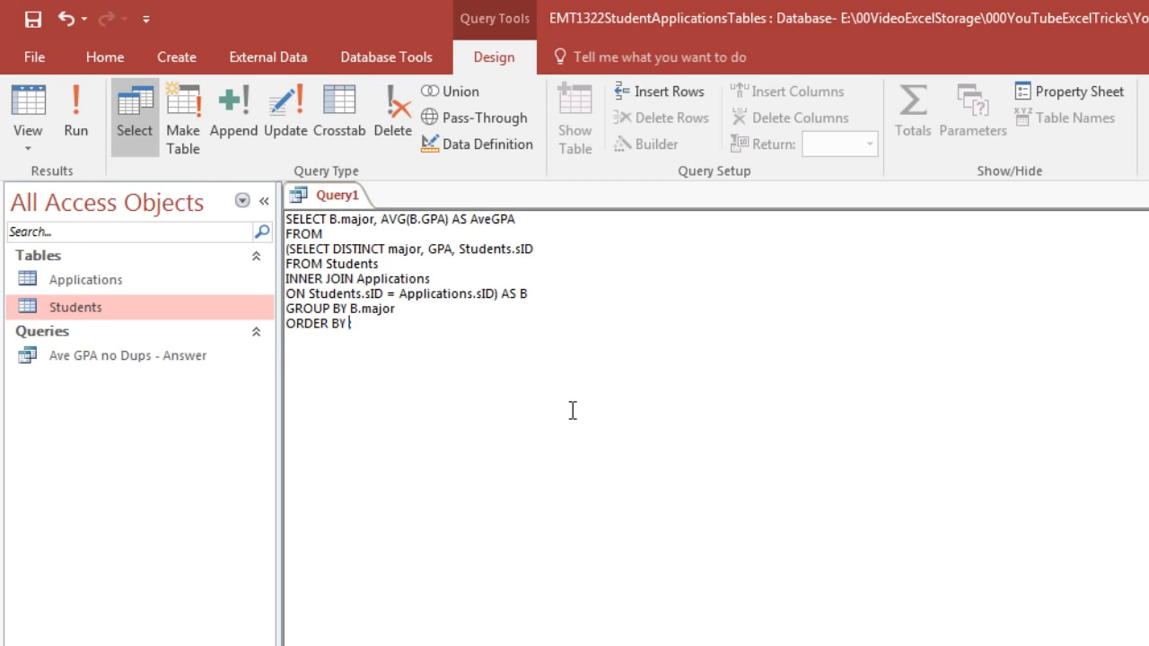
text( B.major;)
click(29, 99)
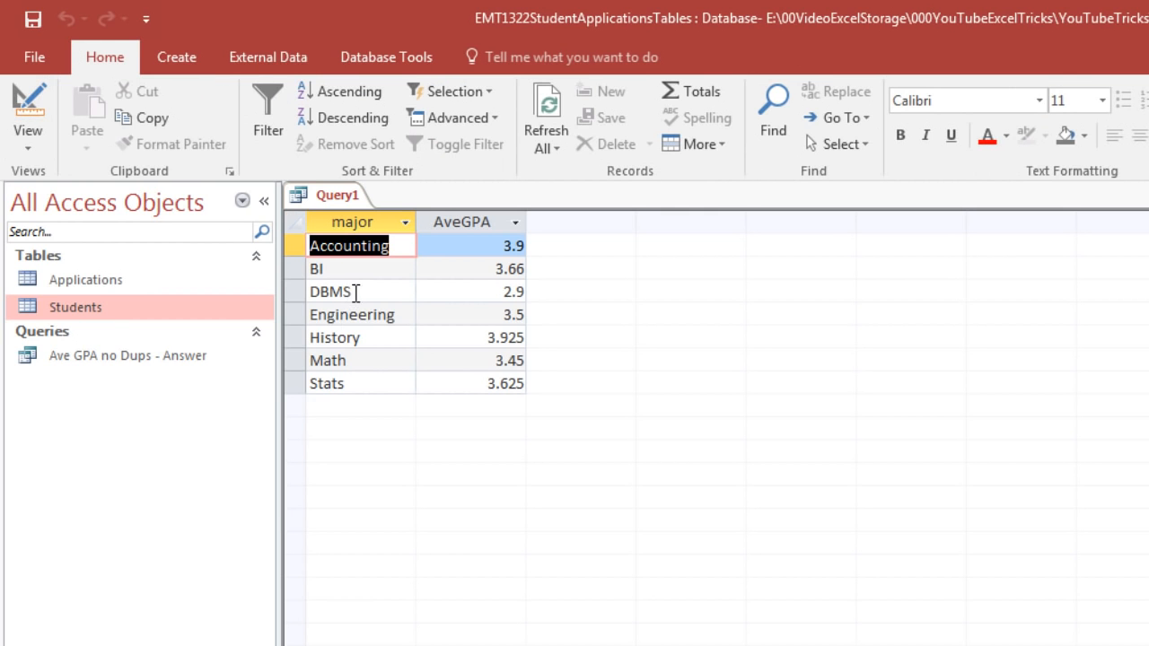
Return to the SQL code and save the query as Ave GPA by Major
click(25, 149)
click(53, 235)
key(ctrl+s)
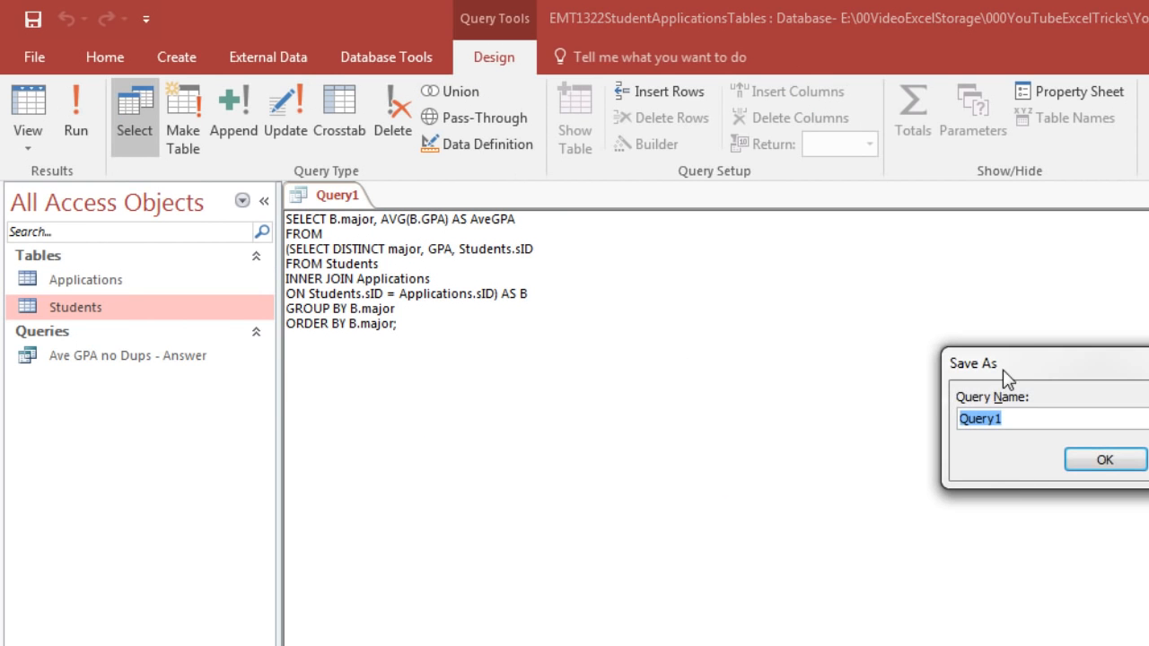
drag(1002, 369, 383, 413)
text(Ave GPA by Major)
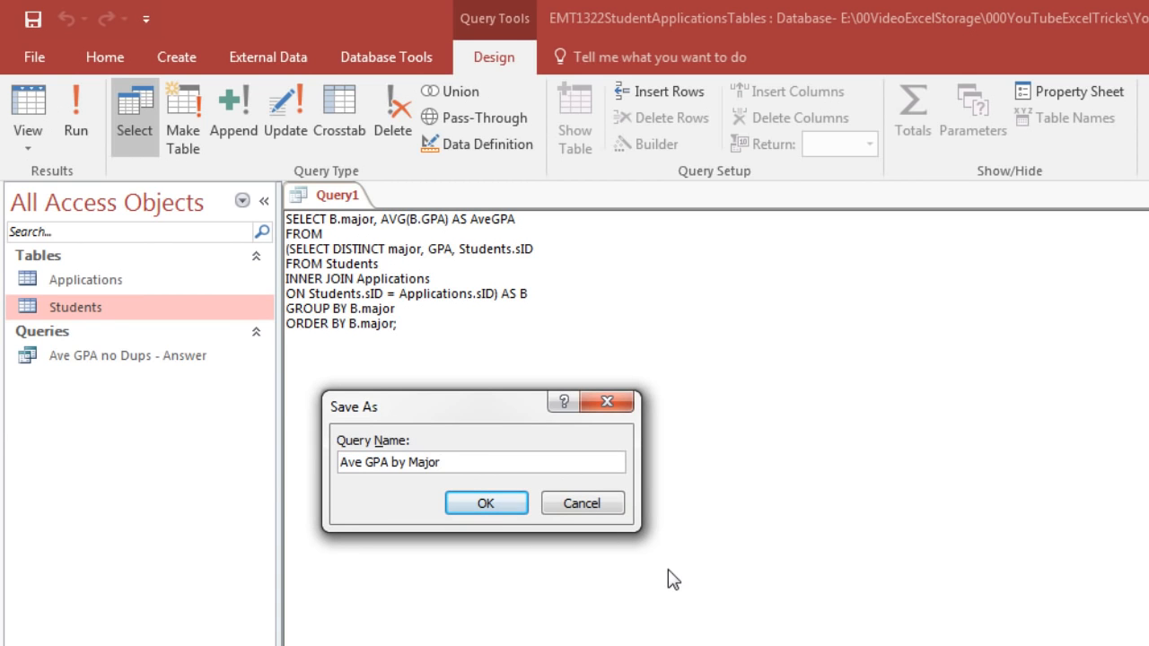
click(495, 502)
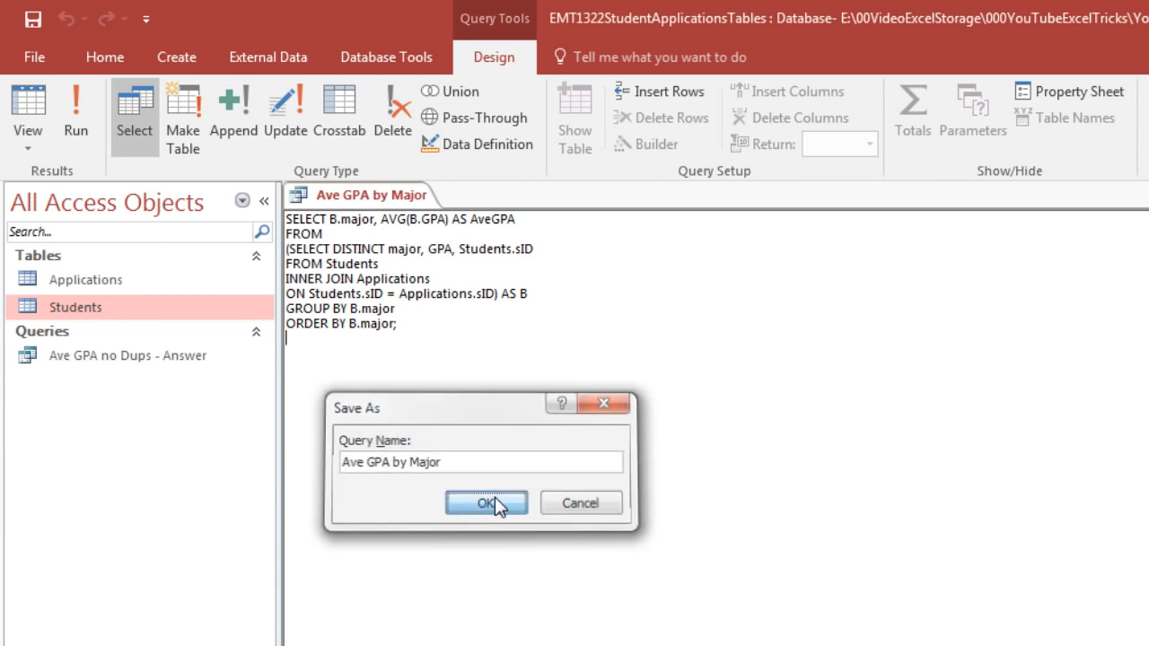
View the records of Ave GPA by Major, close the query and reopen it for design
click(28, 108)
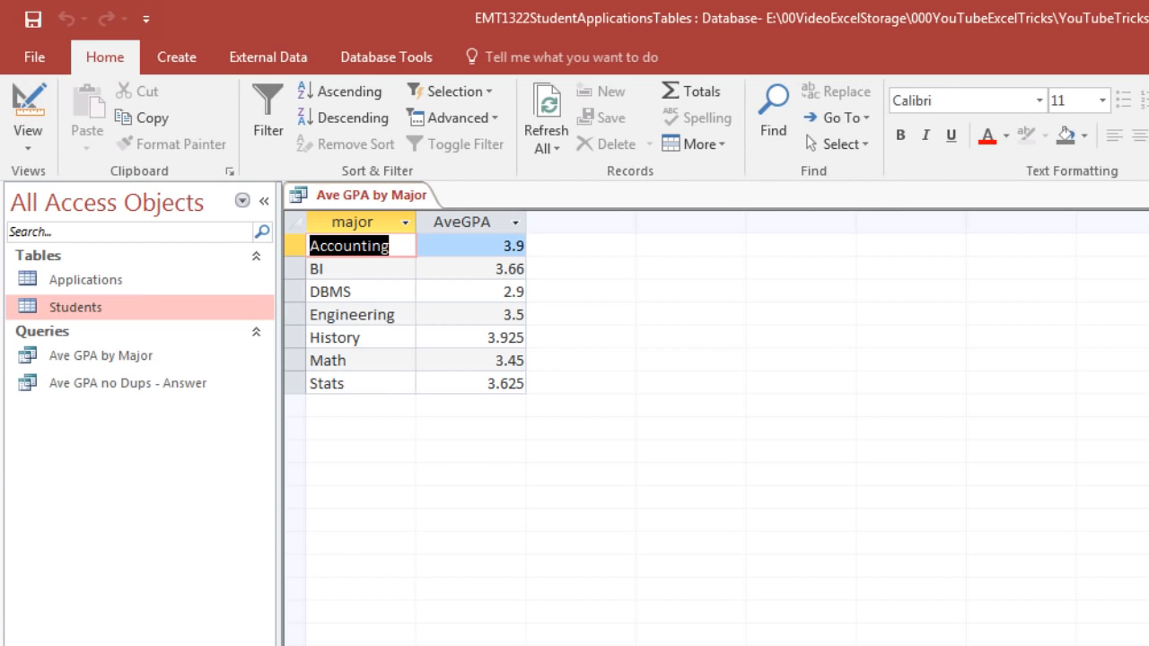
right_click(122, 357)
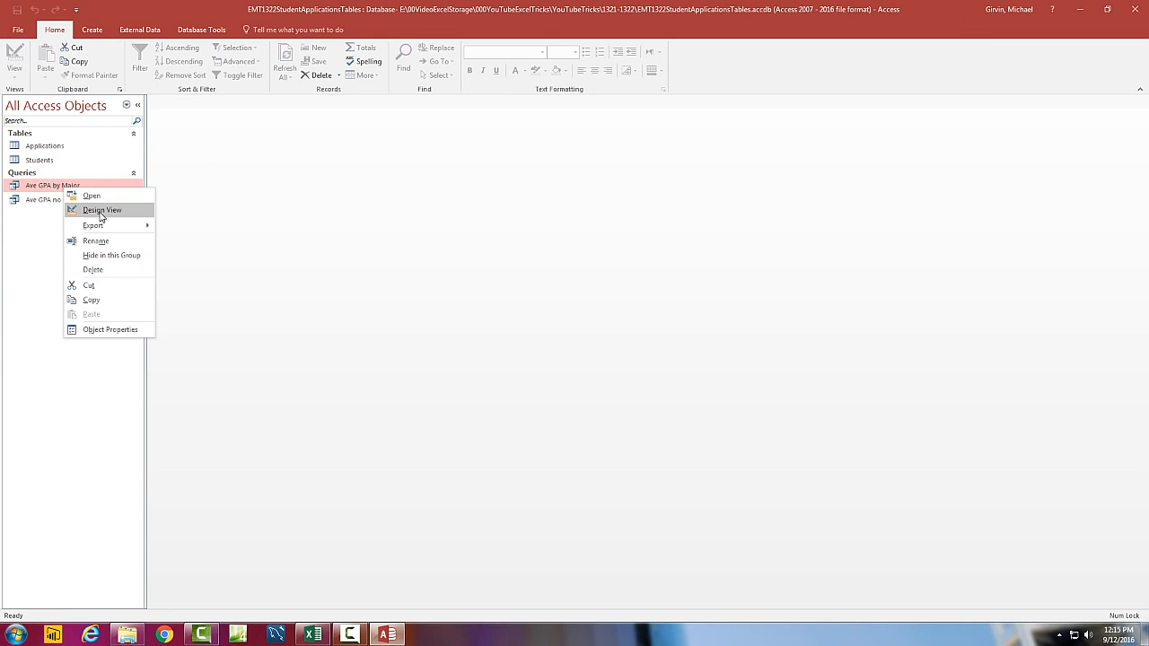
click(100, 212)
click(216, 131)
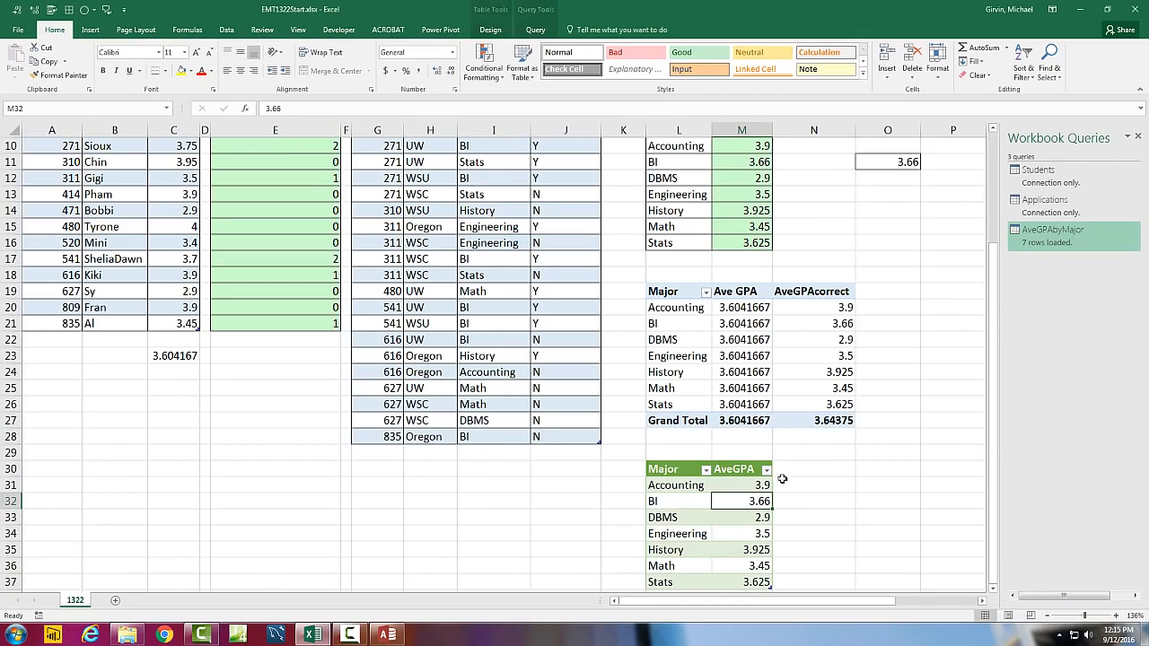
Switch to the Excel workbook and examine the Ave GPA and AveGPAcorrect columns of the PivotTable
click(745, 346)
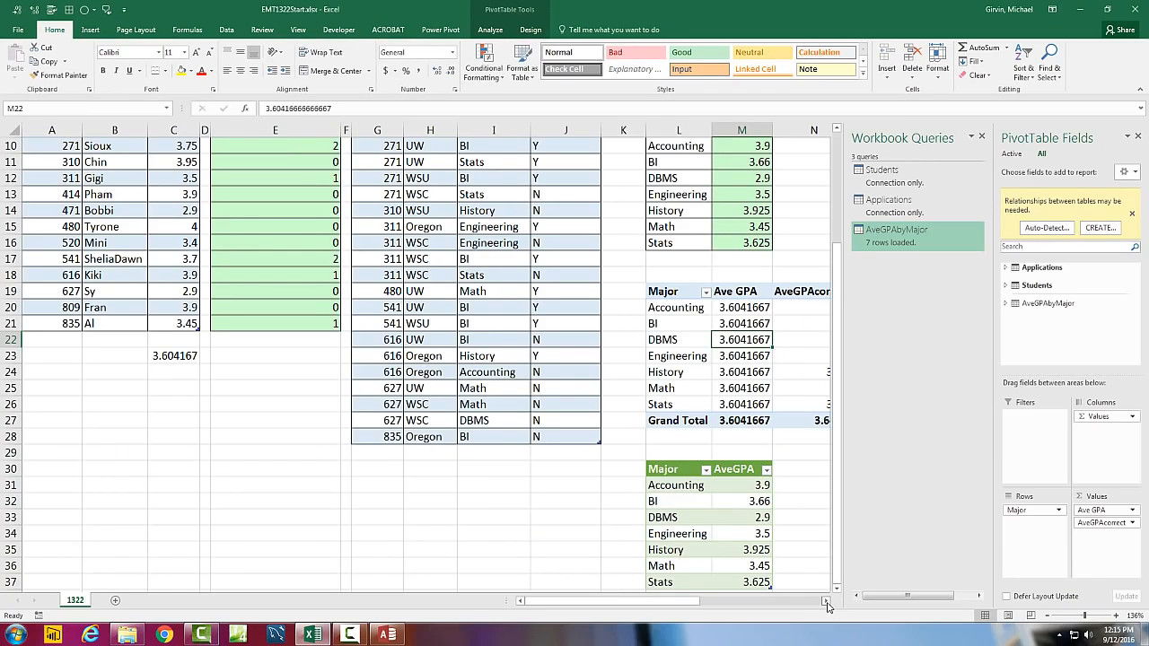
click(825, 601)
click(824, 601)
click(825, 600)
click(616, 356)
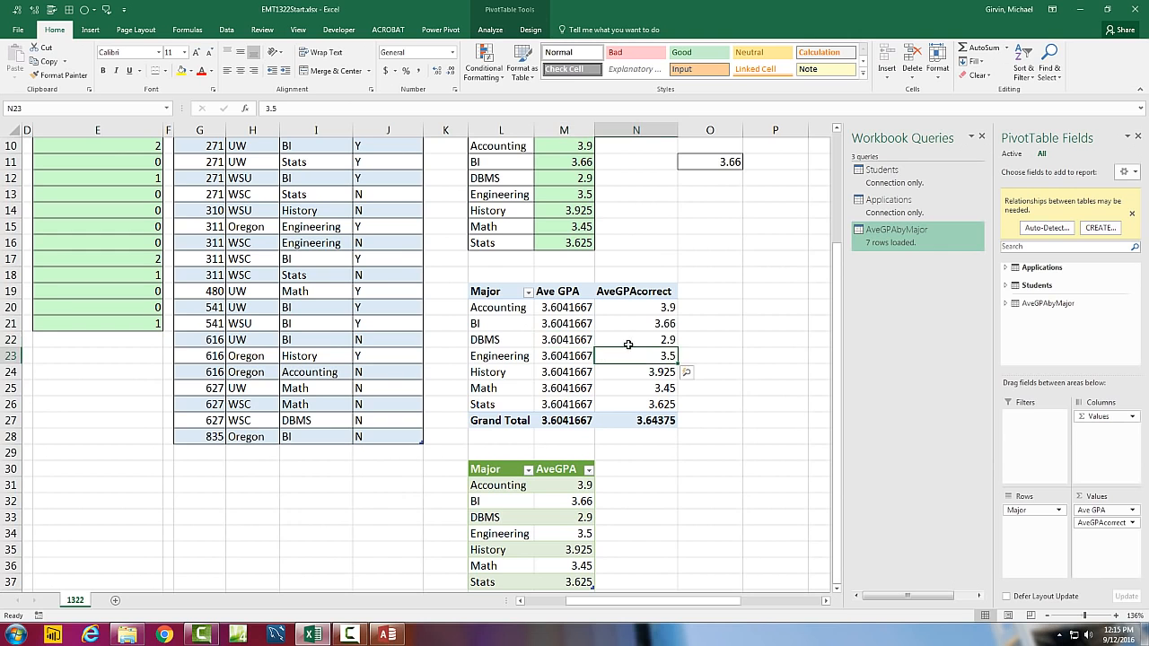
Display the AveGPA array formula for Accounting in the No Dups report together with its source ranges
click(839, 130)
click(839, 130)
click(838, 130)
click(839, 130)
click(839, 130)
click(839, 130)
click(839, 130)
click(839, 130)
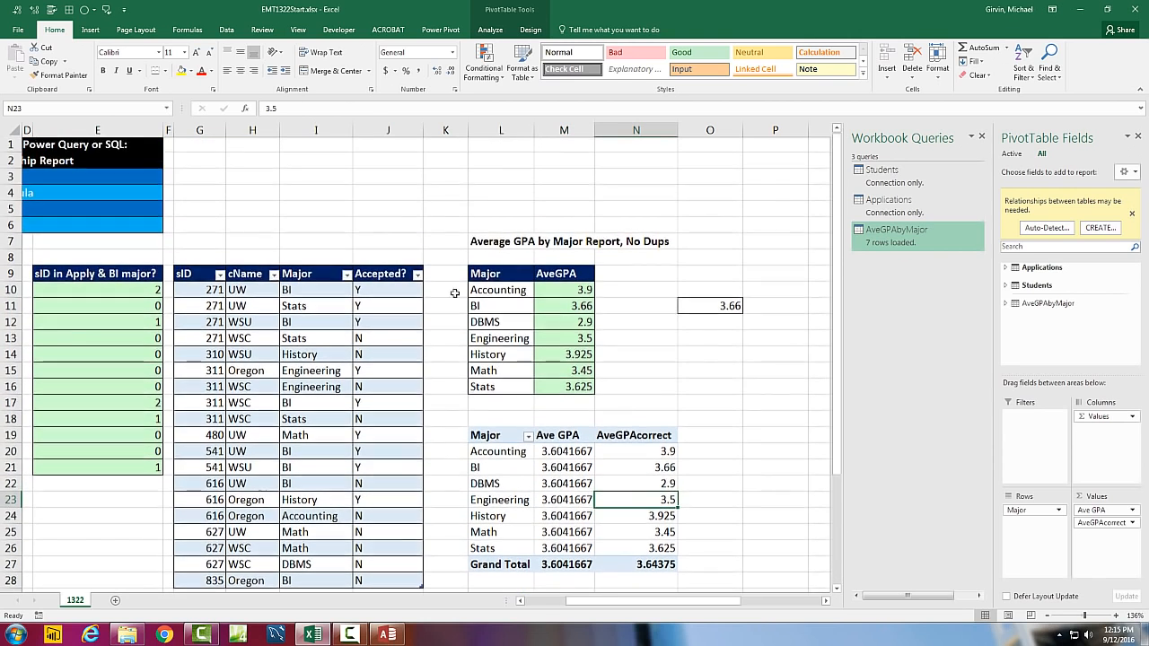
click(558, 295)
key(F2)
drag(714, 602, 633, 599)
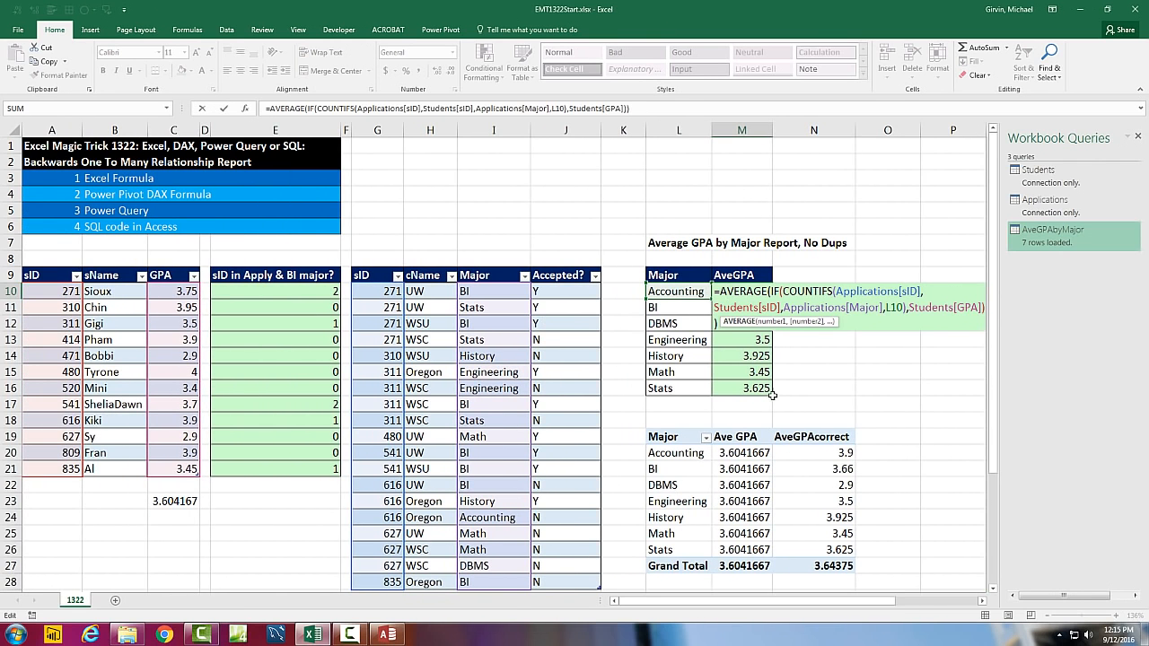